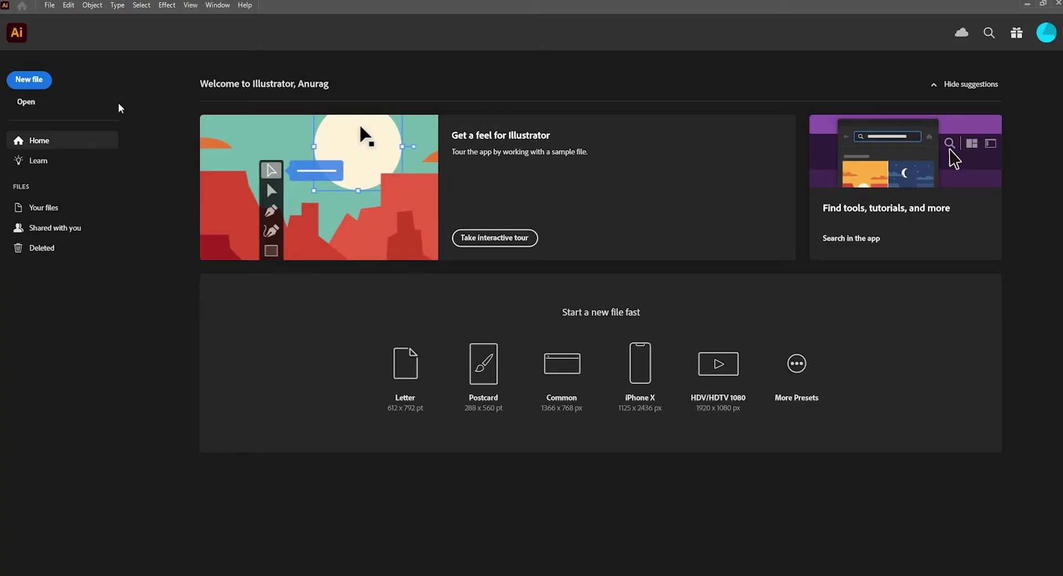
- Set the new document size to 1920 px wide by 1080 px high
{"action": "left_click", "coordinate": [10, 84]}
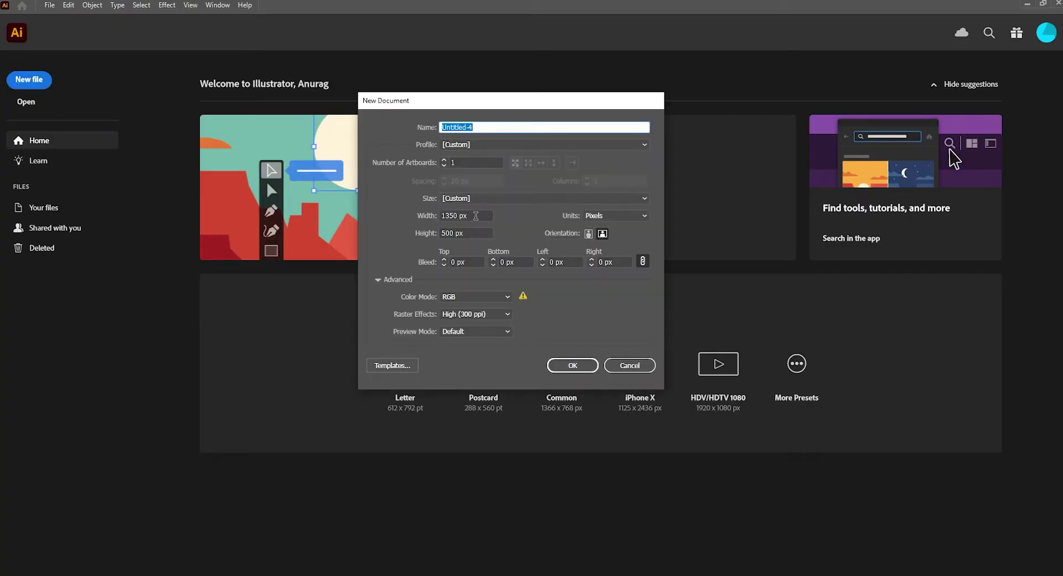
{"action": "left_click", "coordinate": [462, 216]}
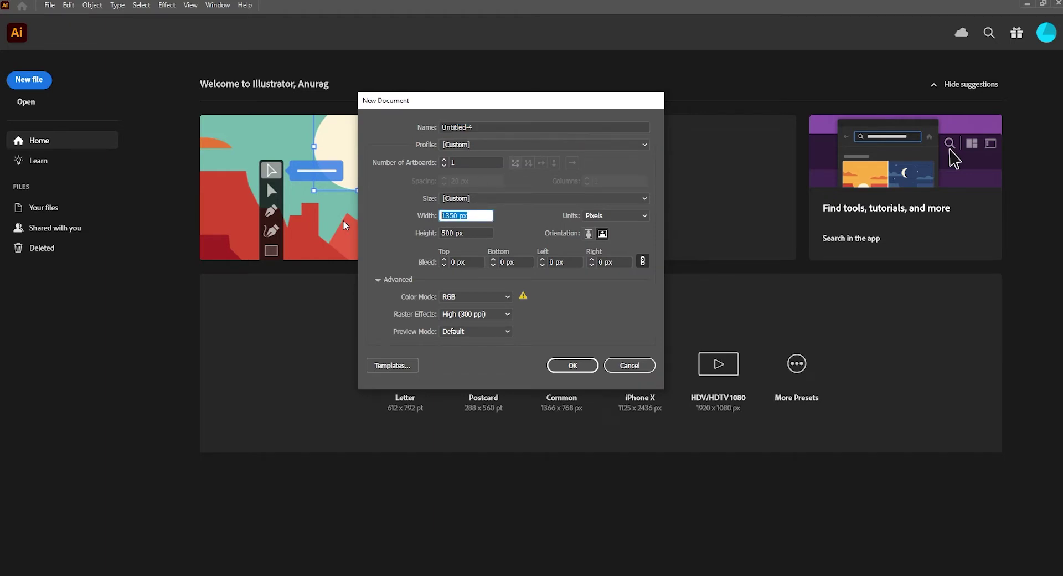
{"action": "type", "text": "1920"}
{"action": "key", "text": "Tab"}
{"action": "type", "text": "1"}
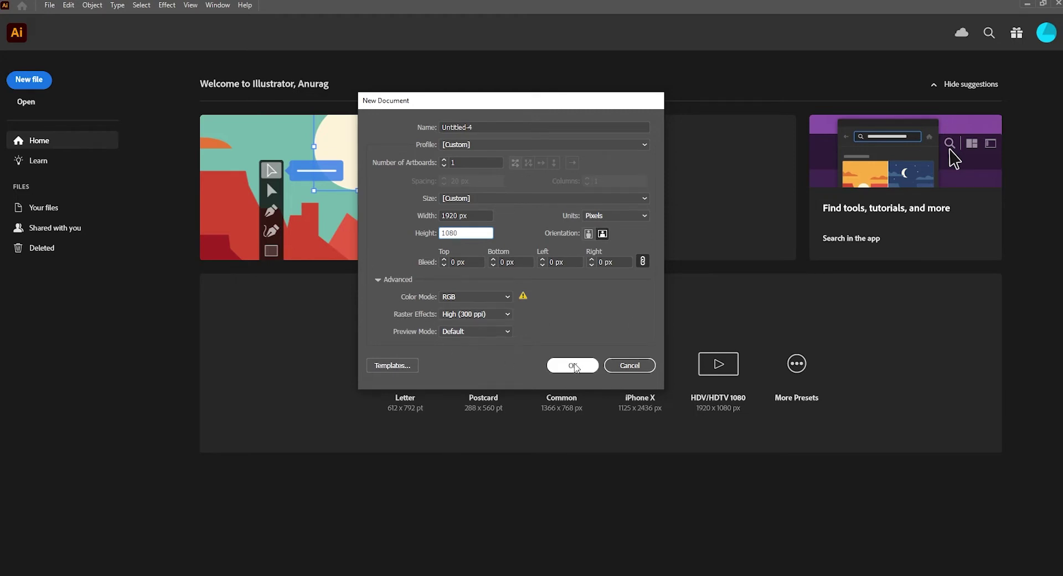
- Create the 1920 × 1080 document and draw an ellipse left of the artboard centre
{"action": "left_click", "coordinate": [572, 365]}
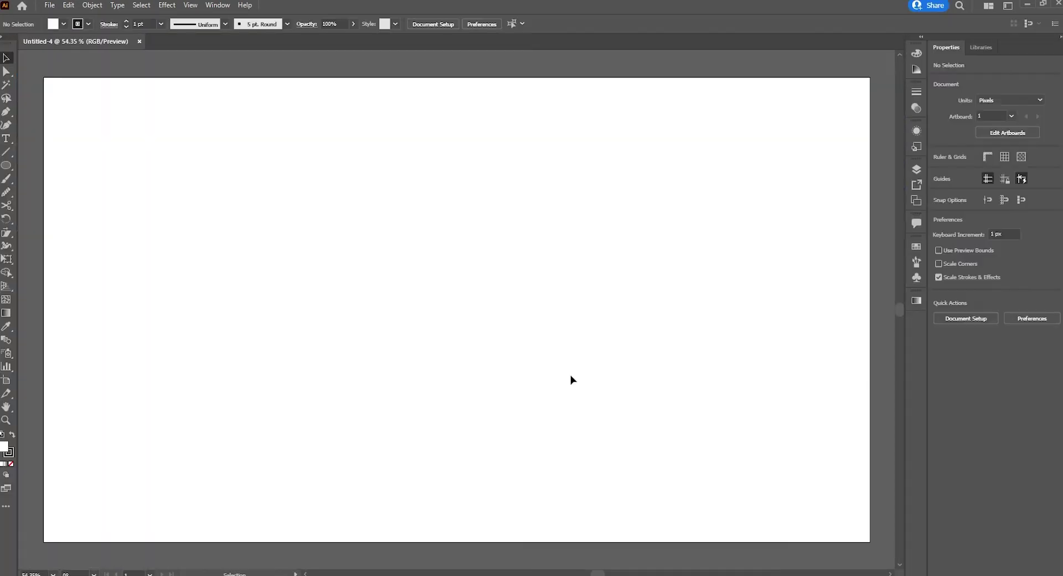
{"action": "key", "text": "ctrl+0"}
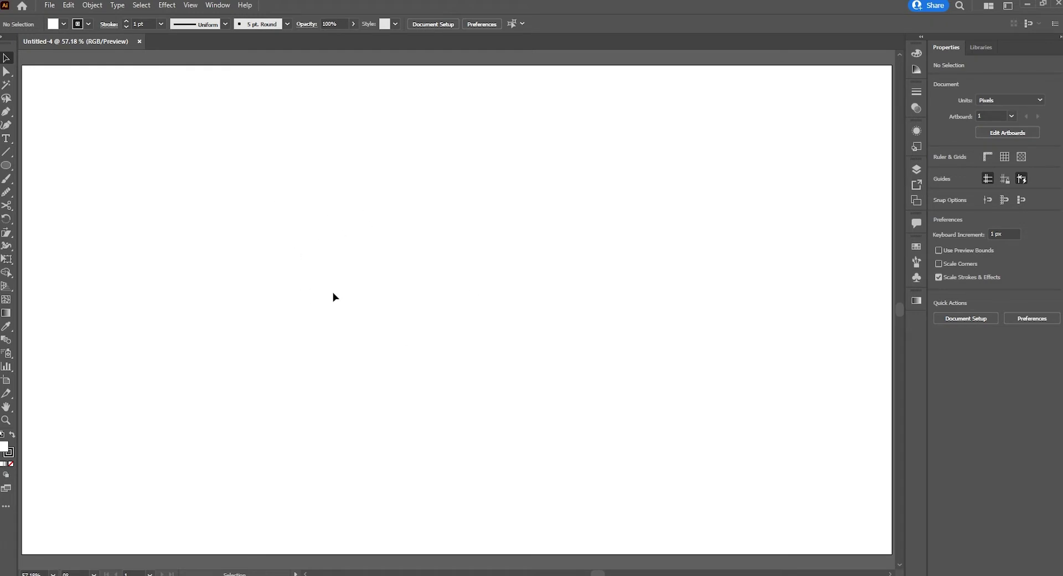
{"action": "left_click_drag", "start_coordinate": [13, 169], "coordinate": [50, 192]}
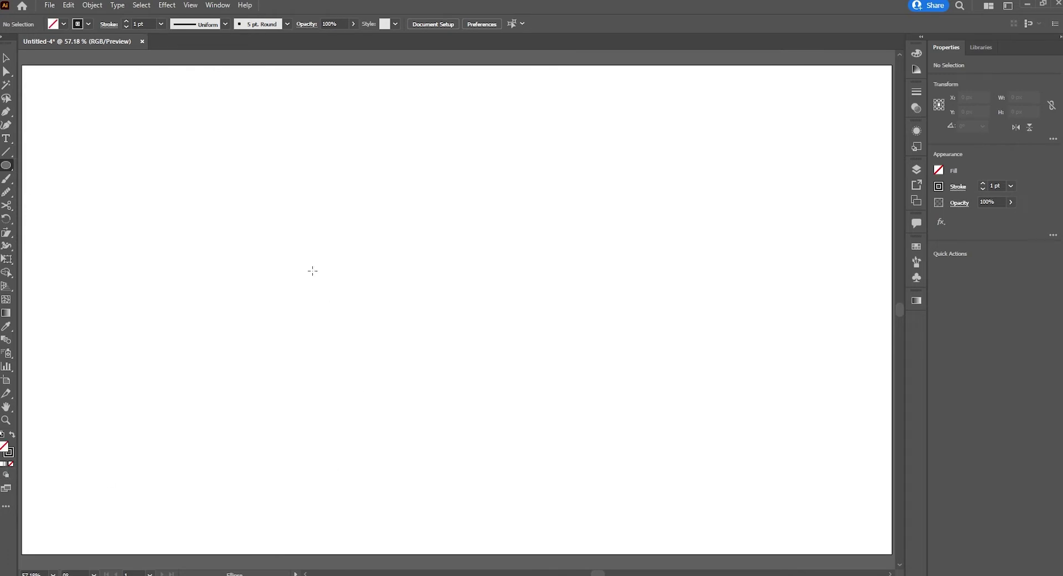
{"action": "left_click_drag", "start_coordinate": [313, 261], "coordinate": [386, 380]}
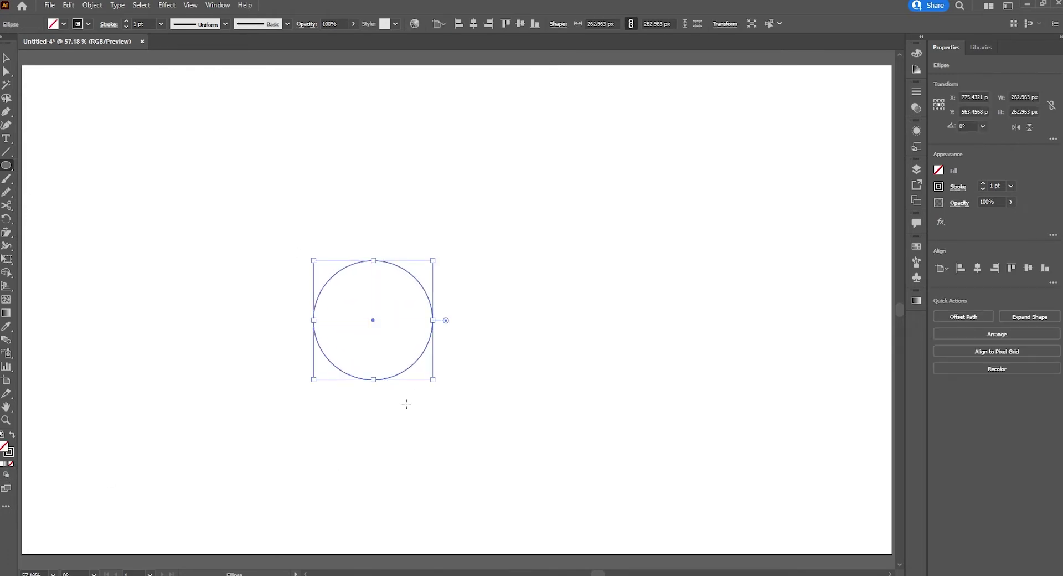
- Add a copy of the circle up-right, shrunk to about 210 px
{"action": "key", "text": "v"}
{"action": "mouse_move", "coordinate": [373, 323]}
{"action": "left_mouse_down"}
{"action": "mouse_move", "coordinate": [359, 306]}
{"action": "mouse_move", "coordinate": [480, 251]}
{"action": "left_mouse_up"}
{"action": "left_click", "coordinate": [373, 341]}
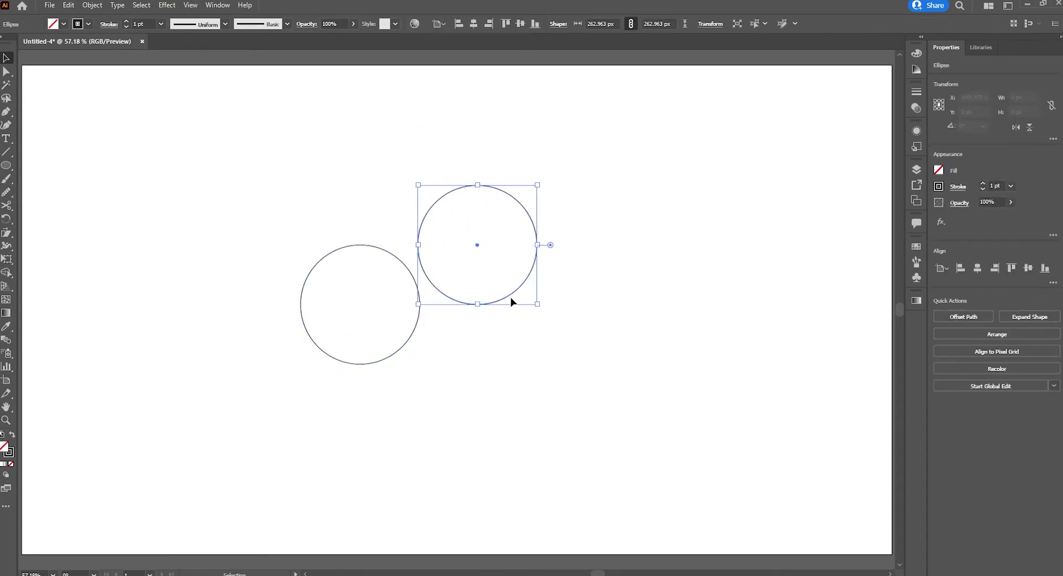
{"action": "left_click_drag", "start_coordinate": [537, 311], "coordinate": [531, 297]}
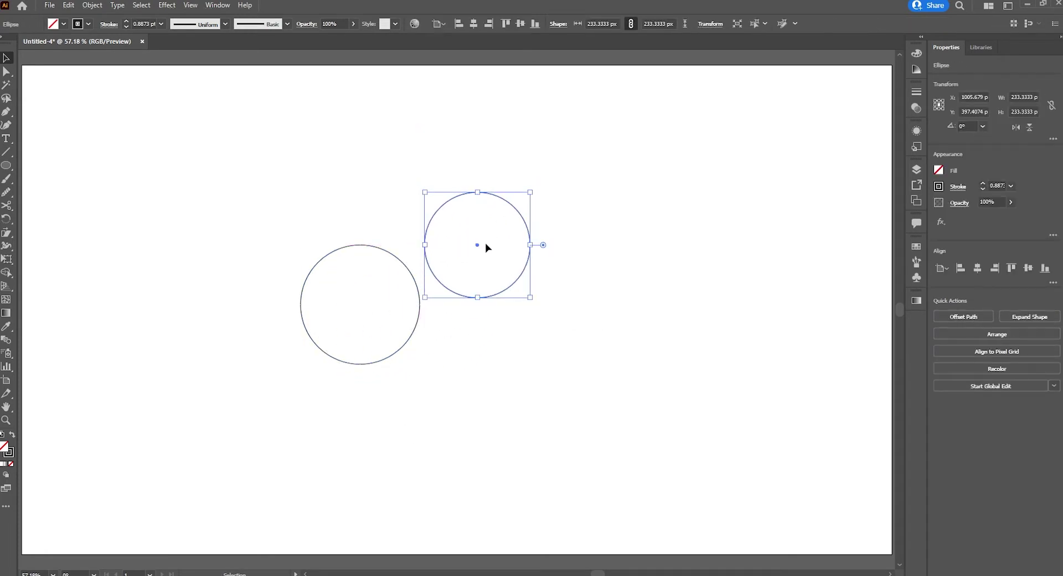
{"action": "left_click_drag", "start_coordinate": [482, 245], "coordinate": [505, 257]}
{"action": "left_click_drag", "start_coordinate": [555, 310], "coordinate": [544, 299]}
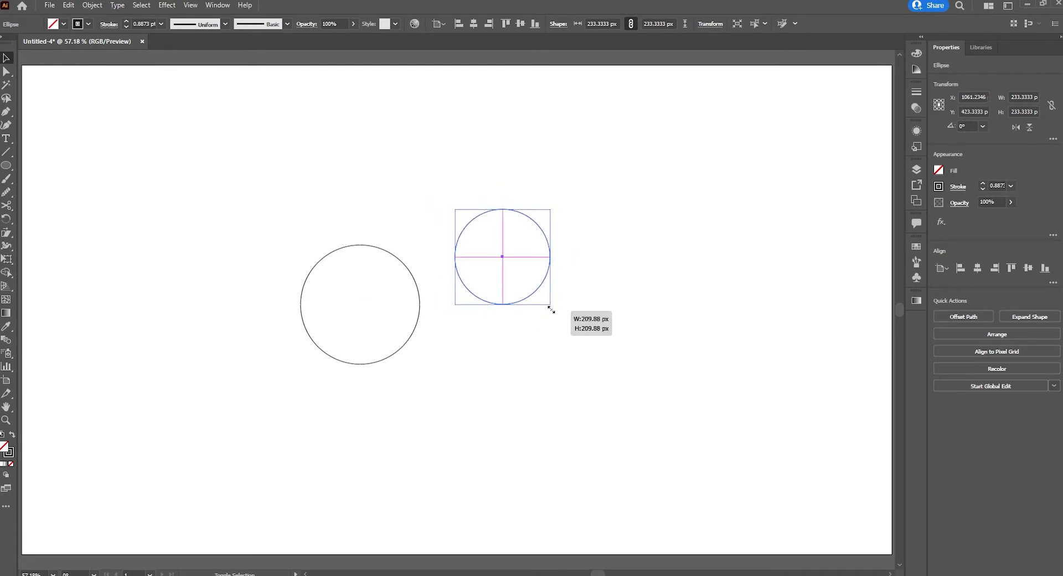
{"action": "left_click_drag", "start_coordinate": [505, 257], "coordinate": [495, 252]}
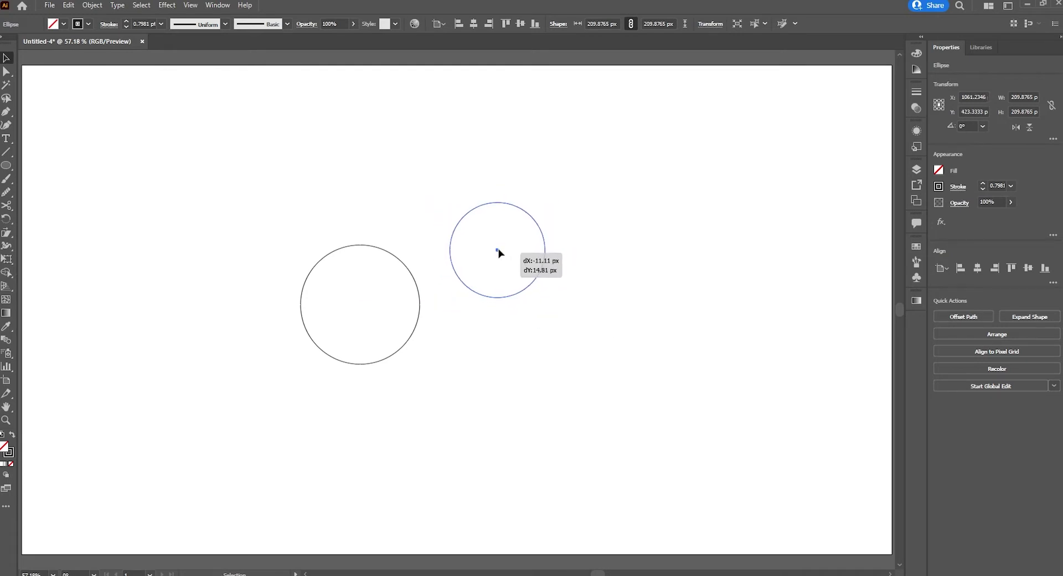
{"action": "left_click", "coordinate": [540, 356]}
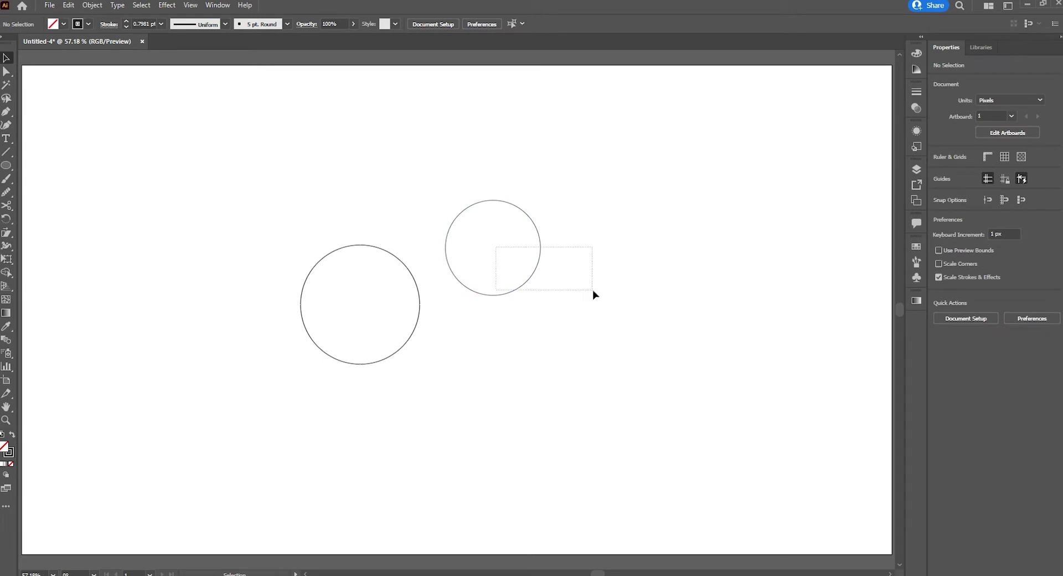
- Copy the right circle down-right at about 95 px and nudge the circles into position
{"action": "left_click_drag", "start_coordinate": [593, 290], "coordinate": [593, 291]}
{"action": "left_click_drag", "start_coordinate": [496, 254], "coordinate": [603, 302]}
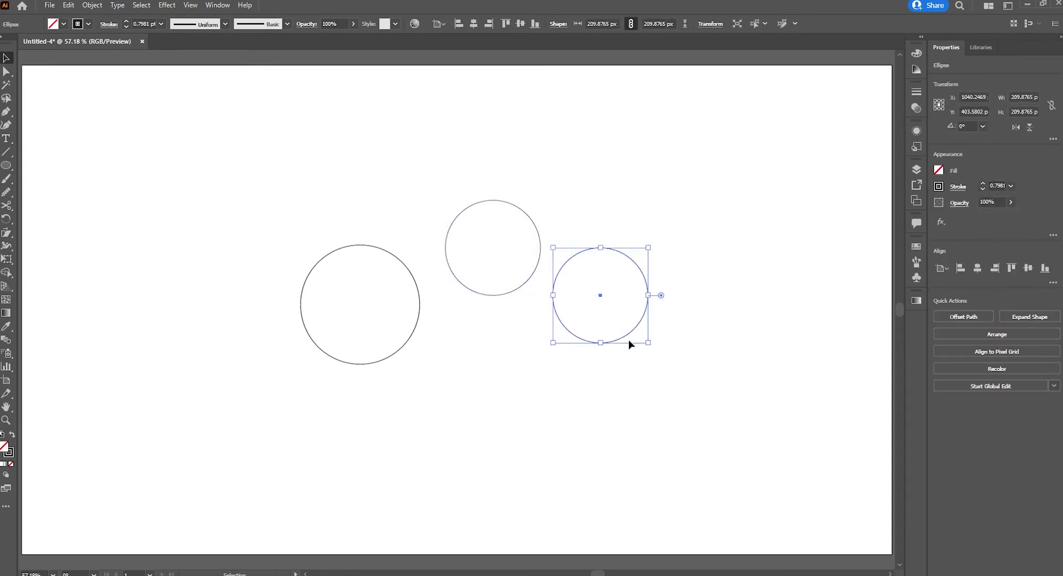
{"action": "left_click_drag", "start_coordinate": [647, 343], "coordinate": [592, 274]}
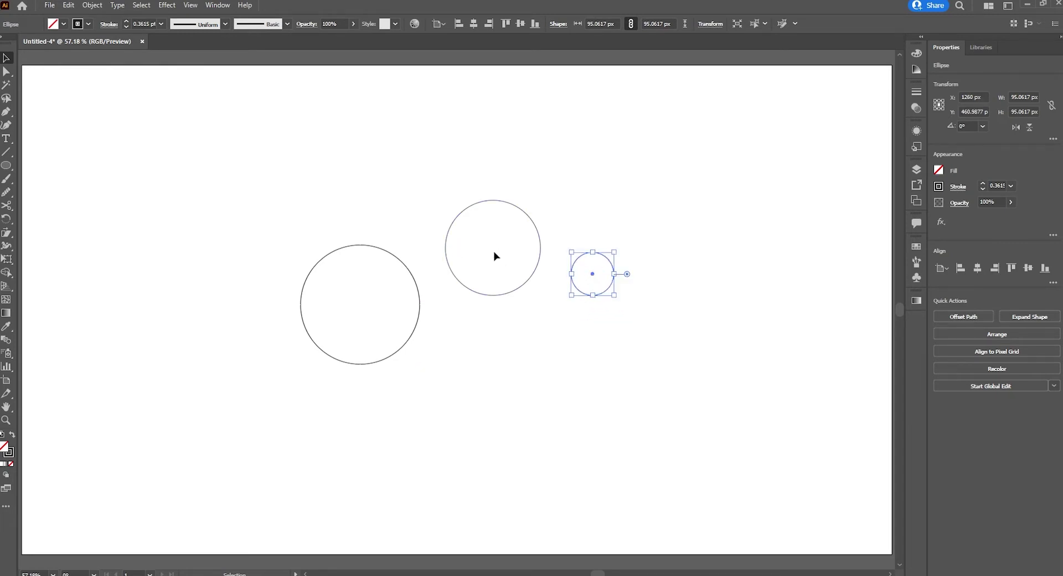
{"action": "left_click_drag", "start_coordinate": [496, 256], "coordinate": [489, 256]}
{"action": "left_click", "coordinate": [596, 276]}
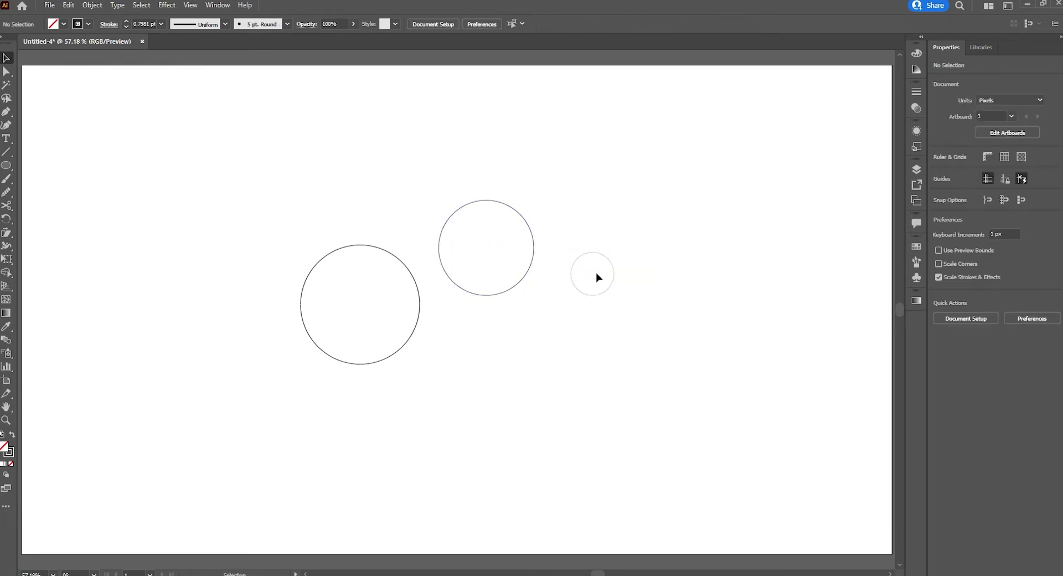
{"action": "left_click_drag", "start_coordinate": [596, 277], "coordinate": [591, 277]}
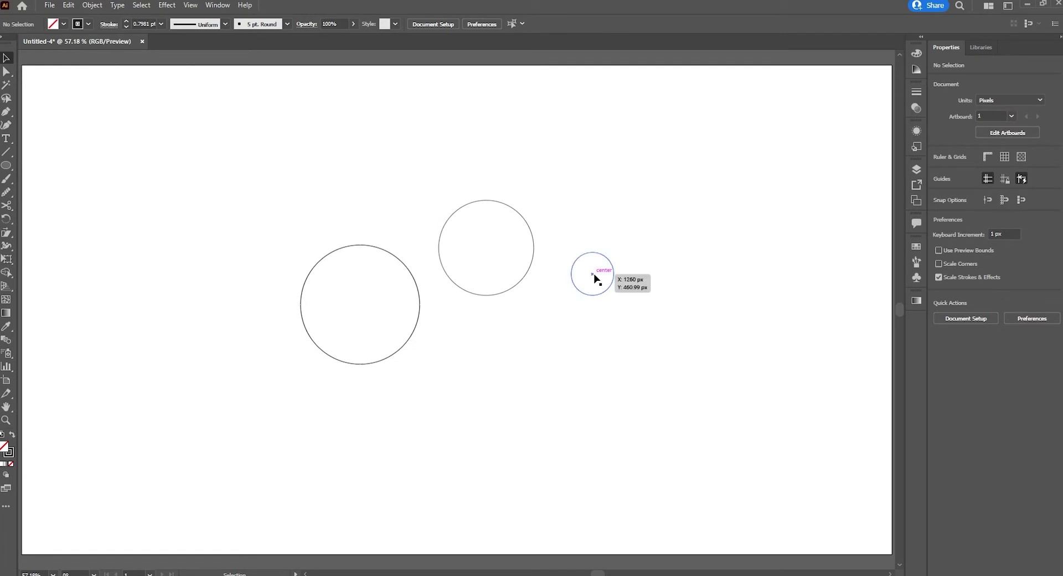
{"action": "left_click", "coordinate": [605, 299]}
- Place a copy of the small circle below it and check the full circle arrangement
{"action": "mouse_move", "coordinate": [590, 274]}
{"action": "left_mouse_down"}
{"action": "mouse_move", "coordinate": [593, 347]}
{"action": "mouse_move", "coordinate": [622, 376]}
{"action": "mouse_move", "coordinate": [598, 345]}
{"action": "mouse_move", "coordinate": [494, 374]}
{"action": "mouse_move", "coordinate": [527, 403]}
{"action": "mouse_move", "coordinate": [493, 381]}
{"action": "left_mouse_up"}
{"action": "left_click", "coordinate": [615, 403]}
{"action": "left_click", "coordinate": [593, 402]}
{"action": "left_click", "coordinate": [634, 447]}
{"action": "mouse_move", "coordinate": [274, 148]}
{"action": "left_mouse_down"}
{"action": "mouse_move", "coordinate": [421, 387]}
{"action": "mouse_move", "coordinate": [680, 435]}
{"action": "left_mouse_up"}
{"action": "left_click_drag", "start_coordinate": [735, 151], "coordinate": [281, 463]}
{"action": "left_click", "coordinate": [272, 397]}
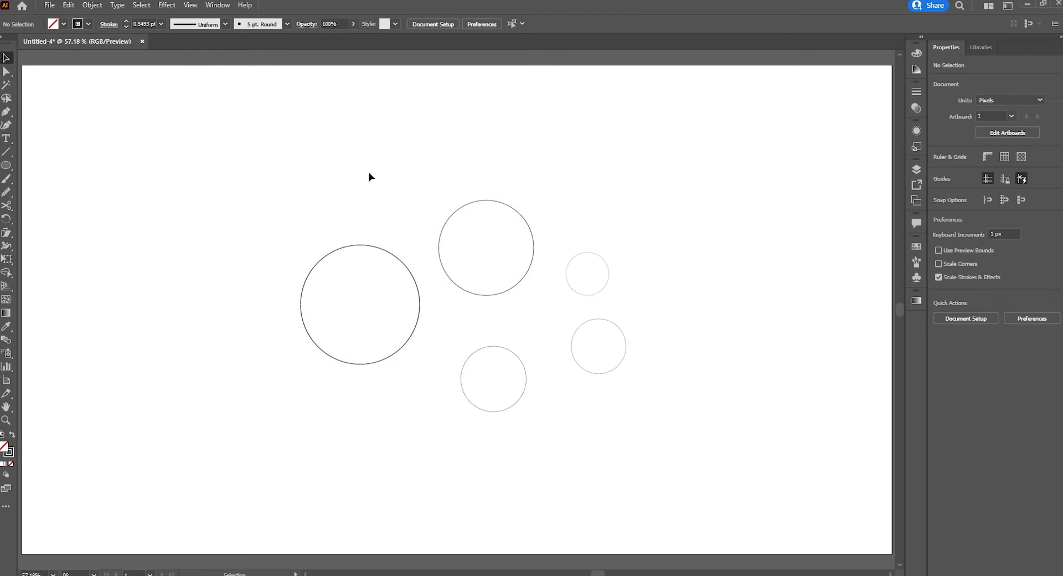
- With the Pen tool, path from the large circle's edge across the upper circle toward the small right circle
{"action": "left_click", "coordinate": [9, 111]}
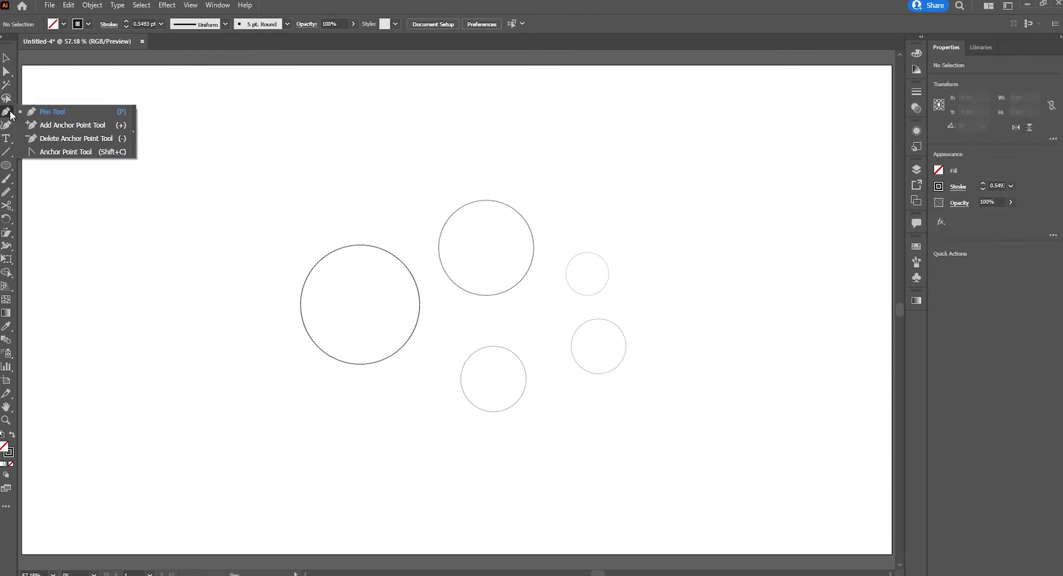
{"action": "left_click", "coordinate": [432, 276], "text": "ctrl"}
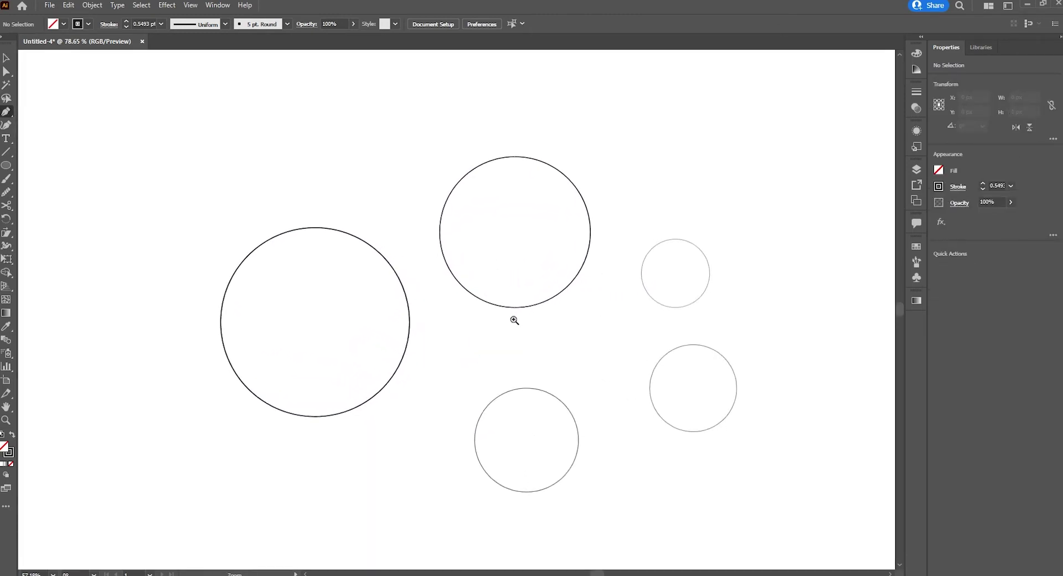
{"action": "left_click", "coordinate": [399, 281]}
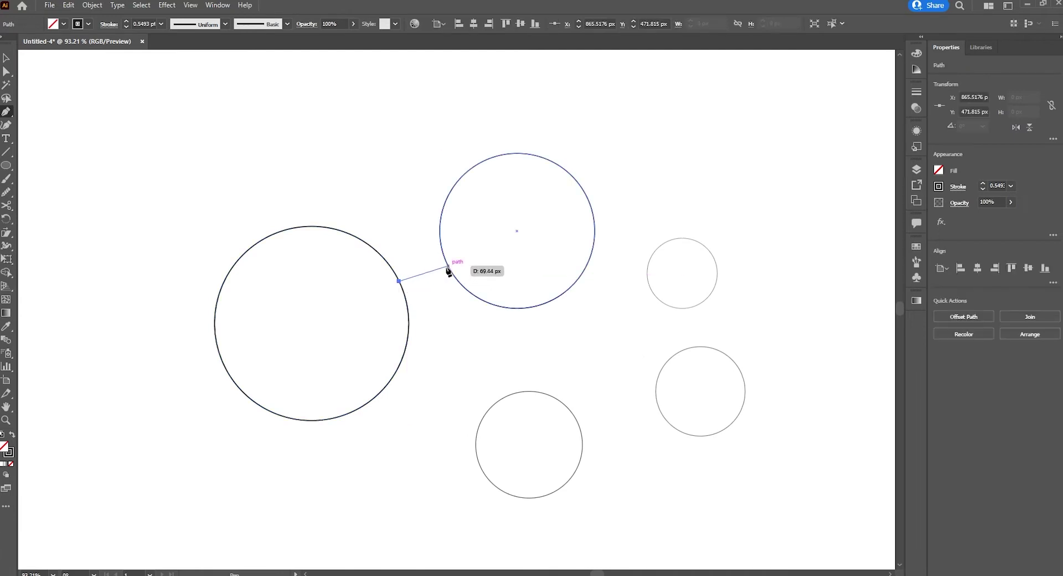
{"action": "left_click_drag", "start_coordinate": [447, 262], "coordinate": [461, 236]}
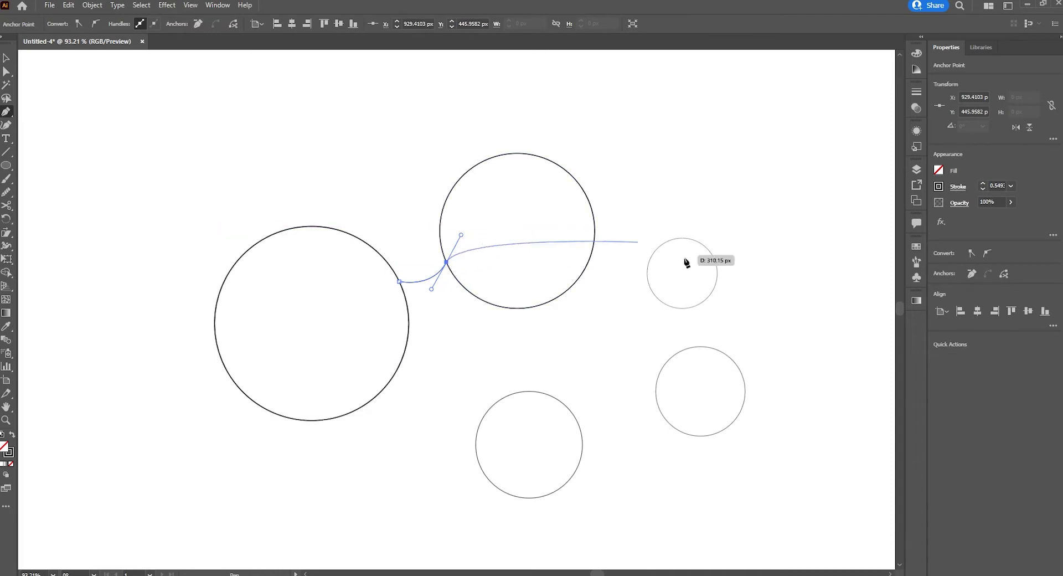
{"action": "scroll", "coordinate": [443, 295], "scroll_direction": "up", "scroll_amount": 1}
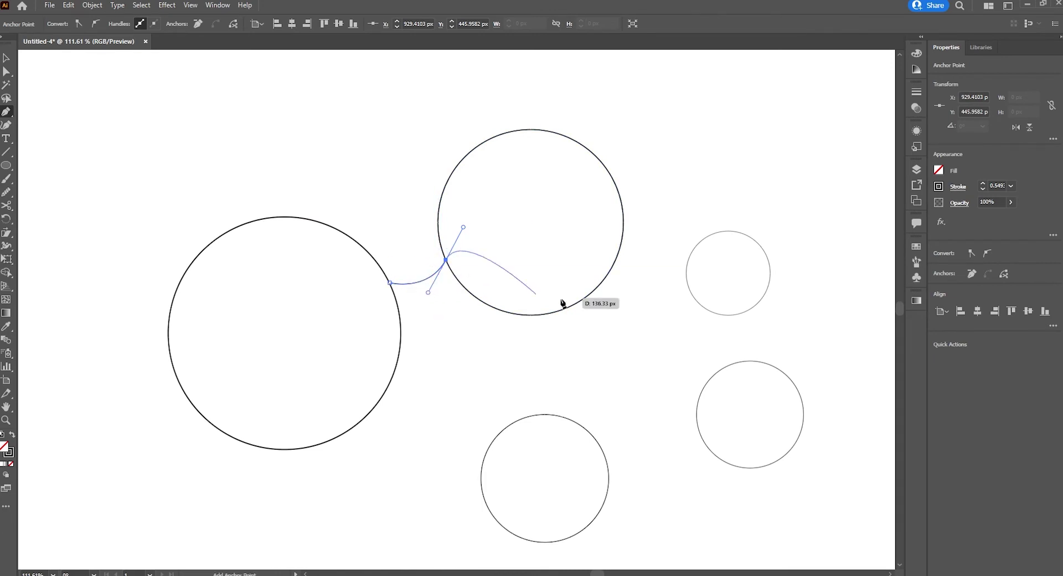
{"action": "left_click", "coordinate": [447, 260]}
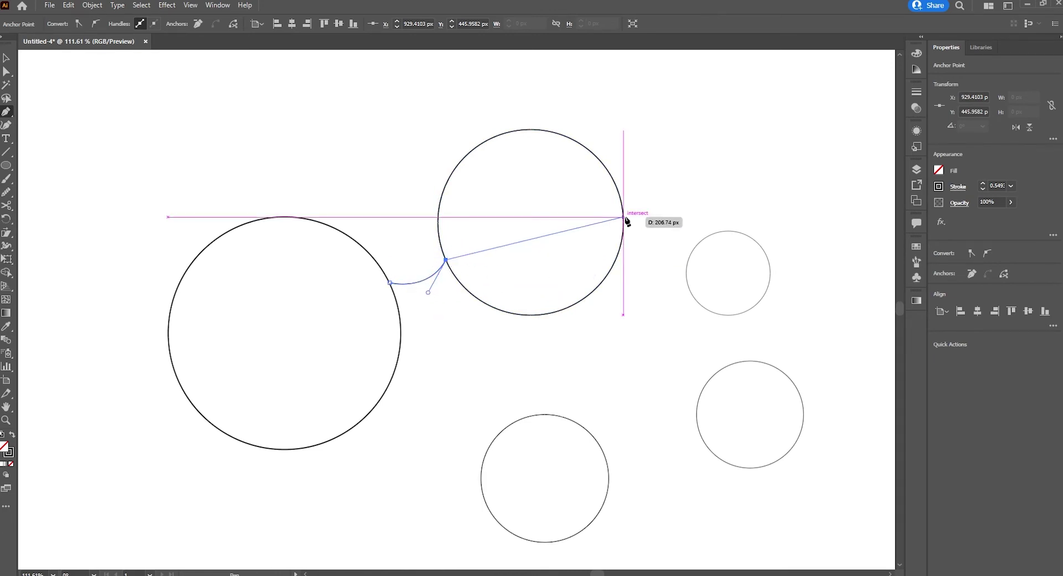
{"action": "left_click", "coordinate": [623, 228]}
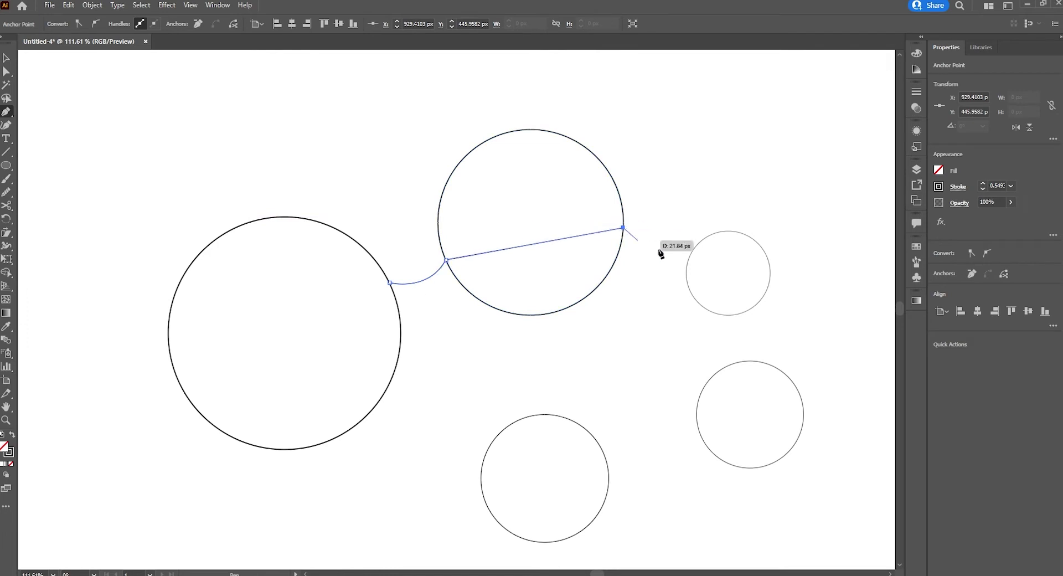
{"action": "mouse_move", "coordinate": [725, 240]}
{"action": "left_mouse_down"}
{"action": "mouse_move", "coordinate": [733, 233]}
{"action": "mouse_move", "coordinate": [683, 192]}
{"action": "left_mouse_up"}
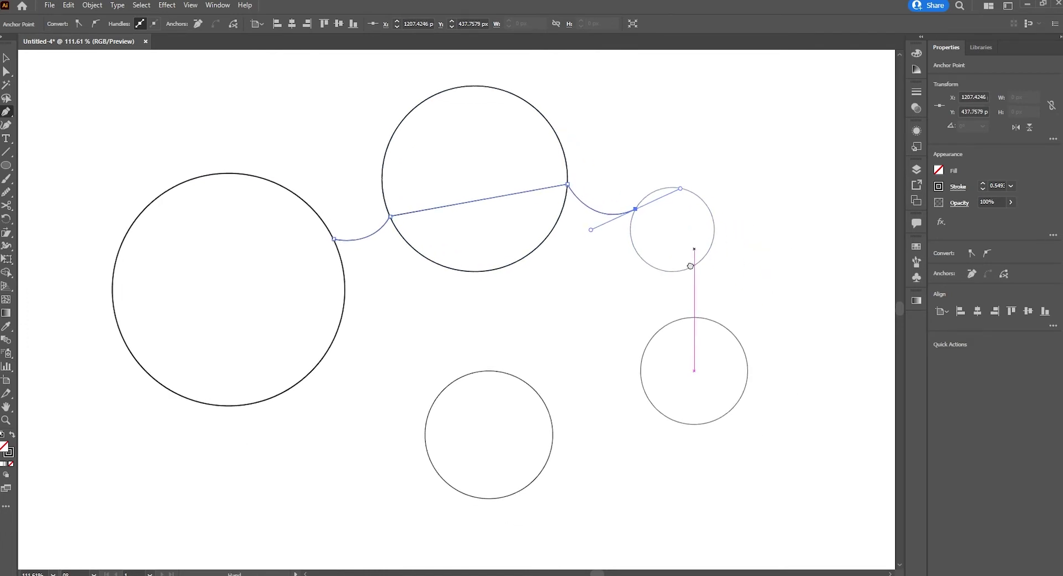
{"action": "left_click", "coordinate": [636, 210]}
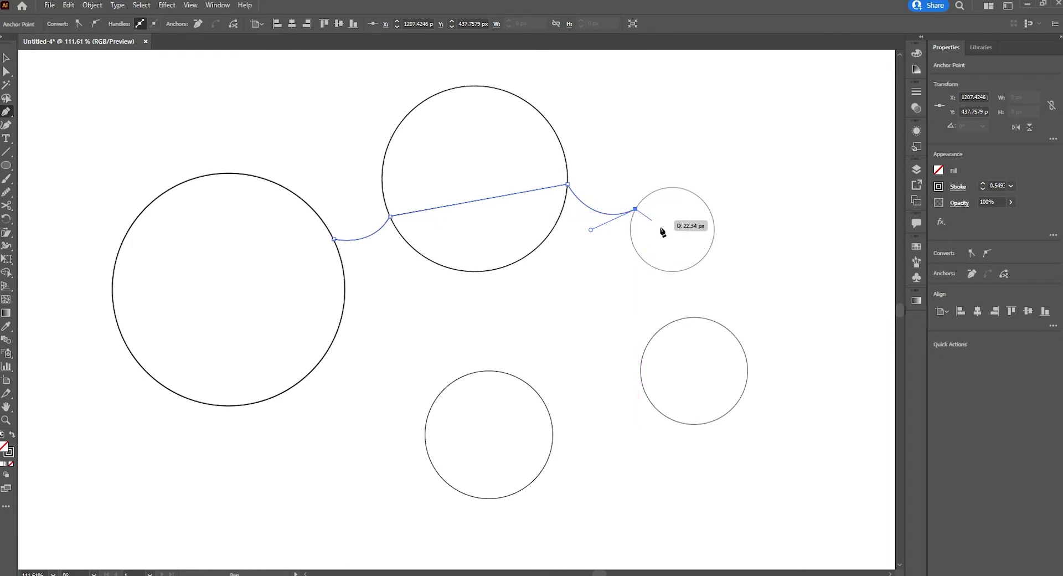
- Continue the path over the small circle, down to the lower right circle and toward the bottom circle
{"action": "left_click", "coordinate": [694, 269]}
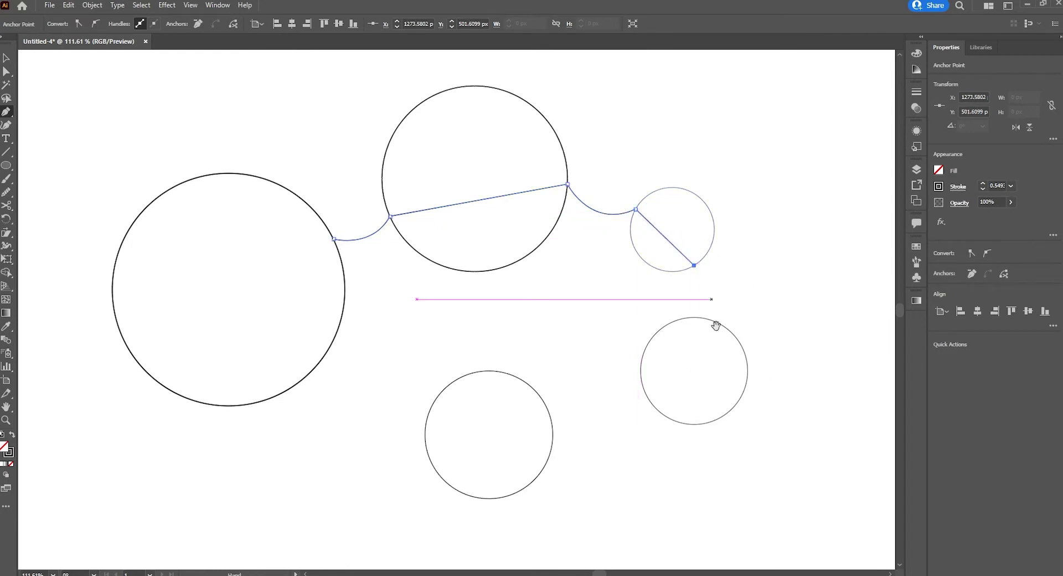
{"action": "mouse_move", "coordinate": [711, 322]}
{"action": "left_mouse_down"}
{"action": "mouse_move", "coordinate": [700, 245]}
{"action": "mouse_move", "coordinate": [723, 265]}
{"action": "left_mouse_up"}
{"action": "mouse_move", "coordinate": [681, 304]}
{"action": "left_mouse_down"}
{"action": "mouse_move", "coordinate": [685, 245]}
{"action": "mouse_move", "coordinate": [706, 325]}
{"action": "left_mouse_up"}
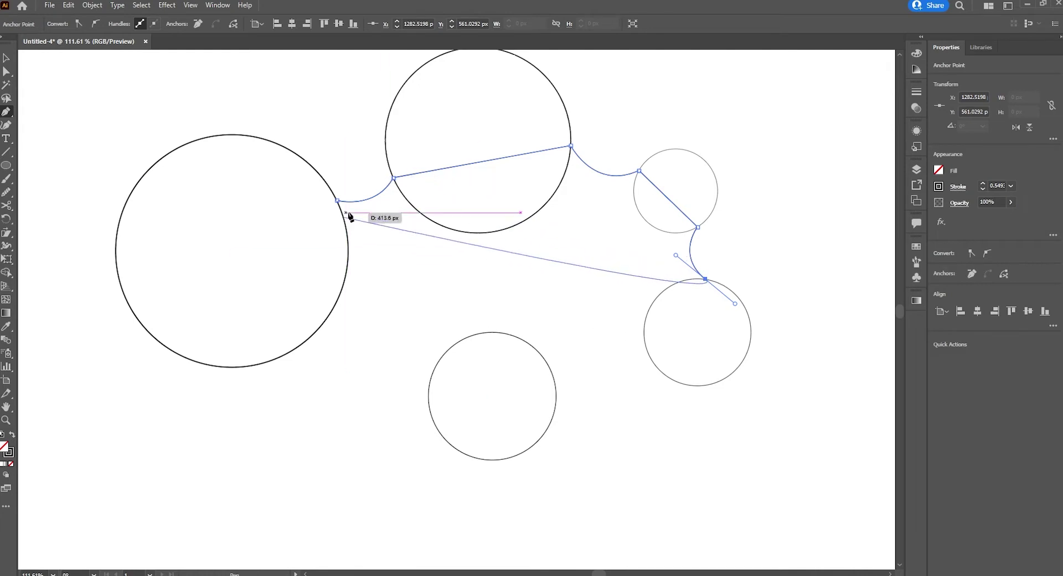
{"action": "left_click", "coordinate": [705, 278]}
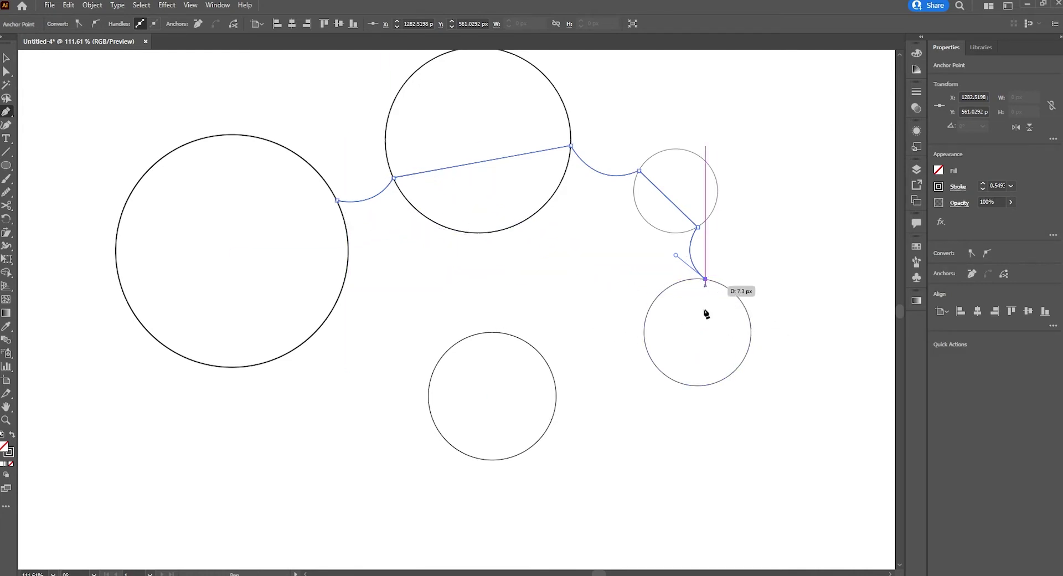
{"action": "left_click", "coordinate": [668, 377]}
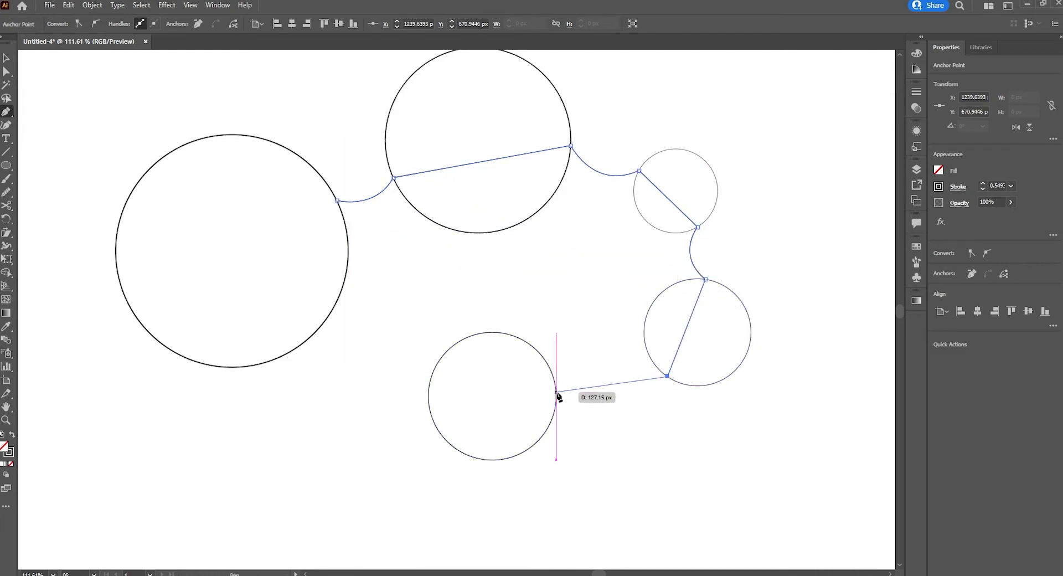
{"action": "left_click_drag", "start_coordinate": [557, 392], "coordinate": [510, 461]}
{"action": "scroll", "coordinate": [648, 387], "scroll_direction": "left", "scroll_amount": 3}
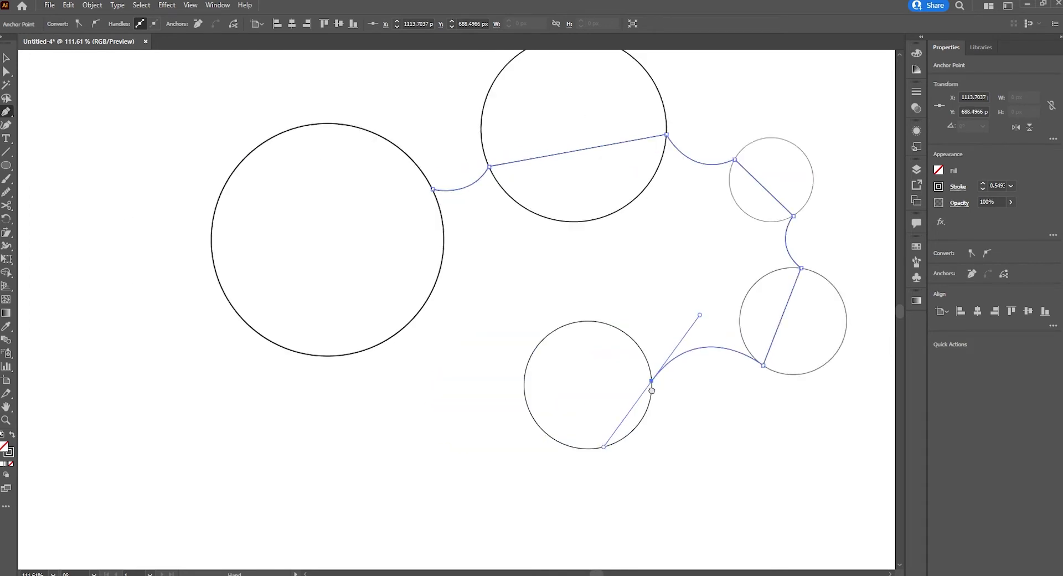
{"action": "left_click", "coordinate": [667, 379]}
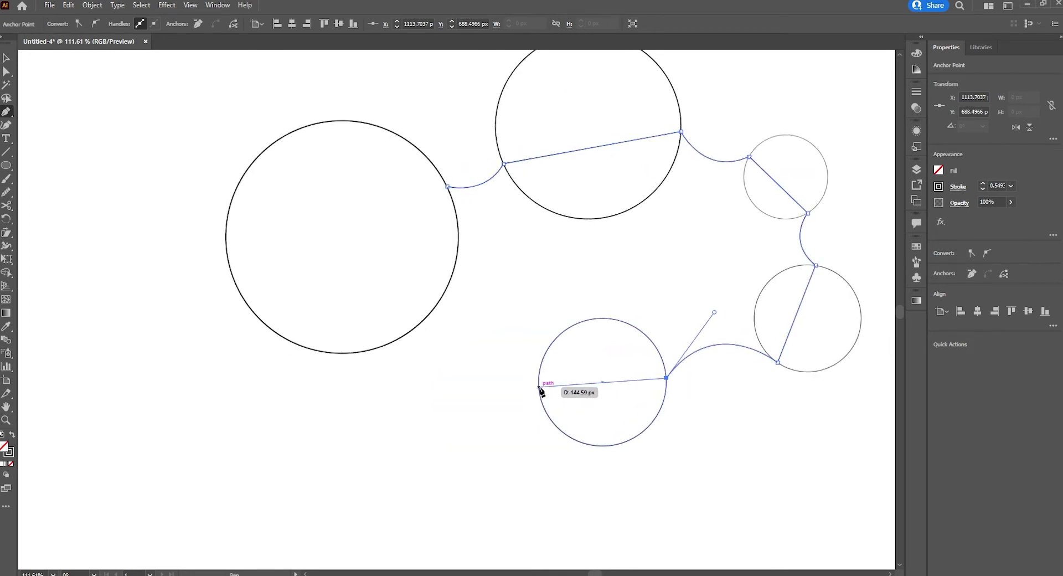
- Cross the bottom circle, curve to the big circle, pass through its centre and close the path
{"action": "left_click", "coordinate": [539, 387]}
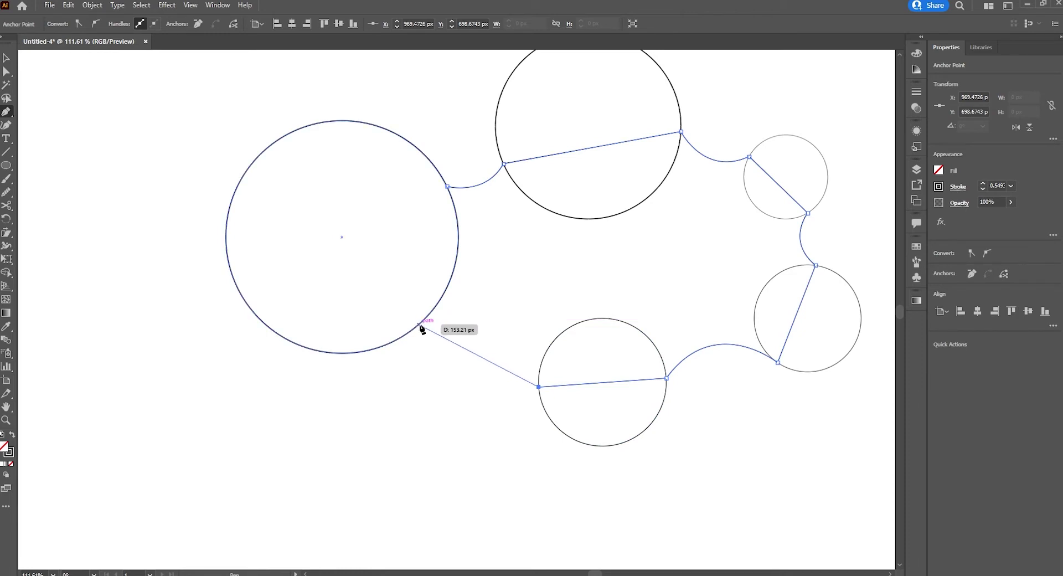
{"action": "mouse_move", "coordinate": [422, 322]}
{"action": "left_mouse_down"}
{"action": "mouse_move", "coordinate": [319, 358]}
{"action": "mouse_move", "coordinate": [318, 345]}
{"action": "left_mouse_up"}
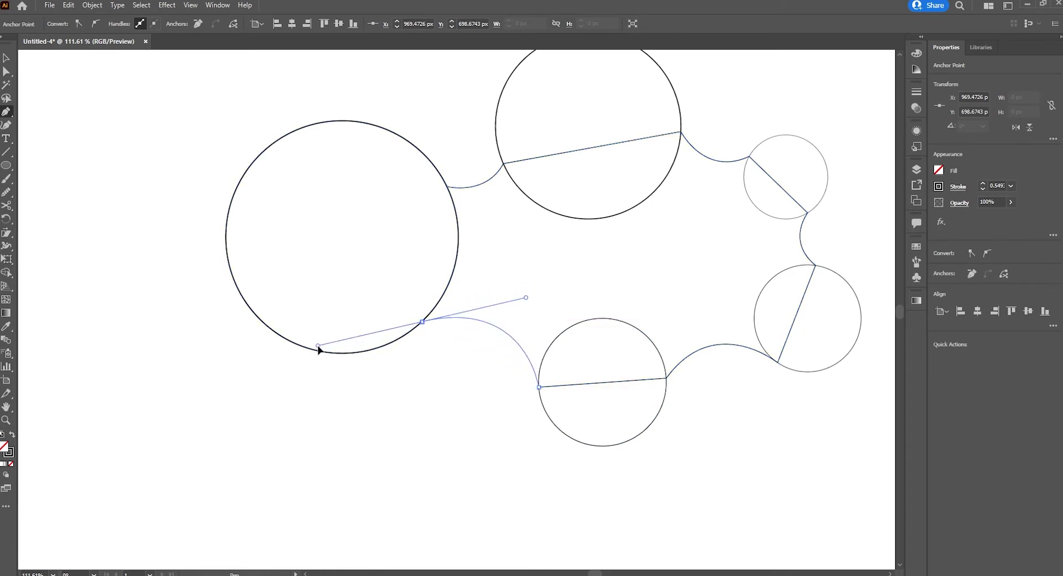
{"action": "left_click", "coordinate": [422, 322]}
{"action": "left_click", "coordinate": [347, 218]}
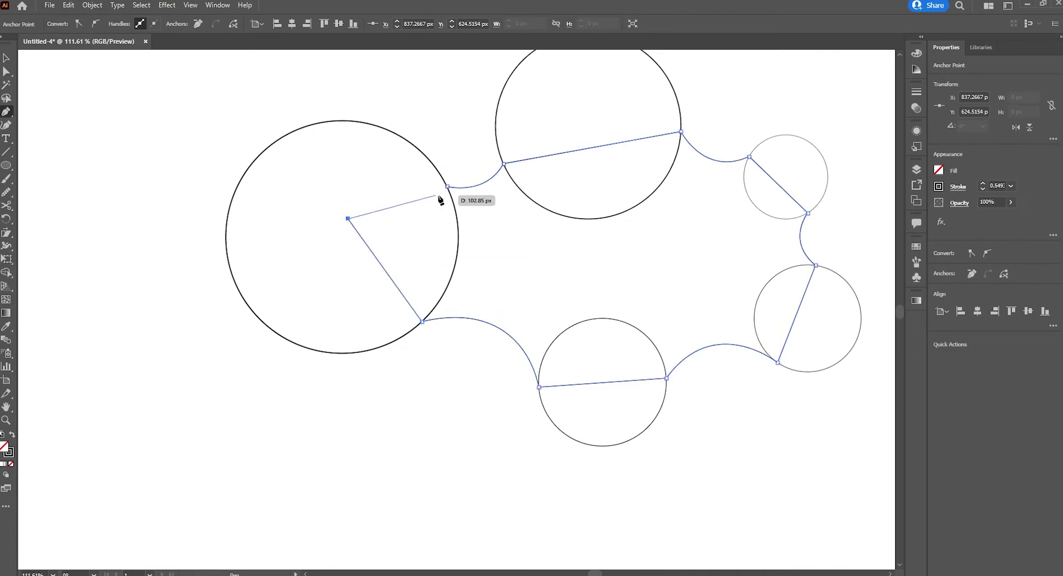
{"action": "left_click", "coordinate": [448, 187]}
{"action": "scroll", "coordinate": [515, 261], "scroll_direction": "down", "scroll_amount": 3, "text": "alt"}
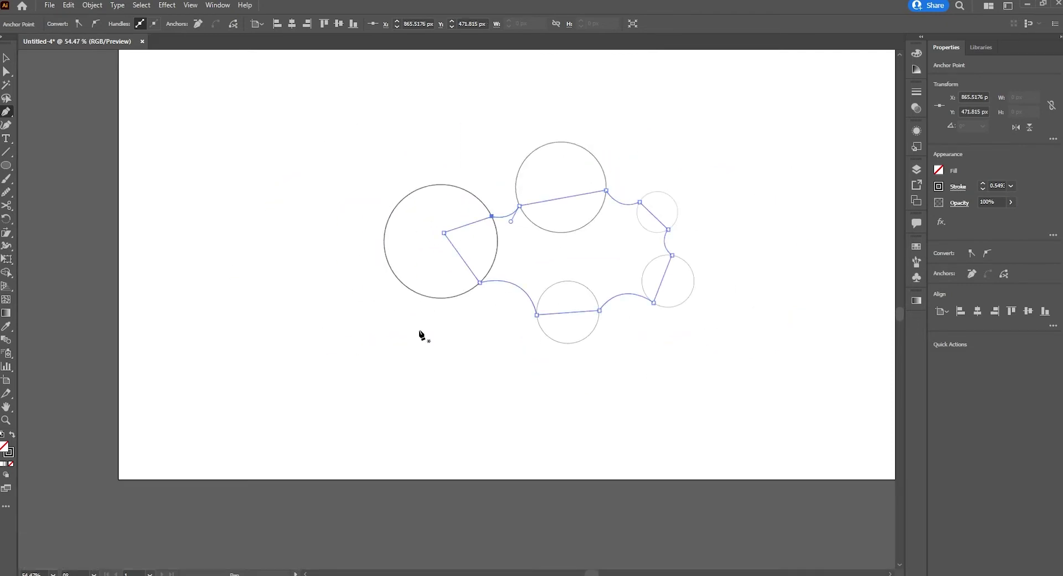
{"action": "left_click", "coordinate": [11, 57]}
{"action": "left_click", "coordinate": [516, 302]}
- Select all five circles and the connecting path and Unite them into one blob outline
{"action": "scroll", "coordinate": [471, 415], "scroll_direction": "up", "scroll_amount": 2, "text": "alt"}
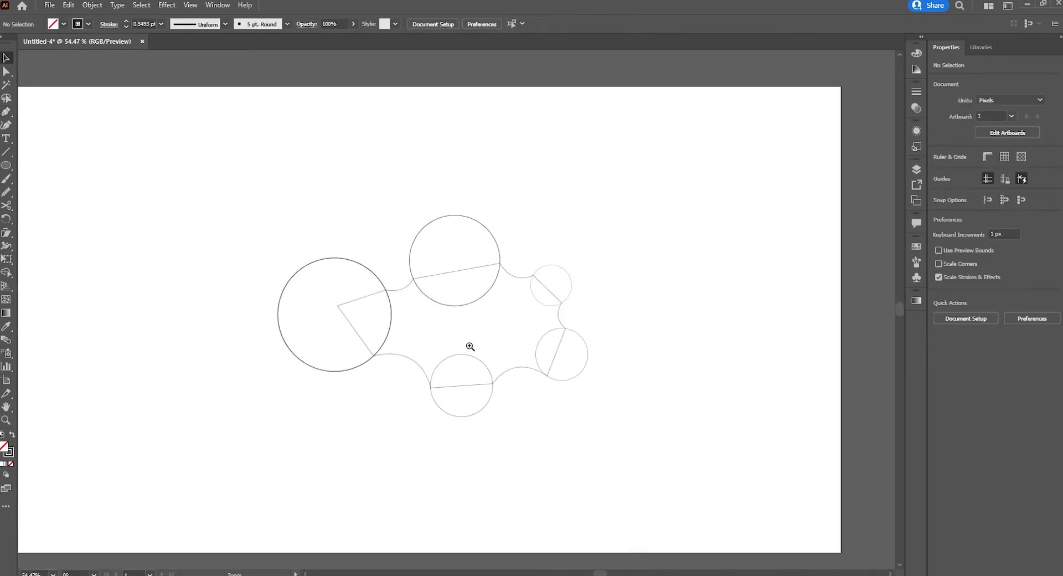
{"action": "left_click_drag", "start_coordinate": [212, 134], "coordinate": [722, 456]}
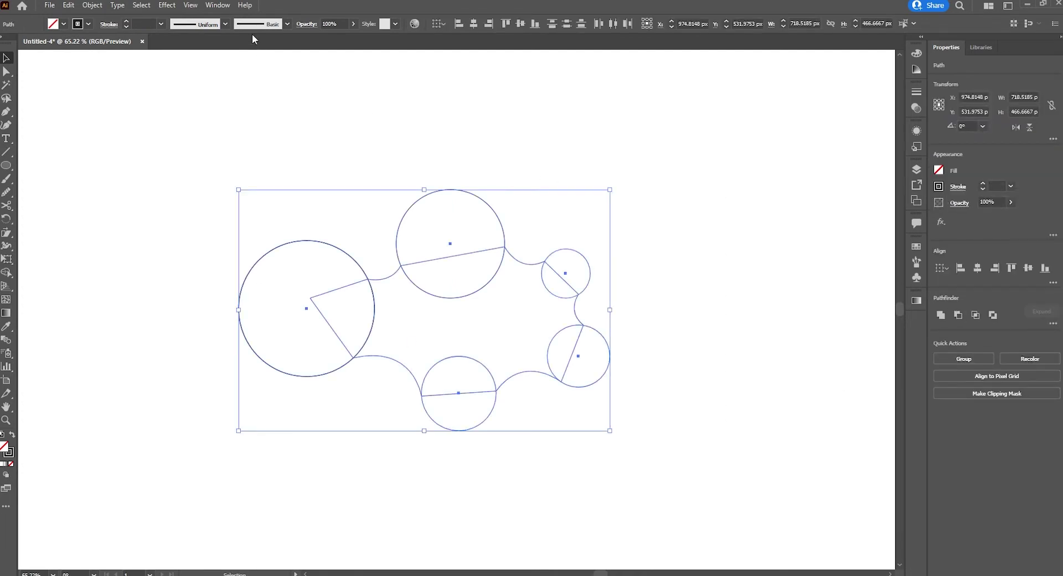
{"action": "left_click", "coordinate": [220, 11]}
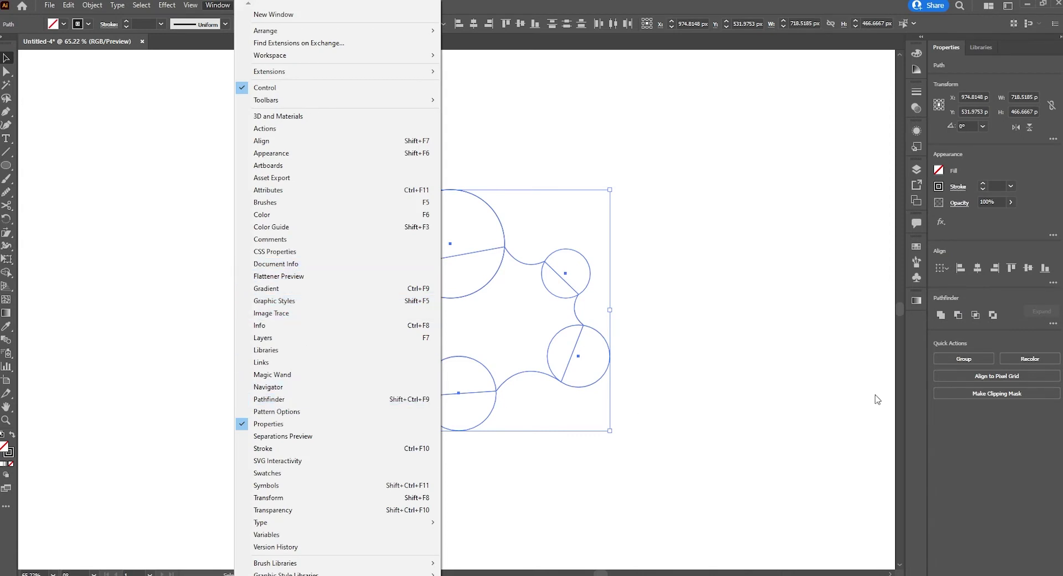
{"action": "left_click", "coordinate": [871, 342]}
{"action": "left_click_drag", "start_coordinate": [189, 162], "coordinate": [776, 460]}
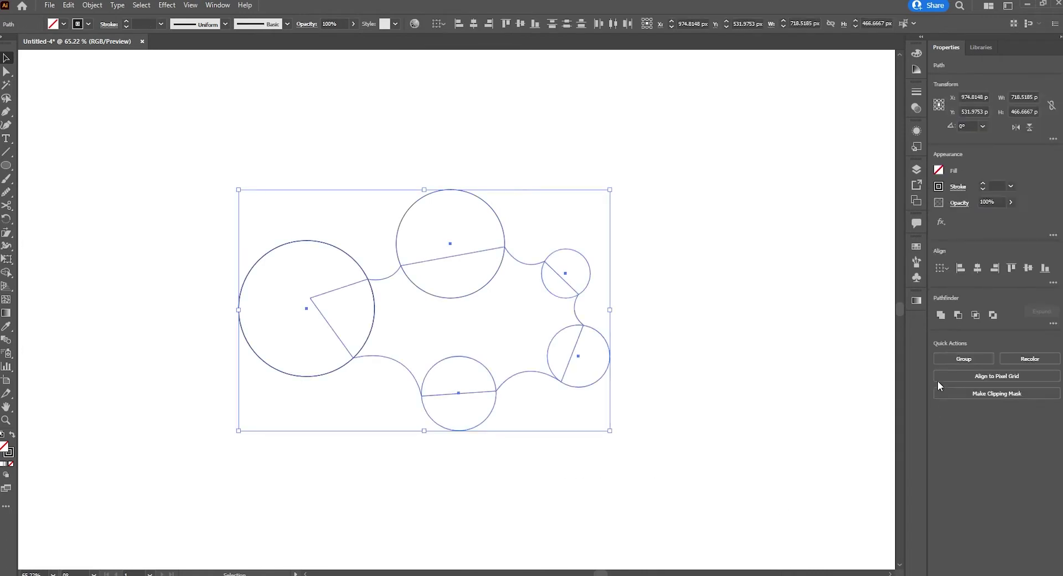
{"action": "left_click", "coordinate": [941, 315]}
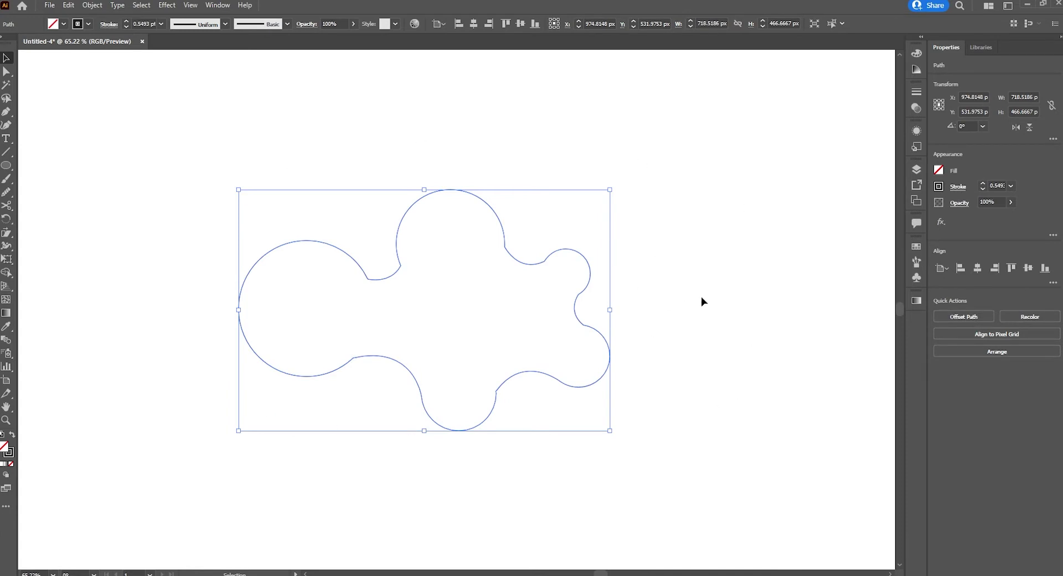
{"action": "scroll", "coordinate": [582, 388], "scroll_direction": "up", "scroll_amount": 3, "text": "alt"}
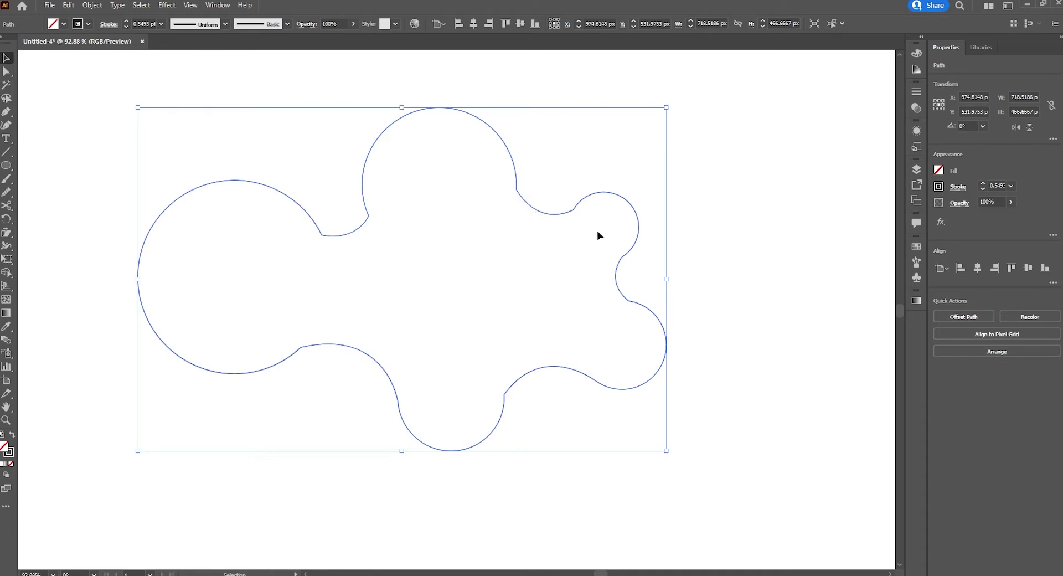
{"action": "left_click", "coordinate": [749, 260]}
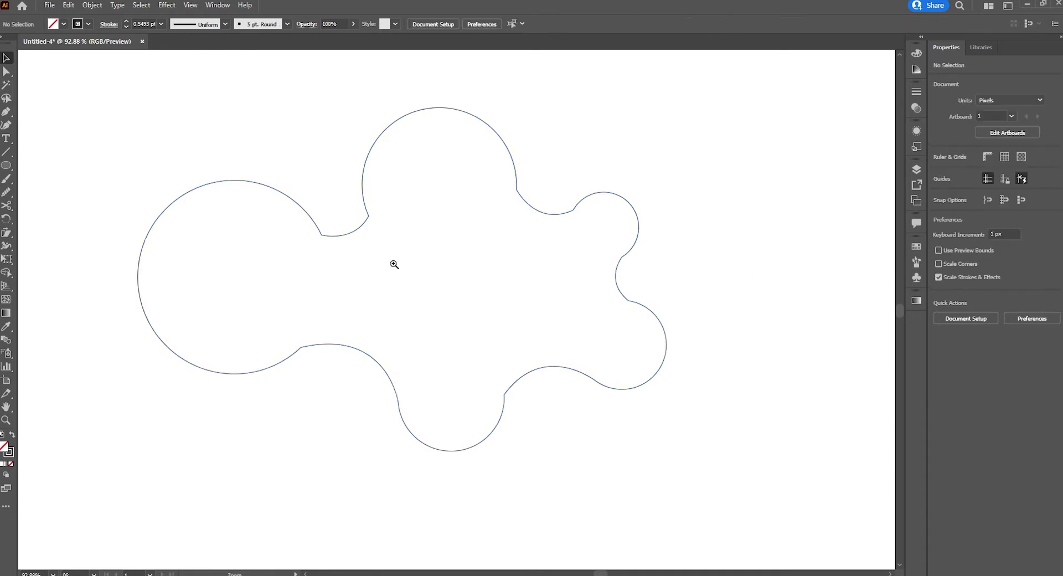
{"action": "scroll", "coordinate": [396, 263], "scroll_direction": "up", "scroll_amount": 2, "text": "alt"}
{"action": "left_click_drag", "start_coordinate": [260, 103], "coordinate": [459, 333]}
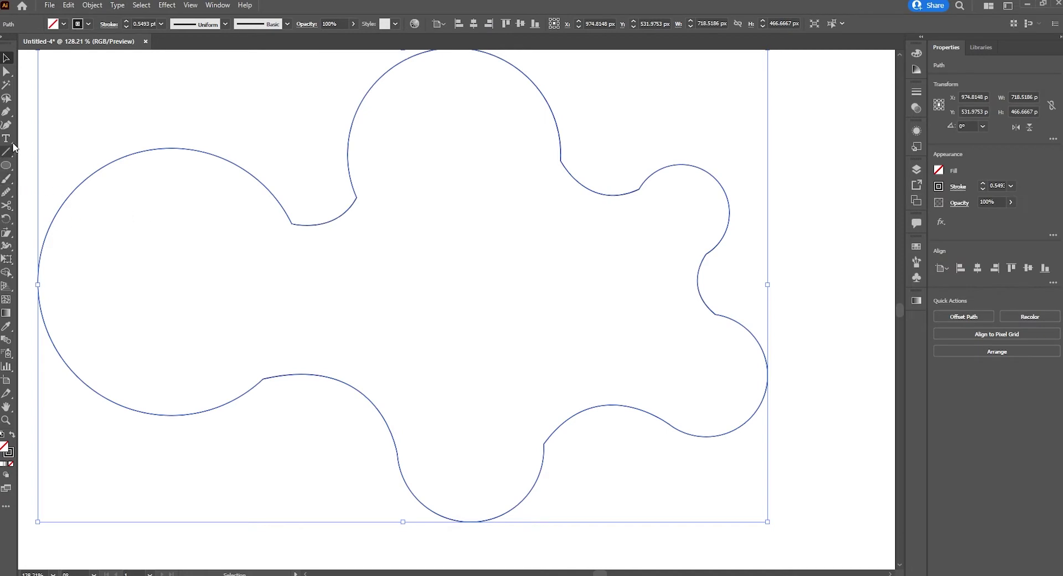
- Use the Smooth Tool along the blob's lower edge and lower-right bump
{"action": "left_click", "coordinate": [6, 192]}
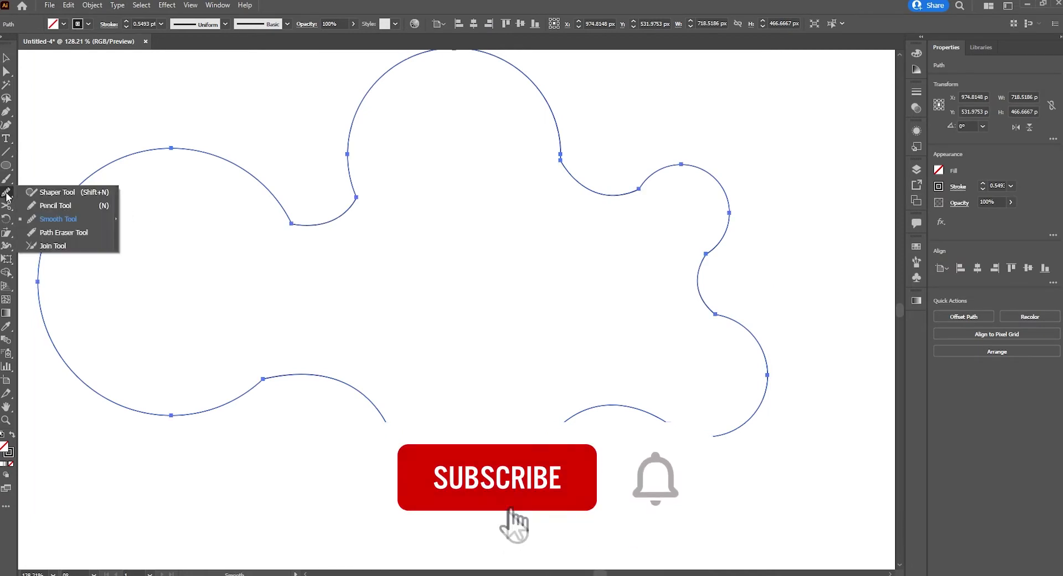
{"action": "left_click", "coordinate": [56, 219]}
{"action": "left_click_drag", "start_coordinate": [288, 223], "coordinate": [343, 237]}
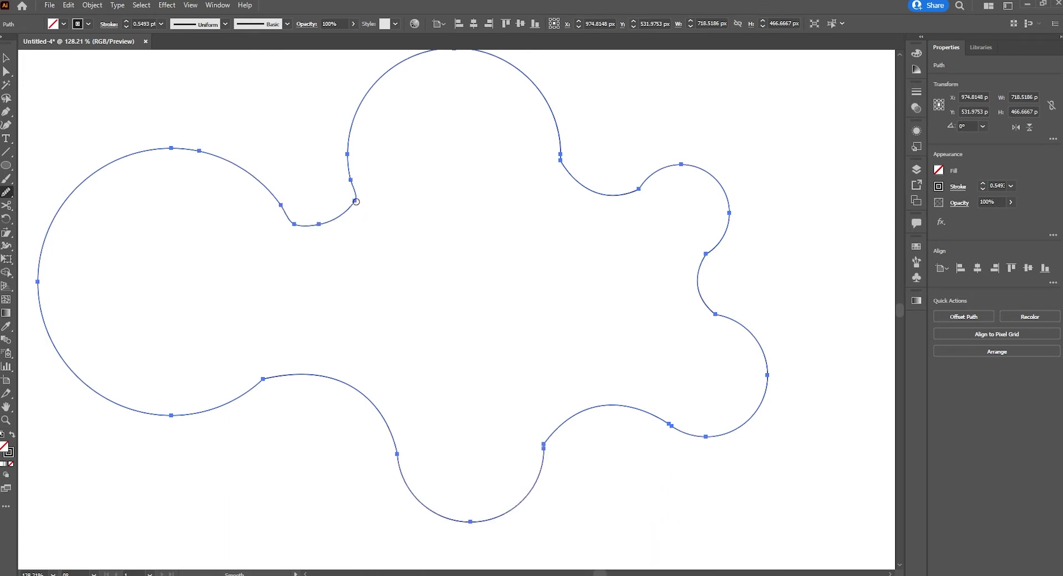
{"action": "left_click_drag", "start_coordinate": [356, 202], "coordinate": [289, 227]}
{"action": "left_click", "coordinate": [7, 71]}
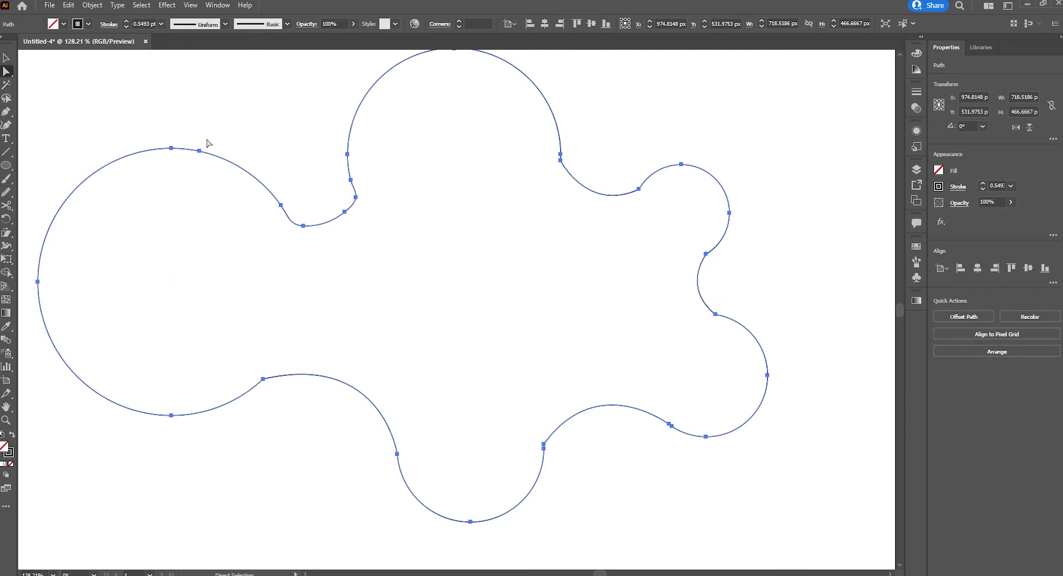
{"action": "left_click", "coordinate": [238, 232]}
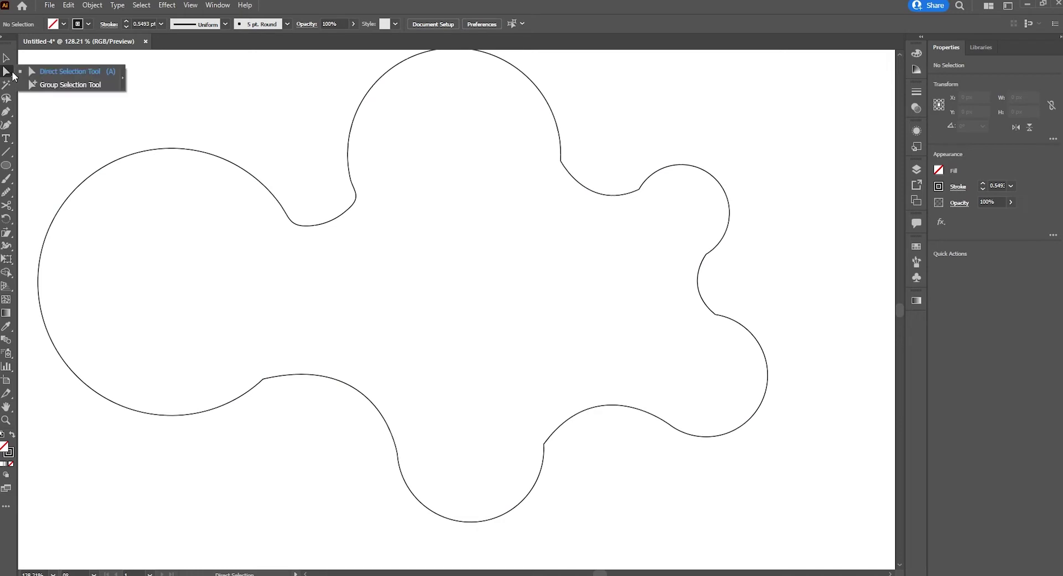
- Round the lower-left junction and two upper-right junctions, one to about 40 px radius
{"action": "left_click_drag", "start_coordinate": [11, 72], "coordinate": [46, 77]}
{"action": "left_click", "coordinate": [263, 379]}
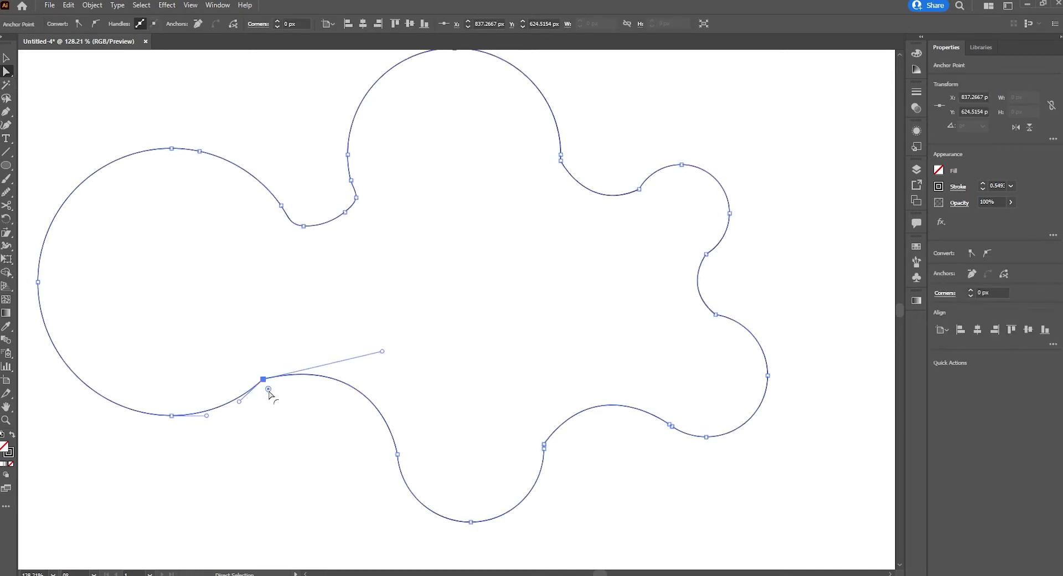
{"action": "left_click_drag", "start_coordinate": [269, 390], "coordinate": [304, 480]}
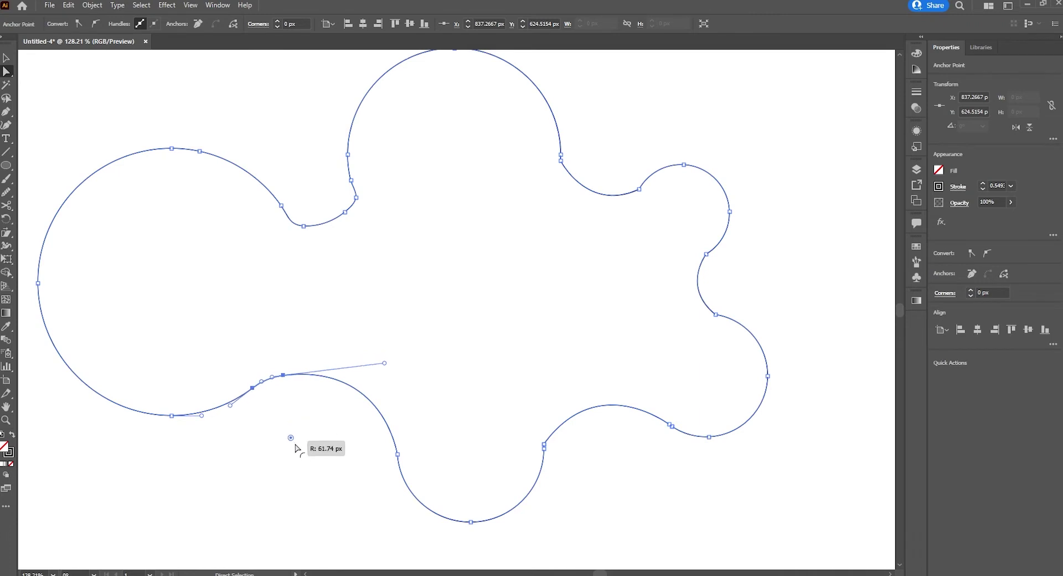
{"action": "left_click", "coordinate": [353, 443]}
{"action": "left_click", "coordinate": [561, 155]}
{"action": "left_click_drag", "start_coordinate": [575, 164], "coordinate": [609, 130]}
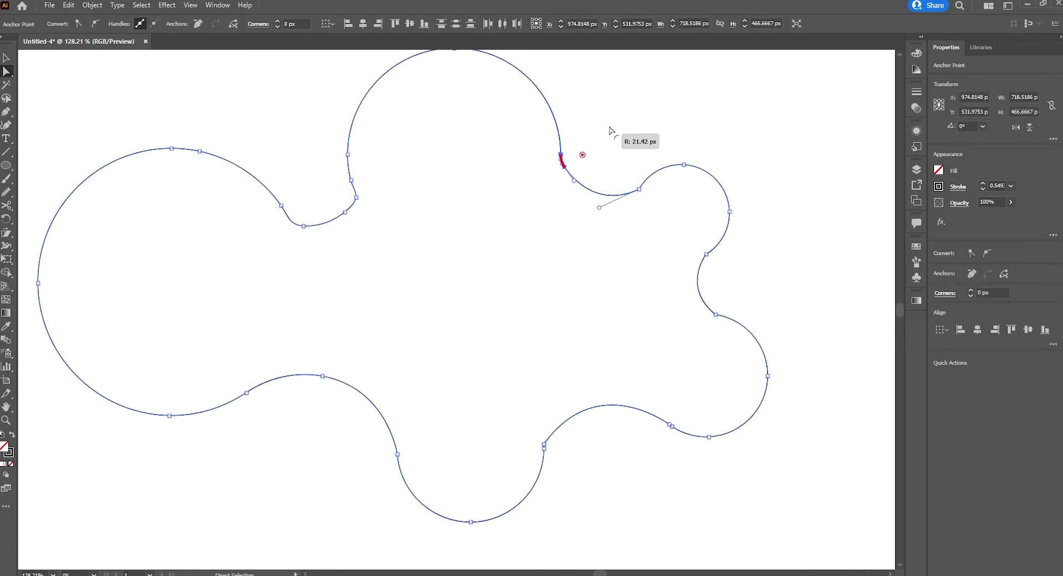
{"action": "left_click", "coordinate": [640, 189]}
{"action": "left_click_drag", "start_coordinate": [636, 180], "coordinate": [618, 147]}
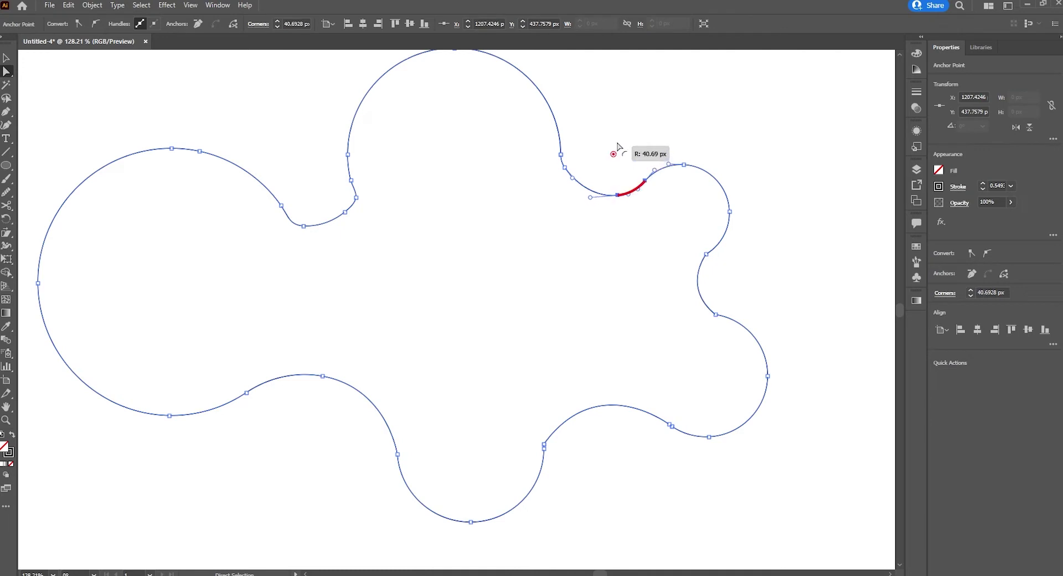
{"action": "left_click", "coordinate": [556, 445]}
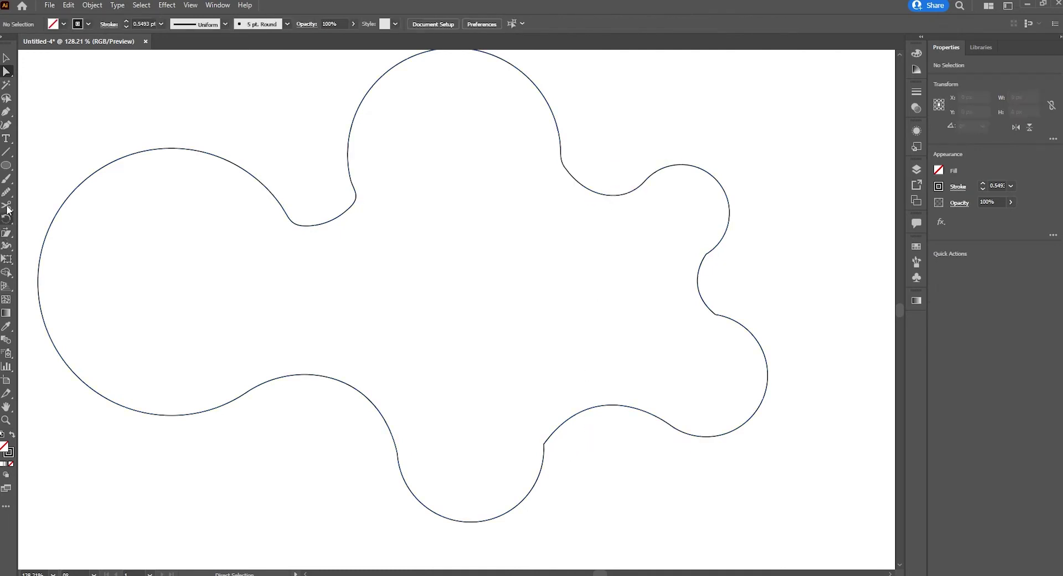
- Smooth the bottom junction, lower-right corner and upper-right curve with the Smooth Tool
{"action": "key", "text": "n"}
{"action": "left_click_drag", "start_coordinate": [544, 441], "coordinate": [545, 460]}
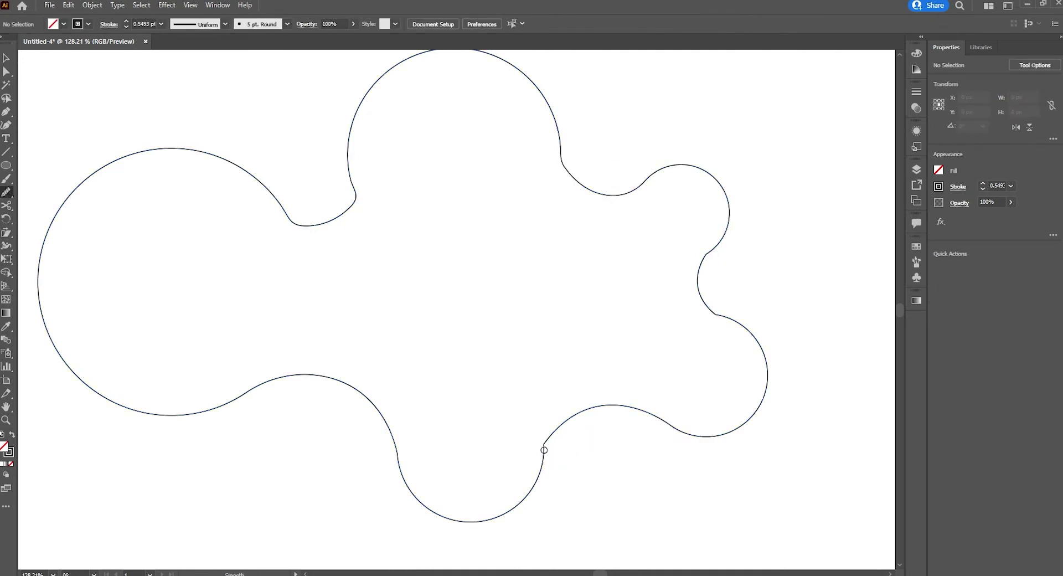
{"action": "key", "text": "v"}
{"action": "left_click_drag", "start_coordinate": [233, 141], "coordinate": [365, 290]}
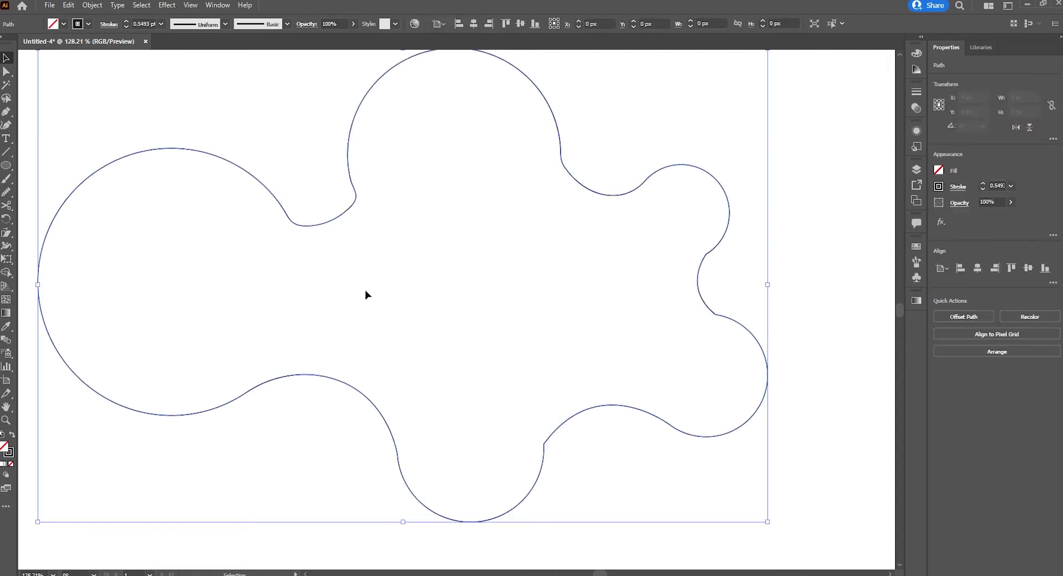
{"action": "left_click", "coordinate": [8, 192]}
{"action": "left_click_drag", "start_coordinate": [544, 445], "coordinate": [569, 413]}
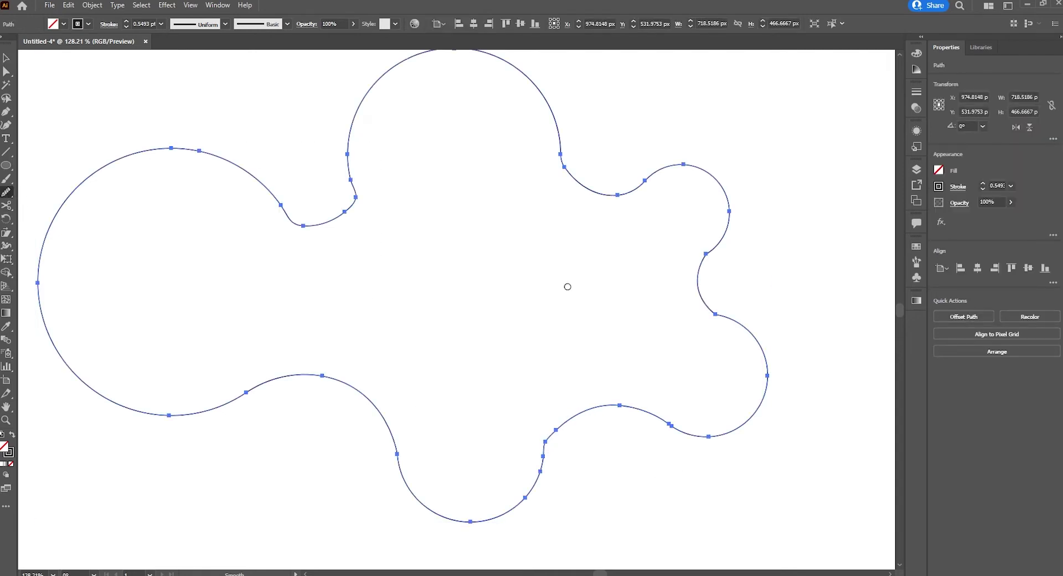
{"action": "left_click_drag", "start_coordinate": [355, 197], "coordinate": [322, 234]}
{"action": "left_click_drag", "start_coordinate": [561, 169], "coordinate": [582, 219]}
{"action": "left_click_drag", "start_coordinate": [546, 444], "coordinate": [594, 393]}
- Zoom out to the whole artboard and select the blob outline
{"action": "key", "text": "v"}
{"action": "left_click", "coordinate": [660, 363]}
{"action": "key", "text": "z"}
{"action": "scroll", "coordinate": [422, 383], "scroll_direction": "down", "scroll_amount": 3, "text": "alt"}
{"action": "scroll", "coordinate": [580, 319], "scroll_direction": "down", "scroll_amount": 2, "text": "alt"}
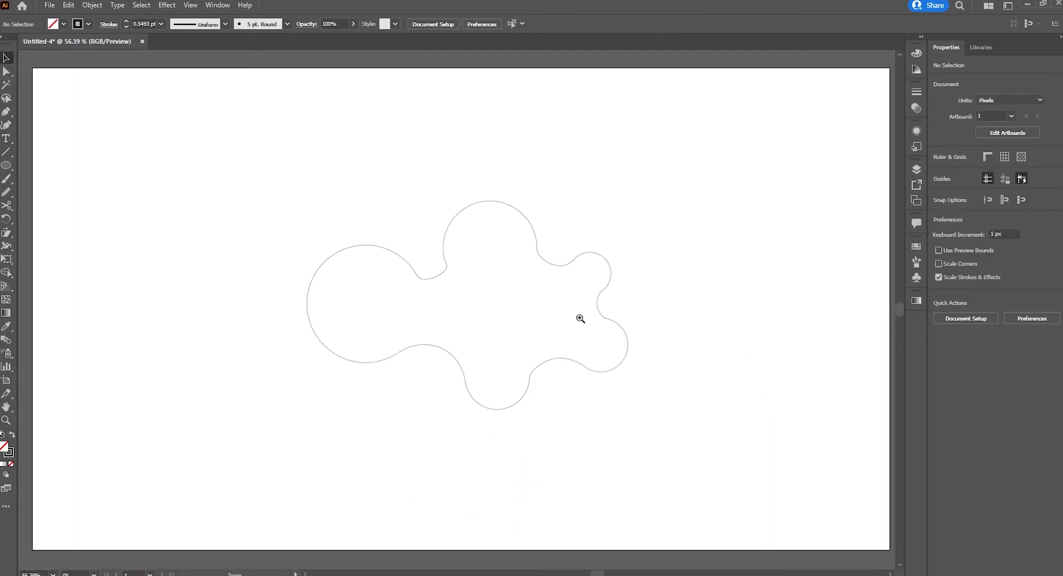
{"action": "scroll", "coordinate": [580, 319], "scroll_direction": "down", "scroll_amount": 2, "text": "alt"}
{"action": "scroll", "coordinate": [487, 276], "scroll_direction": "up", "scroll_amount": 1, "text": "alt"}
{"action": "key", "text": "v"}
{"action": "left_click_drag", "start_coordinate": [266, 169], "coordinate": [670, 467]}
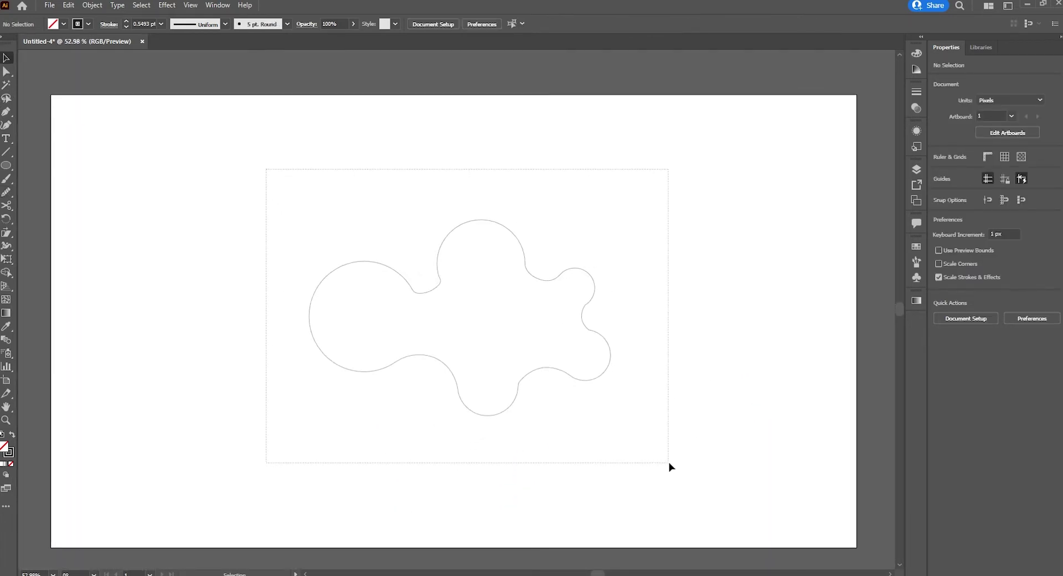
{"action": "left_click_drag", "start_coordinate": [697, 179], "coordinate": [297, 449]}
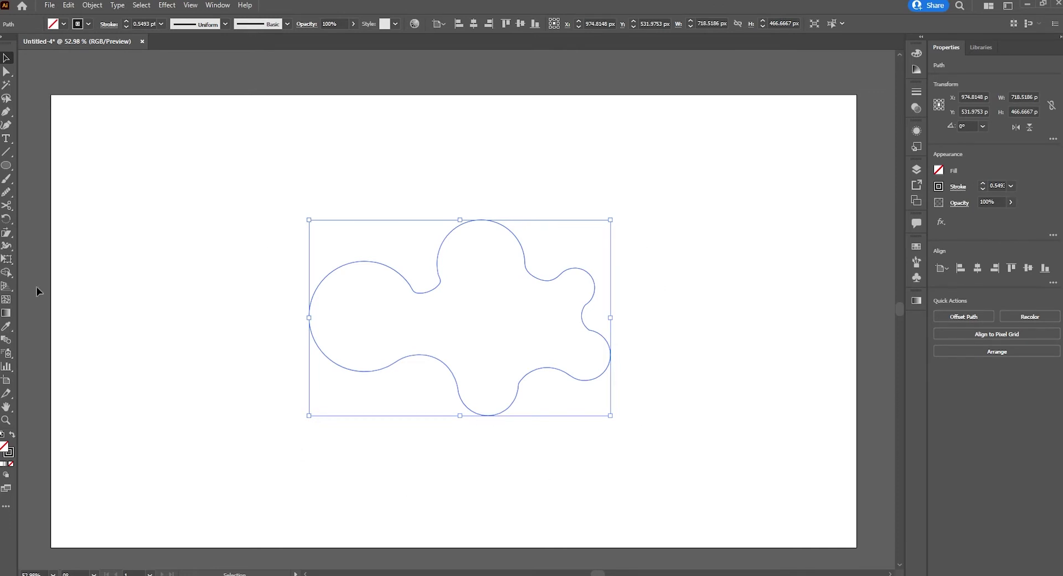
- Set the blob's stroke to None and fill it with a white-to-black linear gradient
{"action": "left_click", "coordinate": [11, 464]}
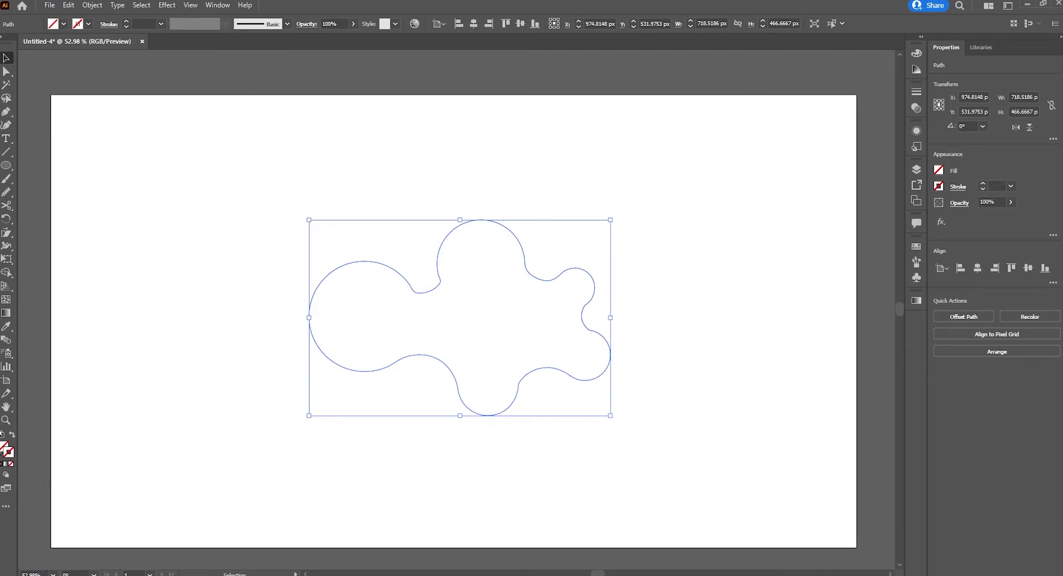
{"action": "left_click", "coordinate": [4, 448]}
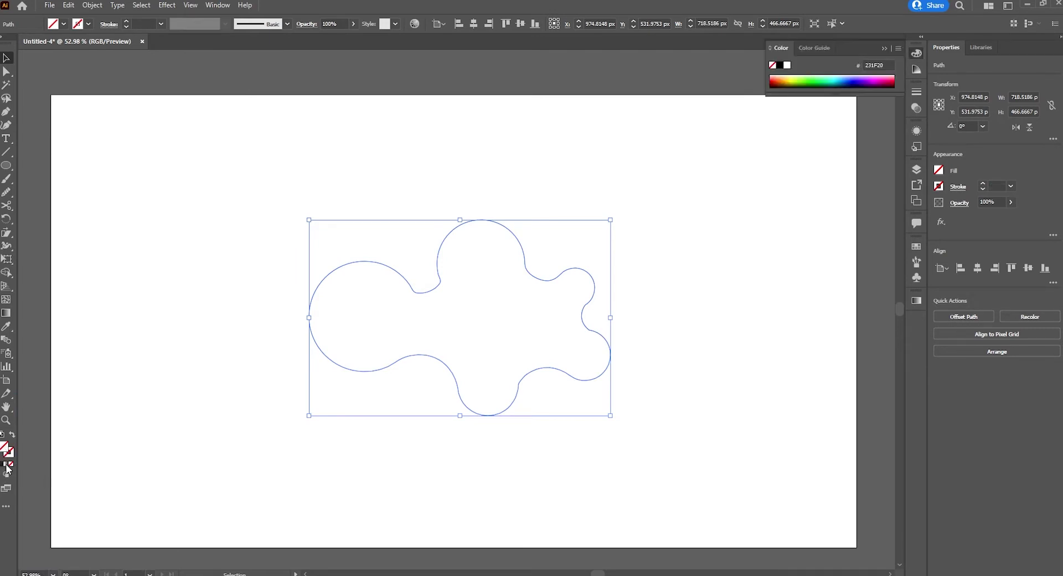
{"action": "left_click", "coordinate": [7, 464]}
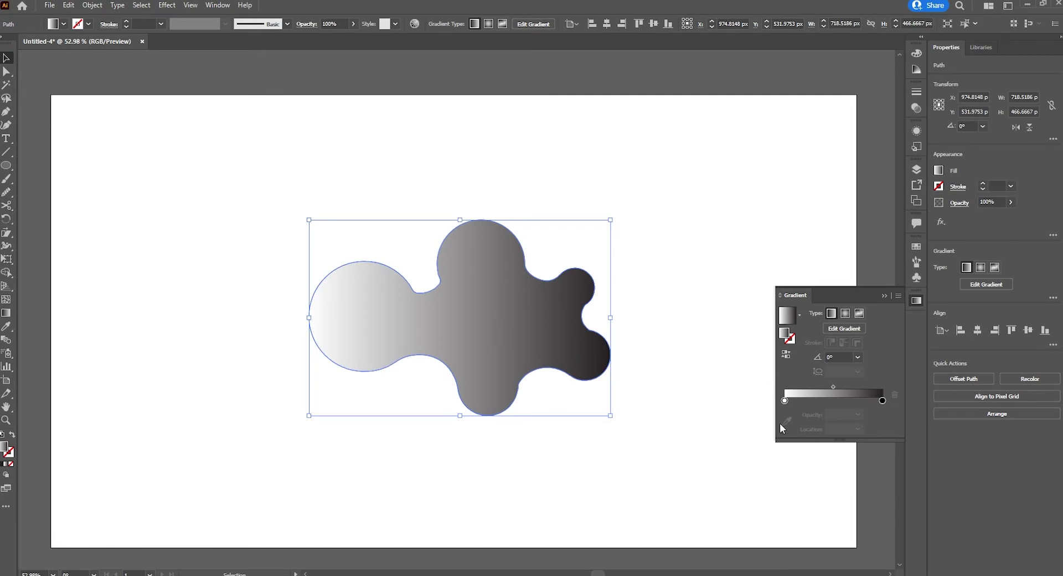
- Make the left gradient stop pure red with no green
{"action": "double_click", "coordinate": [784, 400]}
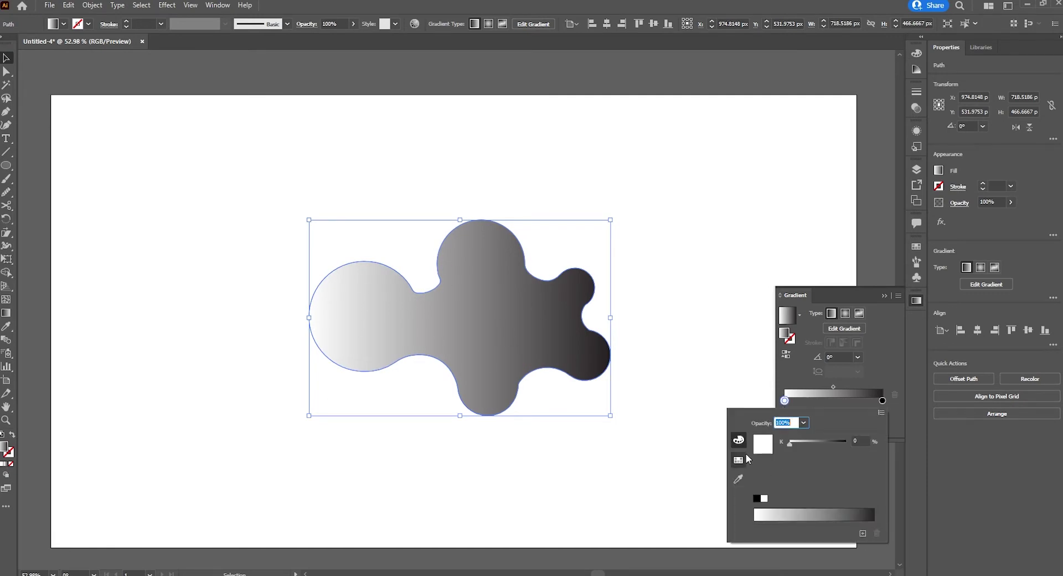
{"action": "left_click", "coordinate": [739, 460]}
{"action": "left_click", "coordinate": [771, 436]}
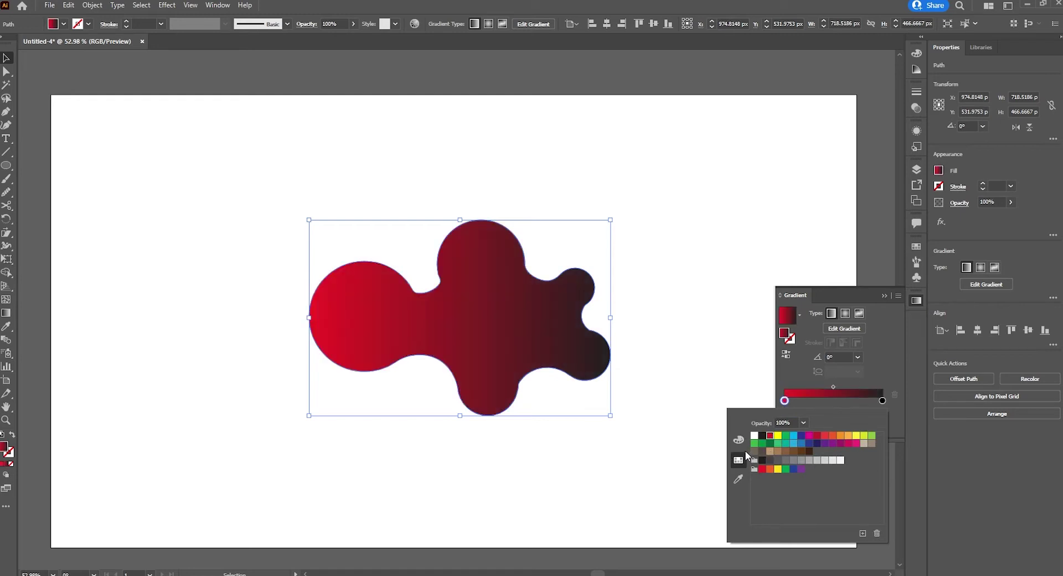
{"action": "left_click", "coordinate": [739, 439]}
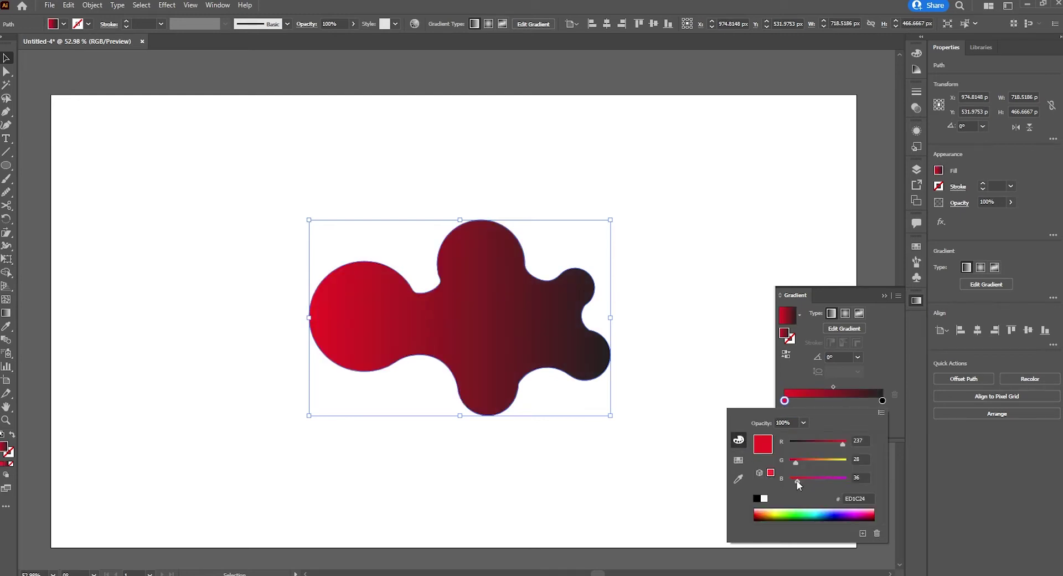
{"action": "left_click_drag", "start_coordinate": [796, 463], "coordinate": [774, 471]}
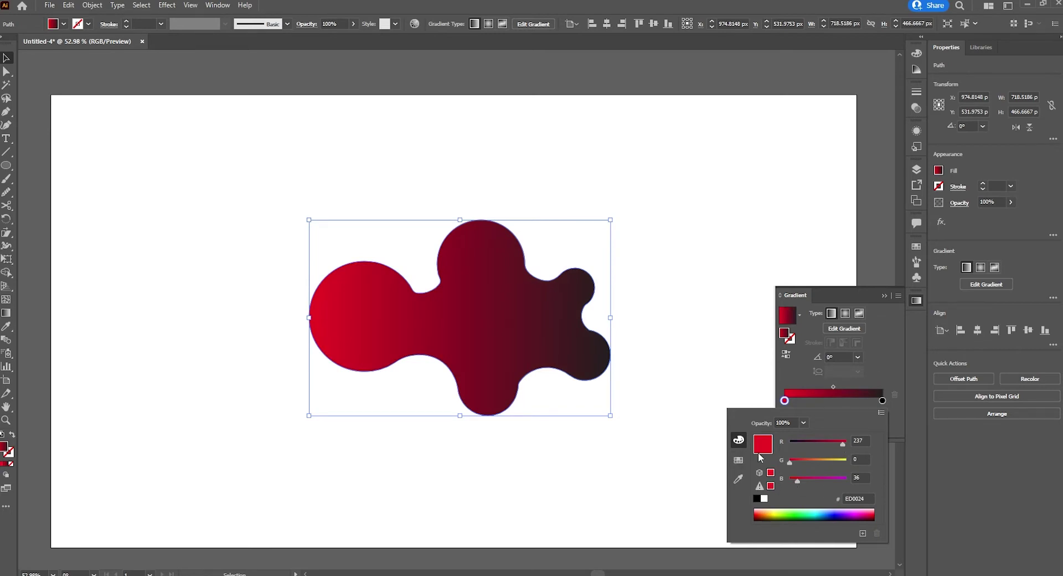
- Change the right (black) gradient stop to a bright blue
{"action": "left_click", "coordinate": [883, 400]}
{"action": "double_click", "coordinate": [883, 401]}
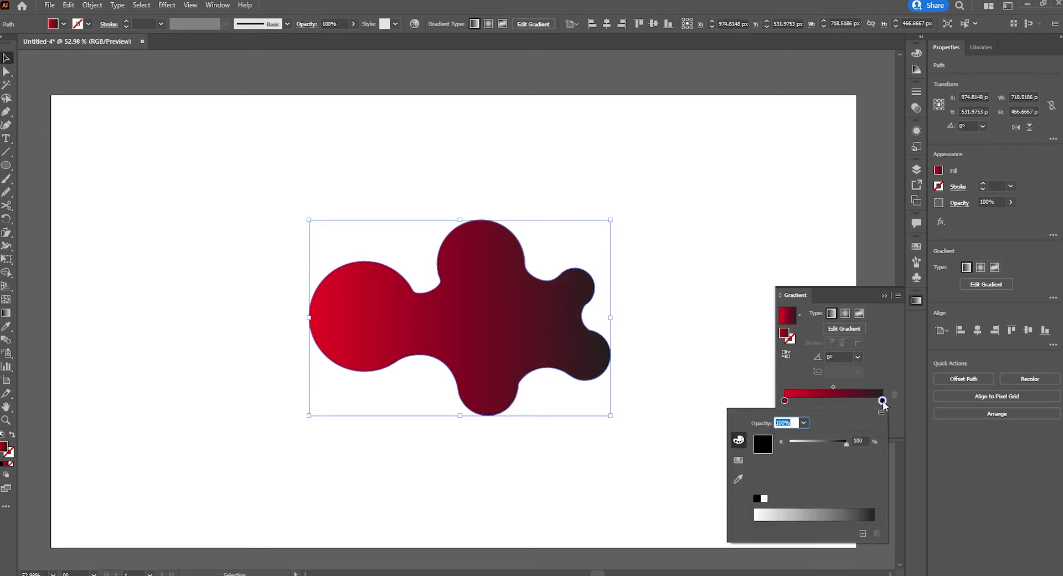
{"action": "left_click", "coordinate": [738, 459]}
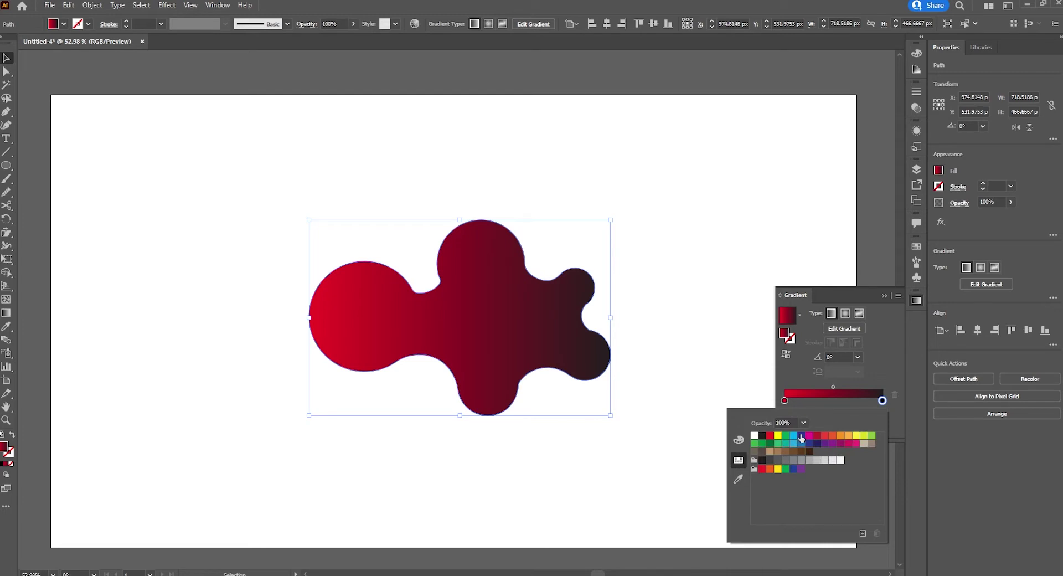
{"action": "left_click", "coordinate": [802, 436]}
{"action": "left_click", "coordinate": [743, 443]}
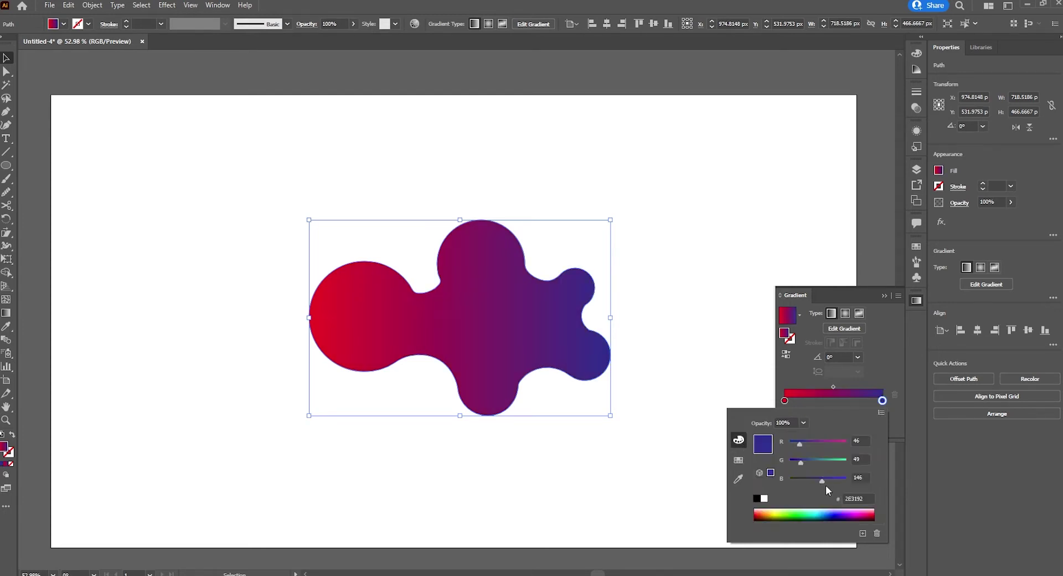
{"action": "mouse_move", "coordinate": [822, 477]}
{"action": "left_mouse_down"}
{"action": "mouse_move", "coordinate": [841, 480]}
{"action": "mouse_move", "coordinate": [796, 463]}
{"action": "left_mouse_up"}
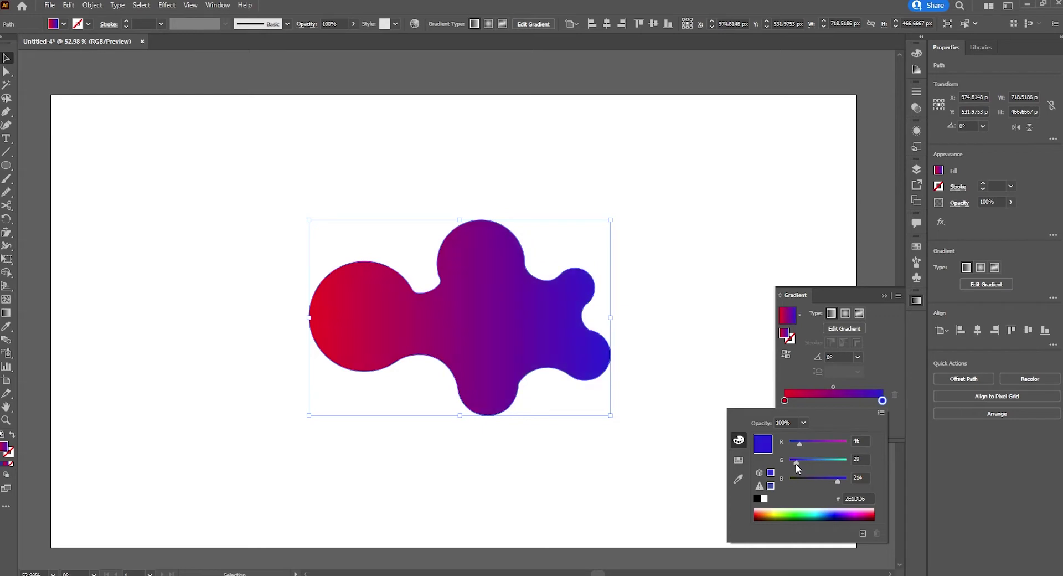
- Add a purple middle stop and set its location to about 42.7%
{"action": "left_click", "coordinate": [834, 403]}
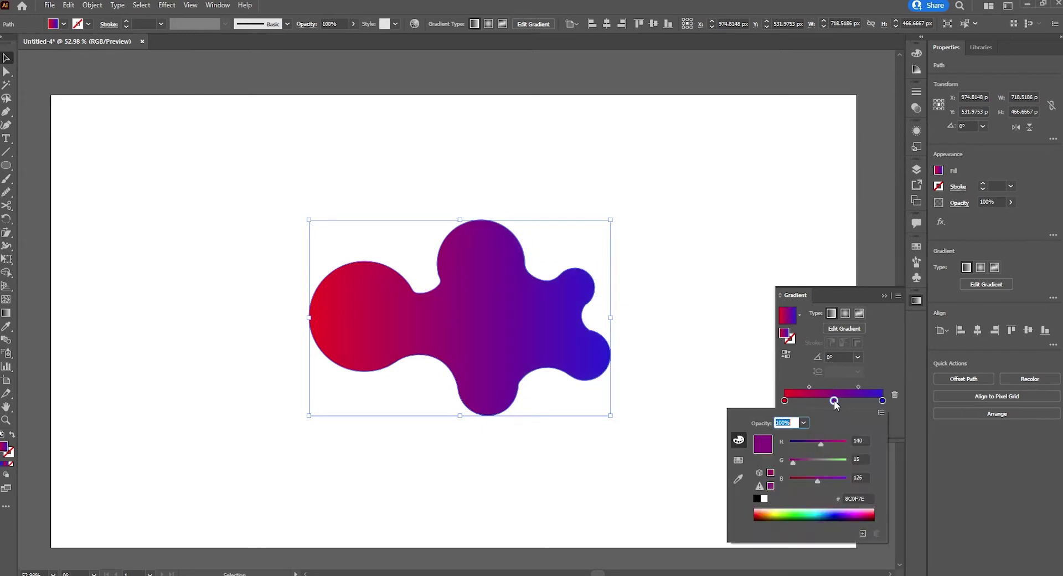
{"action": "left_click", "coordinate": [741, 459]}
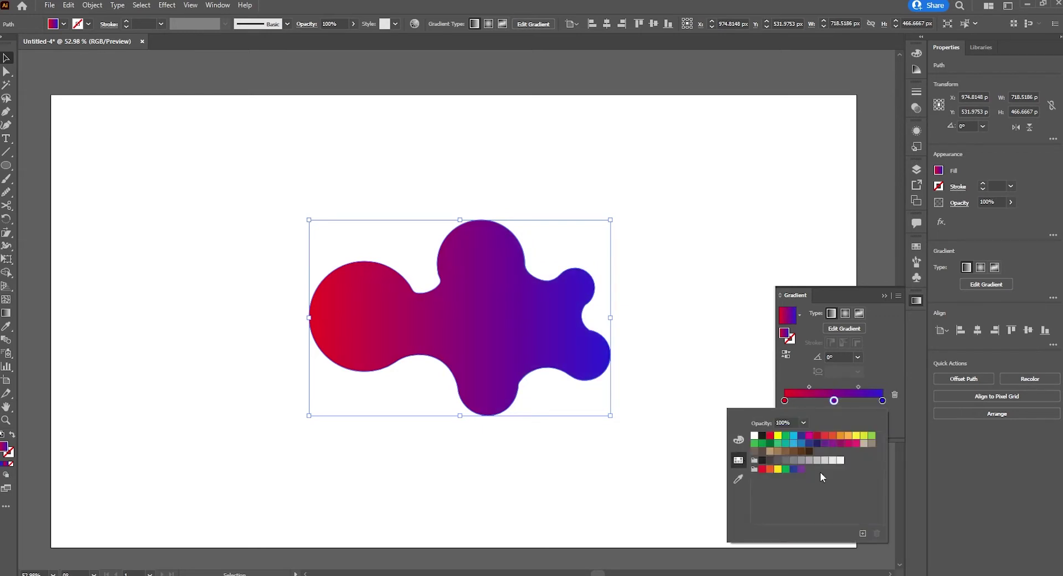
{"action": "left_click", "coordinate": [832, 443]}
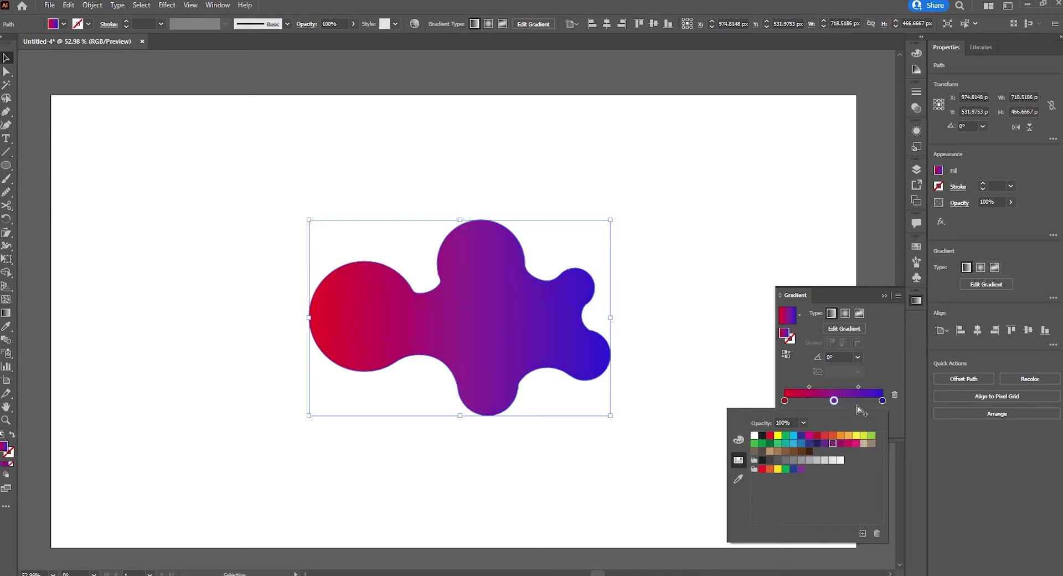
{"action": "left_click", "coordinate": [835, 400]}
{"action": "mouse_move", "coordinate": [835, 401]}
{"action": "left_mouse_down"}
{"action": "mouse_move", "coordinate": [859, 388]}
{"action": "mouse_move", "coordinate": [808, 387]}
{"action": "left_mouse_up"}
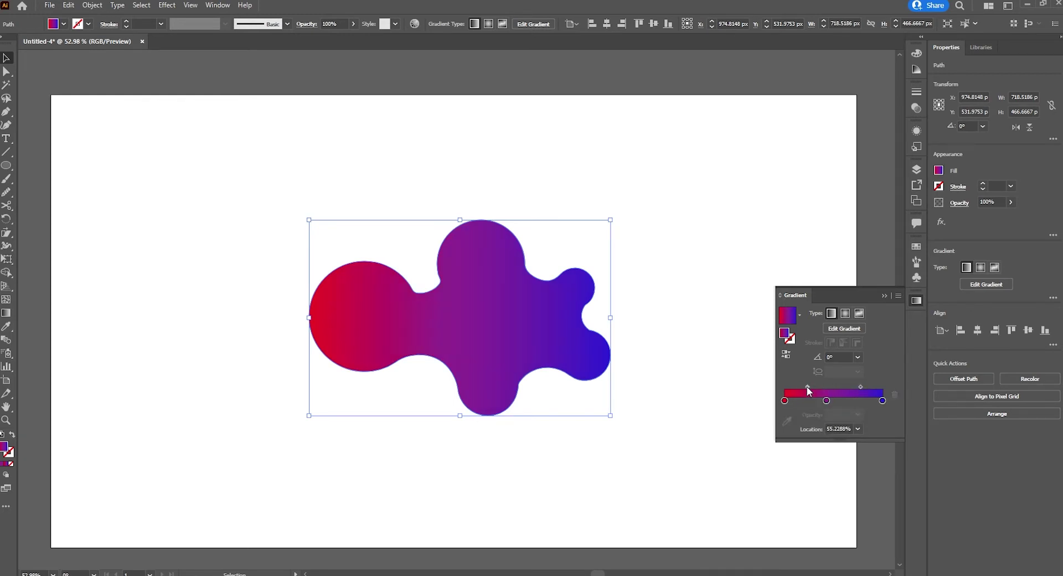
- Move the purple midpoint to about 53.9% and preview the gradient
{"action": "left_click", "coordinate": [732, 169]}
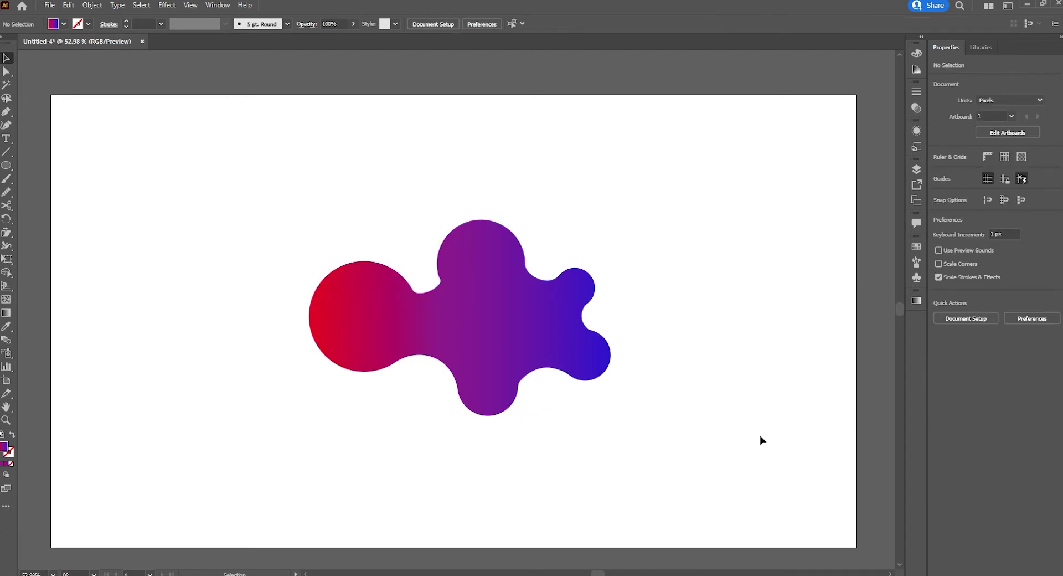
{"action": "left_click", "coordinate": [465, 292]}
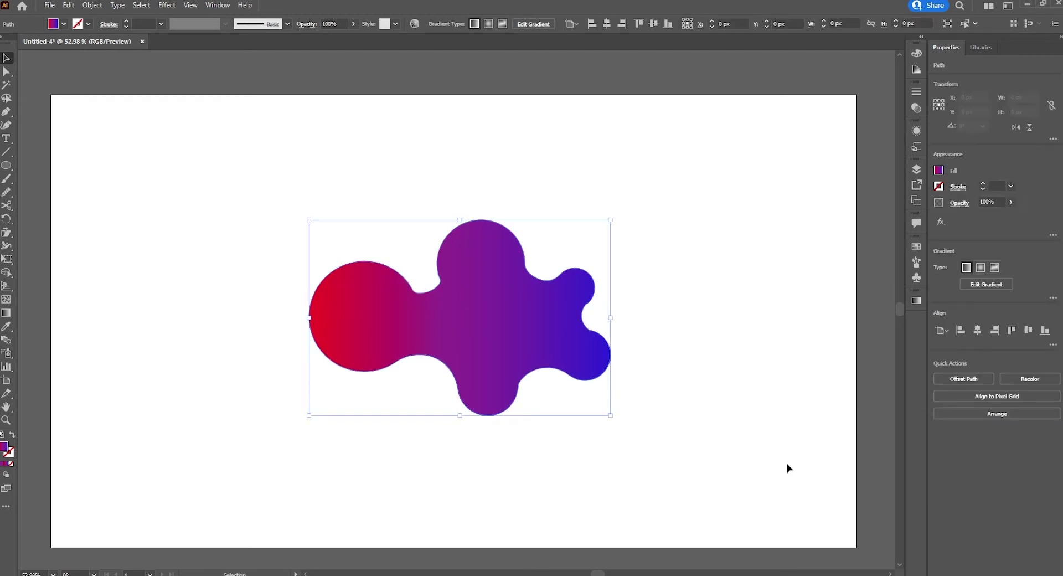
{"action": "left_click", "coordinate": [917, 300]}
{"action": "mouse_move", "coordinate": [825, 401]}
{"action": "left_mouse_down"}
{"action": "mouse_move", "coordinate": [838, 402]}
{"action": "mouse_move", "coordinate": [822, 386]}
{"action": "left_mouse_up"}
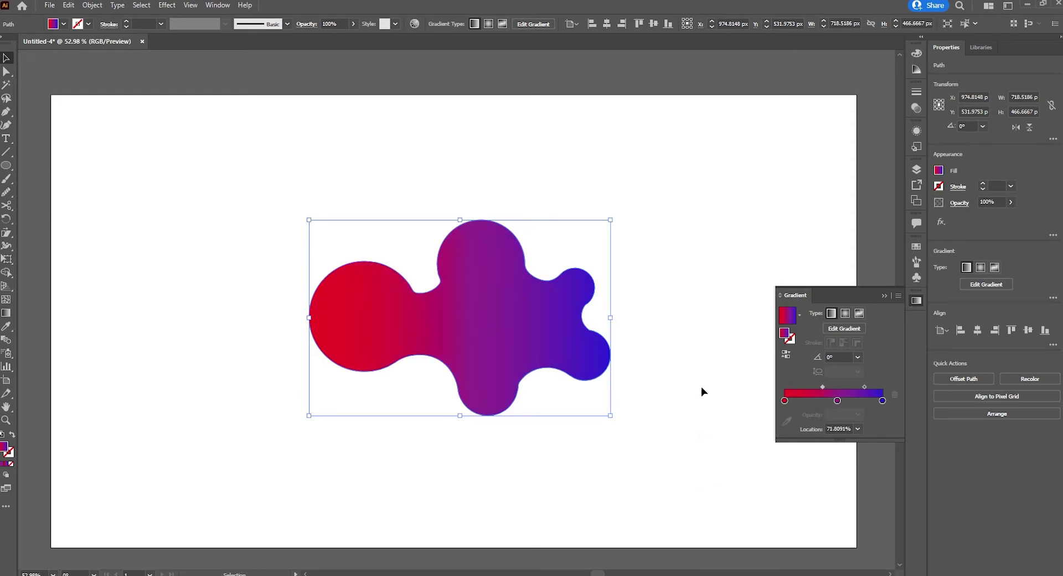
{"action": "left_click", "coordinate": [634, 219]}
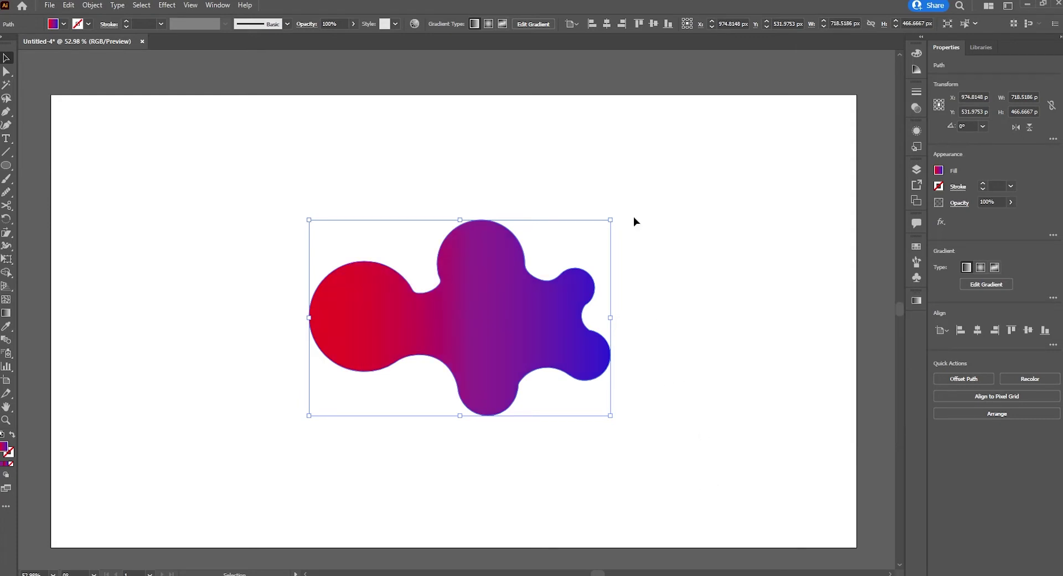
- Duplicate the blob and place the copy at the lower left
{"action": "left_click", "coordinate": [533, 345]}
{"action": "left_click", "coordinate": [739, 425]}
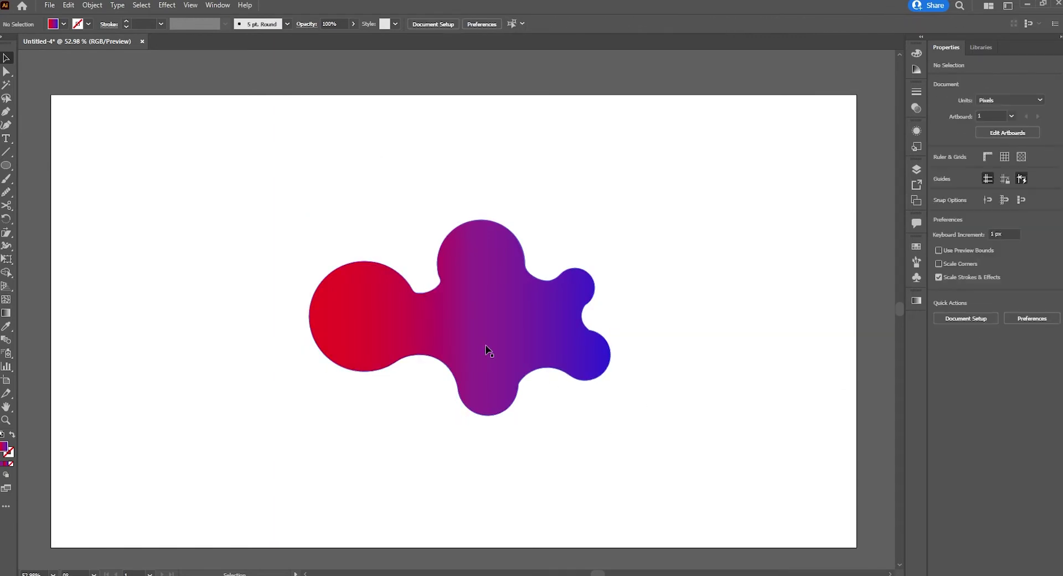
{"action": "left_click", "coordinate": [486, 351]}
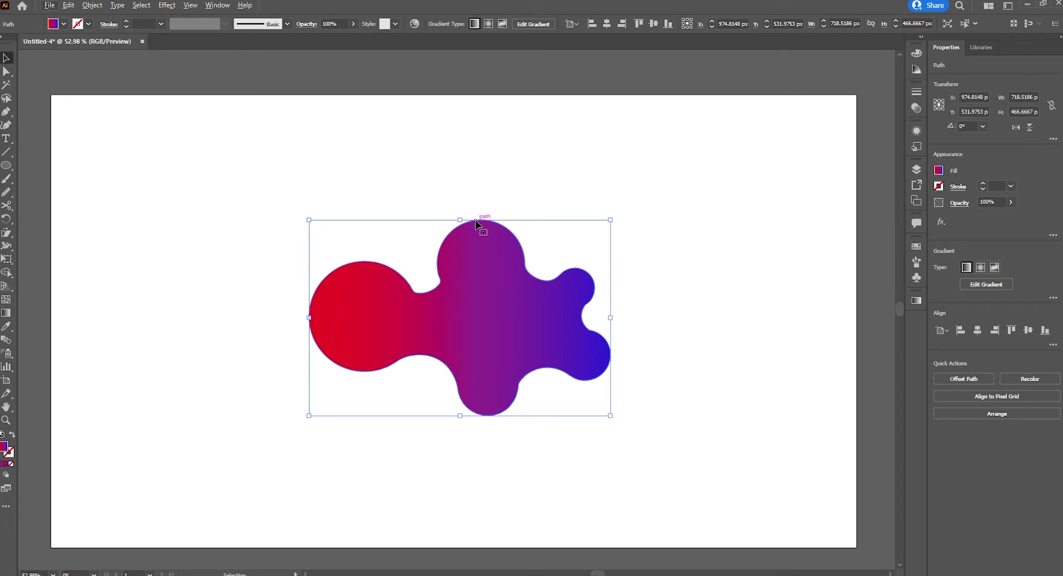
{"action": "left_click", "coordinate": [685, 368]}
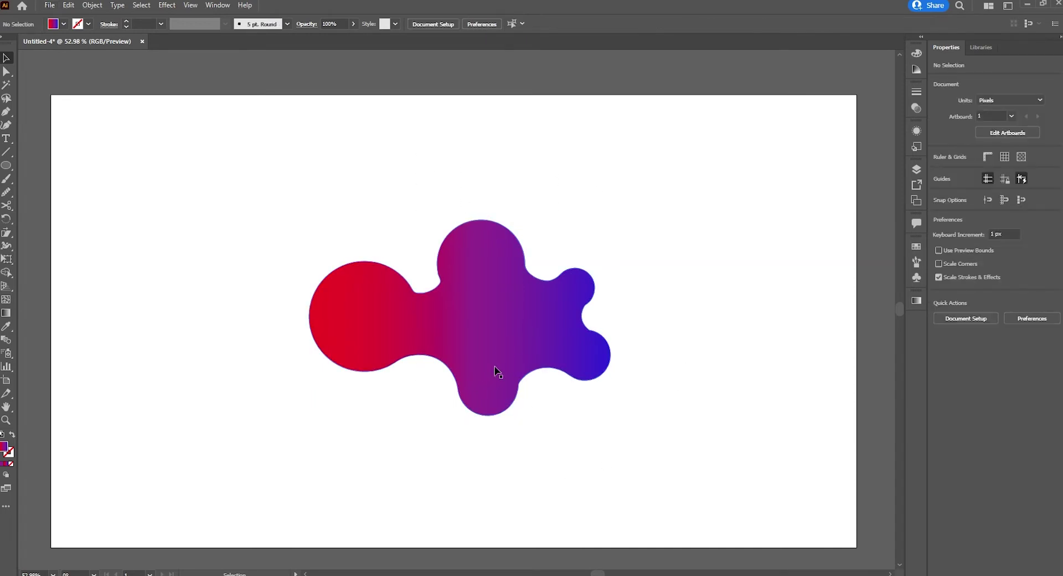
{"action": "left_click_drag", "start_coordinate": [491, 370], "coordinate": [260, 493]}
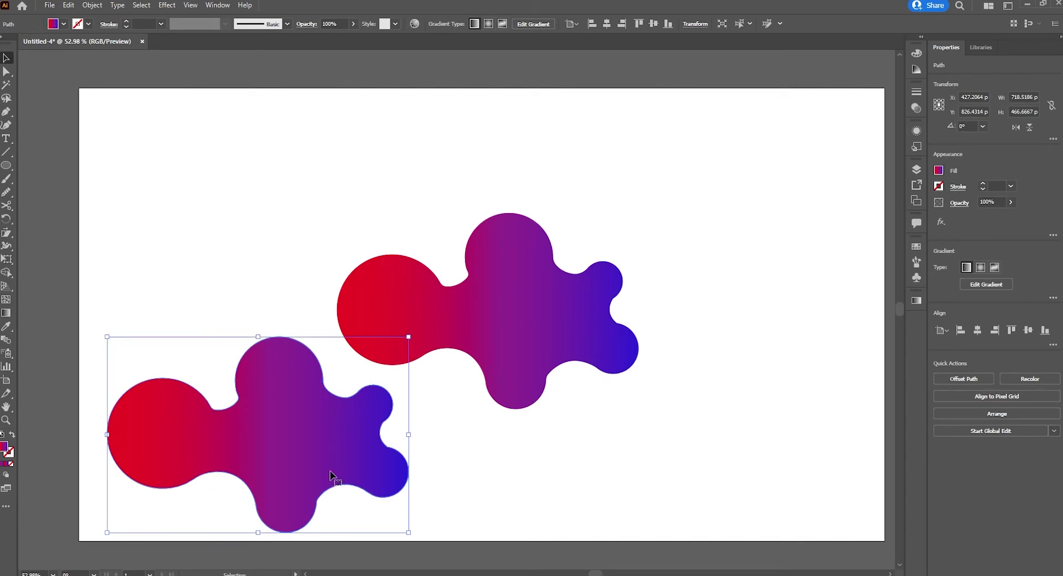
- Make the copy's gradient radial and reverse it so blue sits in the centre
{"action": "left_click", "coordinate": [915, 303]}
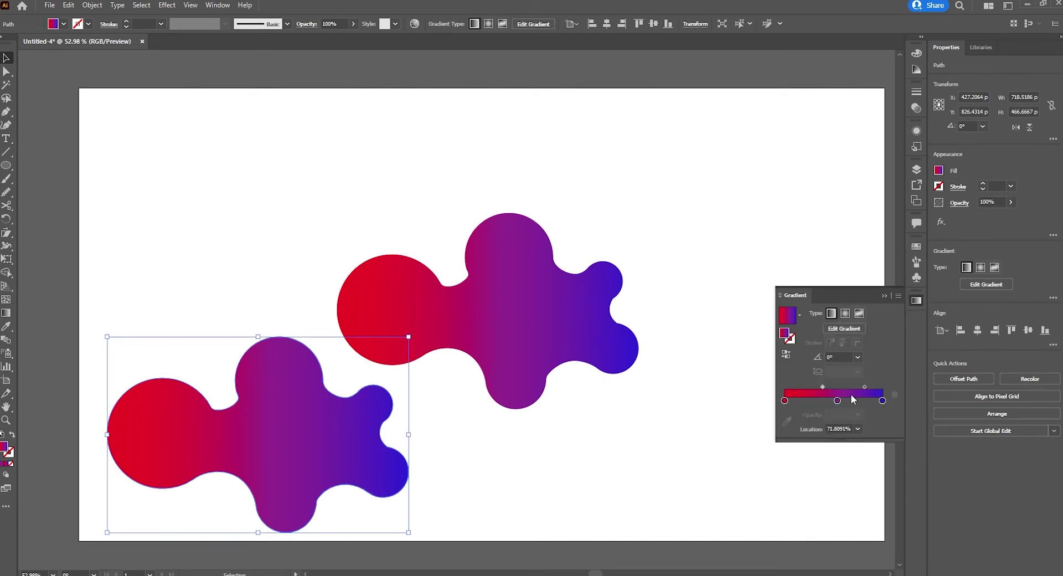
{"action": "left_click", "coordinate": [845, 314]}
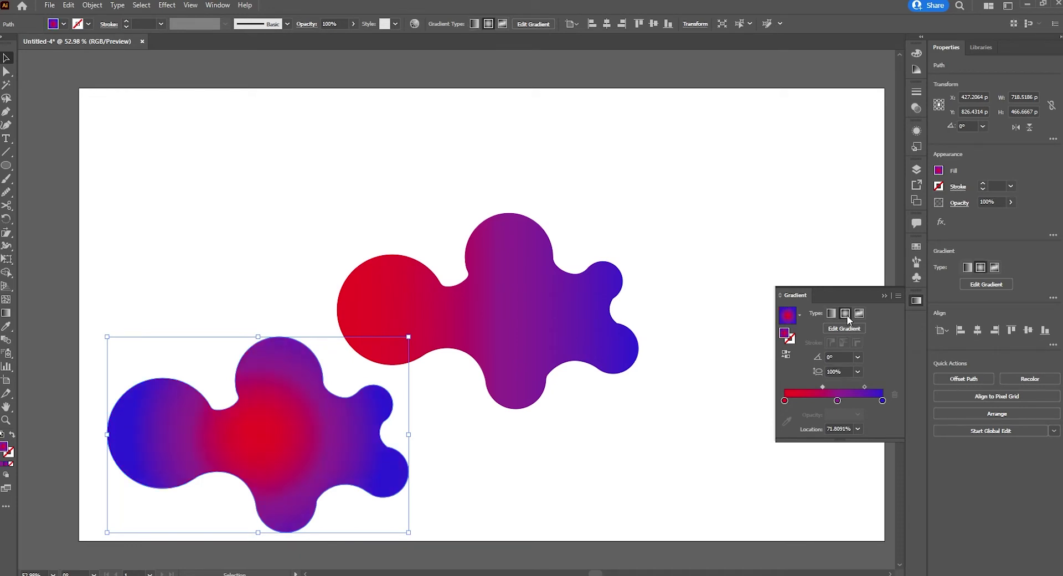
{"action": "left_click", "coordinate": [787, 355]}
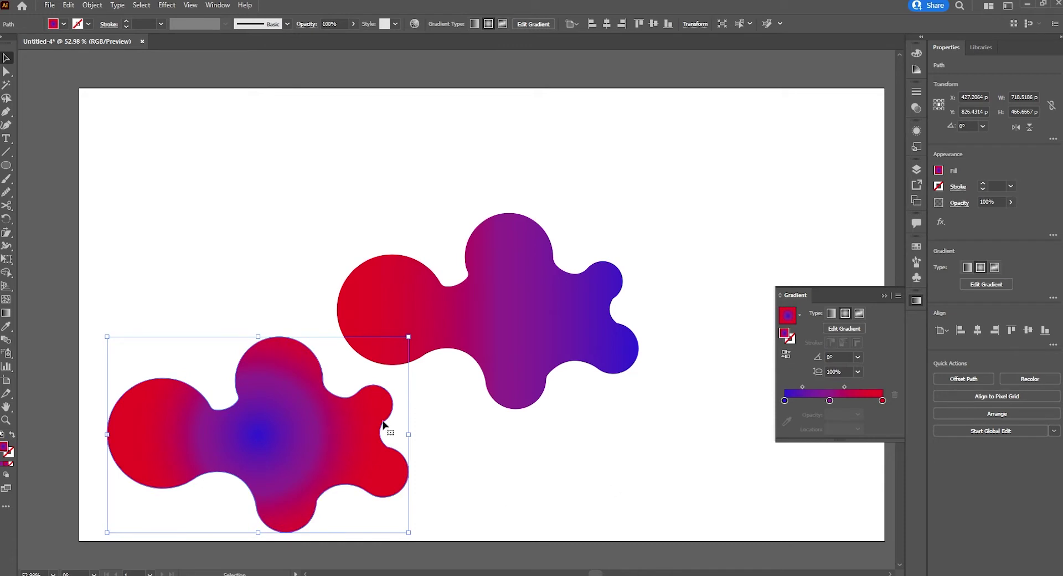
- Bring the linear blob to the front and slide the radial copy partly beneath it
{"action": "left_click", "coordinate": [468, 493]}
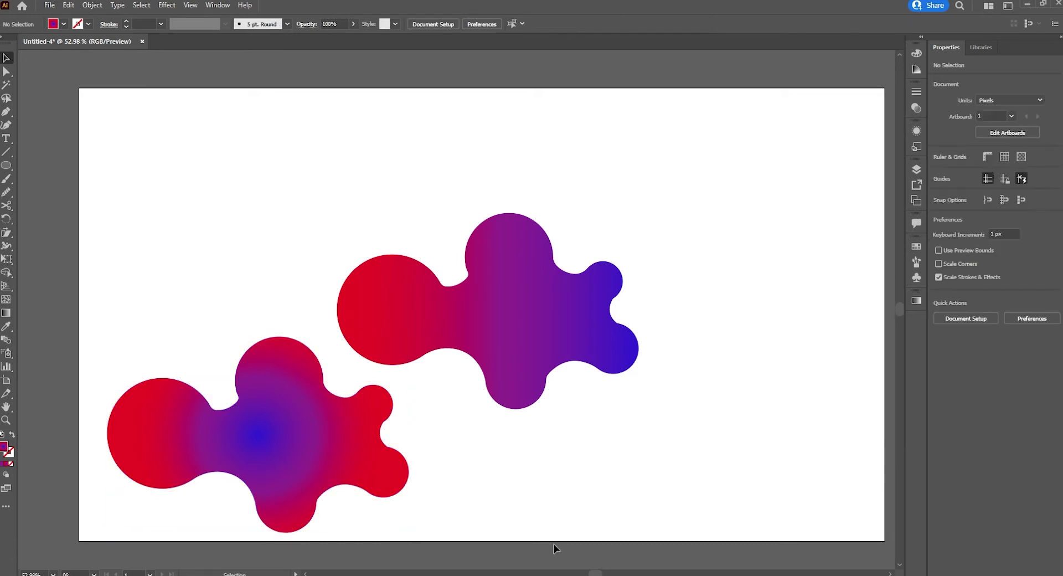
{"action": "left_click_drag", "start_coordinate": [345, 458], "coordinate": [517, 435]}
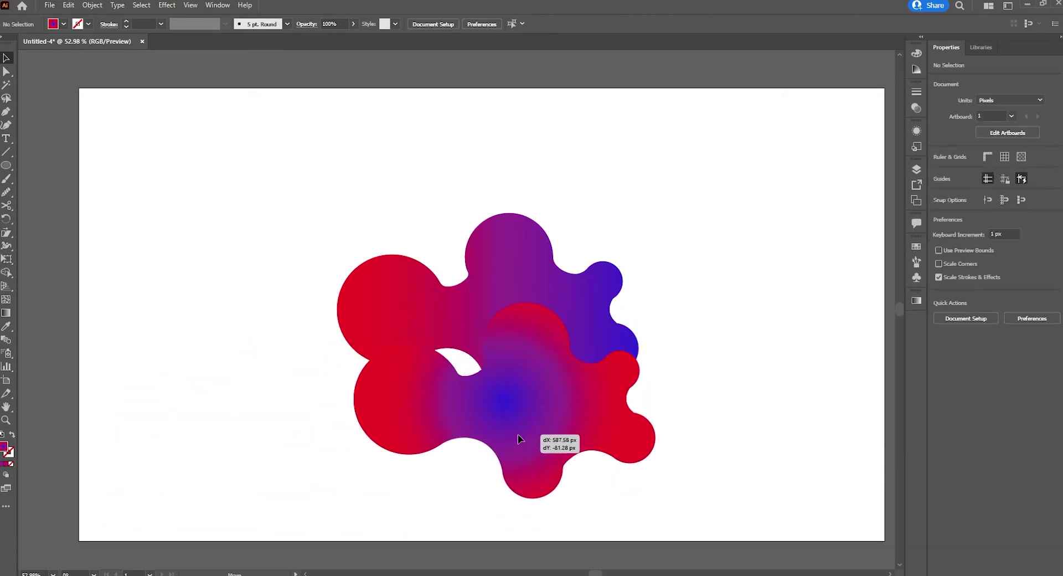
{"action": "left_click_drag", "start_coordinate": [502, 453], "coordinate": [337, 484]}
{"action": "left_click", "coordinate": [540, 308]}
{"action": "right_click", "coordinate": [535, 304]}
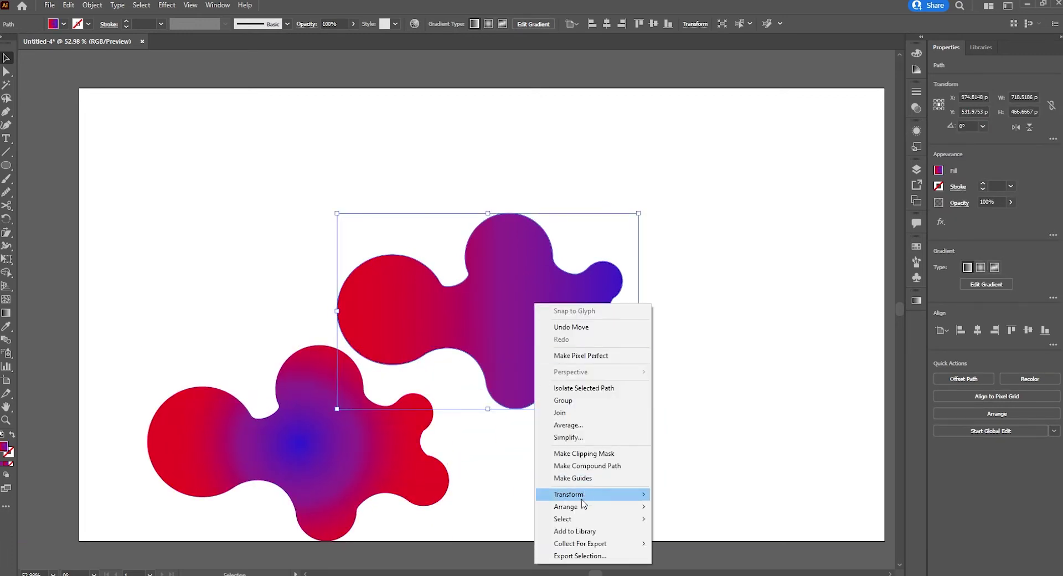
{"action": "left_click", "coordinate": [766, 502]}
{"action": "left_click", "coordinate": [613, 484]}
{"action": "mouse_move", "coordinate": [382, 491]}
{"action": "left_mouse_down"}
{"action": "mouse_move", "coordinate": [411, 494]}
{"action": "mouse_move", "coordinate": [529, 358]}
{"action": "left_mouse_up"}
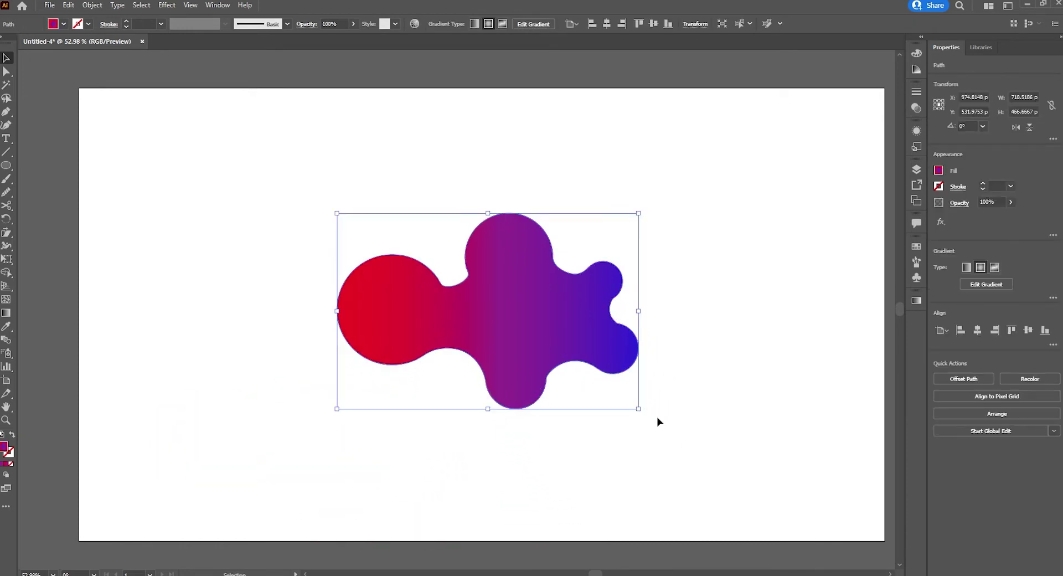
- Enlarge the red-to-blue gradient blob from its corner and tilt it slightly
{"action": "left_click_drag", "start_coordinate": [638, 409], "coordinate": [671, 438]}
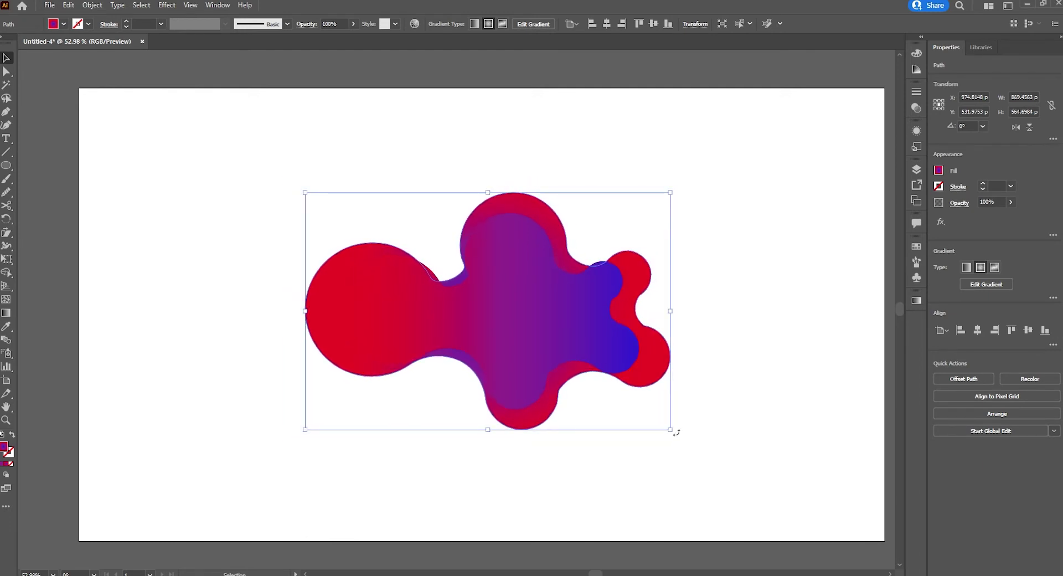
{"action": "left_click", "coordinate": [731, 442]}
{"action": "left_click", "coordinate": [653, 365]}
{"action": "left_click_drag", "start_coordinate": [676, 429], "coordinate": [657, 443]}
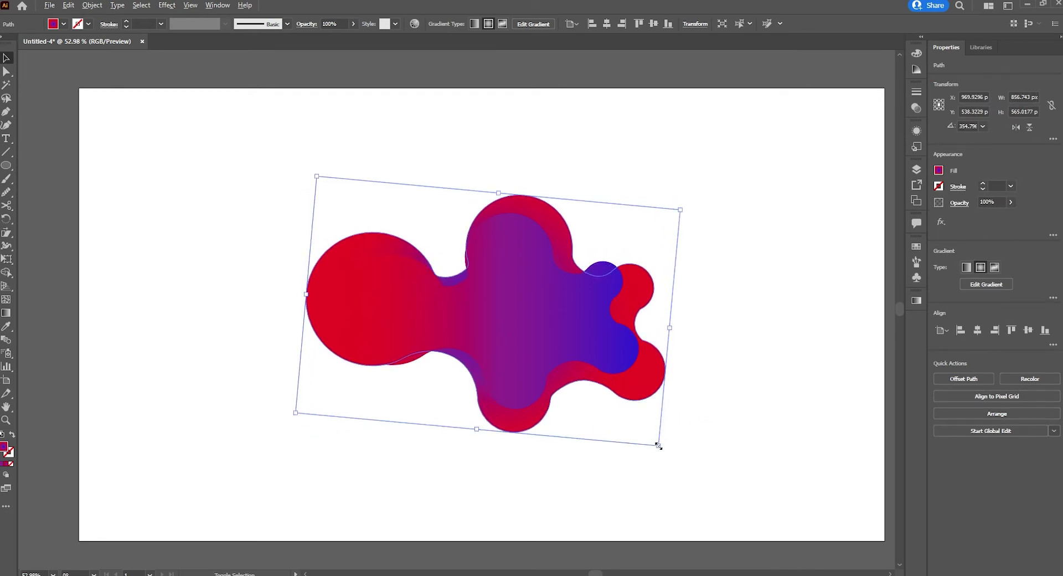
{"action": "left_click", "coordinate": [759, 481]}
- Rotate the inner purple blob about 4.7 degrees, enlarge it slightly and reposition it
{"action": "left_click", "coordinate": [576, 336]}
{"action": "left_click_drag", "start_coordinate": [642, 415], "coordinate": [654, 397]}
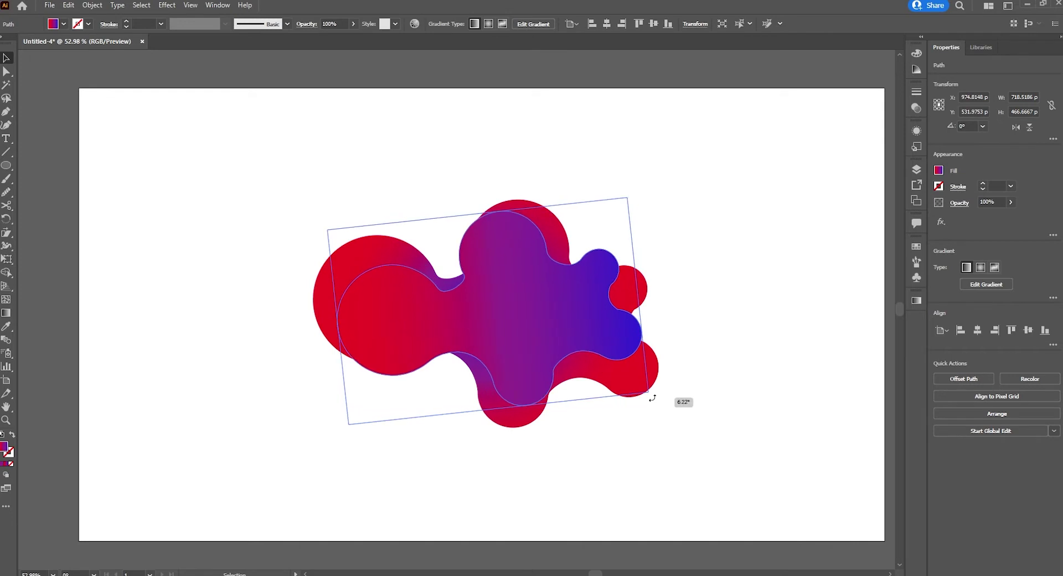
{"action": "left_click_drag", "start_coordinate": [588, 340], "coordinate": [585, 335]}
{"action": "left_click_drag", "start_coordinate": [652, 392], "coordinate": [629, 388]}
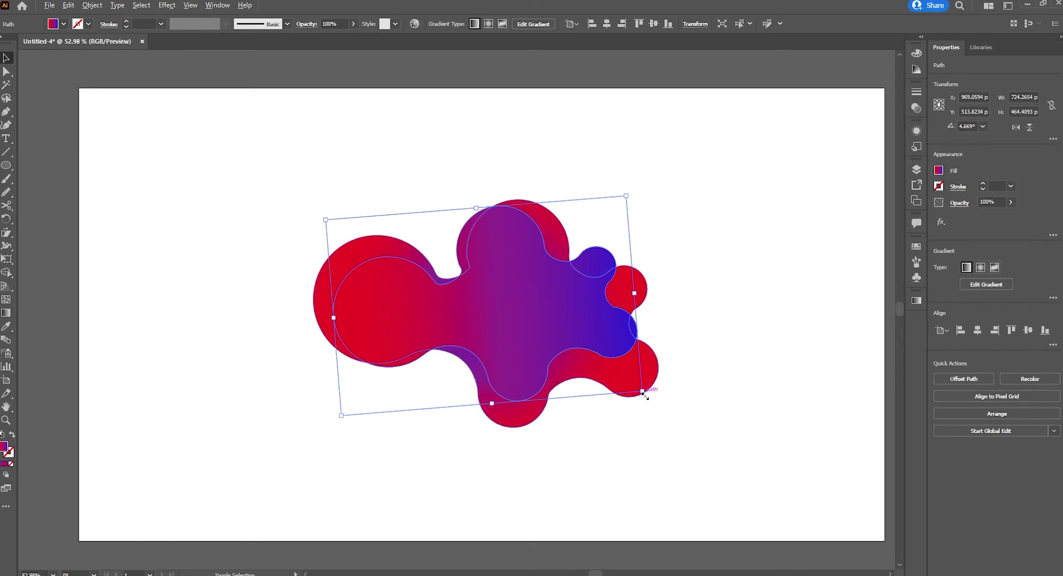
{"action": "left_click_drag", "start_coordinate": [628, 388], "coordinate": [652, 404]}
{"action": "left_click_drag", "start_coordinate": [581, 357], "coordinate": [588, 361]}
{"action": "left_click", "coordinate": [684, 454]}
- Enlarge the gradient blob a bit more, tilt it further and nudge it left
{"action": "left_click", "coordinate": [590, 359]}
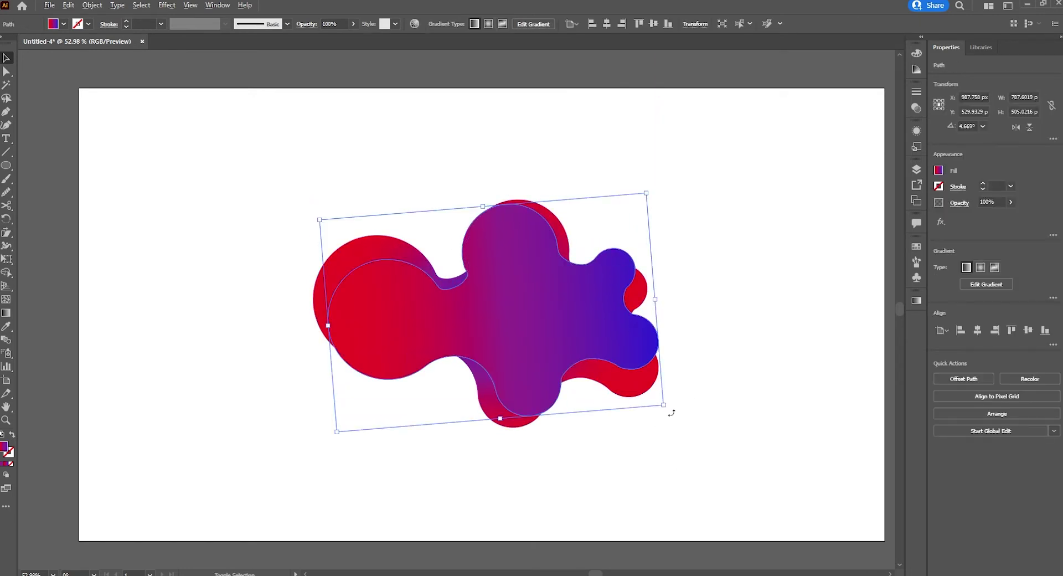
{"action": "left_click_drag", "start_coordinate": [665, 408], "coordinate": [671, 412]}
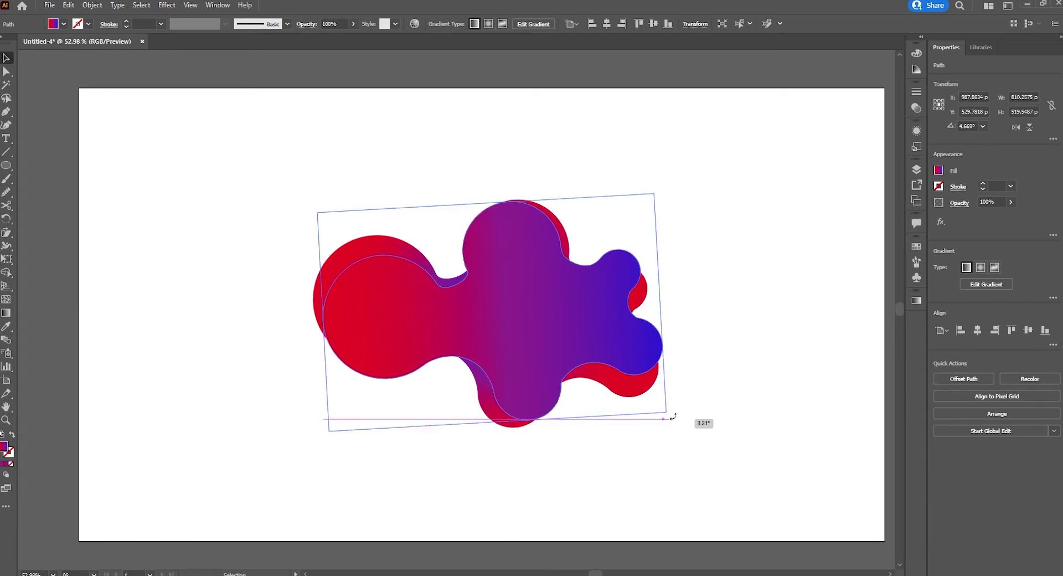
{"action": "left_click_drag", "start_coordinate": [675, 412], "coordinate": [676, 408]}
{"action": "left_click", "coordinate": [673, 410]}
{"action": "left_click_drag", "start_coordinate": [636, 329], "coordinate": [630, 331]}
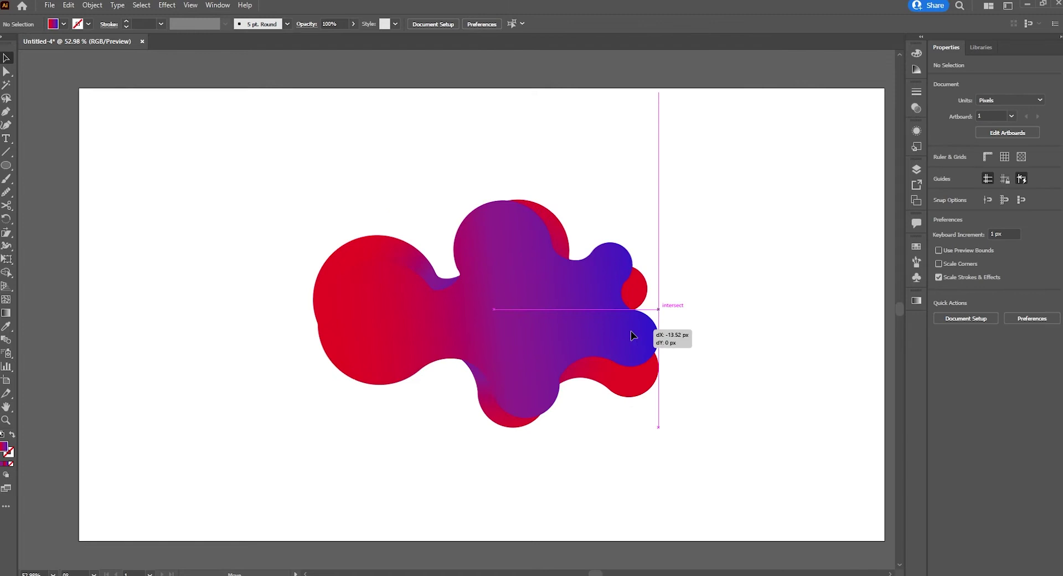
{"action": "left_click", "coordinate": [687, 449]}
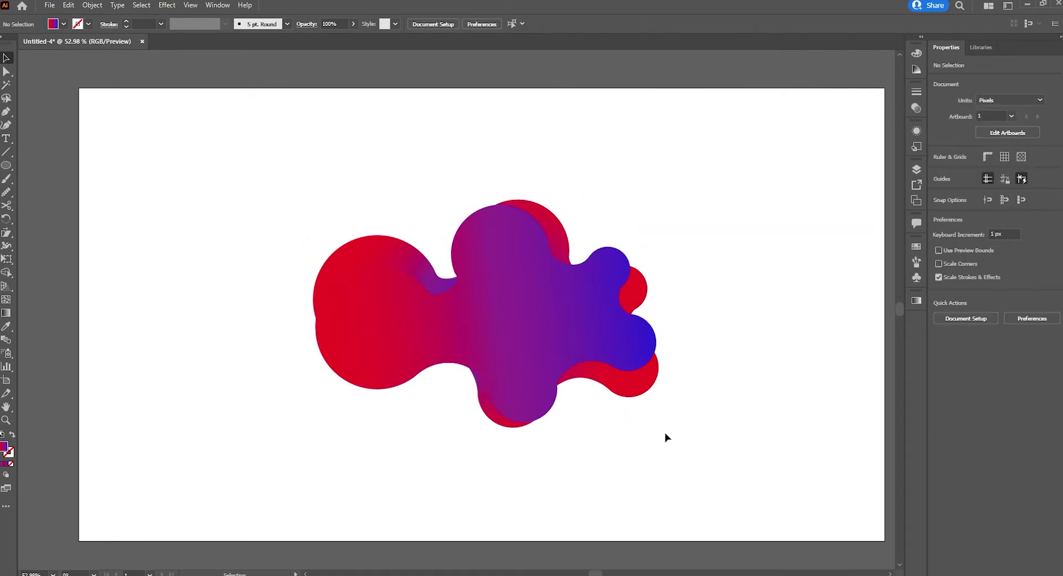
- Scale the gradient blob up a little more and adjust its tilt very slightly
{"action": "left_click", "coordinate": [645, 354]}
{"action": "left_click_drag", "start_coordinate": [664, 409], "coordinate": [667, 409]}
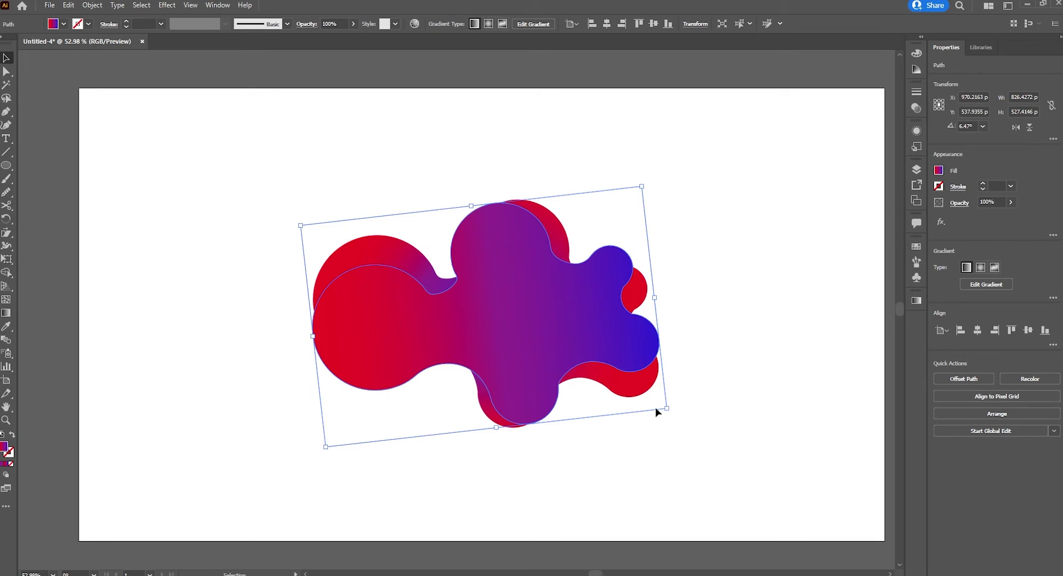
{"action": "left_click", "coordinate": [686, 455]}
{"action": "left_click", "coordinate": [618, 327]}
{"action": "left_click_drag", "start_coordinate": [669, 413], "coordinate": [671, 417]}
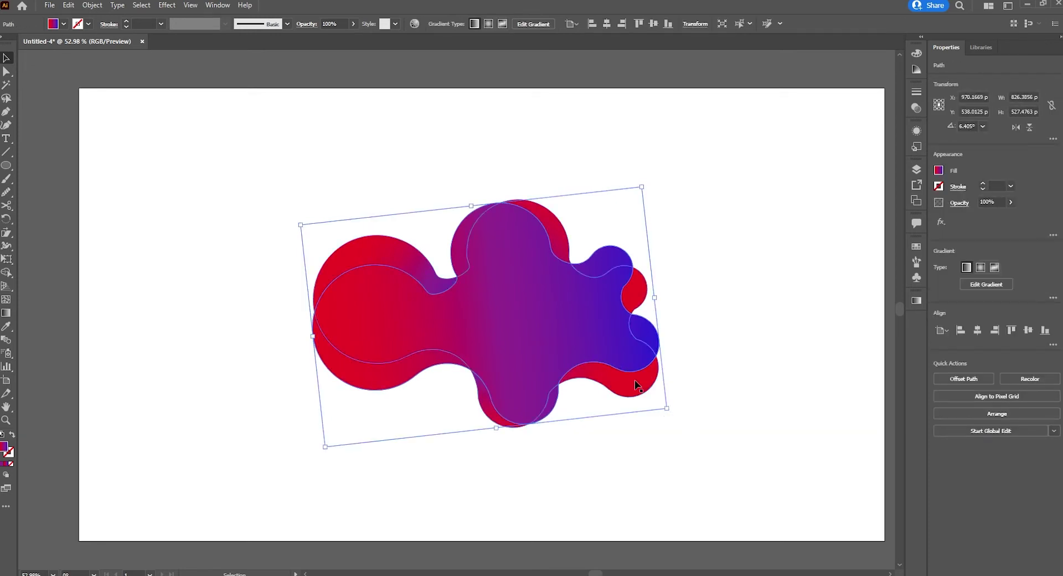
{"action": "left_click", "coordinate": [743, 497]}
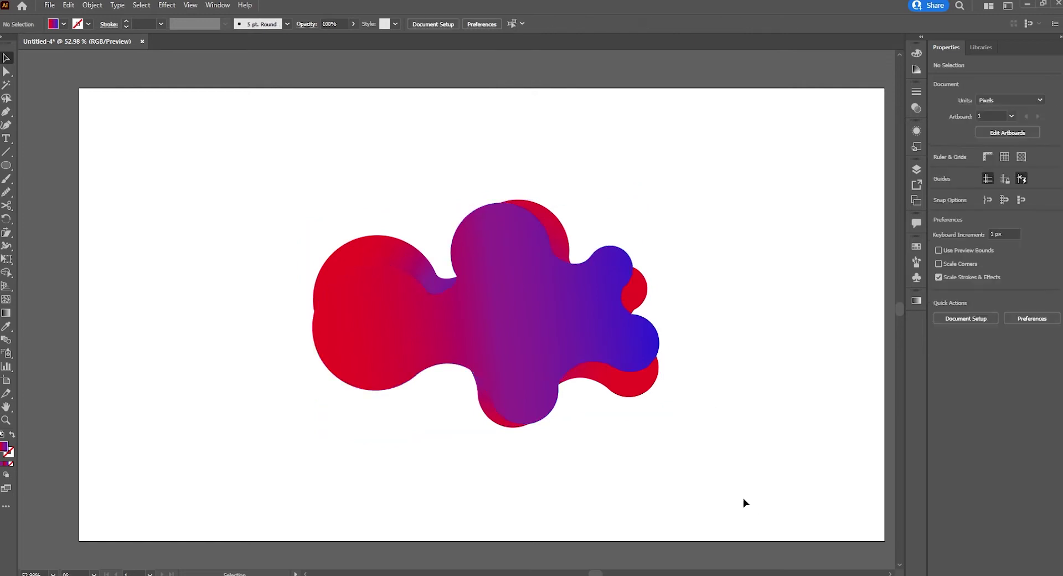
{"action": "left_click", "coordinate": [546, 333]}
- Shift the blob's gradient midpoint slightly toward the red end
{"action": "left_click", "coordinate": [917, 300]}
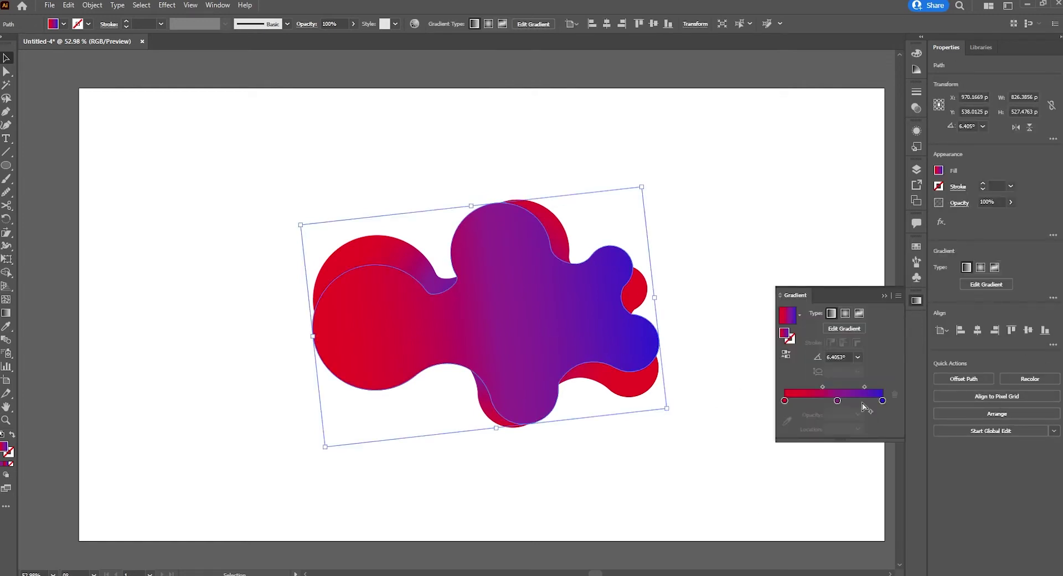
{"action": "left_click_drag", "start_coordinate": [865, 386], "coordinate": [859, 388]}
{"action": "left_click", "coordinate": [684, 486]}
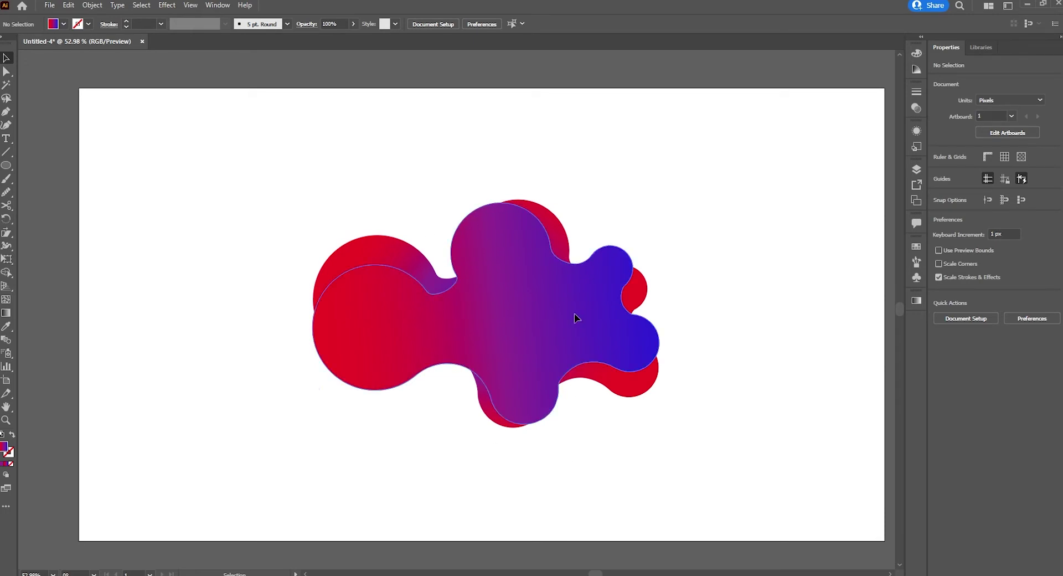
{"action": "left_click", "coordinate": [510, 271]}
- Alt-drag a copy of the blob, swap its fill to stroke with Shift+X, and move it up-right
{"action": "left_click_drag", "start_coordinate": [483, 357], "coordinate": [299, 452]}
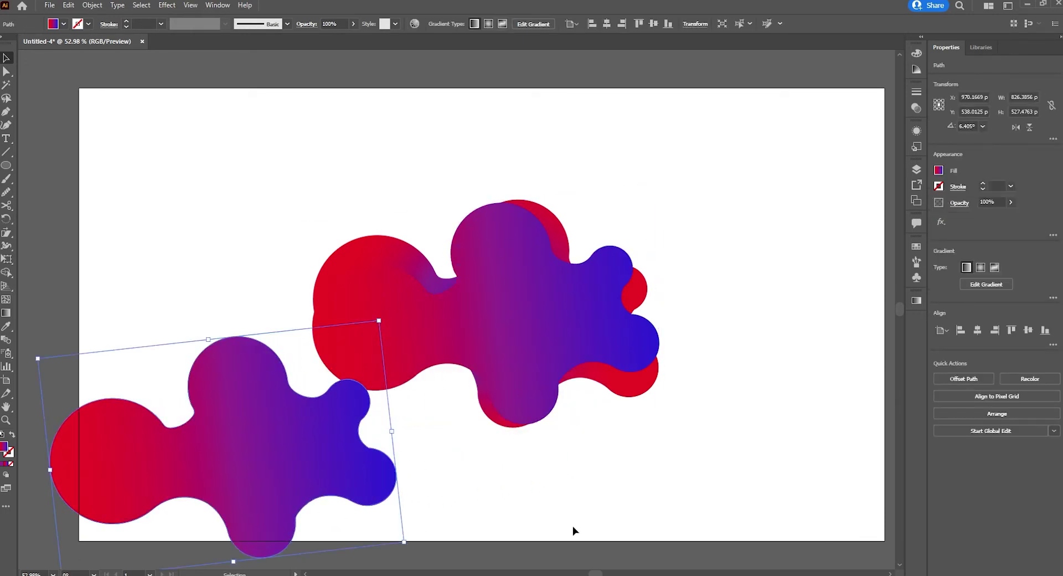
{"action": "left_click", "coordinate": [13, 436]}
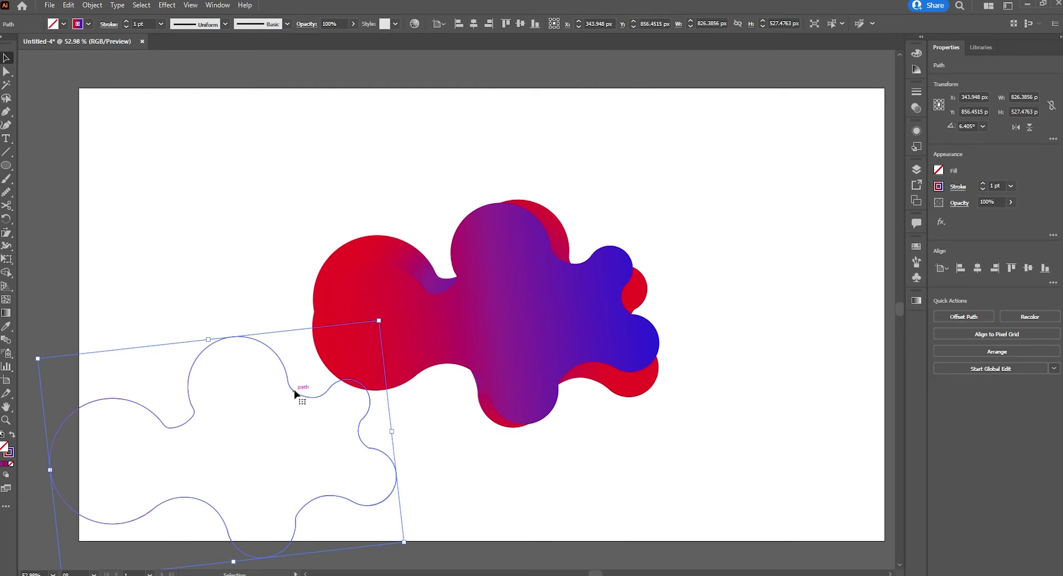
{"action": "left_click_drag", "start_coordinate": [294, 393], "coordinate": [331, 248]}
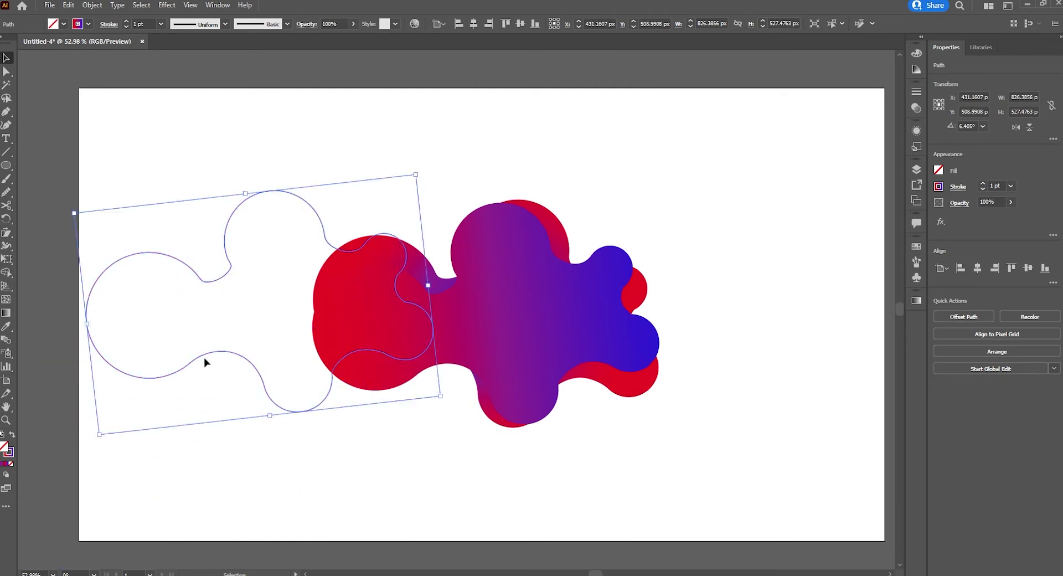
- Make the copy's stroke gradient run black to white, removing the middle purple stop
{"action": "left_click", "coordinate": [10, 457]}
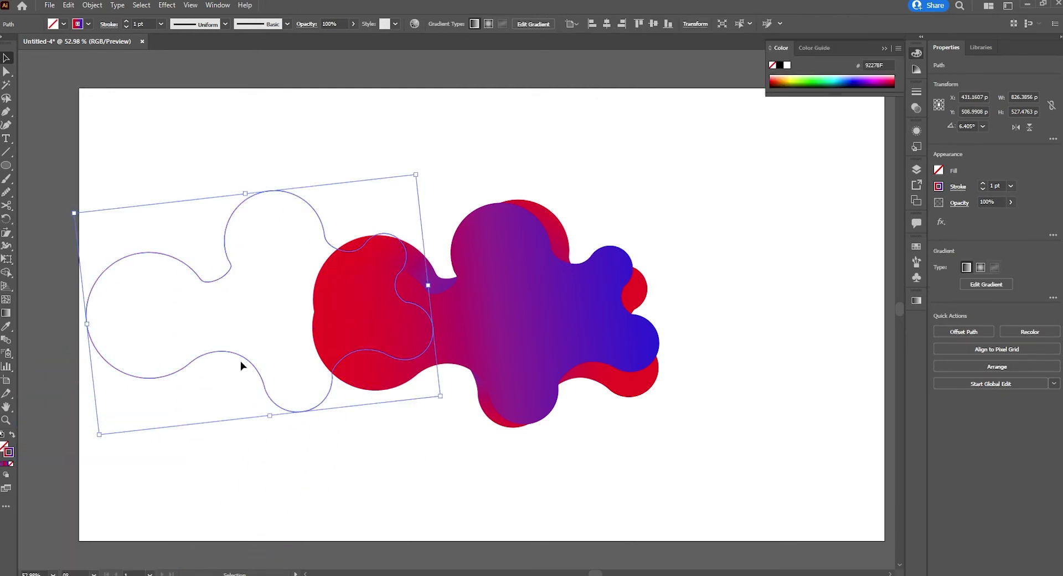
{"action": "left_click", "coordinate": [917, 300]}
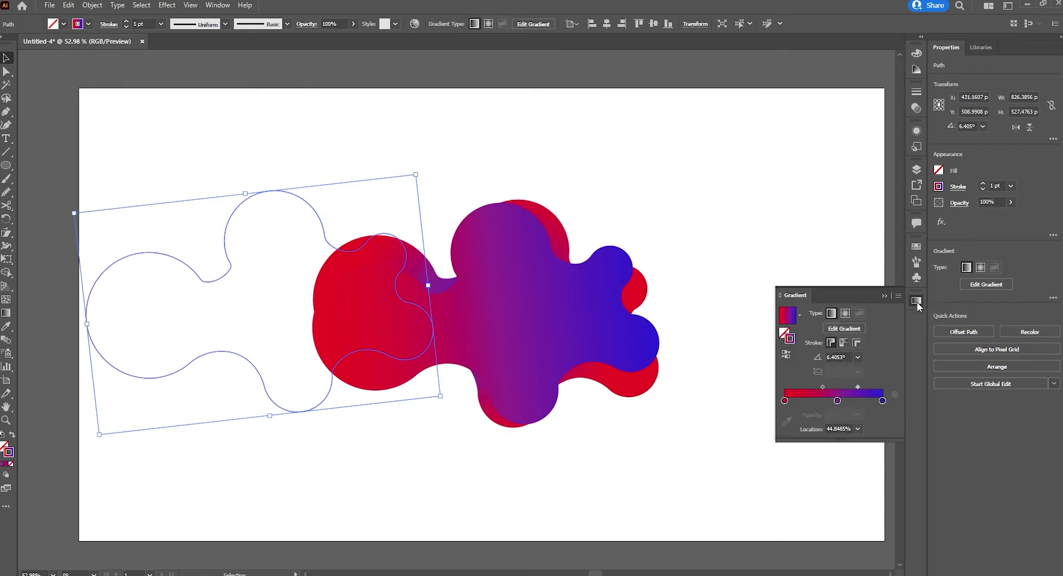
{"action": "left_click", "coordinate": [217, 6]}
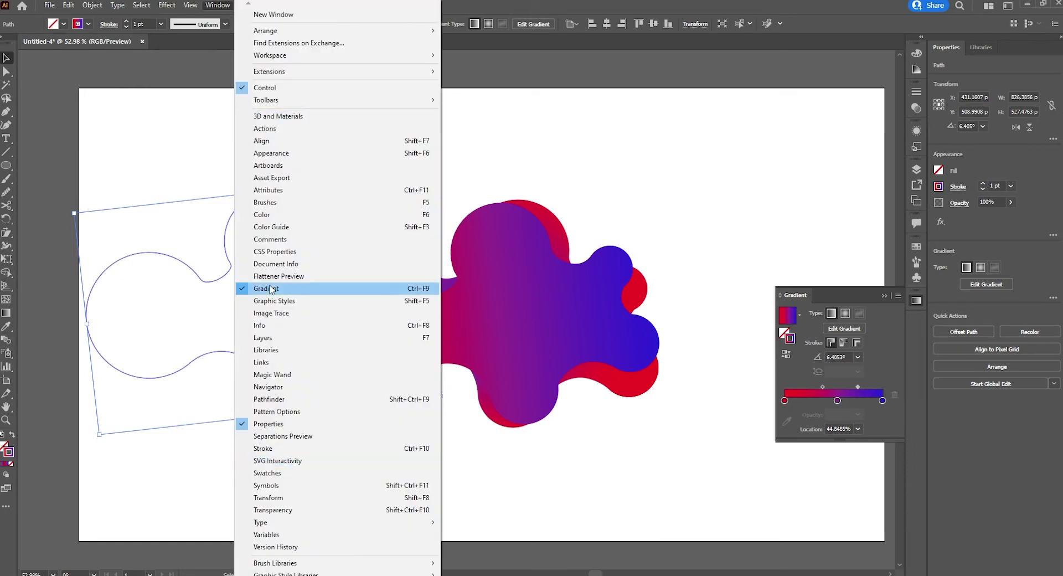
{"action": "left_click", "coordinate": [917, 302]}
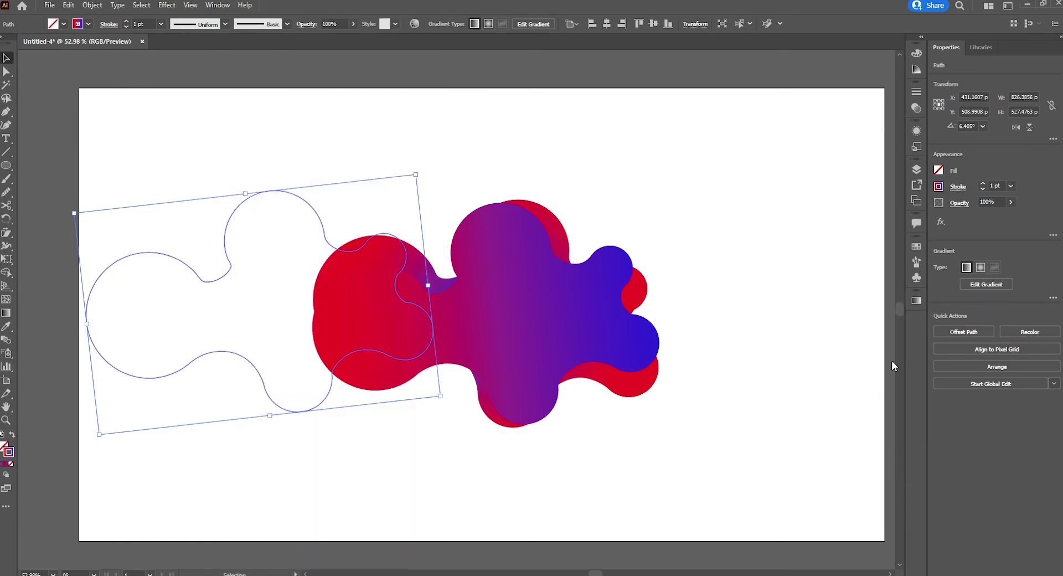
{"action": "left_click", "coordinate": [917, 301]}
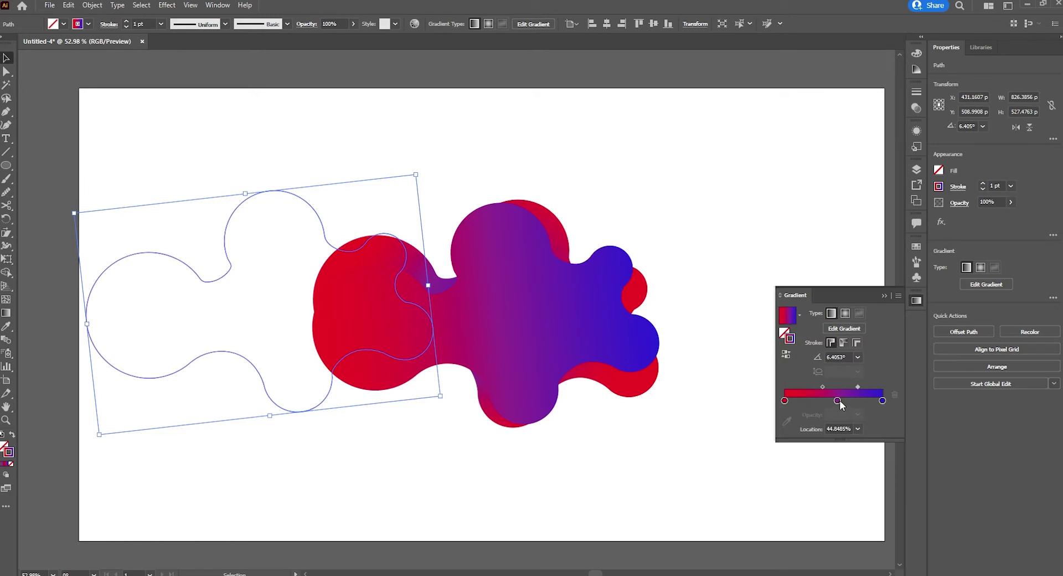
{"action": "left_click_drag", "start_coordinate": [840, 400], "coordinate": [838, 423]}
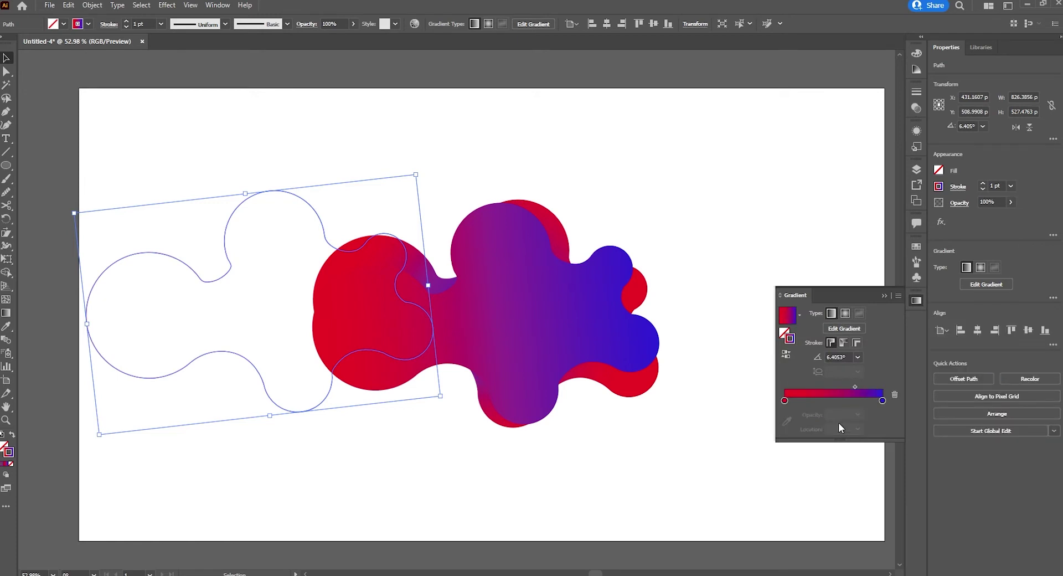
{"action": "double_click", "coordinate": [784, 400]}
{"action": "left_click", "coordinate": [762, 435]}
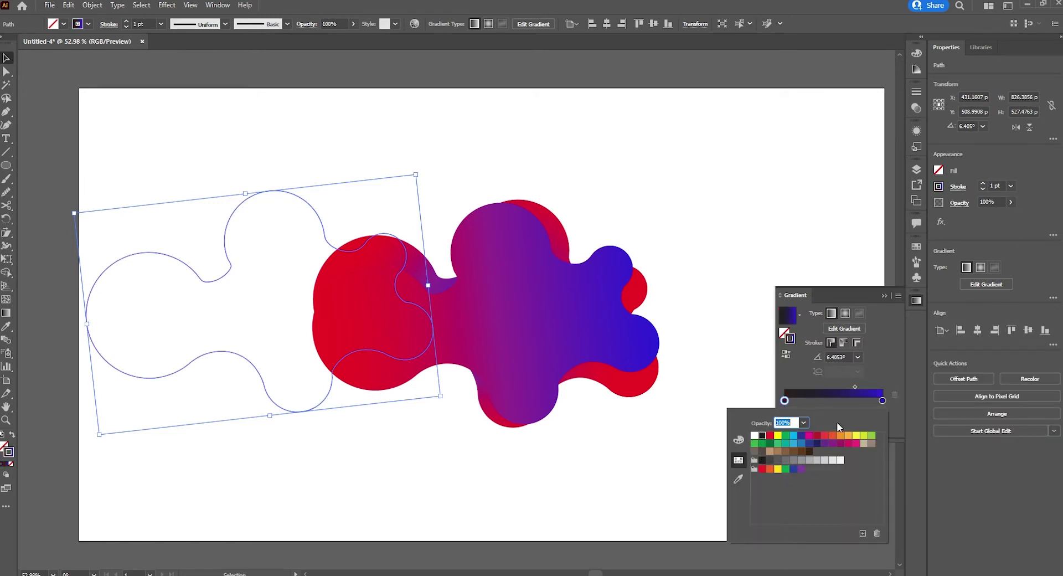
{"action": "double_click", "coordinate": [882, 400]}
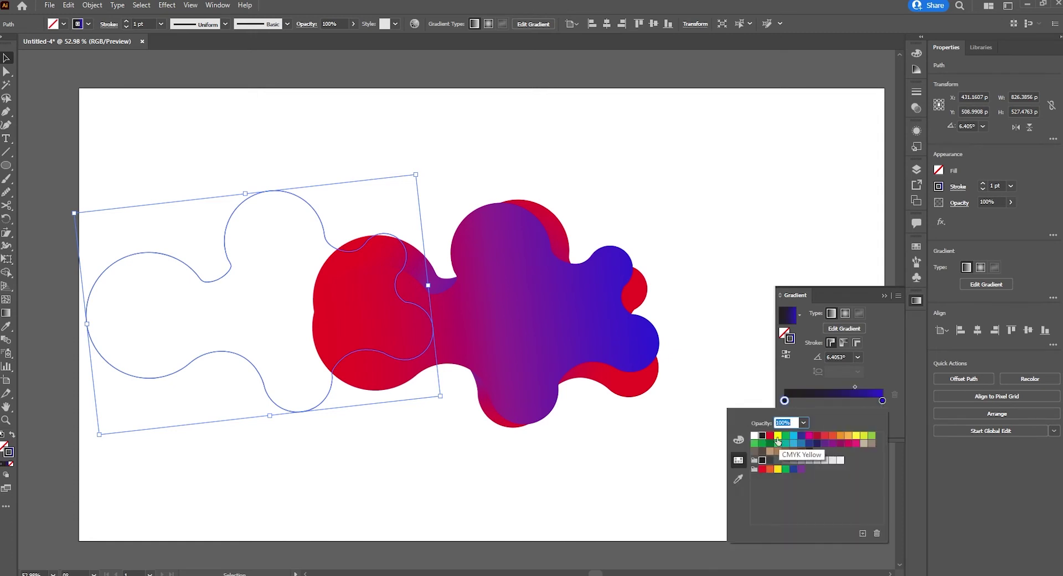
{"action": "left_click", "coordinate": [757, 436]}
{"action": "left_click", "coordinate": [799, 190]}
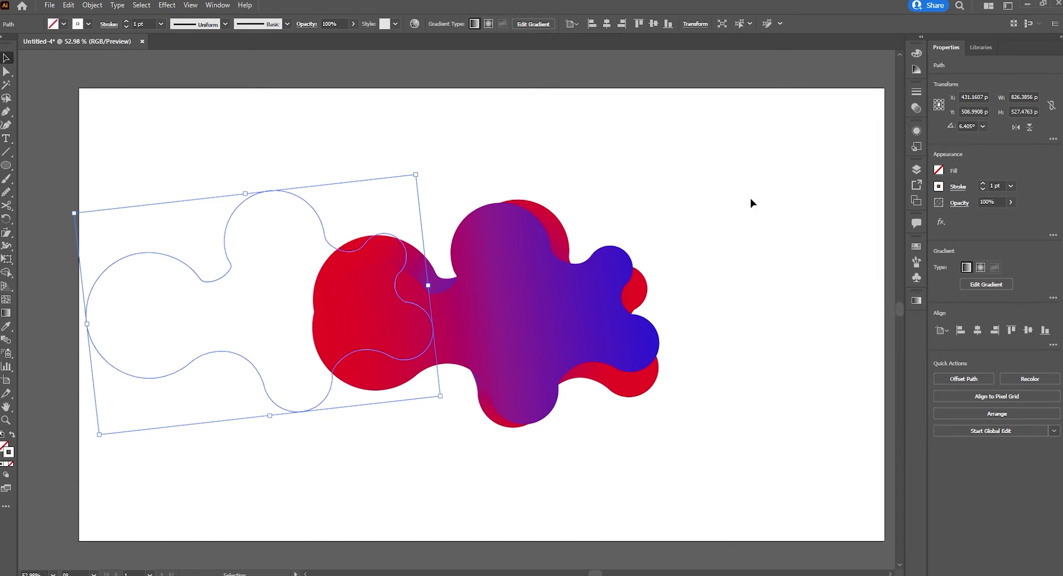
{"action": "left_click", "coordinate": [298, 398]}
- Lay the white outline over the gradient blob, thicken it to 3 pt, and rotate it steeper
{"action": "left_click_drag", "start_coordinate": [298, 398], "coordinate": [561, 398]}
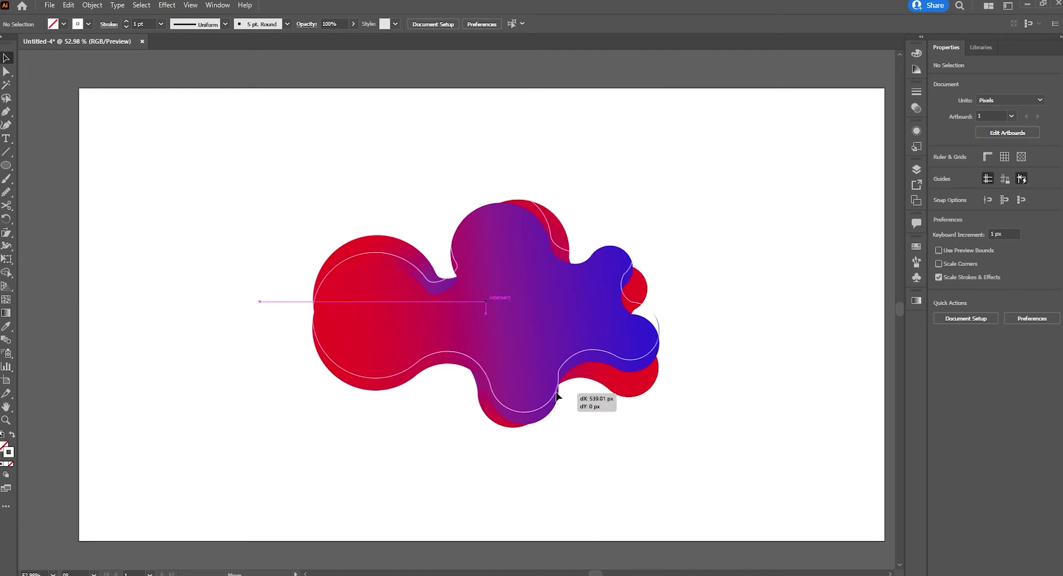
{"action": "left_click_drag", "start_coordinate": [561, 398], "coordinate": [561, 397]}
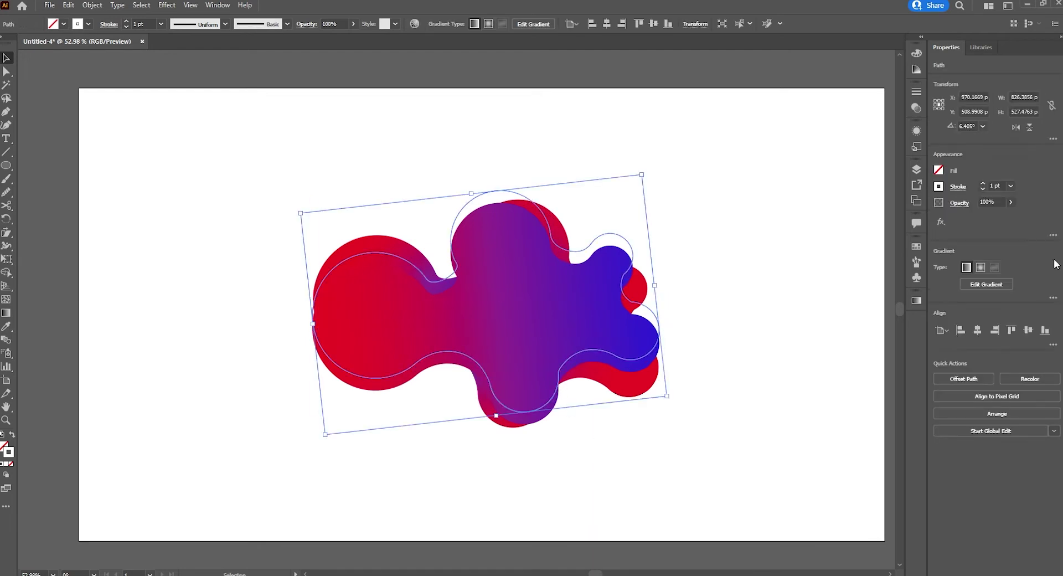
{"action": "left_click", "coordinate": [984, 184]}
{"action": "left_click", "coordinate": [983, 184]}
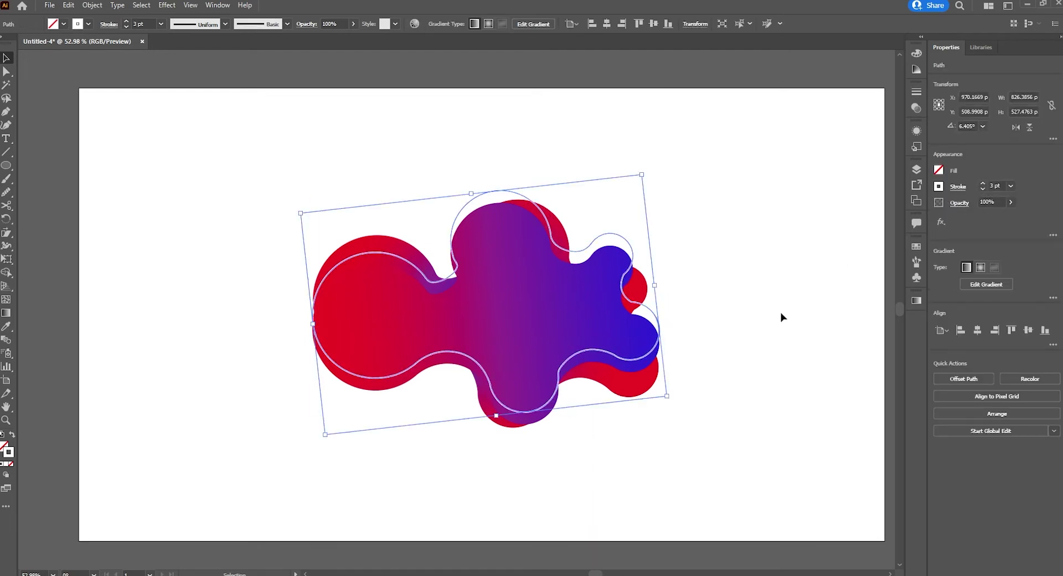
{"action": "left_click", "coordinate": [772, 205]}
{"action": "left_click", "coordinate": [553, 409]}
{"action": "left_click_drag", "start_coordinate": [673, 404], "coordinate": [686, 380]}
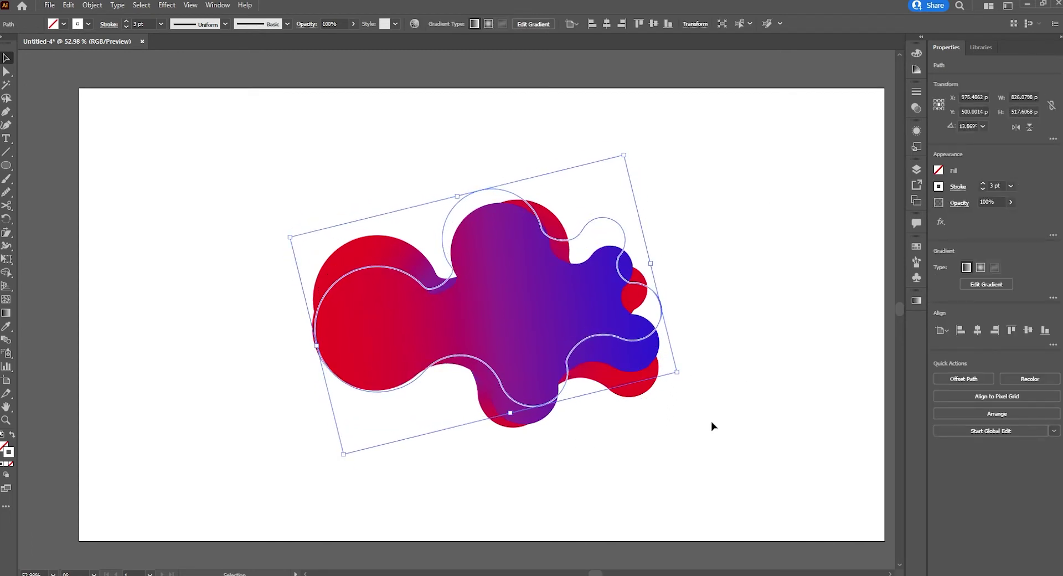
{"action": "left_click_drag", "start_coordinate": [656, 292], "coordinate": [654, 298]}
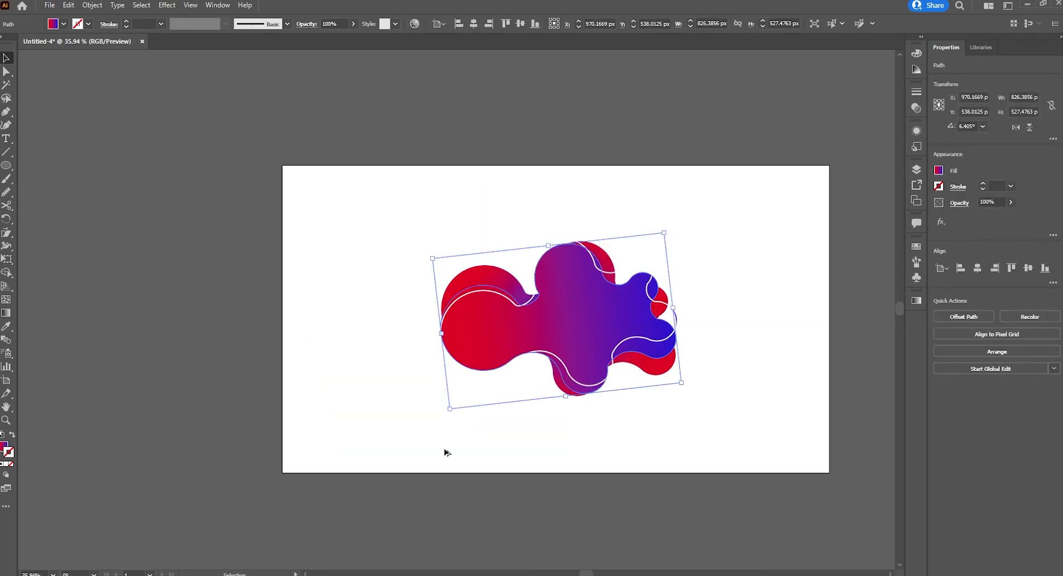
- Alt-drag a copy of the gradient blob to the artboard's lower left
{"action": "mouse_move", "coordinate": [561, 365]}
{"action": "left_mouse_down"}
{"action": "mouse_move", "coordinate": [441, 442]}
{"action": "mouse_move", "coordinate": [406, 441]}
{"action": "left_mouse_up"}
{"action": "scroll", "coordinate": [453, 418], "scroll_direction": "up", "scroll_amount": 2}
{"action": "left_click", "coordinate": [938, 171]}
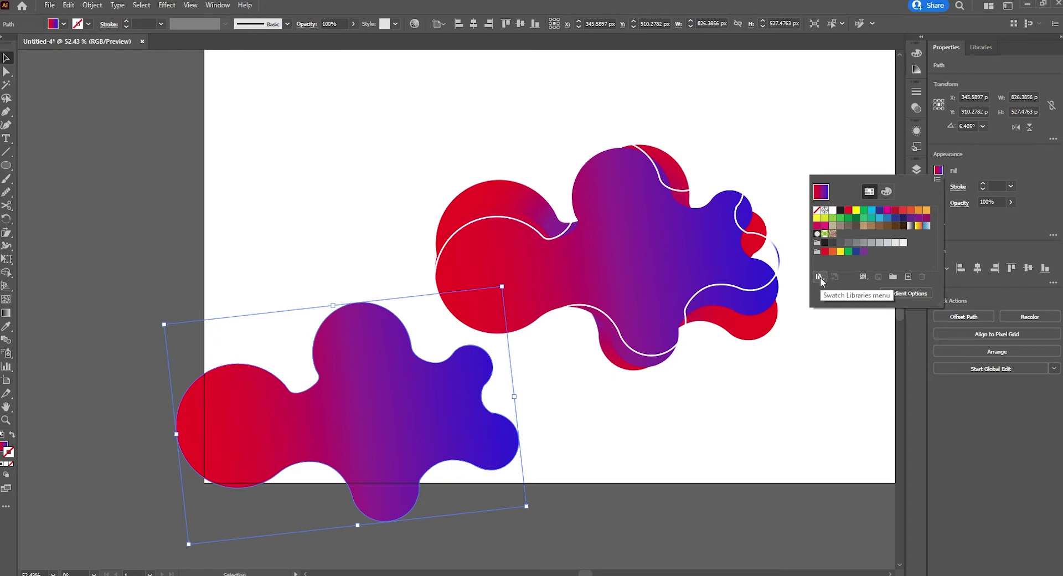
- Fill the lower-left blob copy with a dense dot pattern from the Basic Graphics_Dots library
{"action": "left_click", "coordinate": [819, 277]}
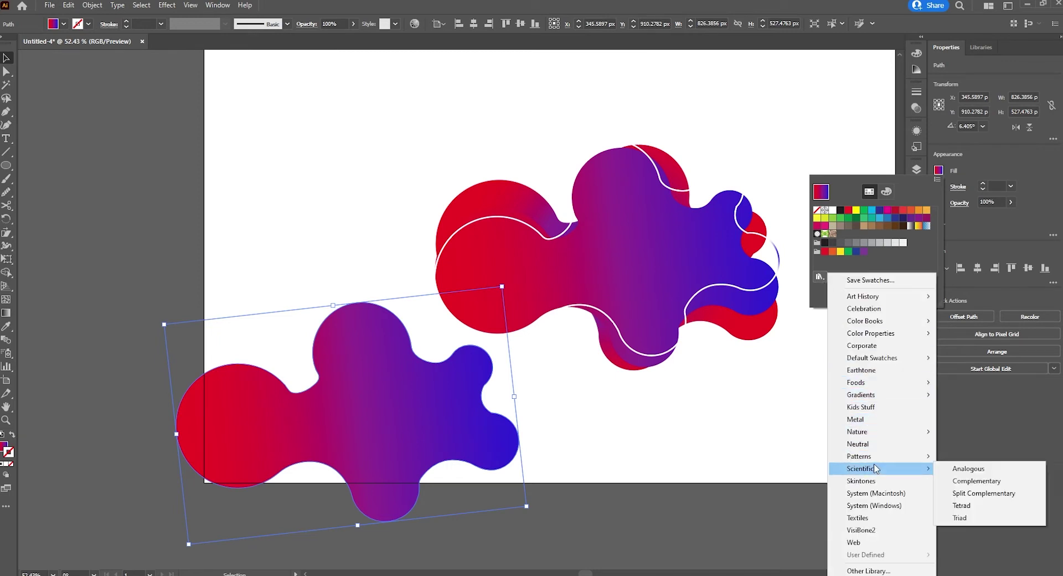
{"action": "mouse_move", "coordinate": [864, 457]}
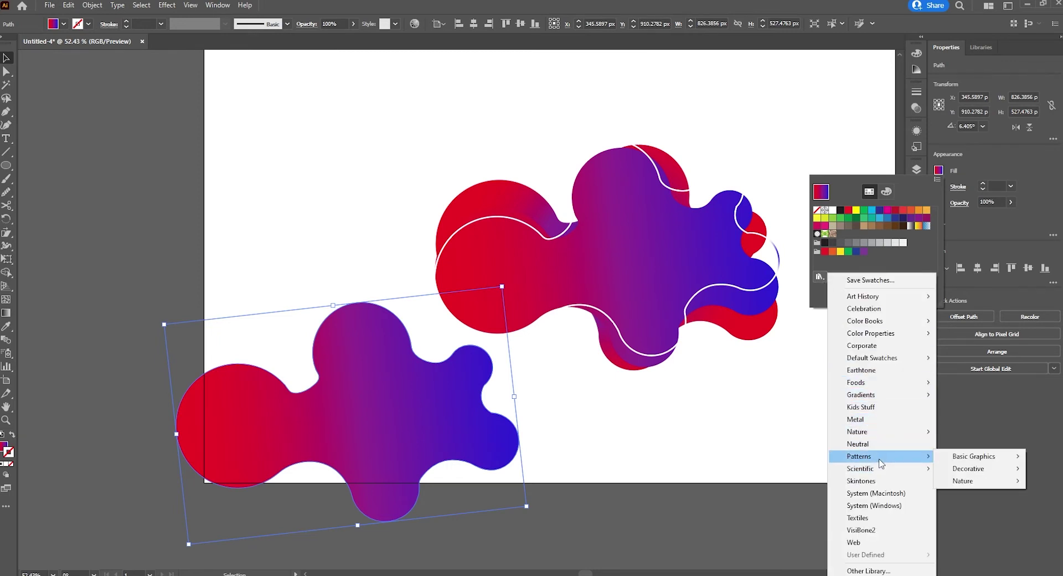
{"action": "mouse_move", "coordinate": [975, 456]}
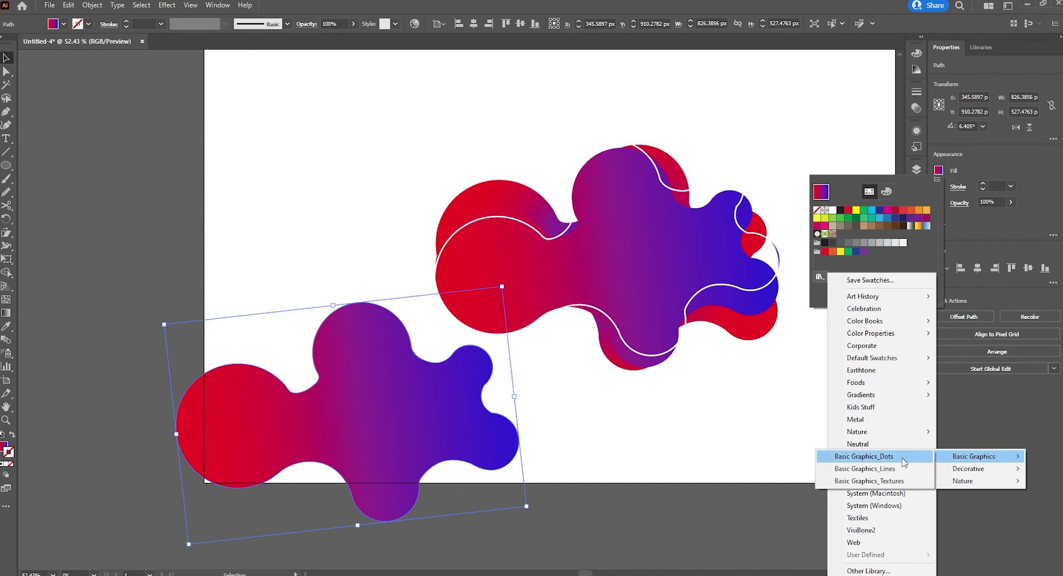
{"action": "left_click", "coordinate": [864, 456]}
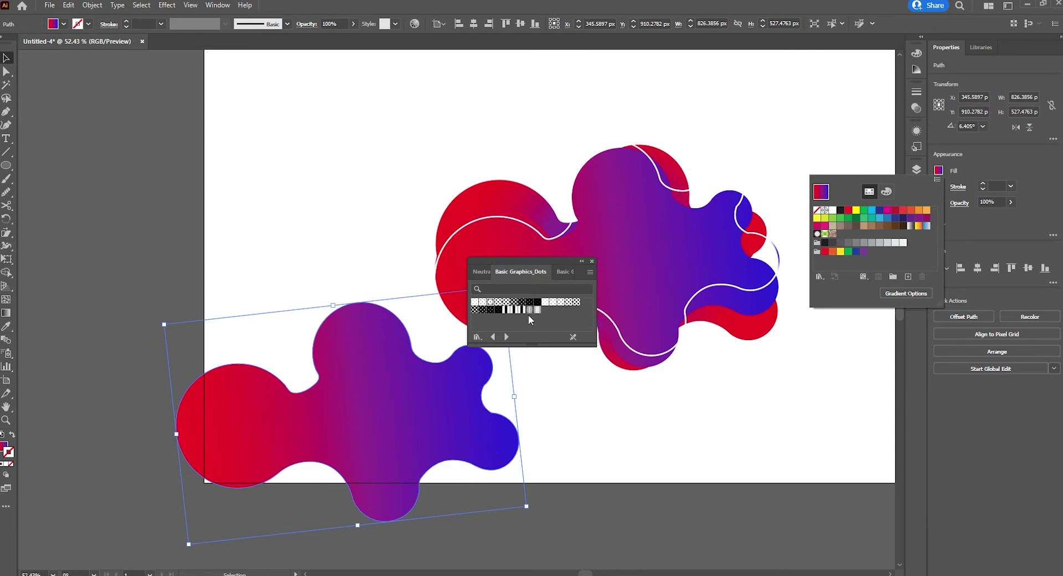
{"action": "left_click", "coordinate": [474, 302]}
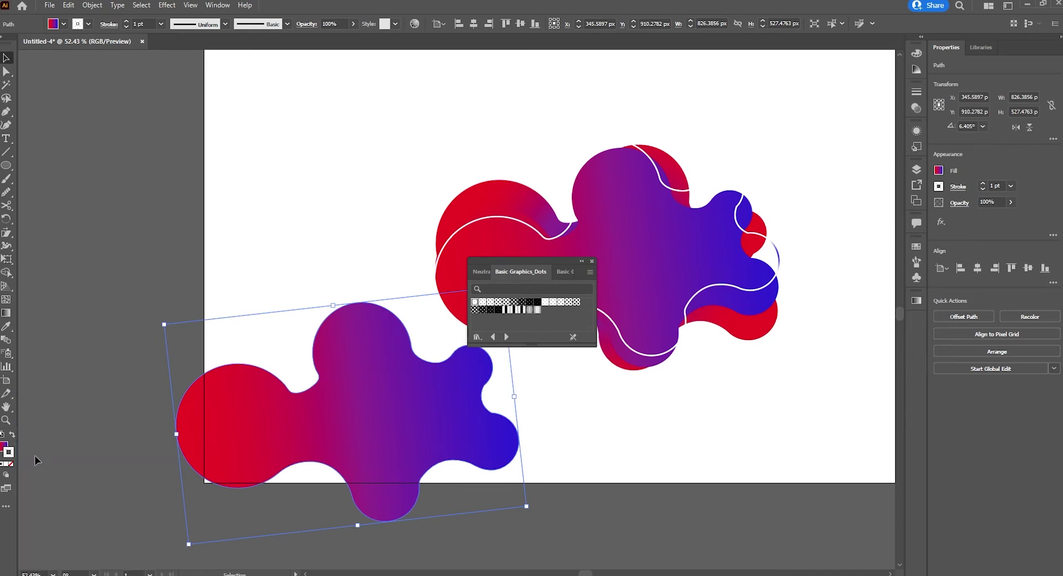
{"action": "left_click", "coordinate": [4, 447]}
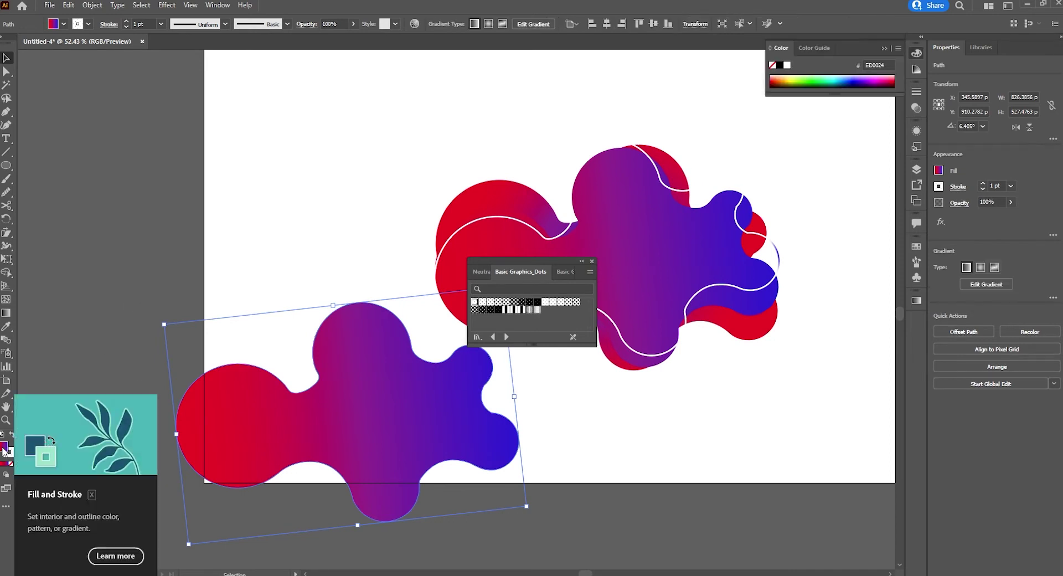
{"action": "left_click", "coordinate": [479, 302]}
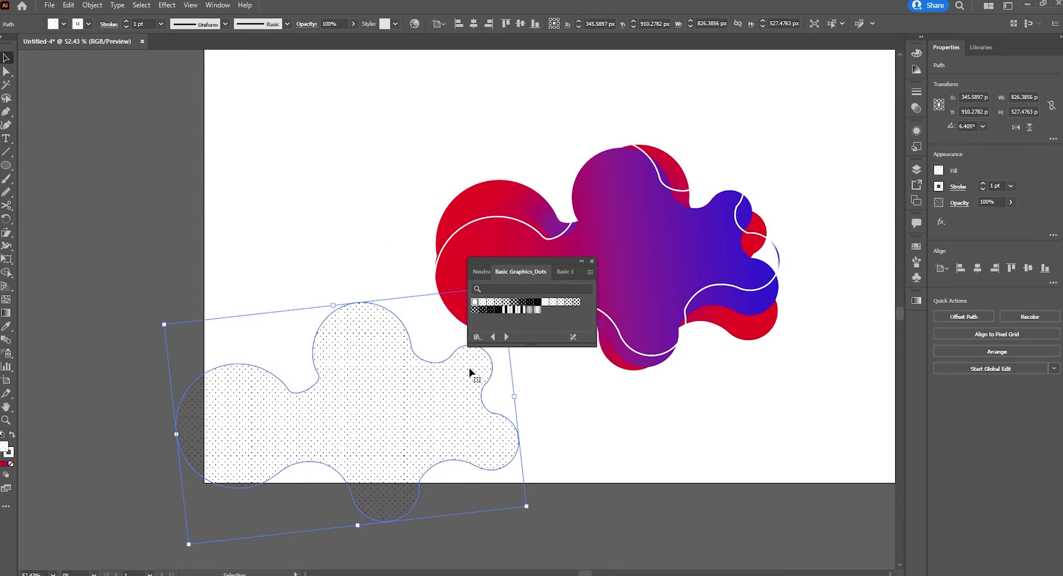
{"action": "left_click", "coordinate": [537, 310]}
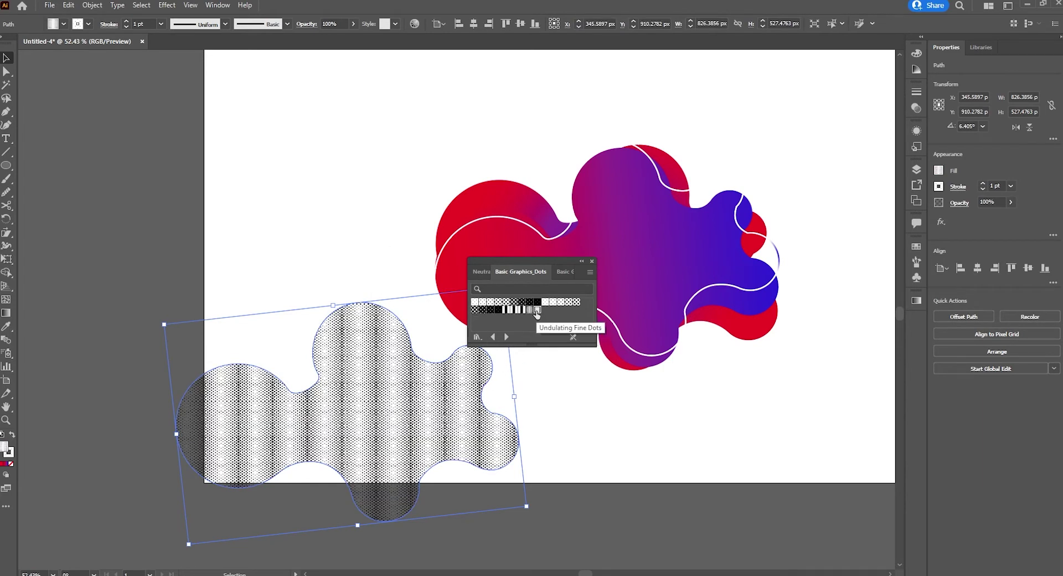
{"action": "left_click", "coordinate": [490, 302]}
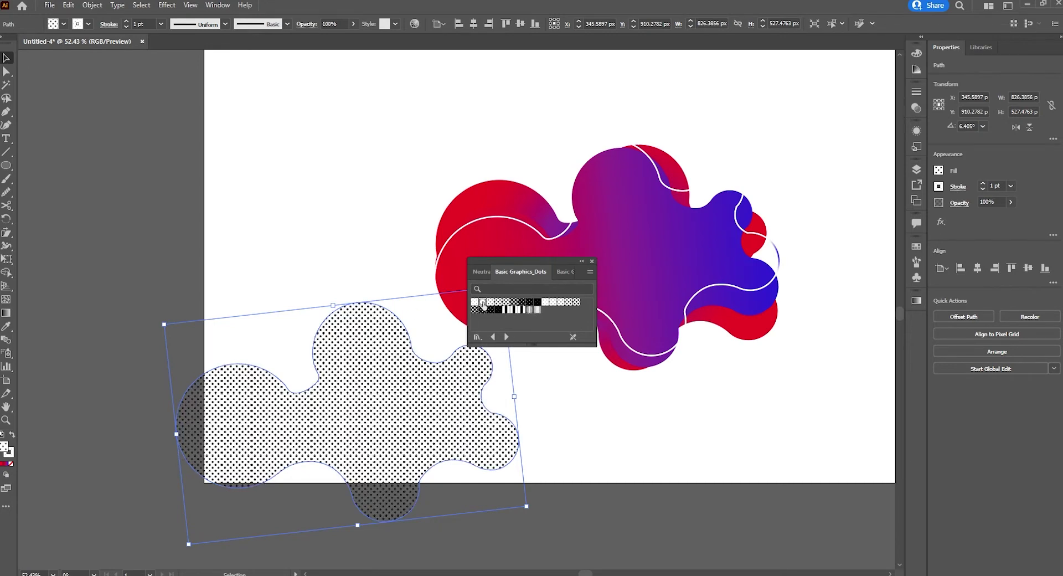
{"action": "left_click", "coordinate": [484, 303]}
{"action": "left_click", "coordinate": [490, 302]}
{"action": "left_click", "coordinate": [657, 490]}
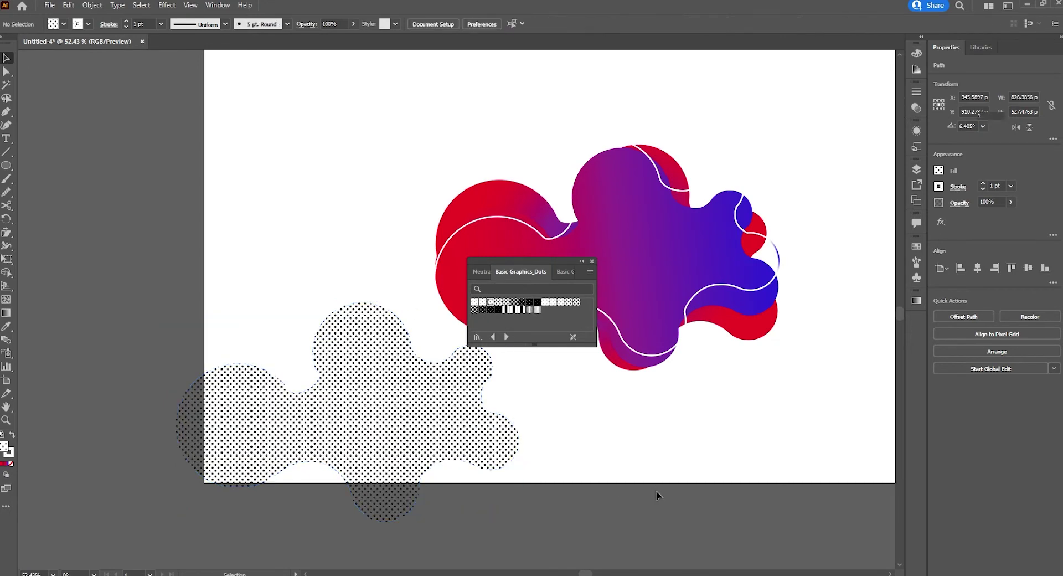
{"action": "left_click", "coordinate": [592, 261]}
- Move the dotted blob onto the gradient blob and nudge it into alignment
{"action": "left_click", "coordinate": [343, 480]}
{"action": "left_click_drag", "start_coordinate": [344, 481], "coordinate": [611, 274]}
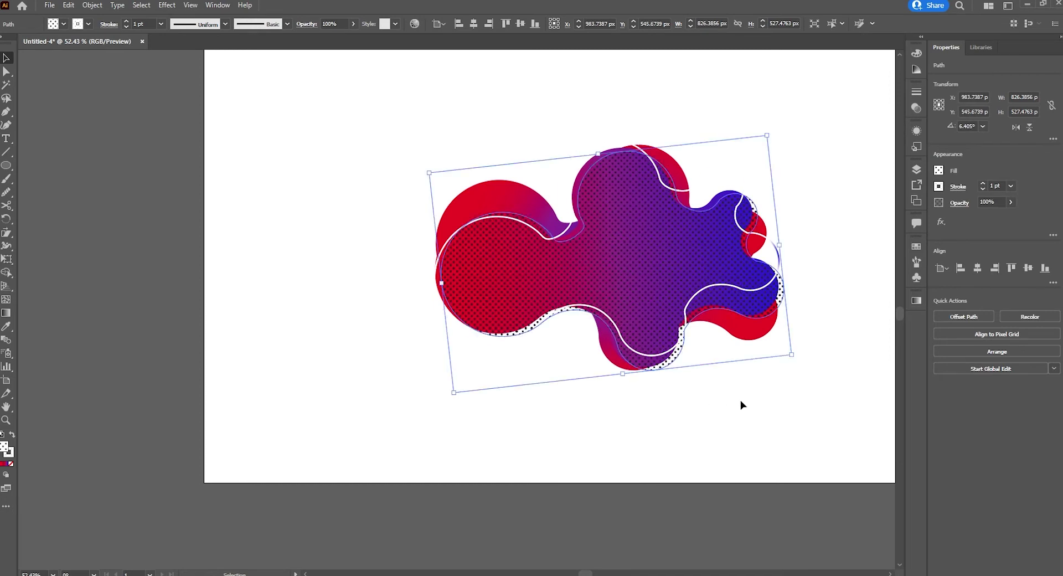
{"action": "key", "text": "Right"}
{"action": "key", "text": "Up"}
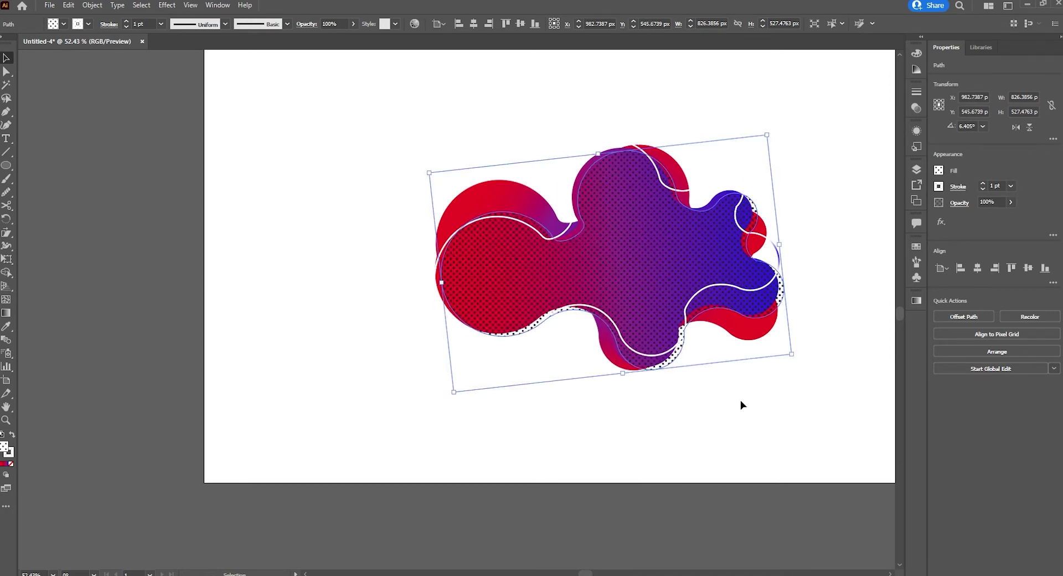
{"action": "key", "text": "Right"}
- Set the dotted blob's blending mode to Color Dodge
{"action": "left_click", "coordinate": [919, 110]}
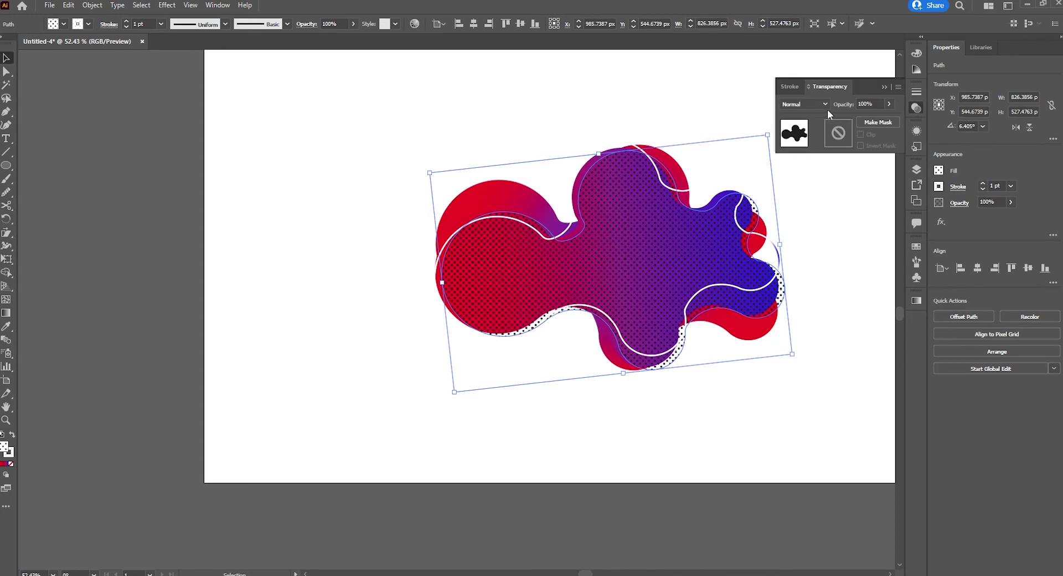
{"action": "left_click", "coordinate": [824, 104]}
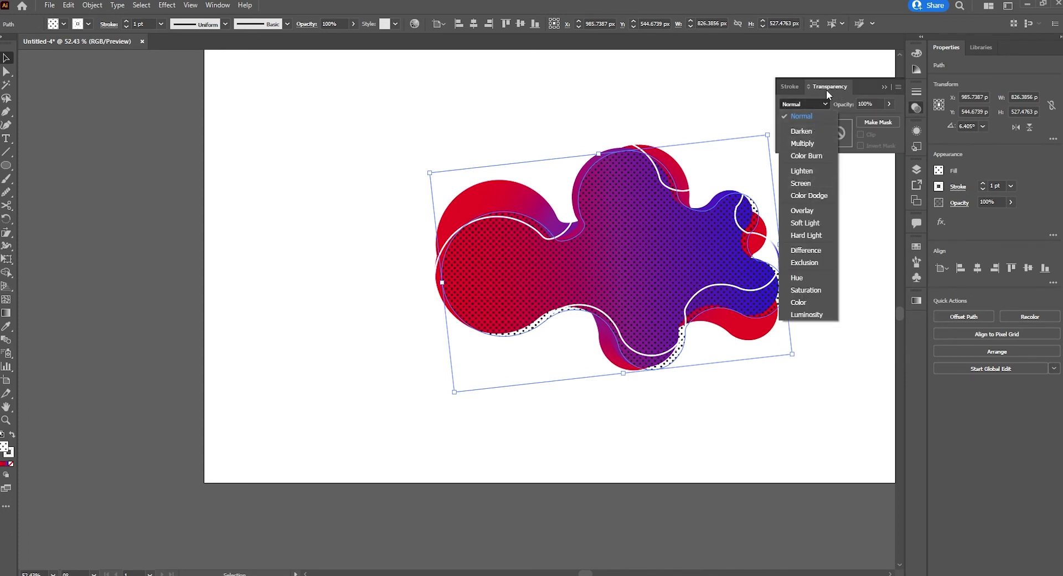
{"action": "left_click", "coordinate": [823, 183]}
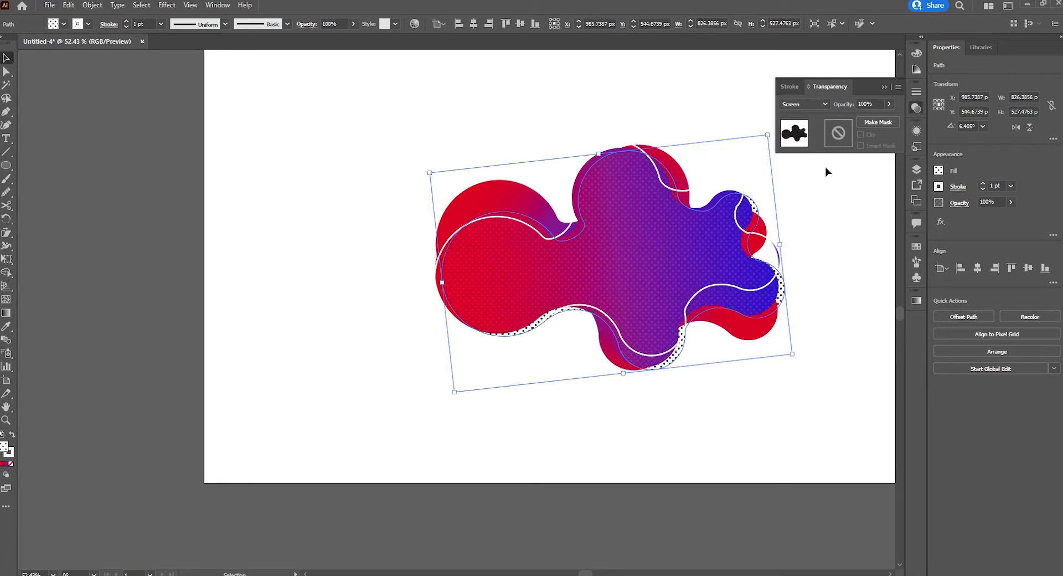
{"action": "left_click", "coordinate": [825, 103]}
{"action": "left_click", "coordinate": [812, 194]}
{"action": "left_click", "coordinate": [823, 104]}
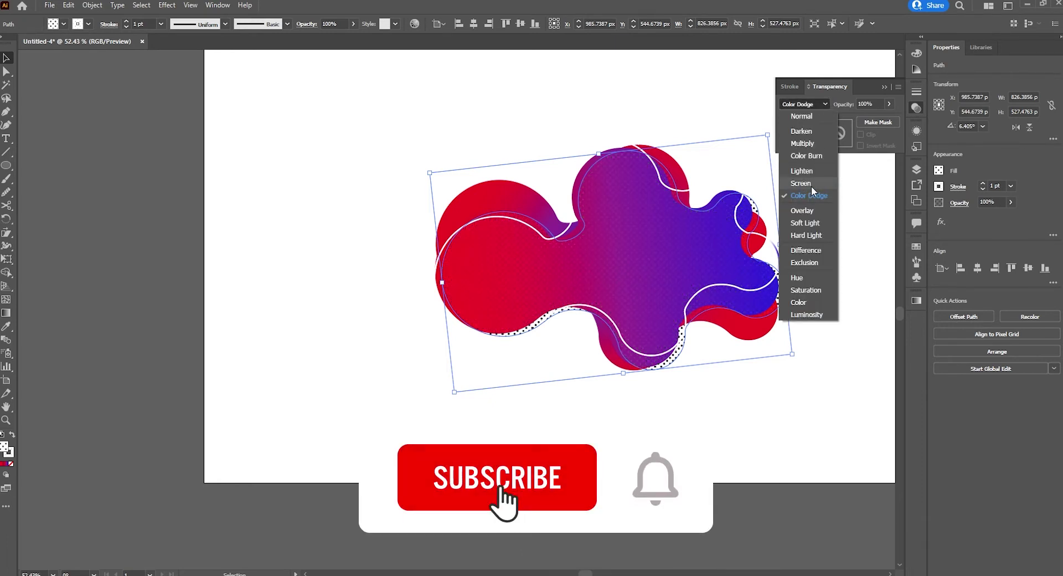
{"action": "left_click", "coordinate": [812, 188]}
{"action": "left_click", "coordinate": [833, 325]}
- Enlarge the dotted overlay slightly and shift it a little left
{"action": "scroll", "coordinate": [532, 310], "scroll_direction": "up", "scroll_amount": 2}
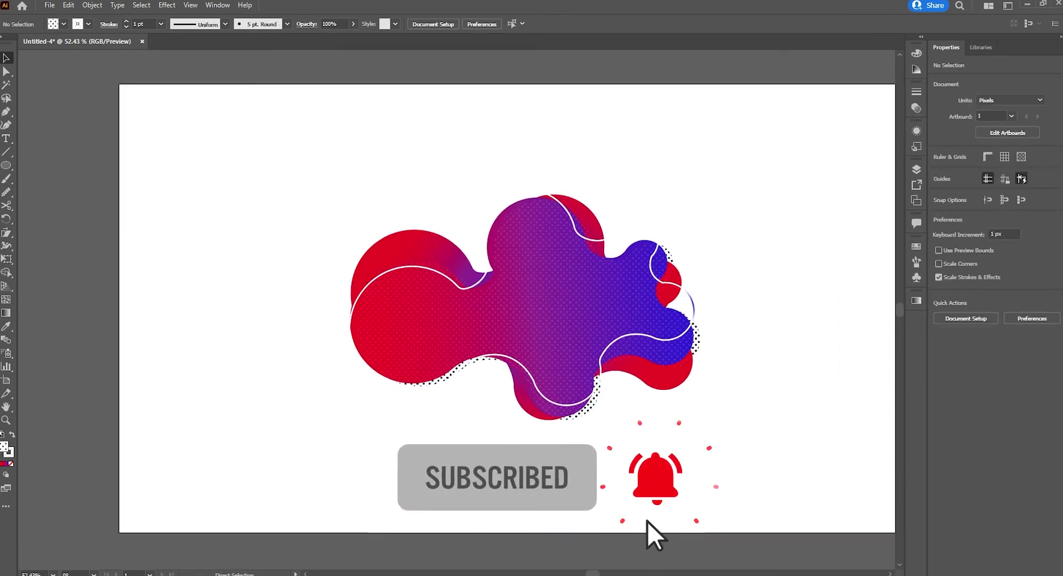
{"action": "scroll", "coordinate": [531, 310], "scroll_direction": "up", "scroll_amount": 1}
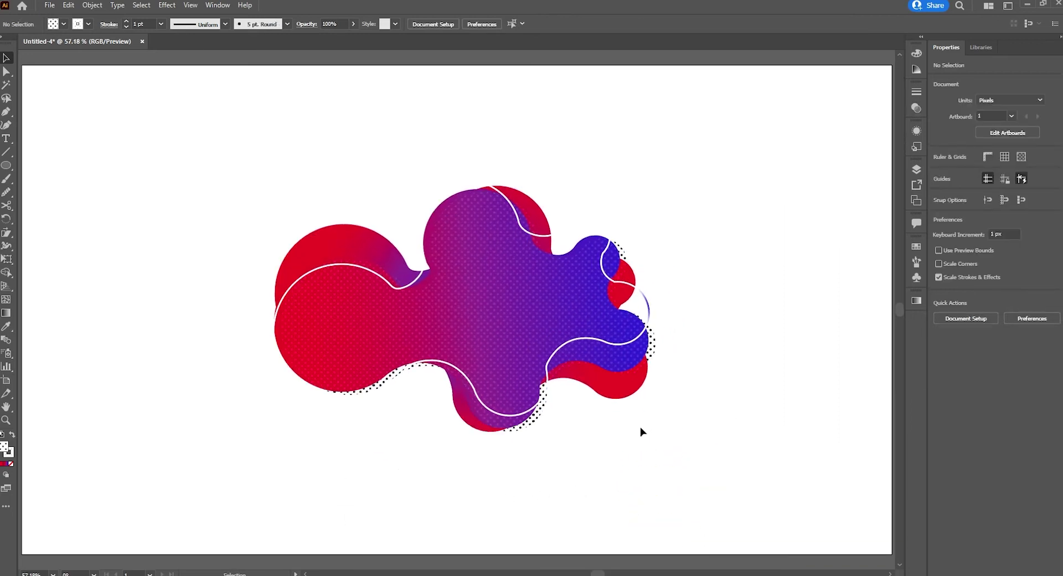
{"action": "left_click", "coordinate": [659, 381]}
{"action": "mouse_move", "coordinate": [664, 414]}
{"action": "left_mouse_down"}
{"action": "mouse_move", "coordinate": [678, 423]}
{"action": "mouse_move", "coordinate": [657, 425]}
{"action": "left_mouse_up"}
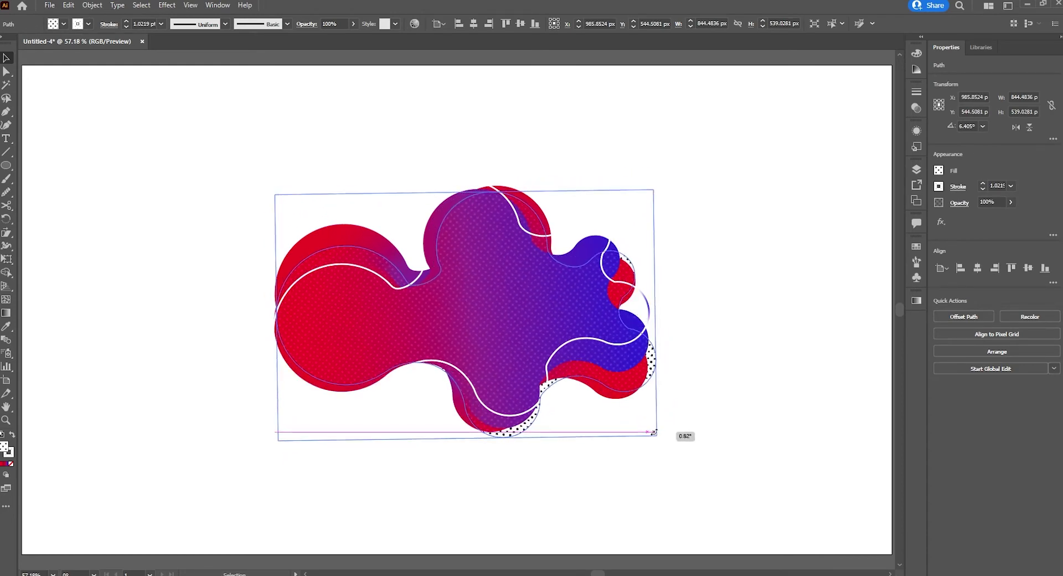
{"action": "left_click", "coordinate": [625, 409]}
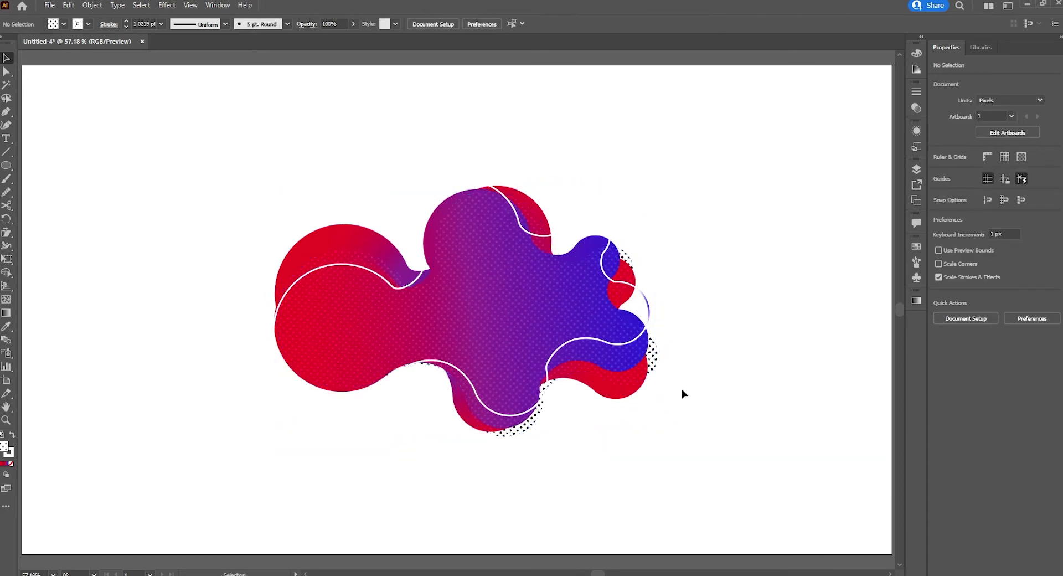
{"action": "left_click_drag", "start_coordinate": [653, 361], "coordinate": [632, 360]}
{"action": "scroll", "coordinate": [746, 460], "scroll_direction": "down", "scroll_amount": 2}
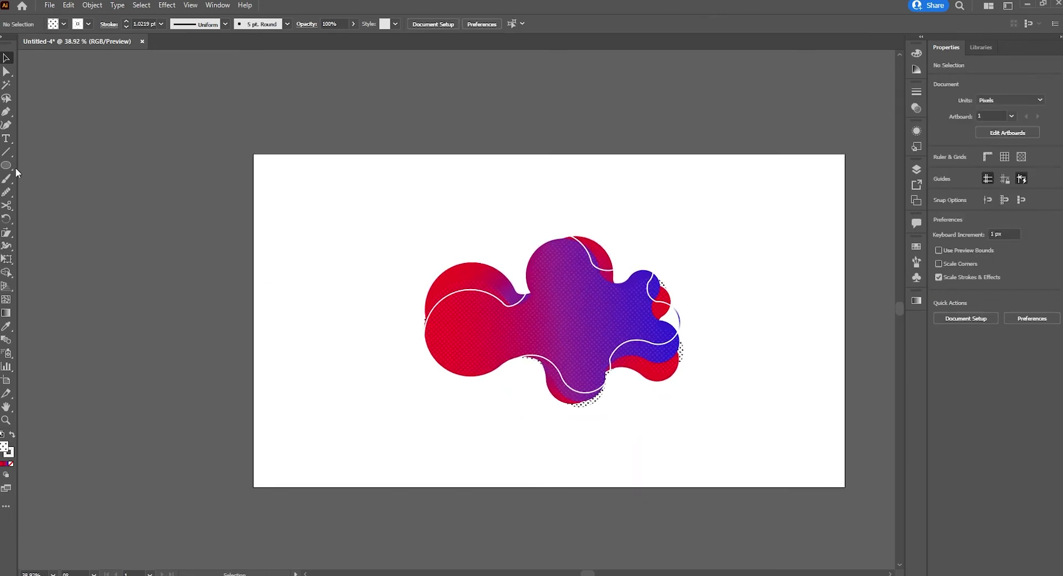
- Draw a rectangle covering the whole 1920×1080 artboard and fill it with navy 0D1682
{"action": "left_click_drag", "start_coordinate": [6, 165], "coordinate": [44, 165]}
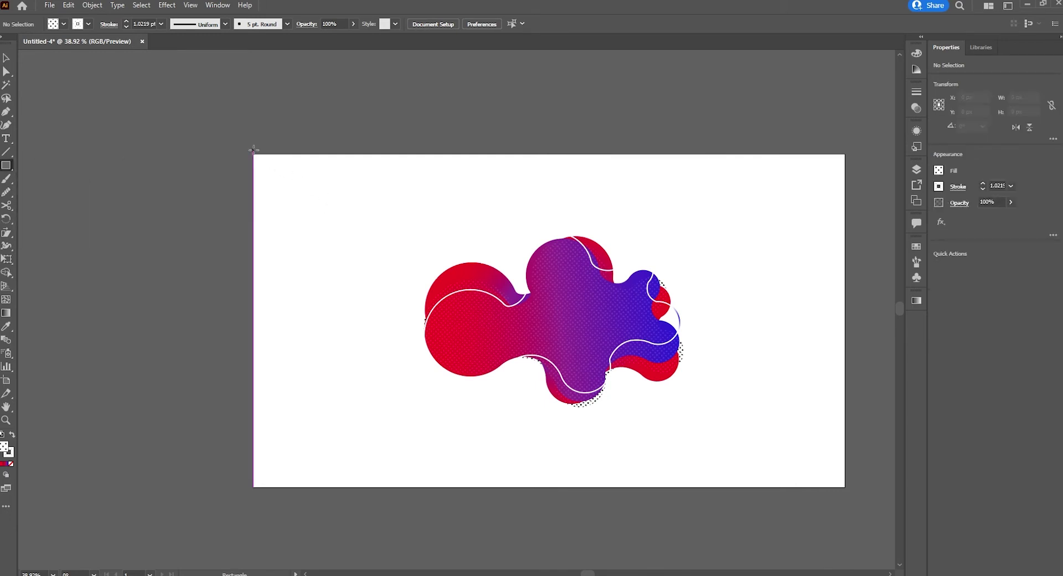
{"action": "left_click_drag", "start_coordinate": [254, 153], "coordinate": [846, 488]}
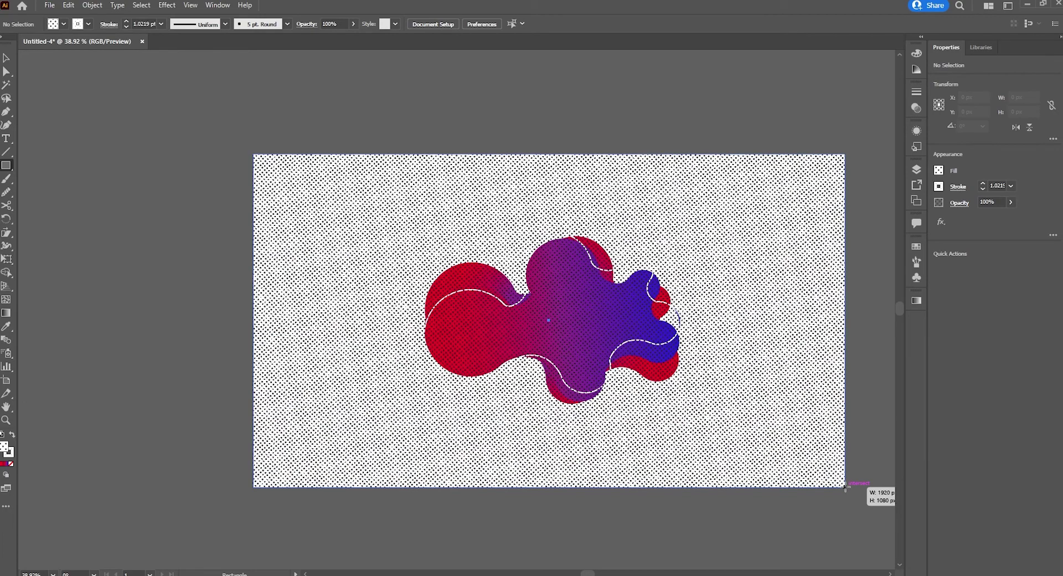
{"action": "key", "text": "ctrl+0"}
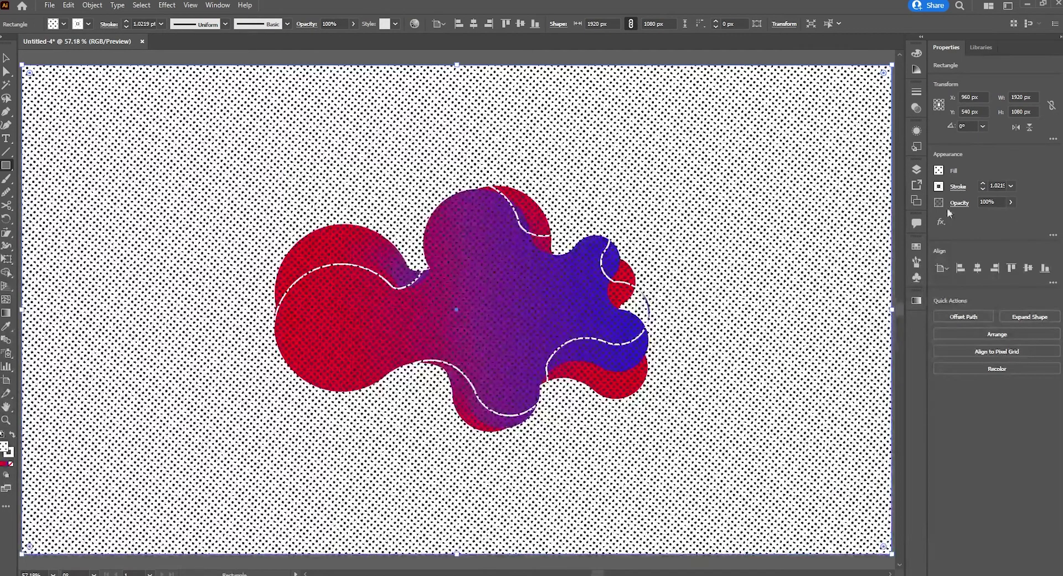
{"action": "left_click", "coordinate": [938, 171]}
{"action": "left_click", "coordinate": [879, 211]}
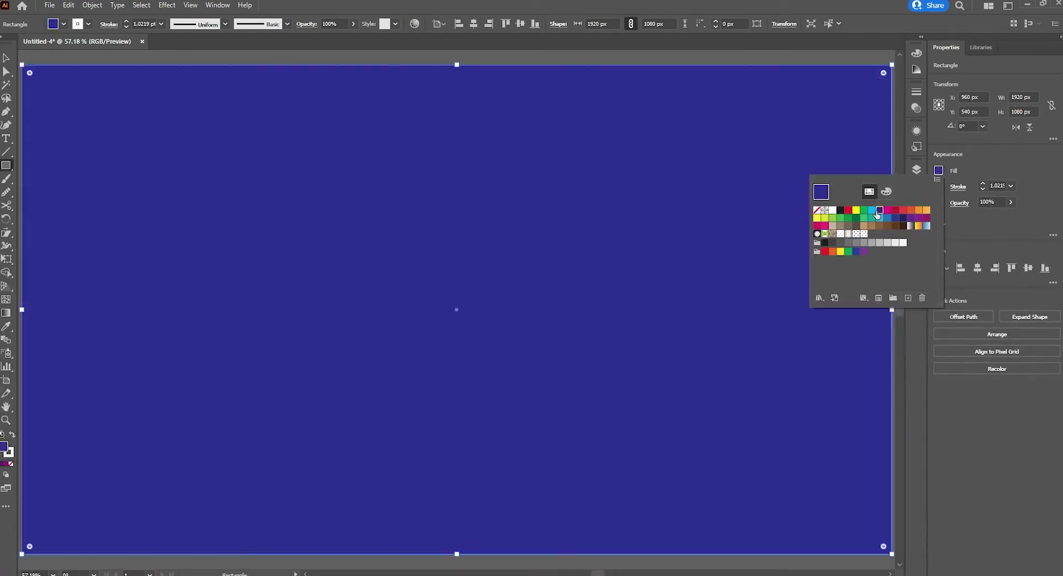
{"action": "double_click", "coordinate": [5, 448]}
{"action": "mouse_move", "coordinate": [869, 312]}
{"action": "left_mouse_down"}
{"action": "mouse_move", "coordinate": [877, 329]}
{"action": "mouse_move", "coordinate": [898, 333]}
{"action": "left_mouse_up"}
{"action": "left_click", "coordinate": [1034, 269]}
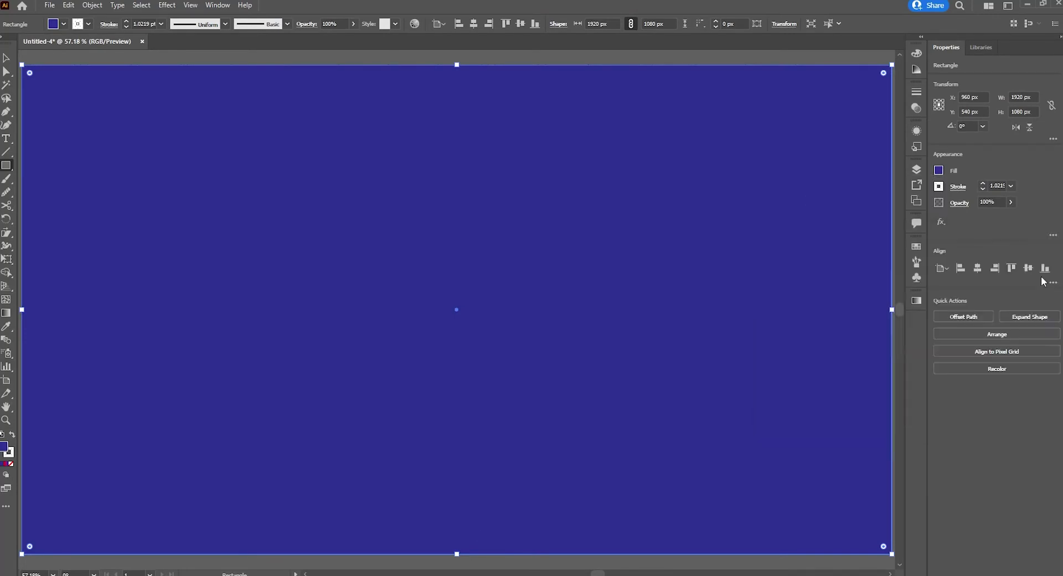
- Send the navy rectangle to the back and lock it
{"action": "right_click", "coordinate": [260, 131]}
{"action": "mouse_move", "coordinate": [318, 334]}
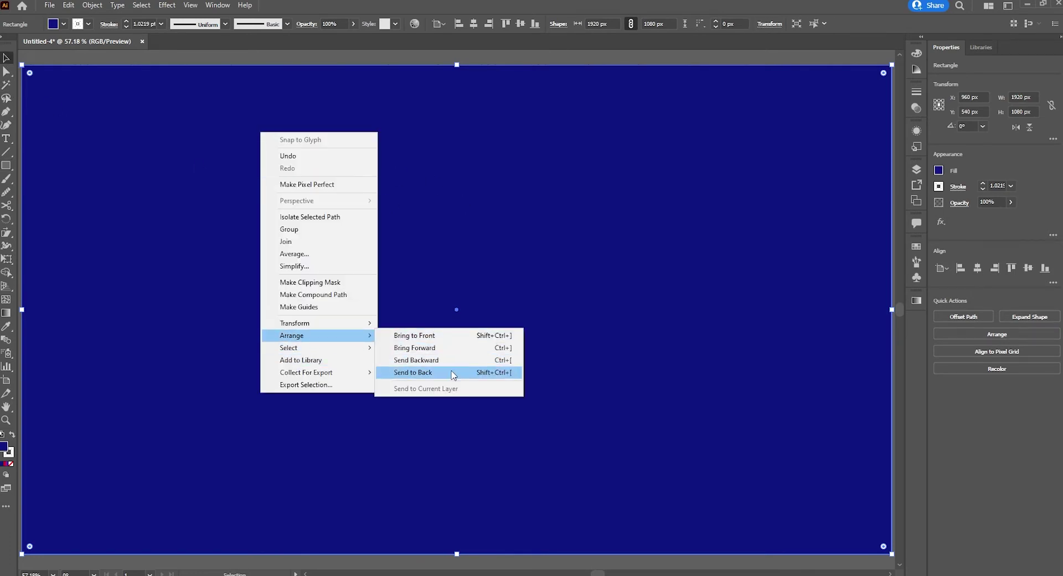
{"action": "left_click", "coordinate": [453, 375]}
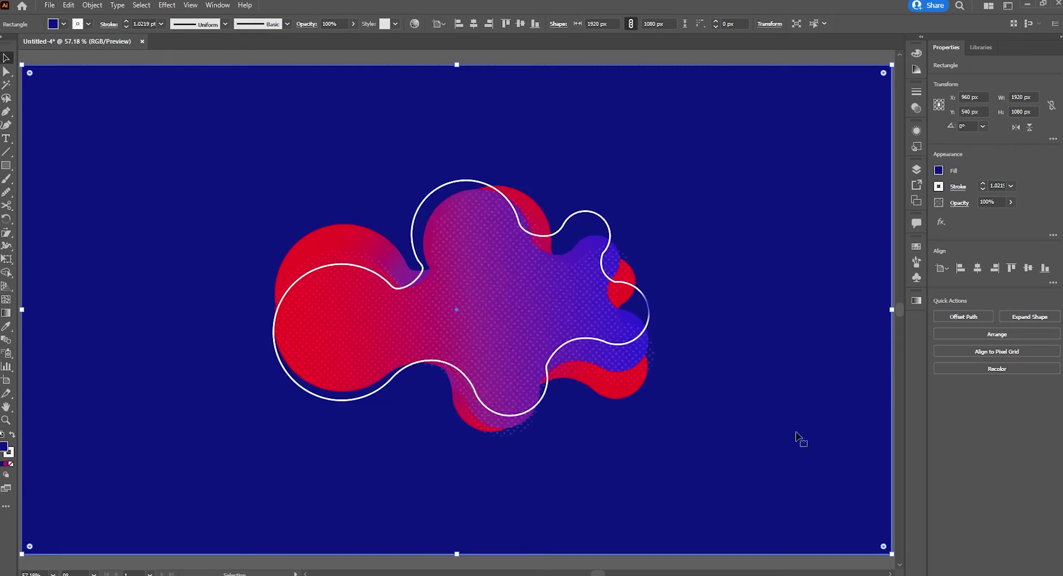
{"action": "left_click", "coordinate": [234, 51]}
{"action": "left_click", "coordinate": [242, 130]}
{"action": "left_click", "coordinate": [92, 5]}
{"action": "mouse_move", "coordinate": [106, 83]}
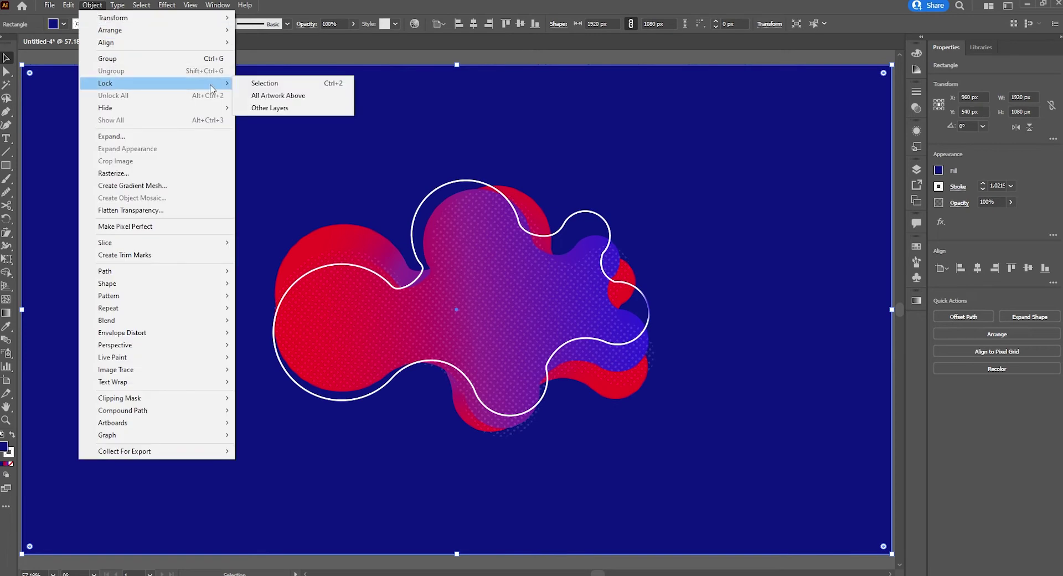
{"action": "left_click", "coordinate": [300, 89]}
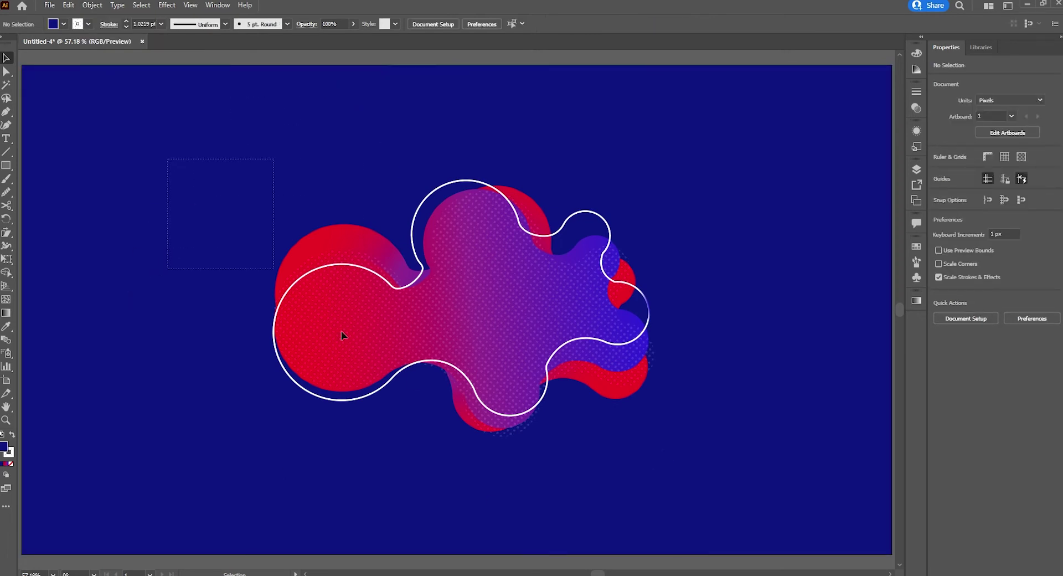
- Cut the white outline at two points with the Scissors tool and delete the cut-off section
{"action": "left_click_drag", "start_coordinate": [166, 159], "coordinate": [728, 490]}
{"action": "left_click_drag", "start_coordinate": [717, 149], "coordinate": [284, 438]}
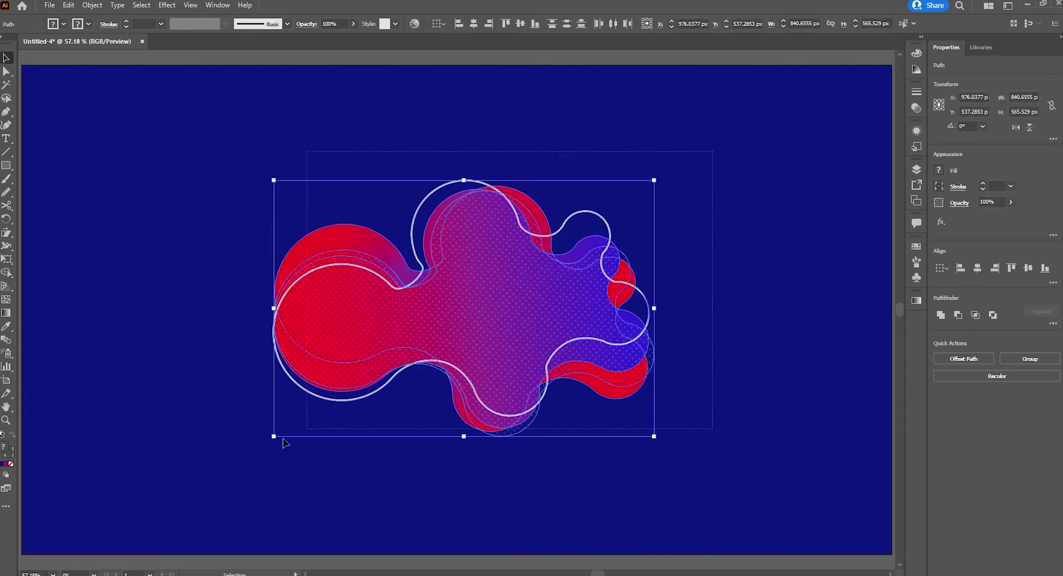
{"action": "left_click", "coordinate": [443, 504]}
{"action": "left_click", "coordinate": [648, 302]}
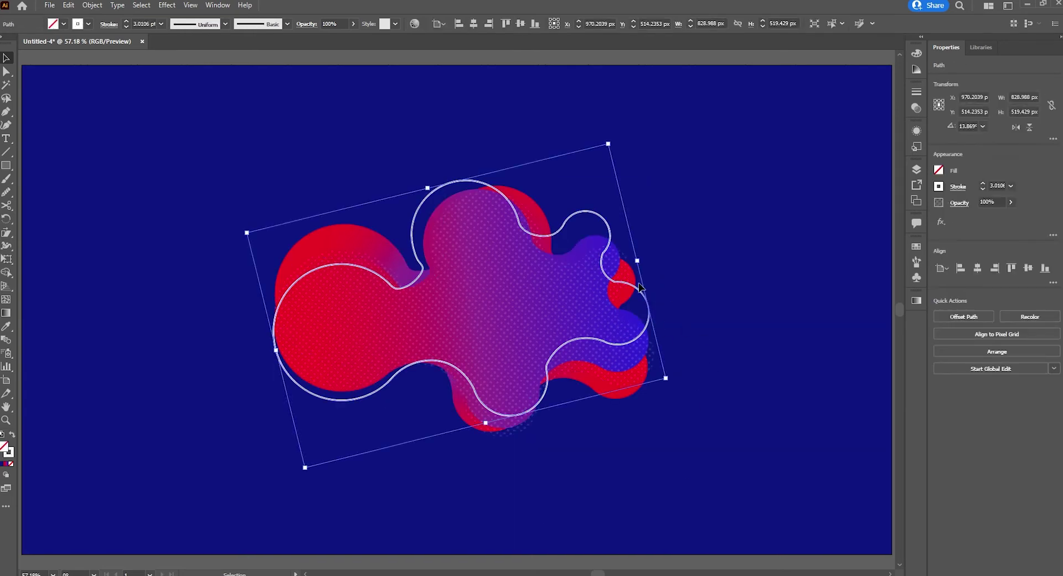
{"action": "scroll", "coordinate": [659, 305], "scroll_direction": "up", "scroll_amount": 1}
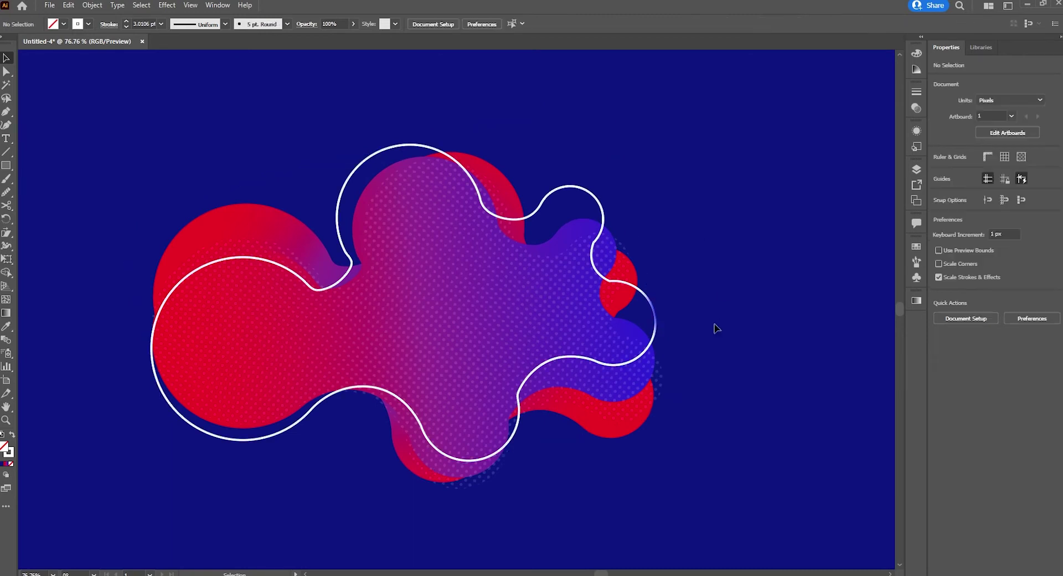
{"action": "key", "text": "c"}
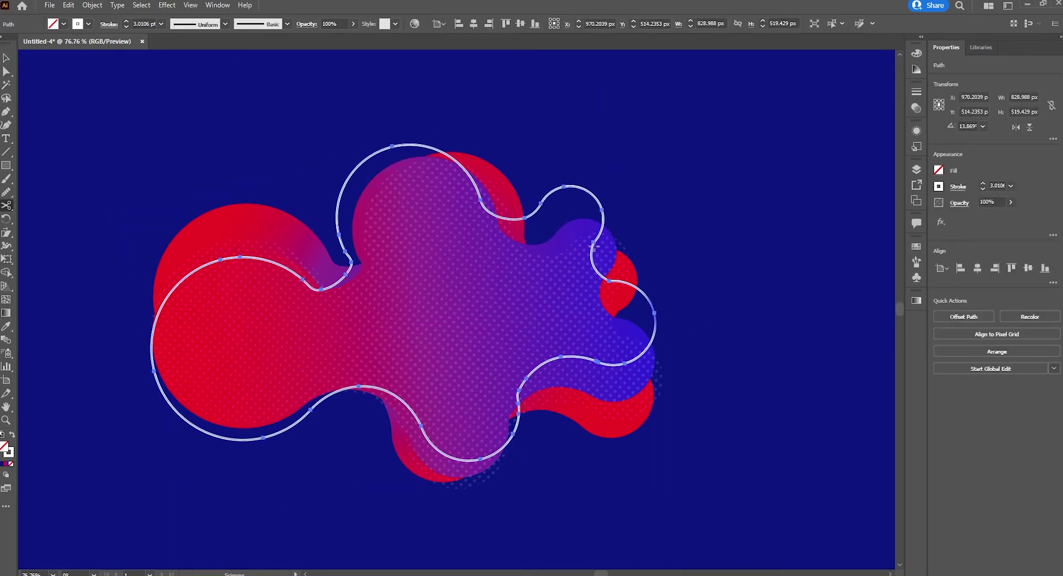
{"action": "left_click", "coordinate": [601, 234]}
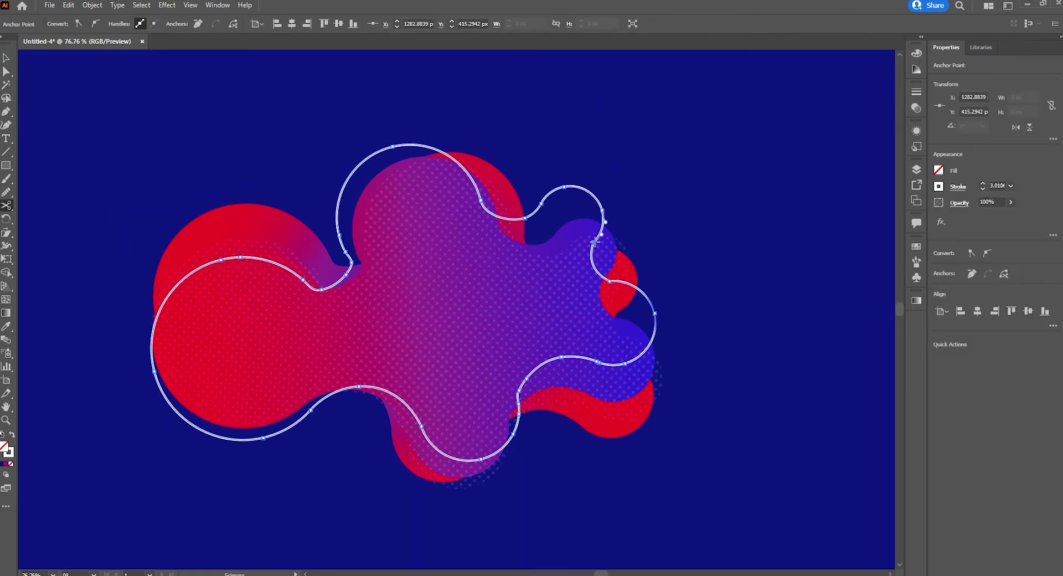
{"action": "left_click", "coordinate": [360, 386]}
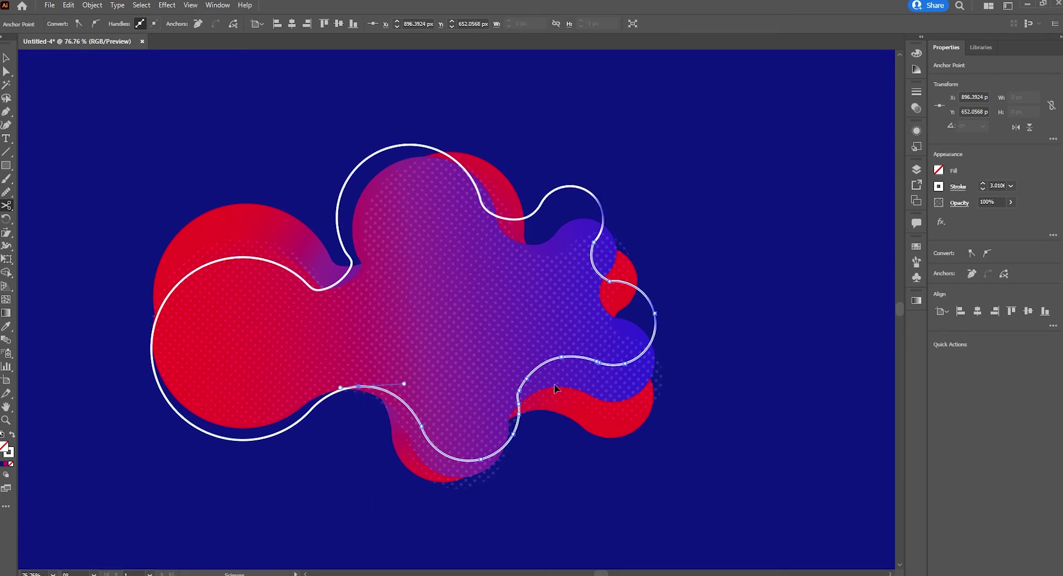
{"action": "key", "text": "v"}
{"action": "key", "text": "Delete"}
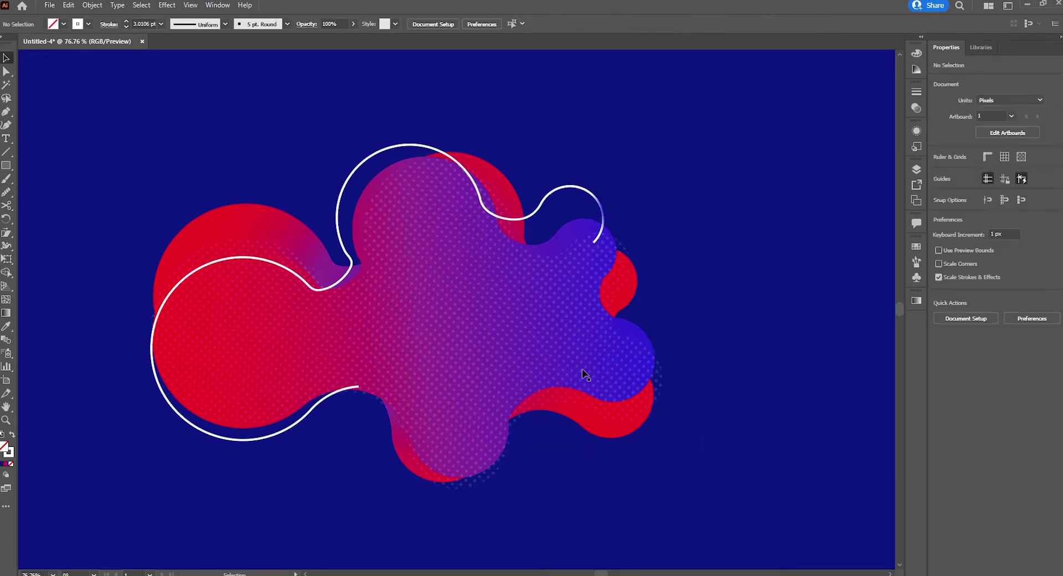
{"action": "scroll", "coordinate": [553, 302], "scroll_direction": "up", "scroll_amount": 3}
- Set the white outline's stroke weight to 2 pt
{"action": "left_click", "coordinate": [619, 103]}
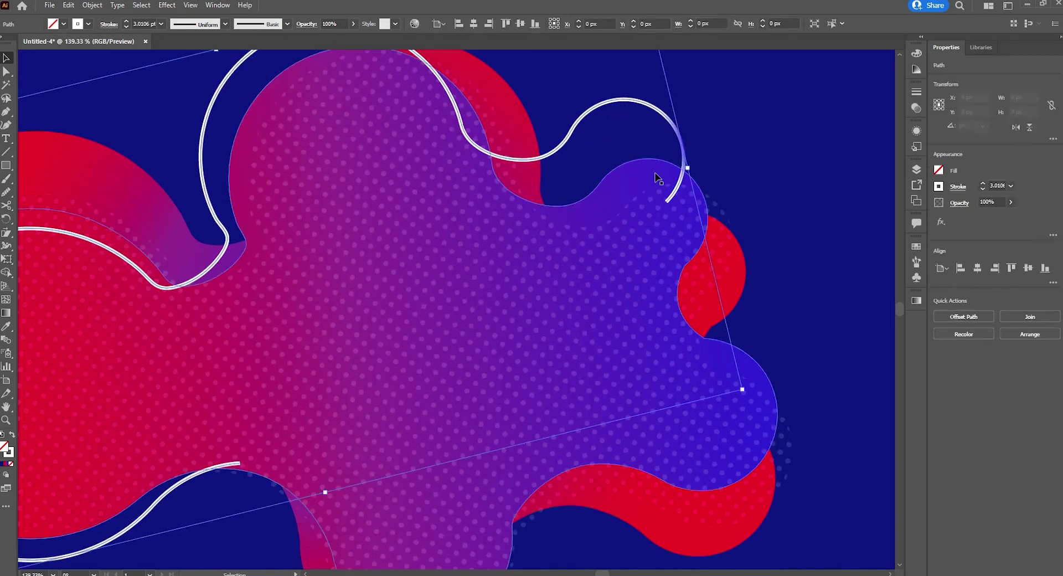
{"action": "left_click", "coordinate": [959, 186]}
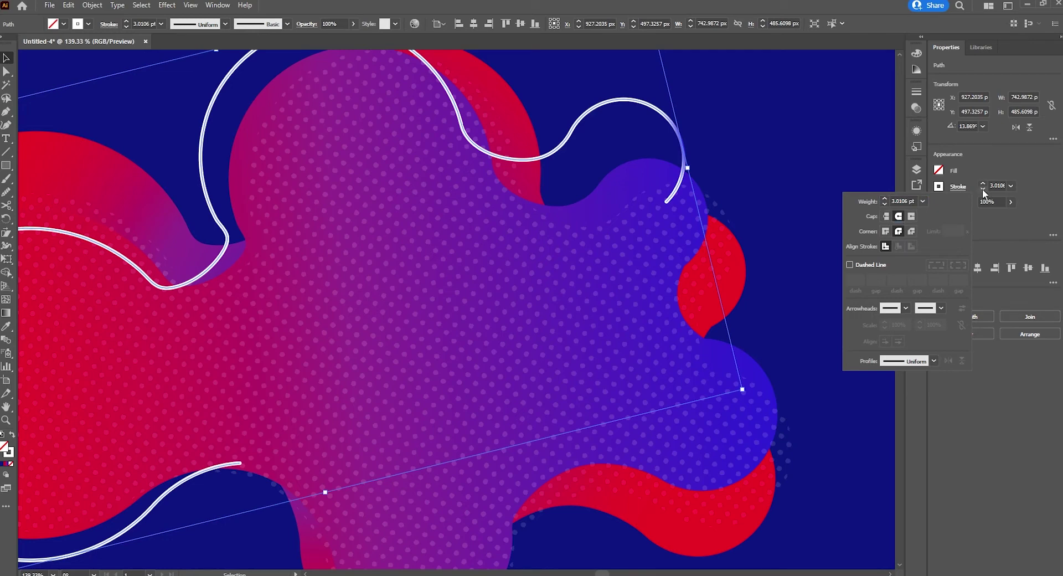
{"action": "key", "text": "Escape"}
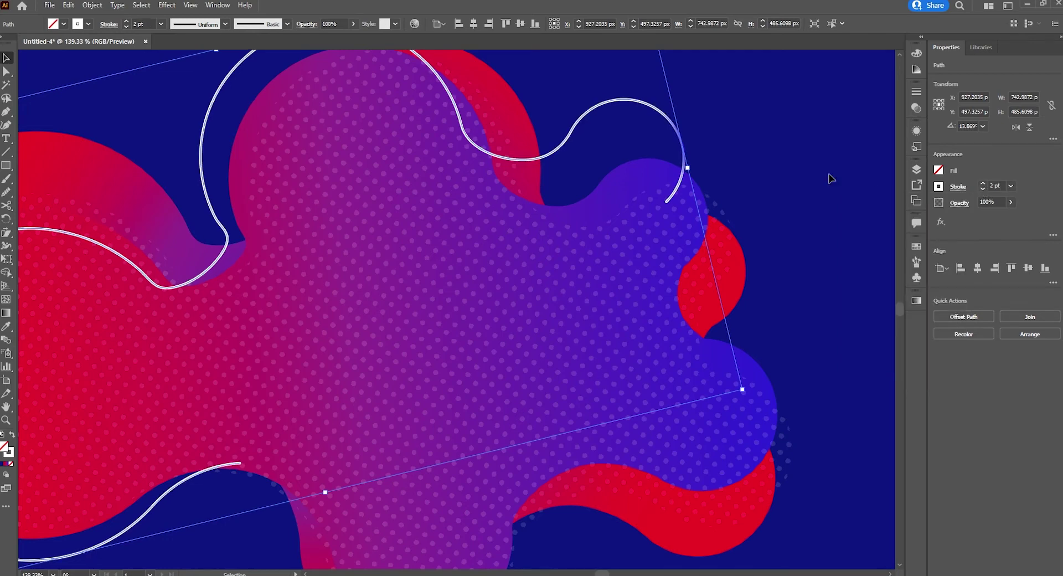
{"action": "left_click", "coordinate": [829, 176]}
{"action": "left_click_drag", "start_coordinate": [498, 287], "coordinate": [567, 277]}
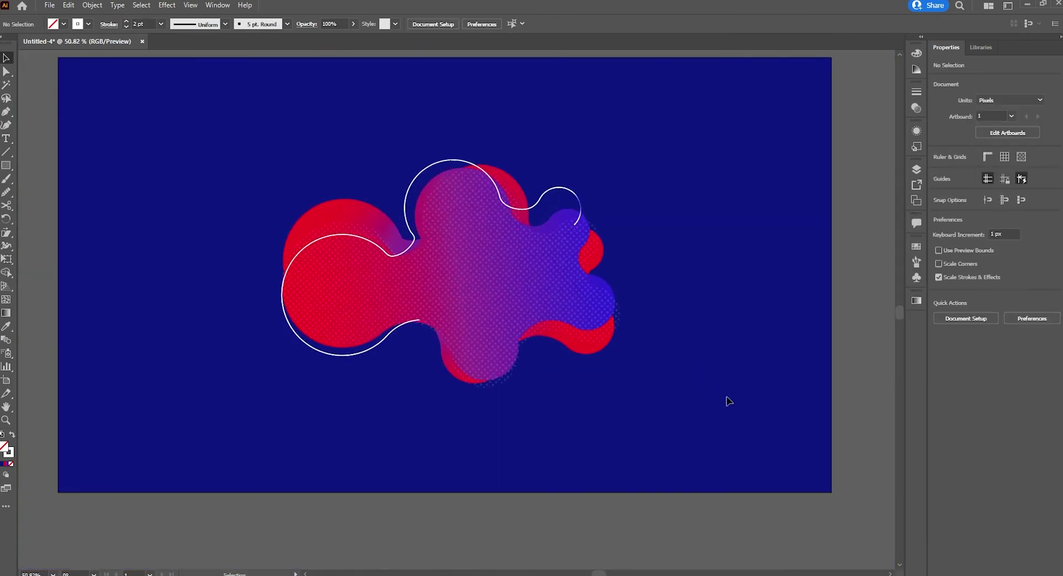
- Apply a gradient to the white outline's stroke
{"action": "left_click", "coordinate": [573, 194]}
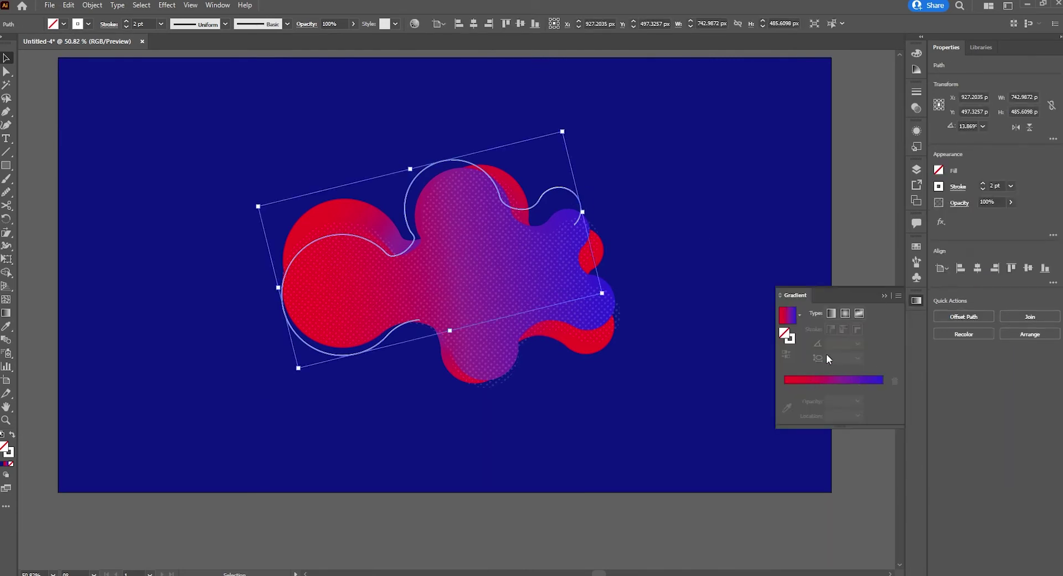
{"action": "left_click", "coordinate": [10, 455]}
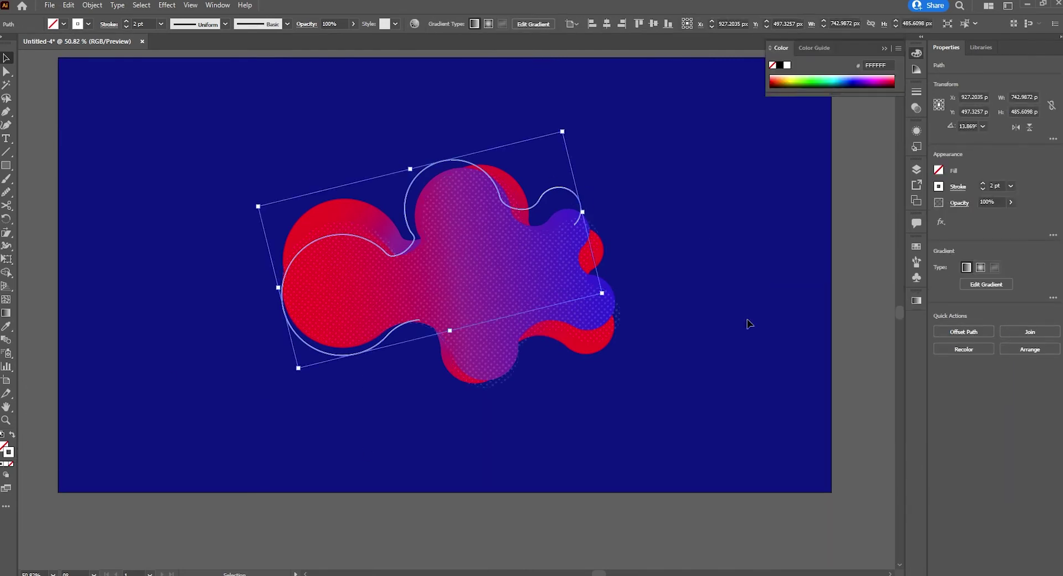
{"action": "left_click", "coordinate": [917, 300]}
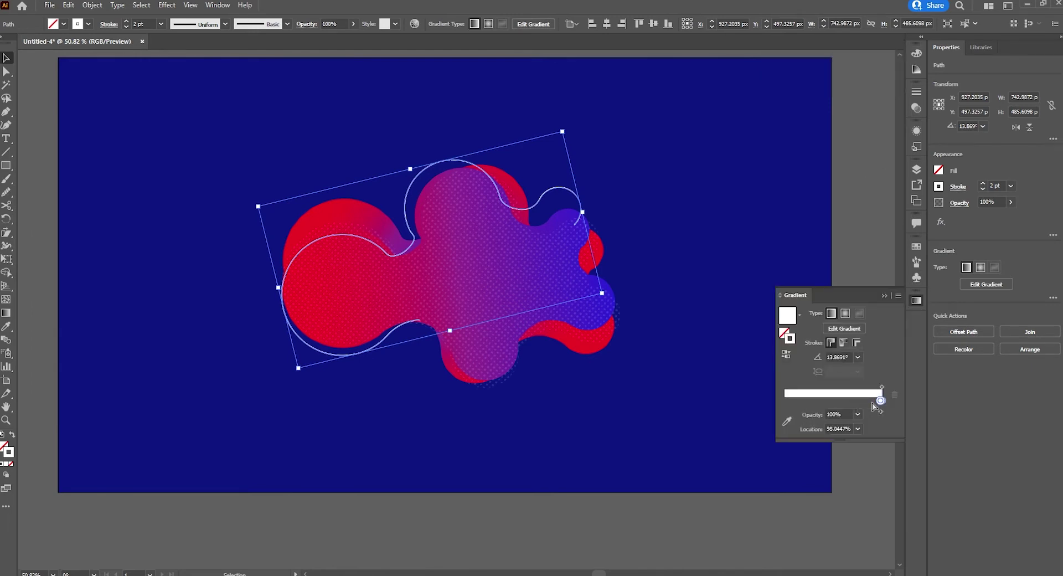
{"action": "left_click", "coordinate": [785, 400]}
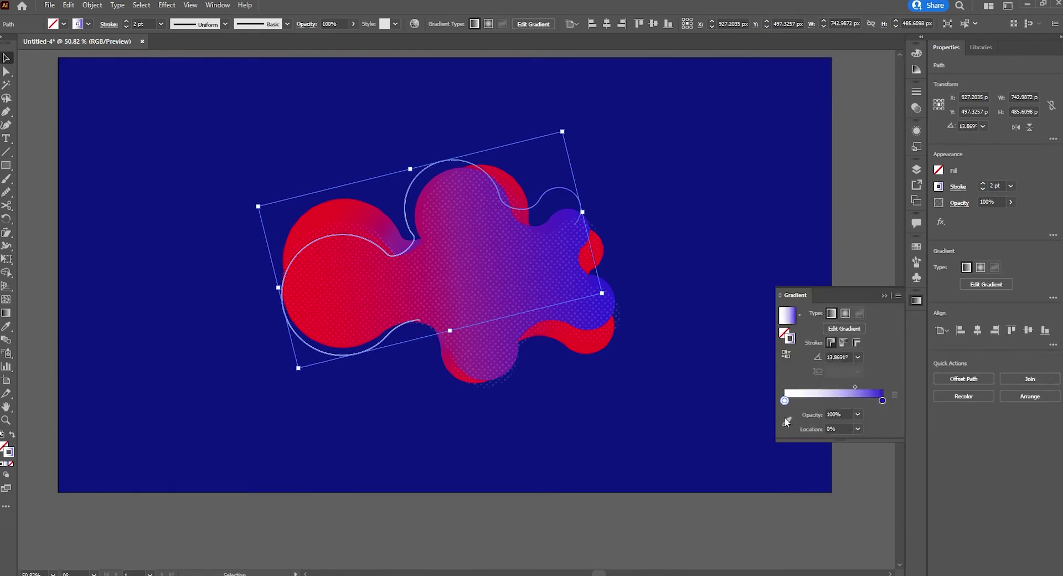
{"action": "double_click", "coordinate": [884, 401]}
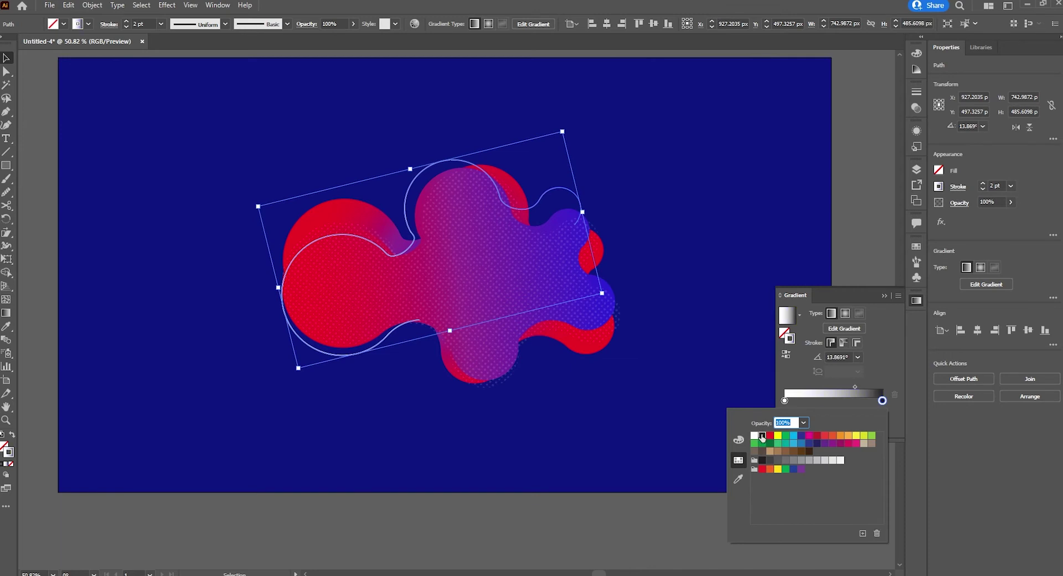
{"action": "left_click", "coordinate": [693, 389]}
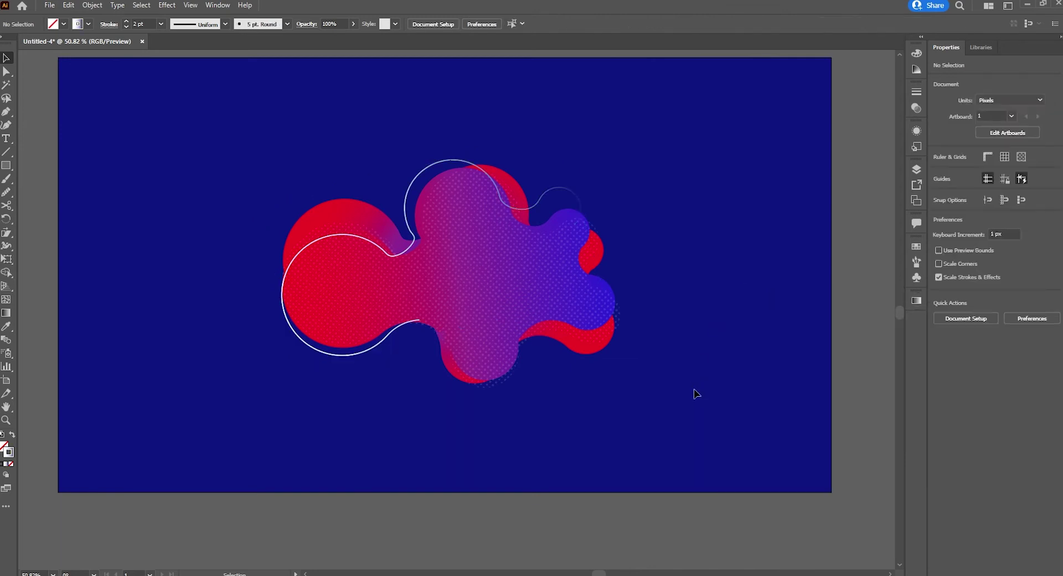
{"action": "key", "text": "z"}
{"action": "left_click_drag", "start_coordinate": [618, 191], "coordinate": [655, 214]}
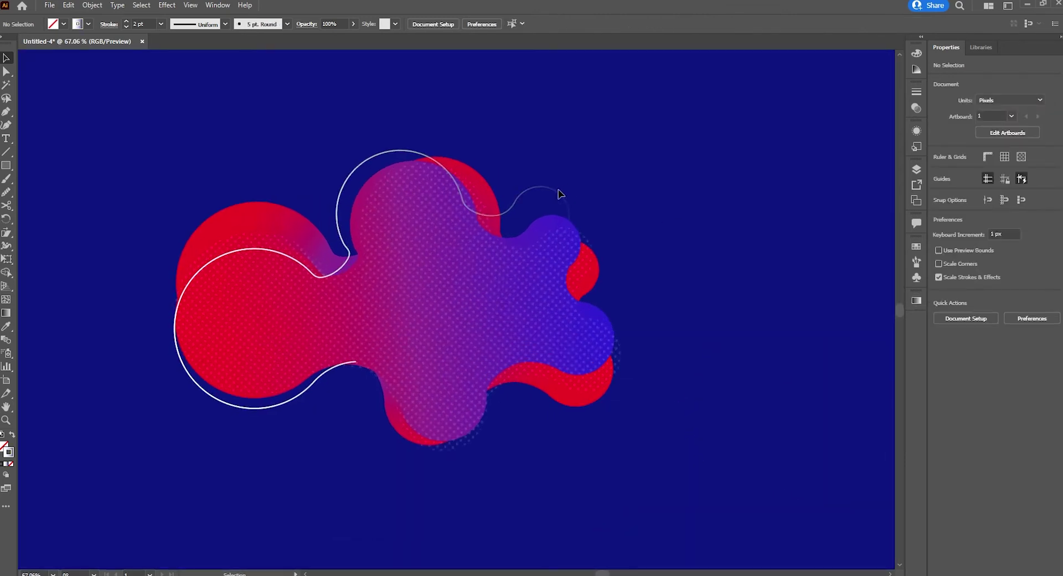
- Set the stroke gradient's stops to light blue and purple, easing the midpoint left
{"action": "left_click", "coordinate": [559, 192]}
{"action": "left_click", "coordinate": [916, 300]}
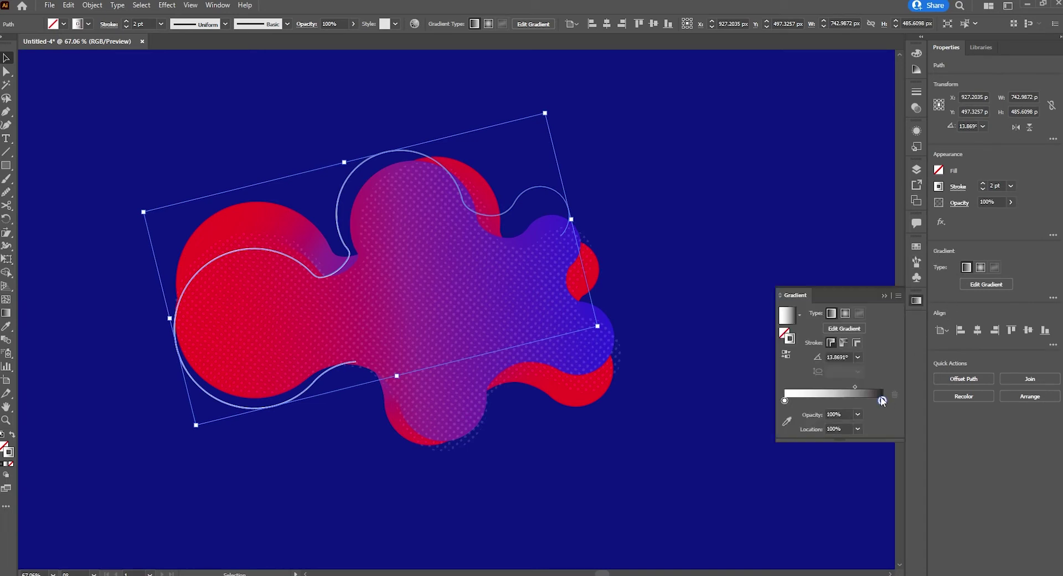
{"action": "double_click", "coordinate": [882, 401]}
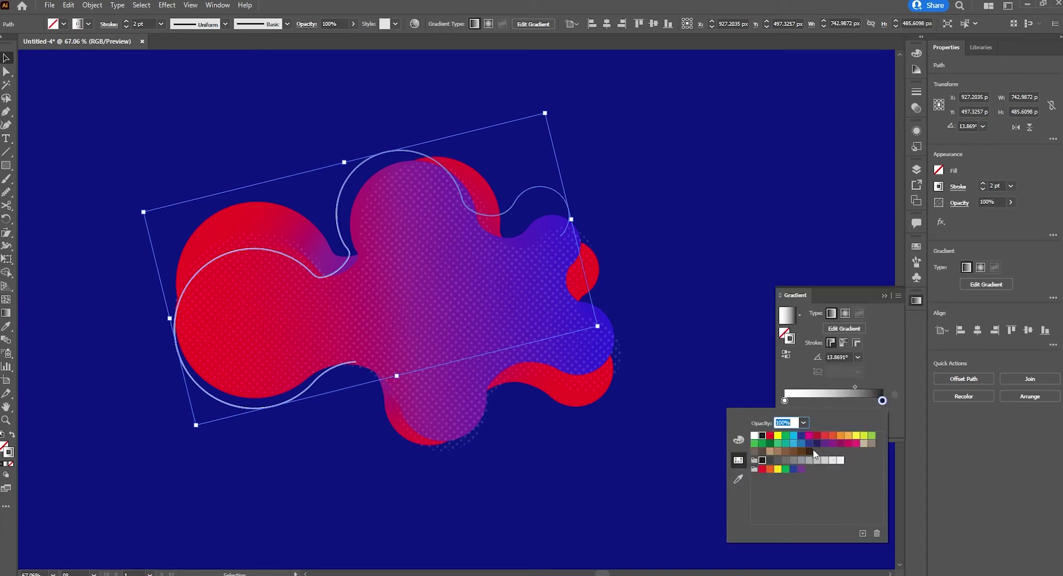
{"action": "left_click", "coordinate": [833, 443]}
{"action": "key", "text": "Escape"}
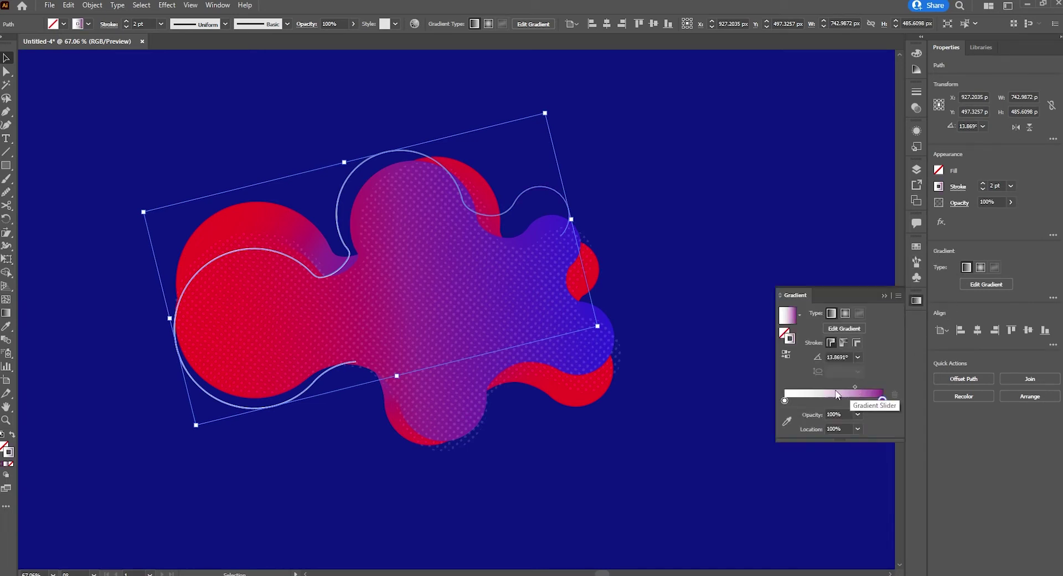
{"action": "left_click_drag", "start_coordinate": [855, 387], "coordinate": [830, 387]}
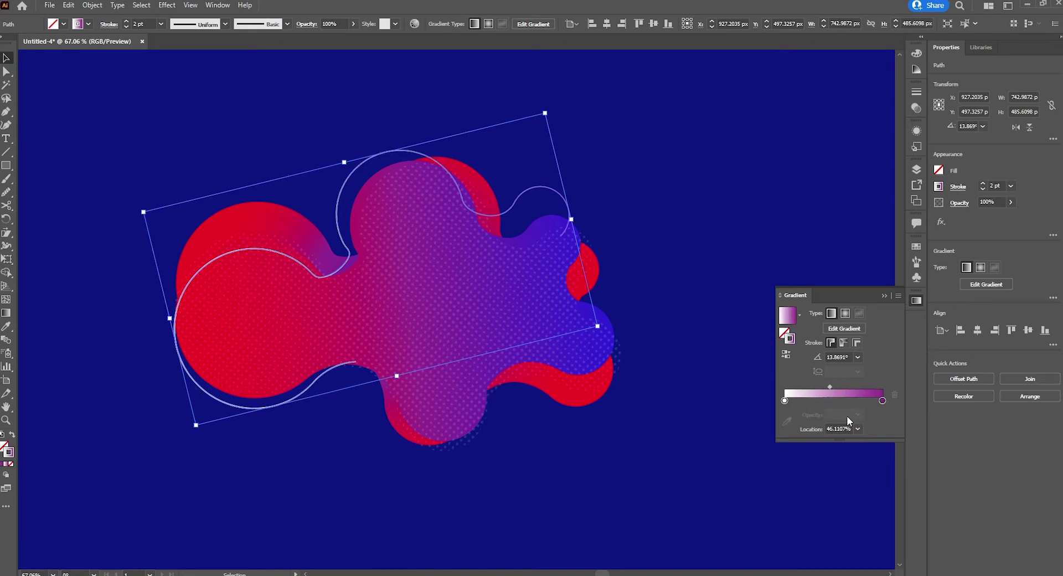
{"action": "double_click", "coordinate": [785, 400]}
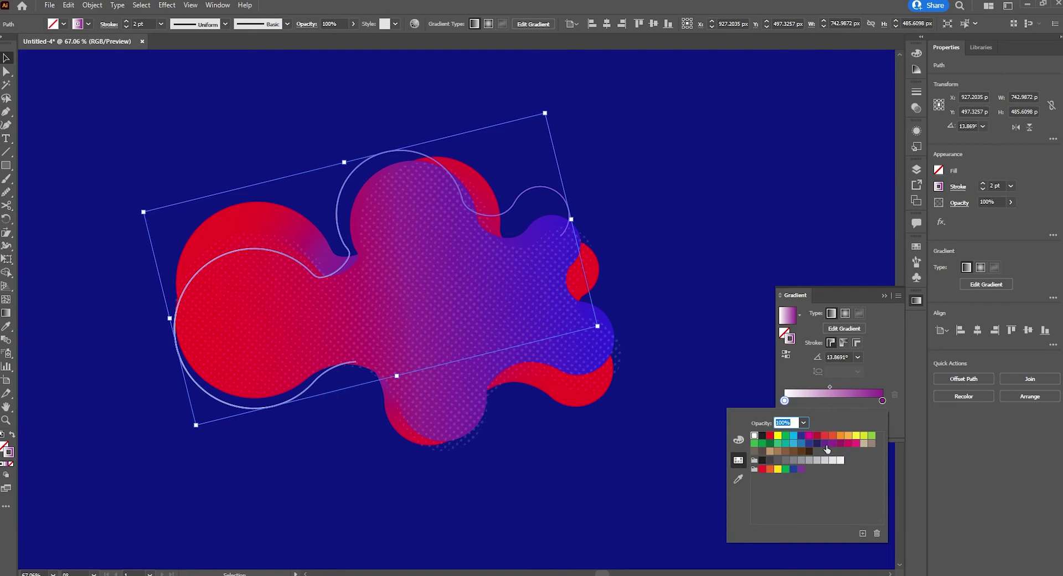
{"action": "left_click", "coordinate": [794, 444]}
{"action": "left_click", "coordinate": [747, 391]}
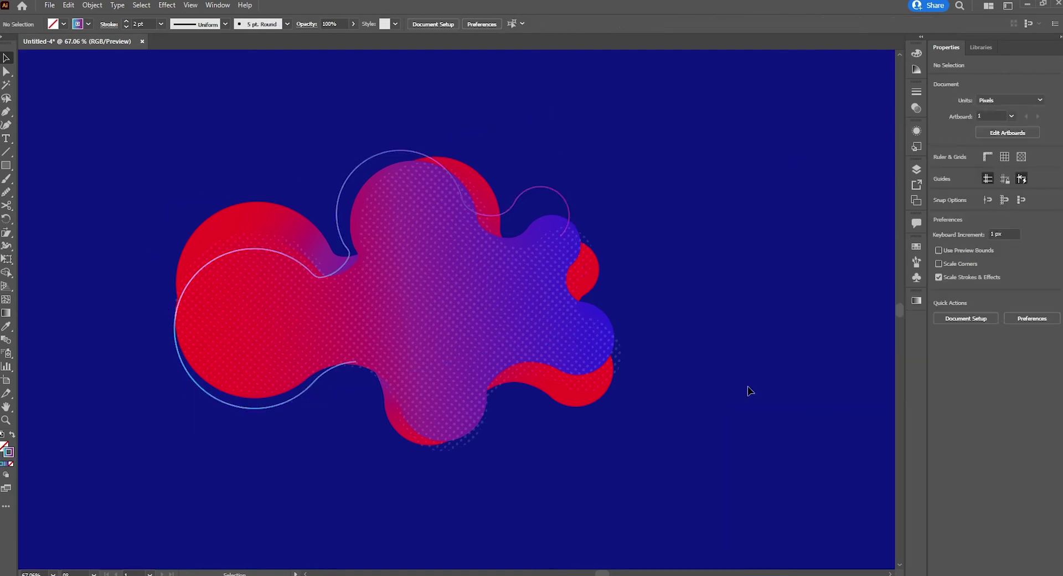
{"action": "mouse_move", "coordinate": [809, 175]}
{"action": "left_mouse_down"}
{"action": "mouse_move", "coordinate": [686, 125]}
{"action": "mouse_move", "coordinate": [834, 282]}
{"action": "left_mouse_up"}
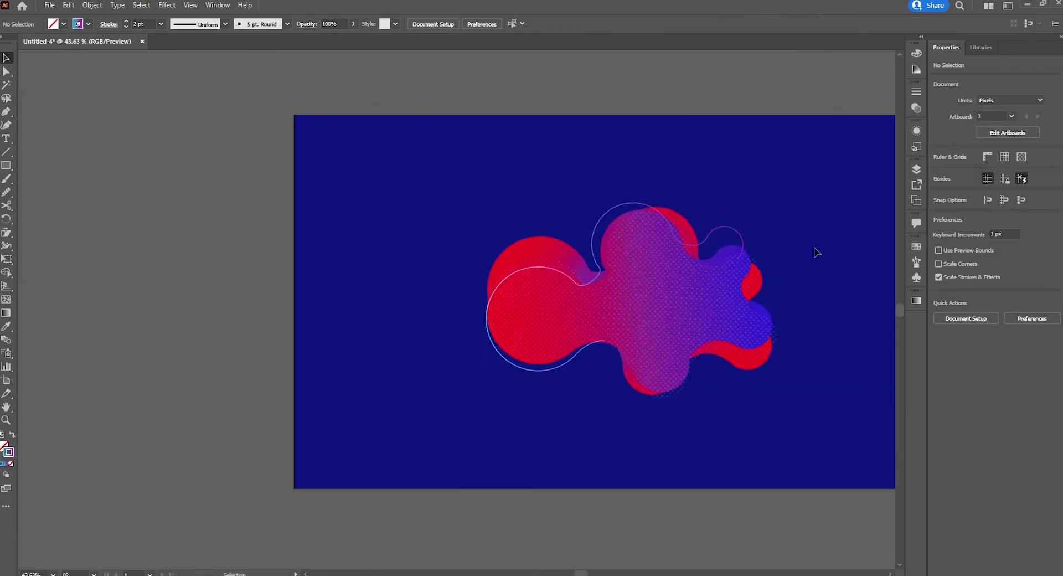
- Check the outline's Lighten blending mode in the Transparency panel
{"action": "left_click", "coordinate": [727, 233]}
{"action": "left_click", "coordinate": [917, 108]}
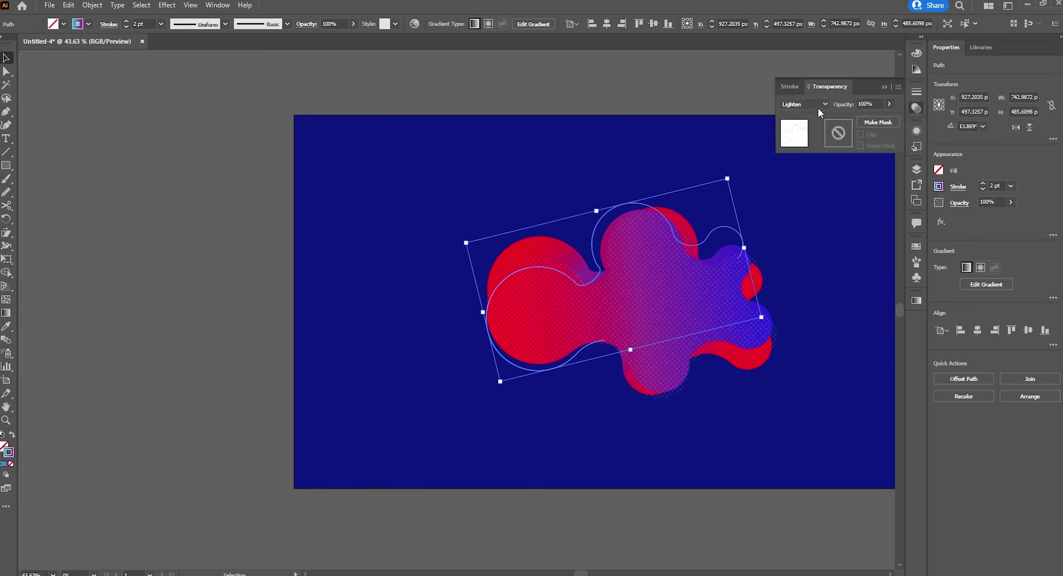
{"action": "left_click", "coordinate": [806, 101]}
{"action": "left_click", "coordinate": [816, 282]}
- Deselect the outline, zoom in on the artwork and pick the Line Segment Tool
{"action": "left_click", "coordinate": [824, 391]}
{"action": "key", "text": "z"}
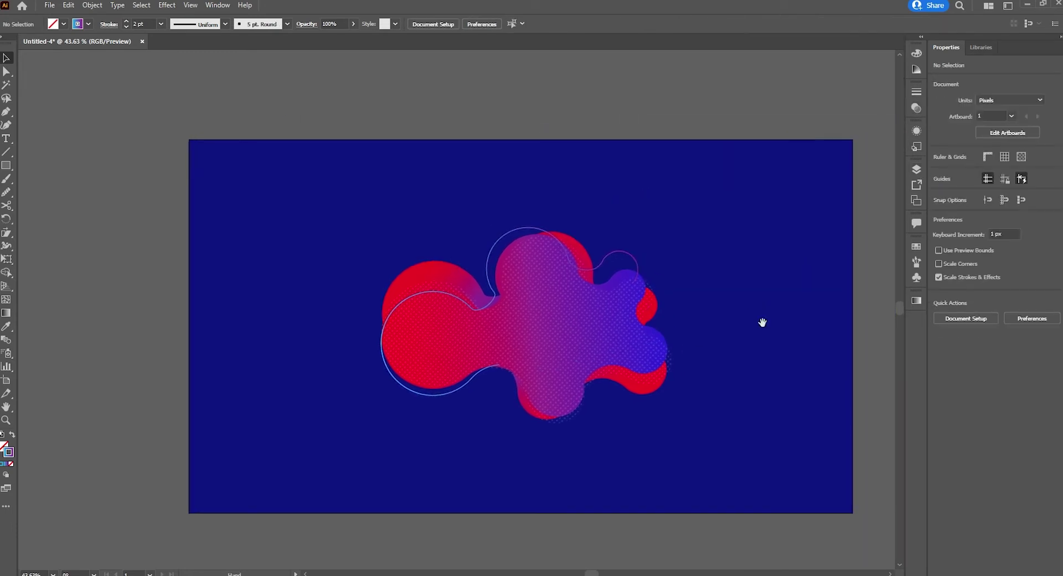
{"action": "left_click_drag", "start_coordinate": [762, 321], "coordinate": [702, 320]}
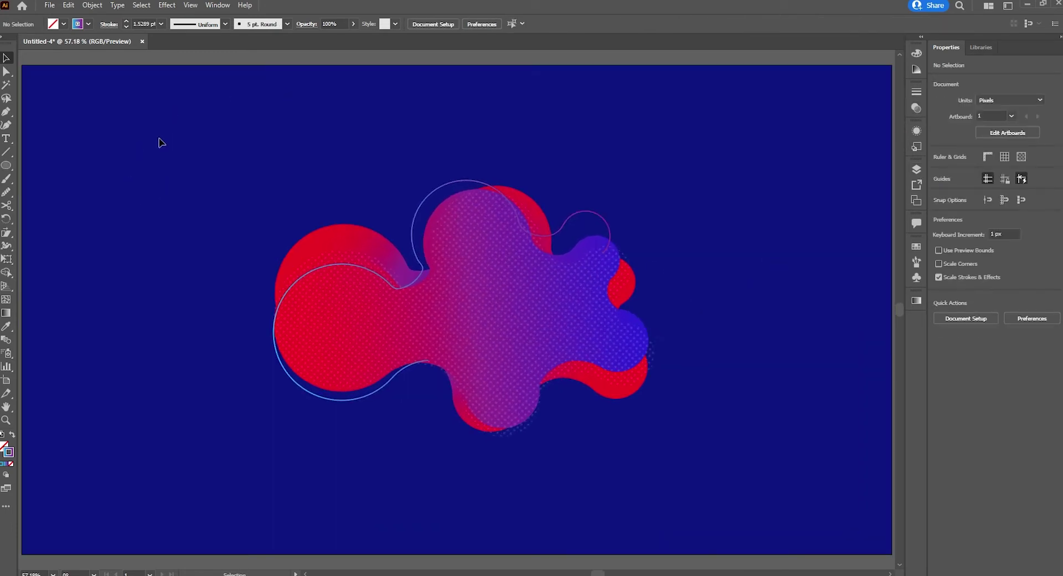
{"action": "left_click", "coordinate": [8, 157]}
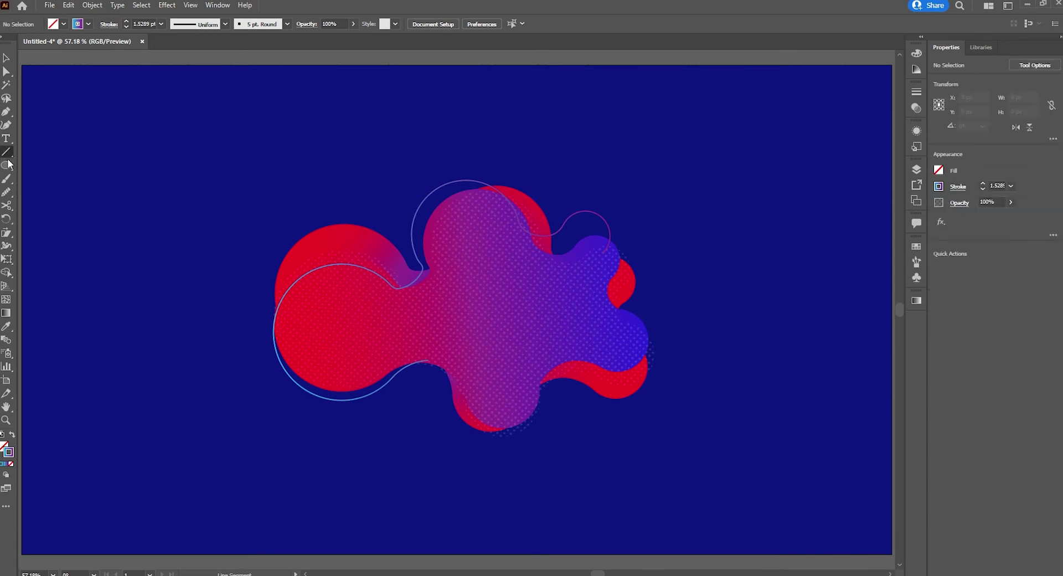
- Set the stroke colour to white #ffffff and draw a horizontal line near the top left
{"action": "double_click", "coordinate": [10, 457]}
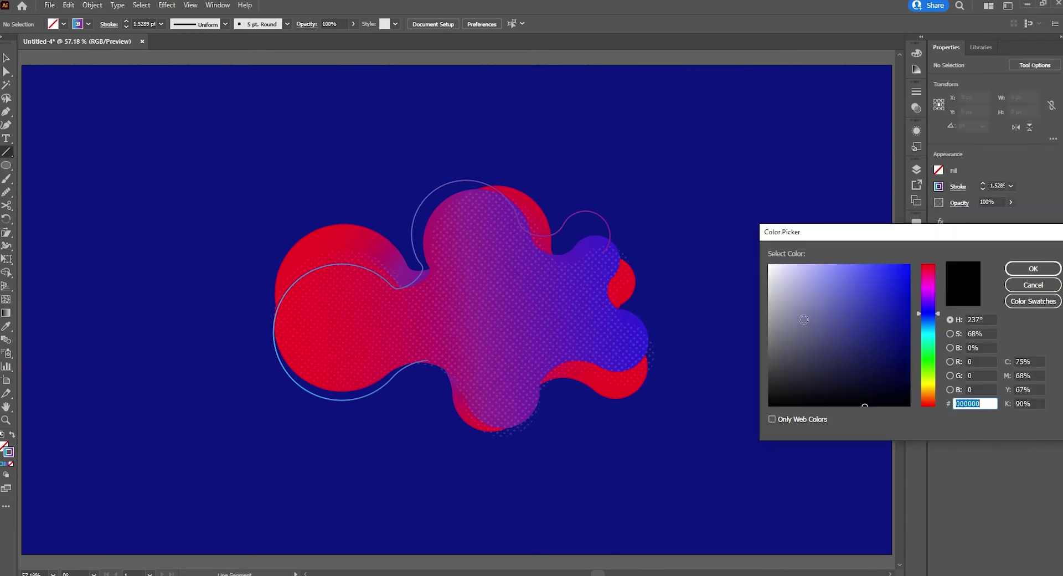
{"action": "type", "text": "ffffff"}
{"action": "left_click", "coordinate": [1021, 269]}
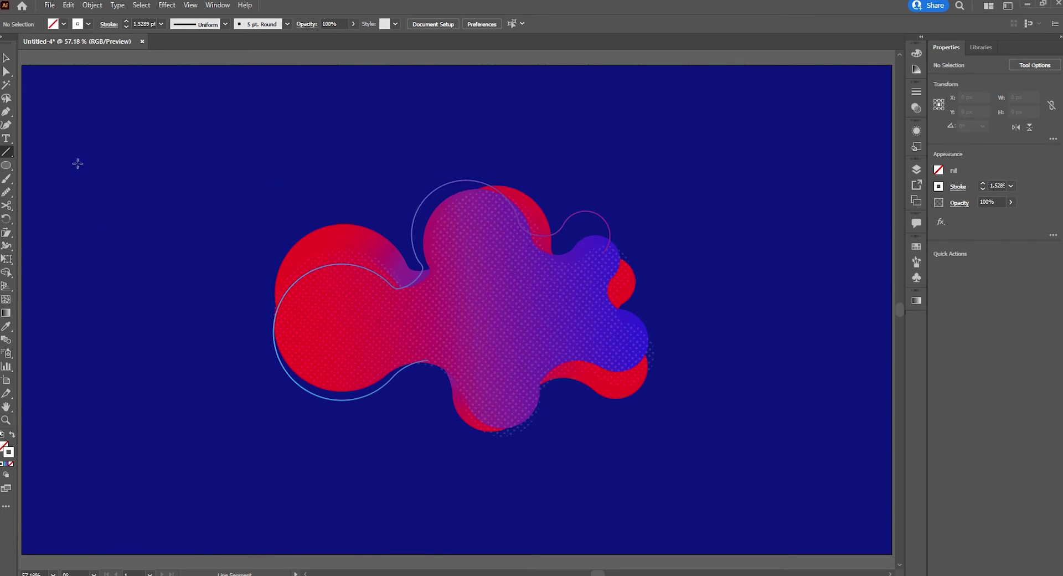
{"action": "left_click_drag", "start_coordinate": [66, 158], "coordinate": [203, 172]}
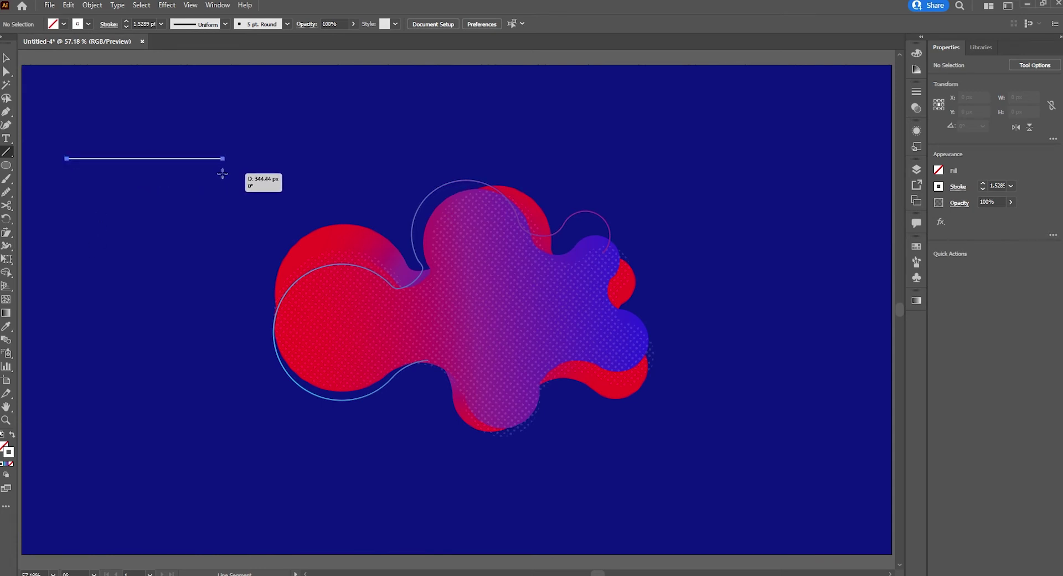
{"action": "left_click_drag", "start_coordinate": [202, 172], "coordinate": [221, 171]}
{"action": "key", "text": "v"}
{"action": "left_click", "coordinate": [148, 113]}
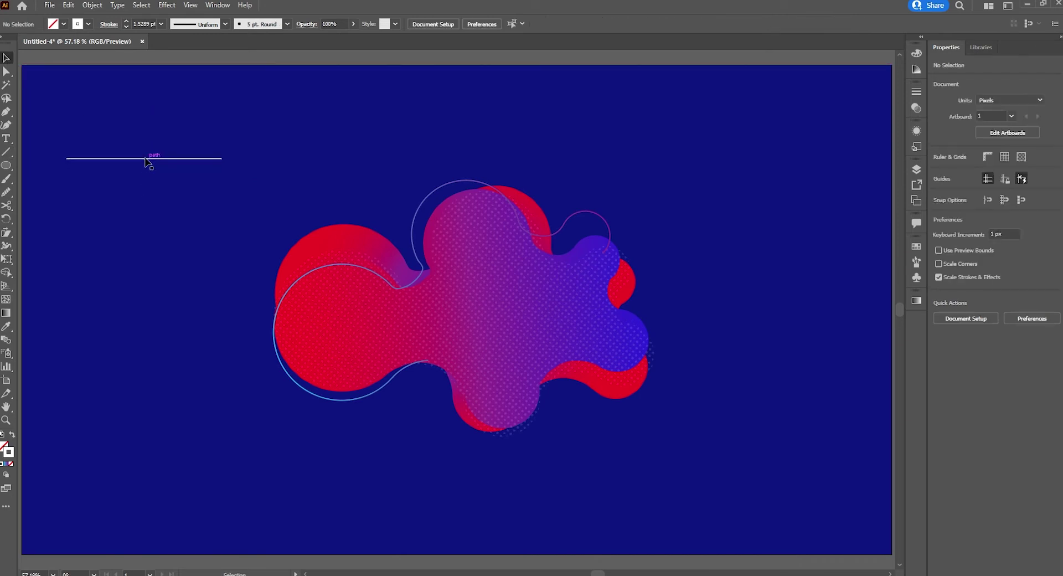
- Alt-drag a copy of the line downward and repeat with Ctrl+D to build an evenly spaced stack
{"action": "left_click_drag", "start_coordinate": [145, 160], "coordinate": [145, 167]}
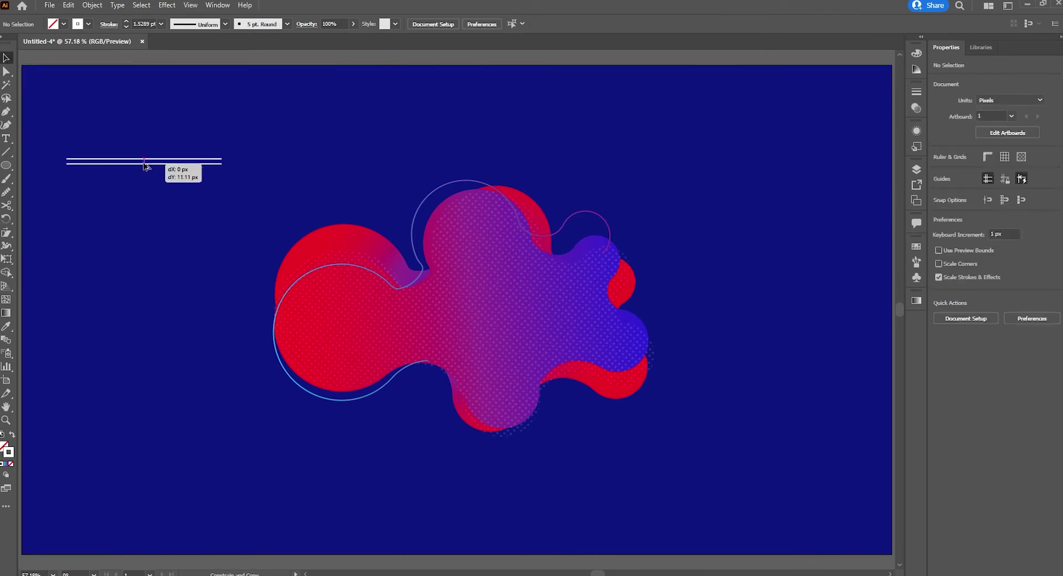
{"action": "key", "text": "ctrl+d"}
{"action": "key", "text": "ctrl+d"}
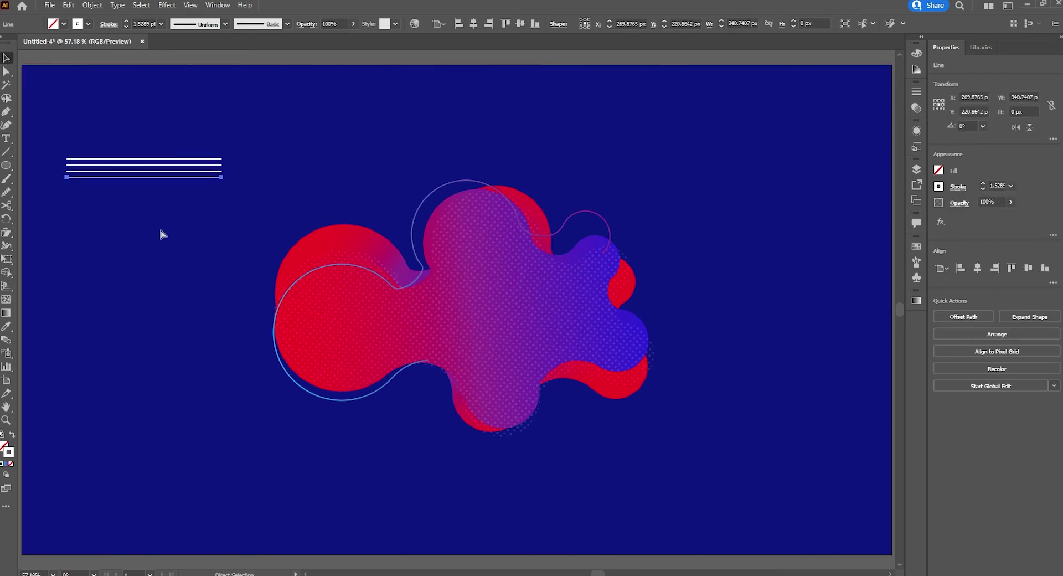
{"action": "key", "text": "ctrl+d"}
{"action": "key", "text": "ctrl+d"}
{"action": "key", "text": "ctrl+d"}
{"action": "key", "text": "ctrl+d"}
{"action": "key", "text": "ctrl+d"}
{"action": "key", "text": "ctrl+d"}
{"action": "key", "text": "ctrl+d"}
{"action": "key", "text": "ctrl+d"}
{"action": "key", "text": "ctrl+d"}
{"action": "key", "text": "ctrl+d"}
{"action": "key", "text": "ctrl+d"}
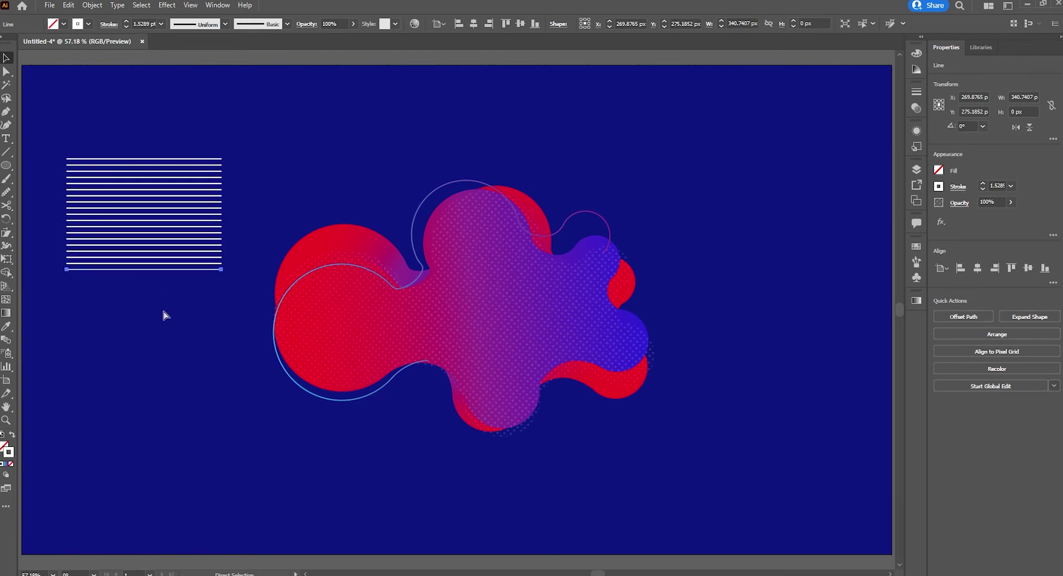
{"action": "key", "text": "ctrl+d"}
{"action": "key", "text": "ctrl+d"}
- Select all the stacked lines
{"action": "left_click_drag", "start_coordinate": [129, 352], "coordinate": [101, 131]}
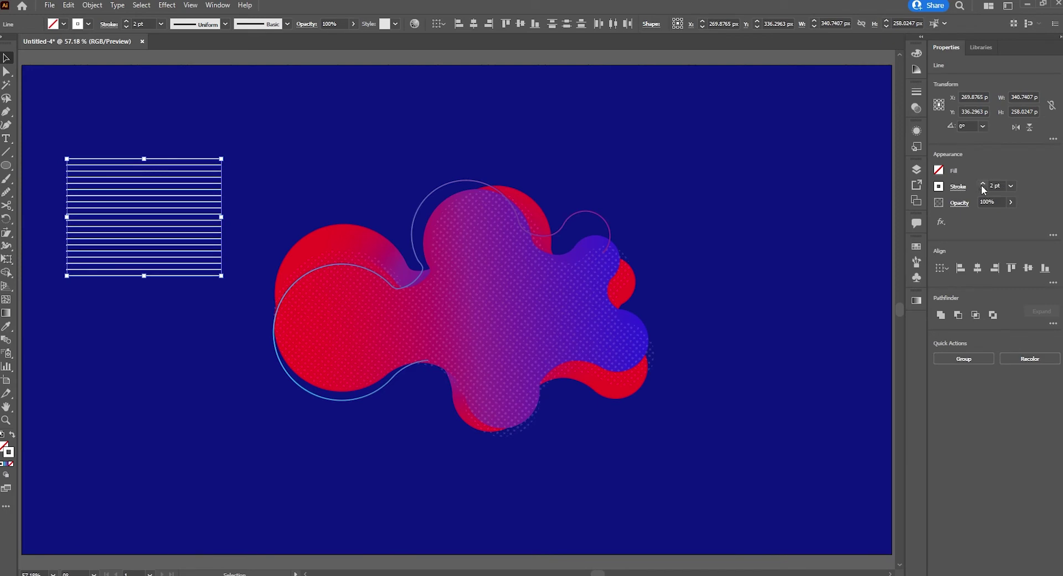
{"action": "left_click", "coordinate": [256, 156]}
{"action": "left_click_drag", "start_coordinate": [107, 130], "coordinate": [209, 317]}
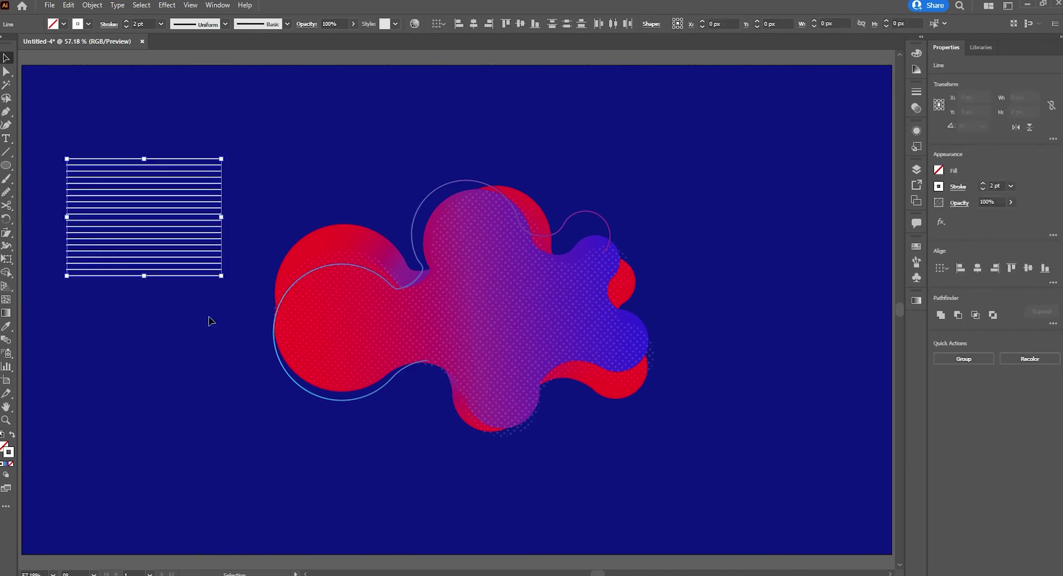
{"action": "left_click", "coordinate": [99, 6]}
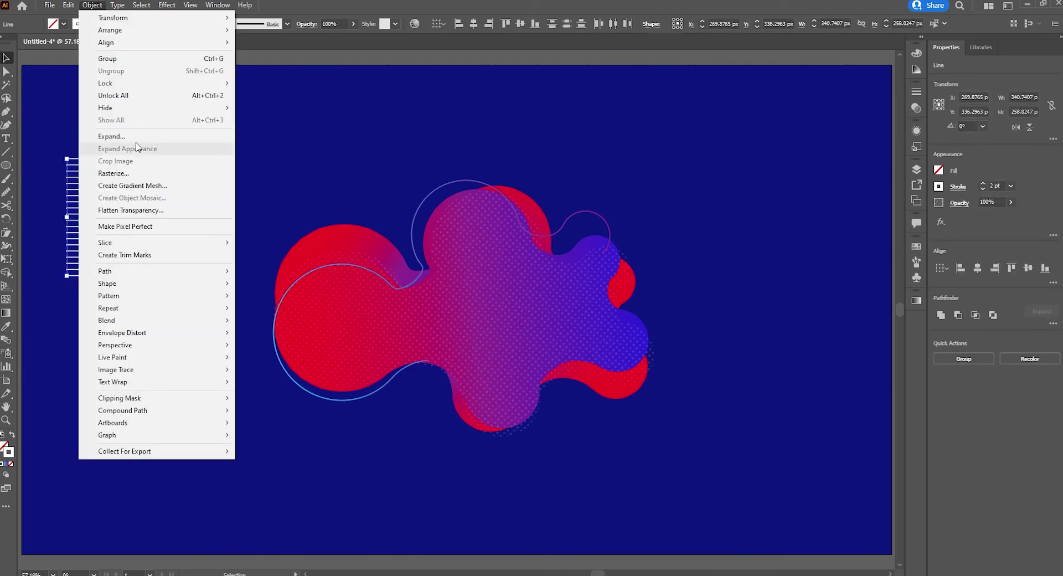
- Expand the selected lines' fill and stroke into filled shapes
{"action": "left_click", "coordinate": [176, 138]}
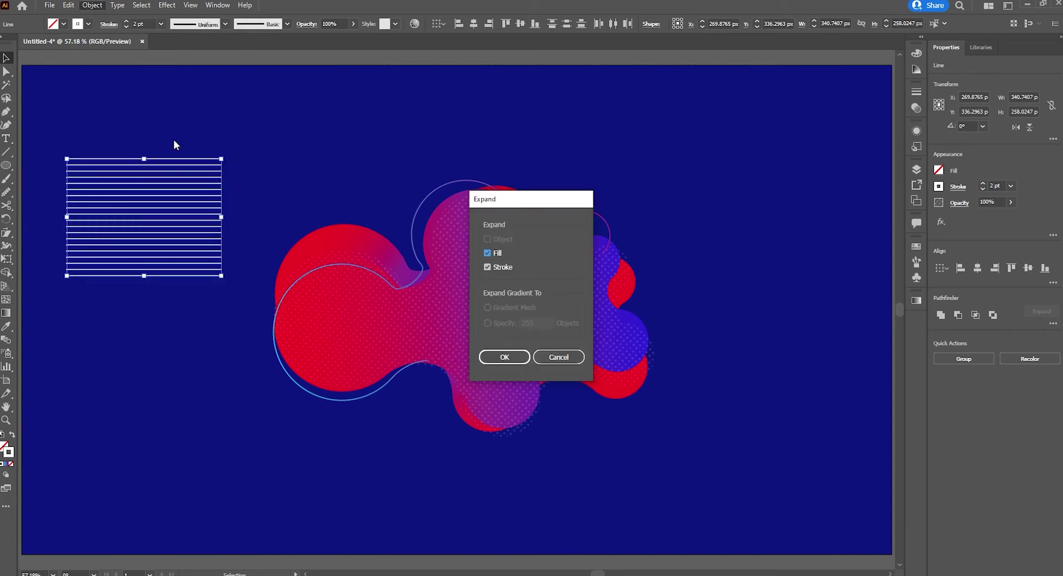
{"action": "left_click", "coordinate": [504, 357]}
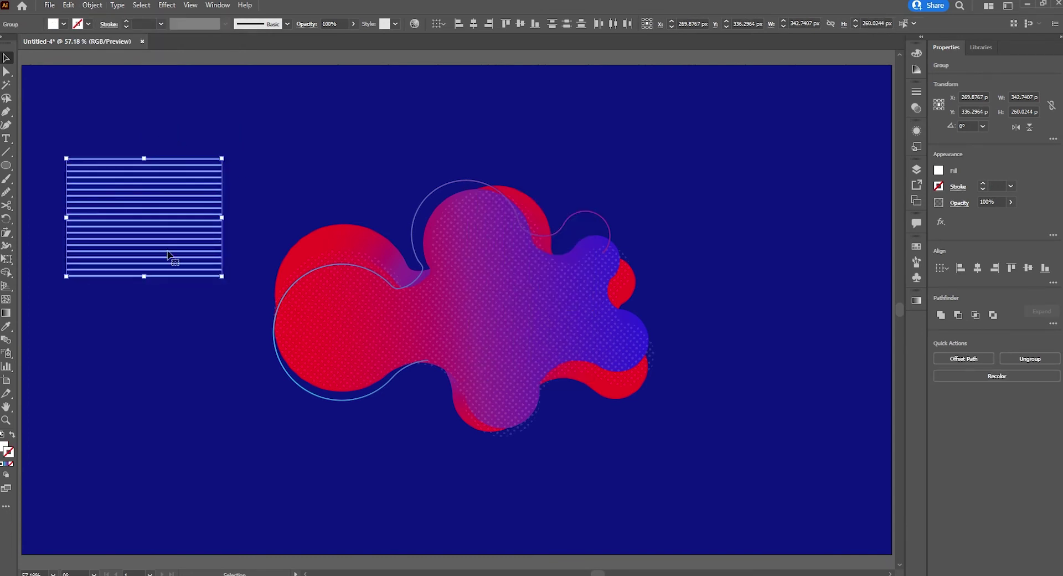
{"action": "left_click_drag", "start_coordinate": [174, 244], "coordinate": [303, 265]}
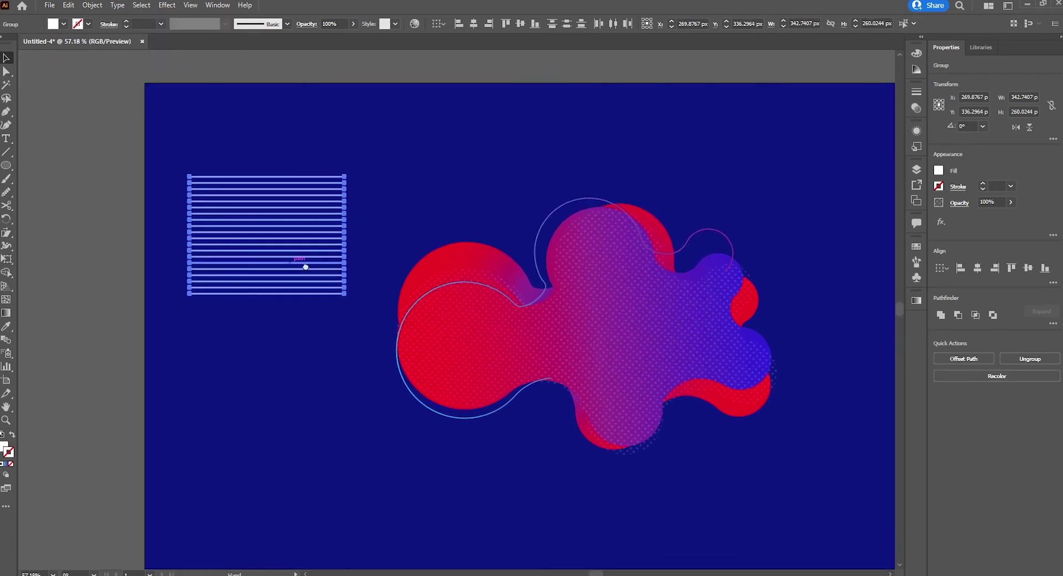
{"action": "scroll", "coordinate": [304, 266], "scroll_direction": "up", "scroll_amount": 3}
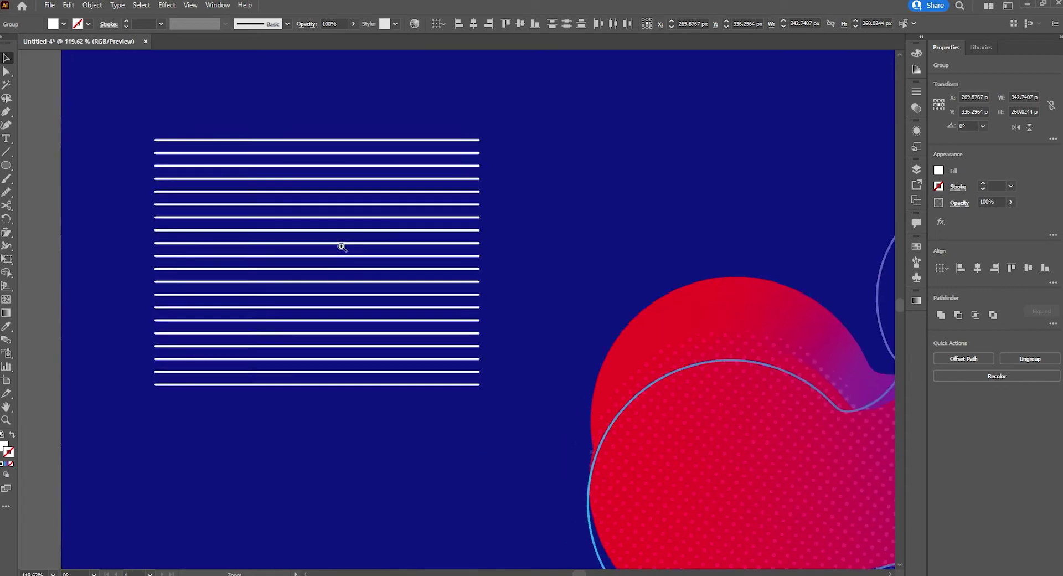
- Combine the expanded lines into a single compound path
{"action": "left_click", "coordinate": [94, 6]}
{"action": "mouse_move", "coordinate": [122, 410]}
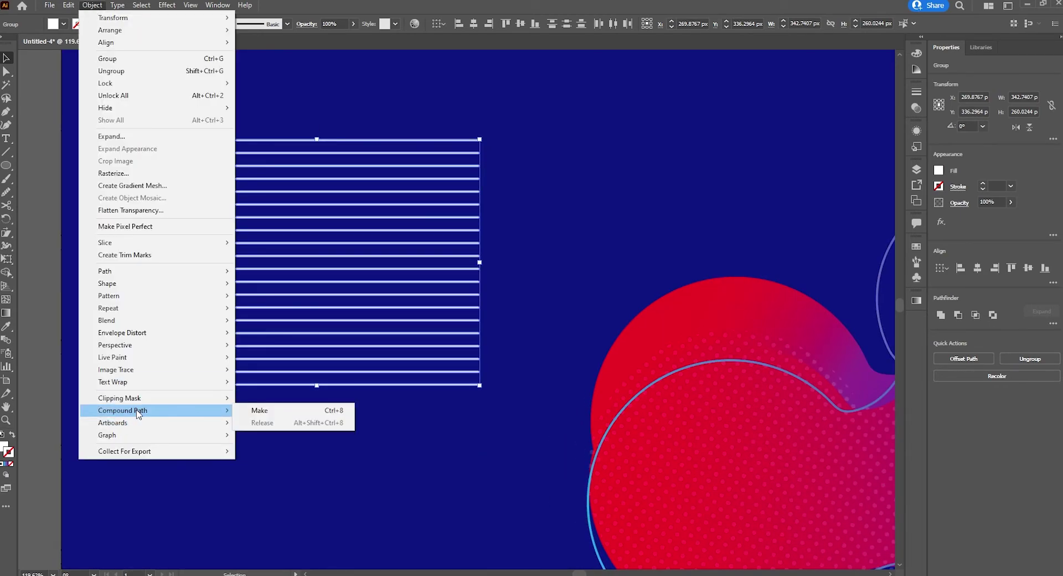
{"action": "left_click", "coordinate": [307, 414]}
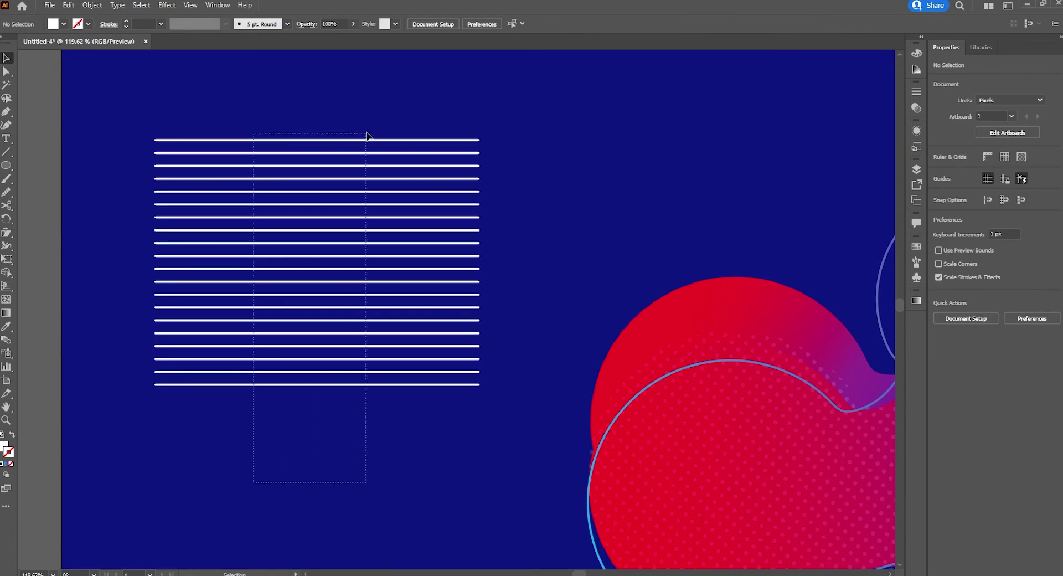
{"action": "scroll", "coordinate": [310, 150], "scroll_direction": "down", "scroll_amount": 2}
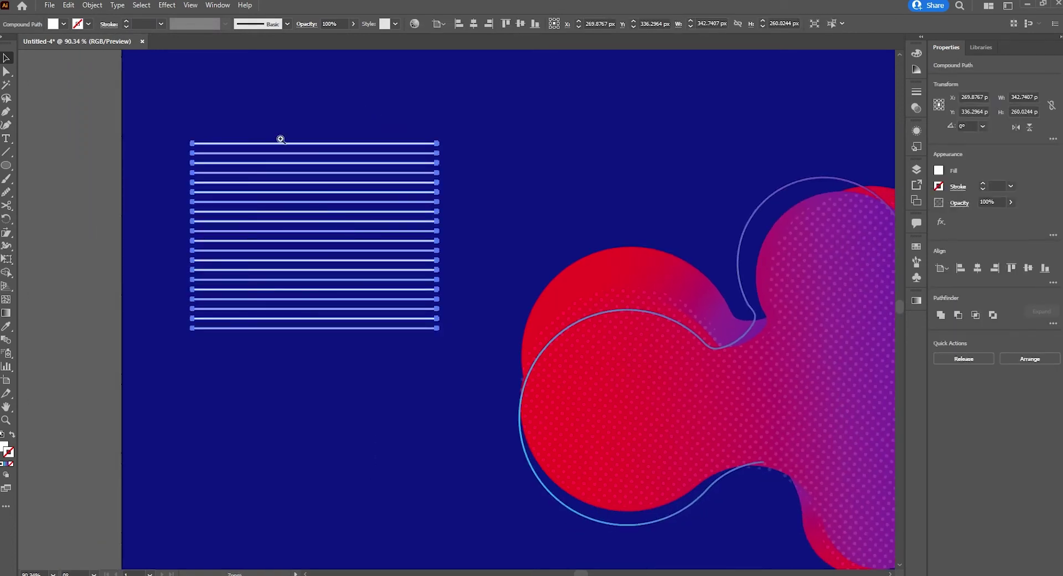
{"action": "scroll", "coordinate": [281, 139], "scroll_direction": "down", "scroll_amount": 1}
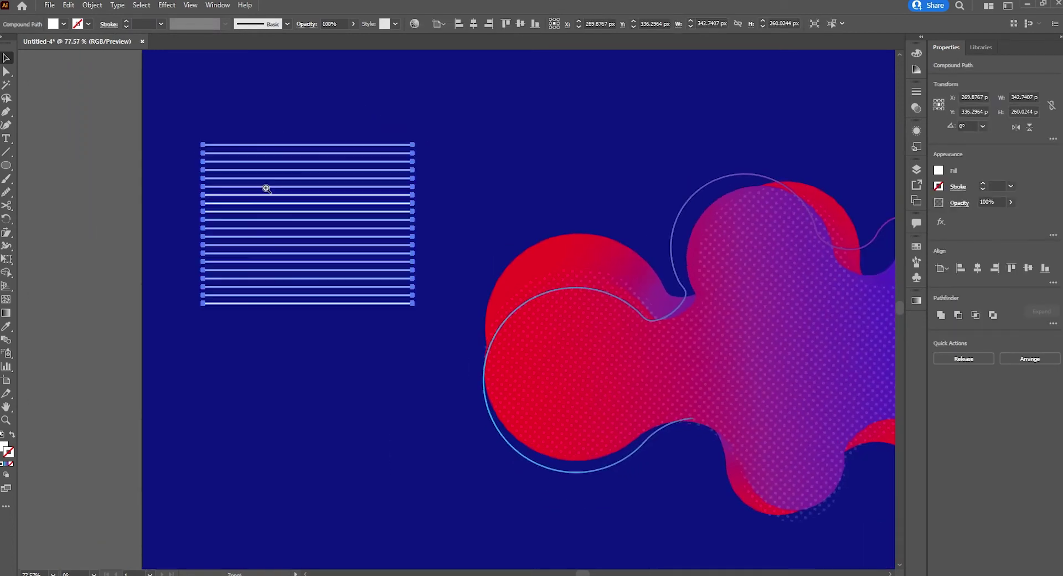
- Copy the blob's gradient onto the stripes with the Eyedropper and reselect them
{"action": "left_click", "coordinate": [6, 326]}
{"action": "left_click", "coordinate": [590, 230]}
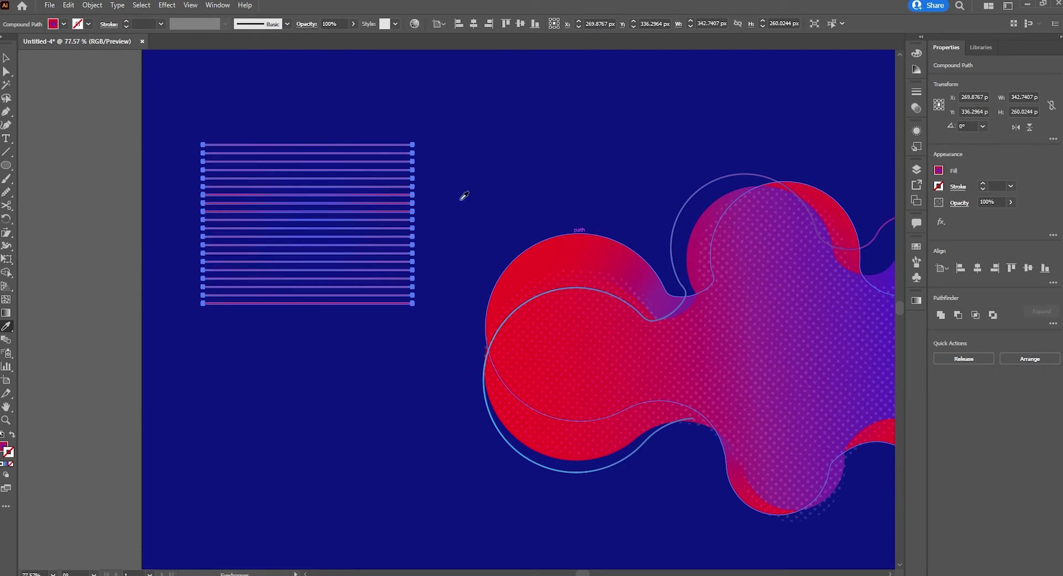
{"action": "key", "text": "v"}
{"action": "left_click", "coordinate": [347, 408]}
{"action": "left_click_drag", "start_coordinate": [278, 114], "coordinate": [338, 390]}
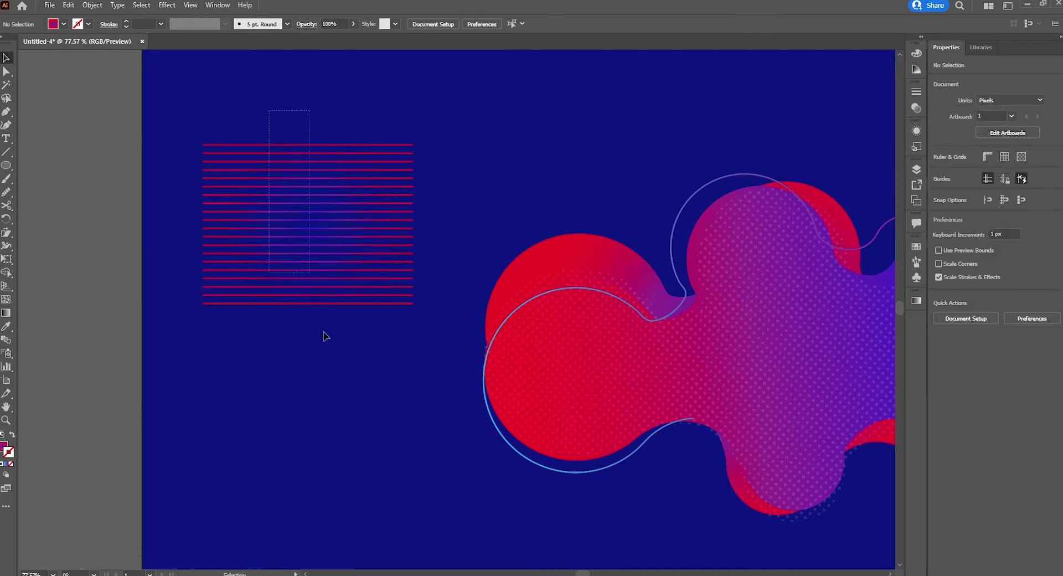
- Make the stripes' gradient Linear and move its middle stop to about 48%
{"action": "left_click", "coordinate": [917, 302]}
{"action": "left_click", "coordinate": [7, 447]}
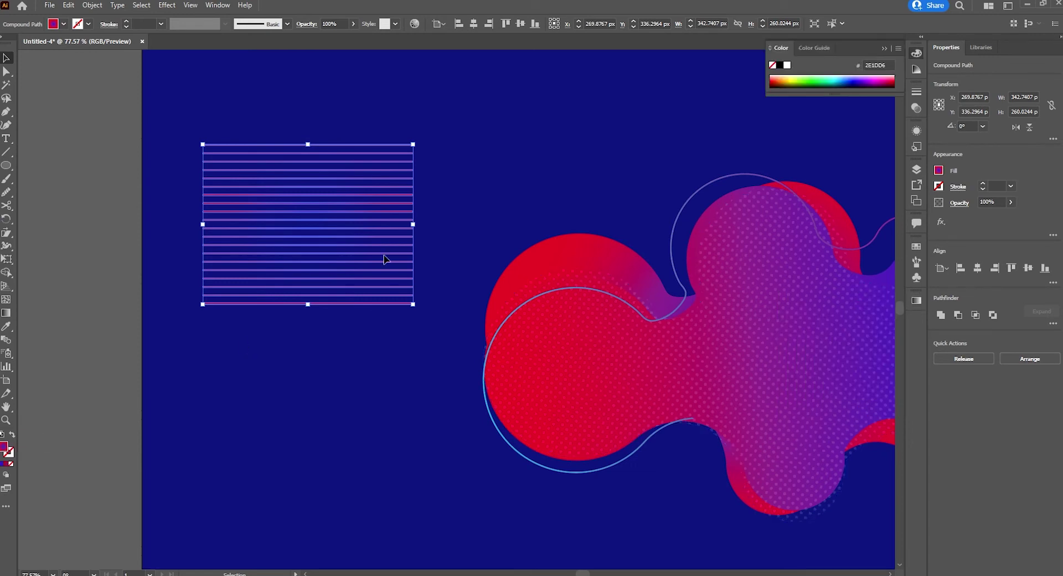
{"action": "left_click", "coordinate": [917, 303]}
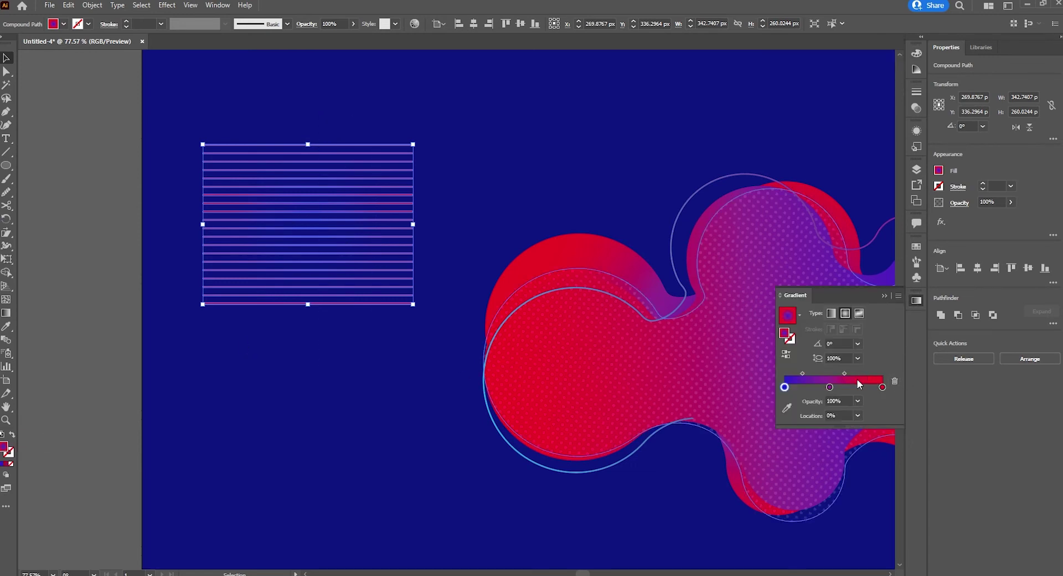
{"action": "left_click", "coordinate": [831, 314]}
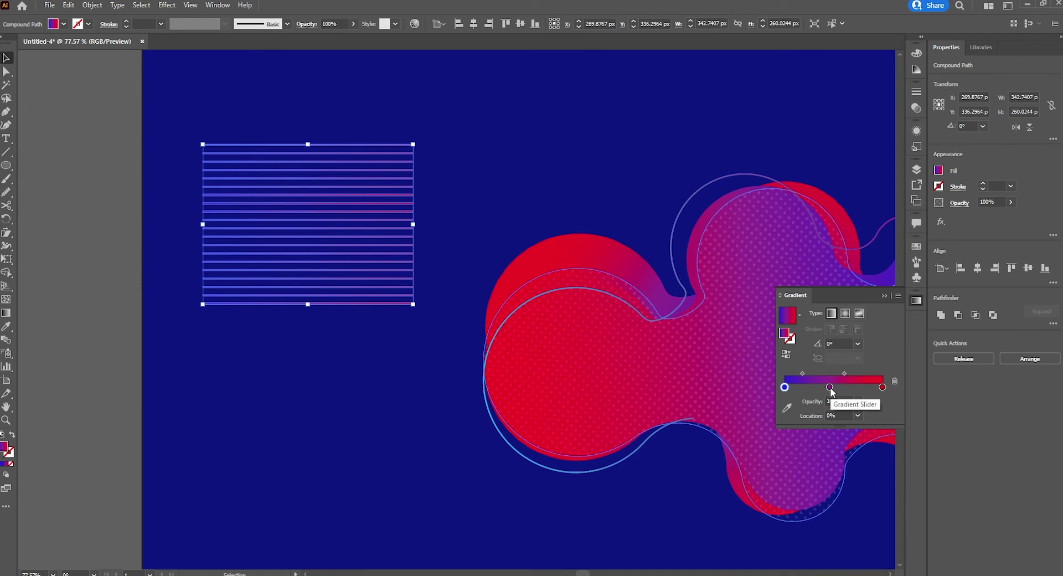
{"action": "left_click_drag", "start_coordinate": [830, 387], "coordinate": [853, 375]}
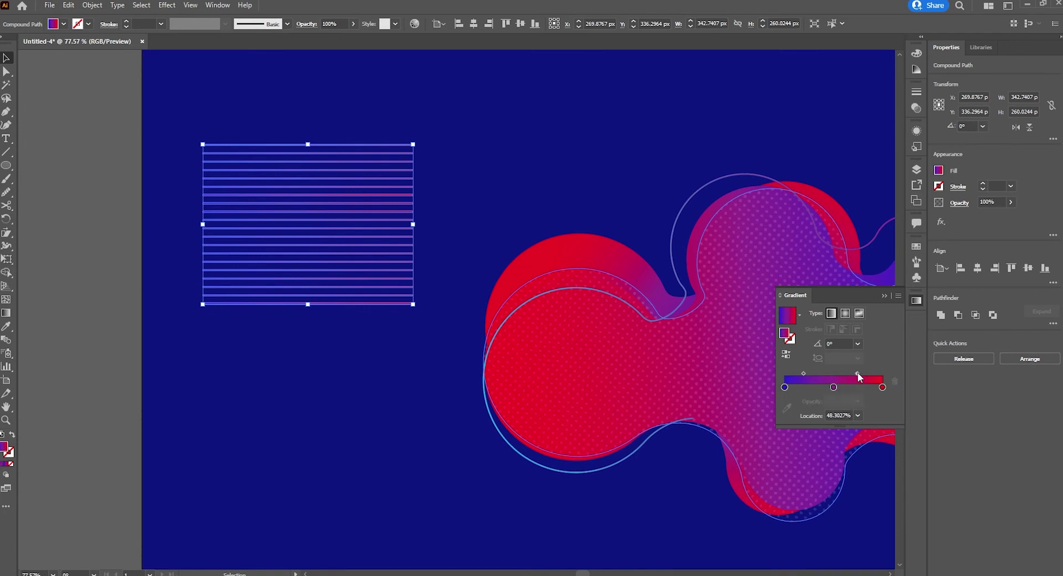
{"action": "left_click", "coordinate": [346, 422]}
{"action": "scroll", "coordinate": [200, 308], "scroll_direction": "down", "scroll_amount": 2}
{"action": "scroll", "coordinate": [399, 244], "scroll_direction": "down", "scroll_amount": 2}
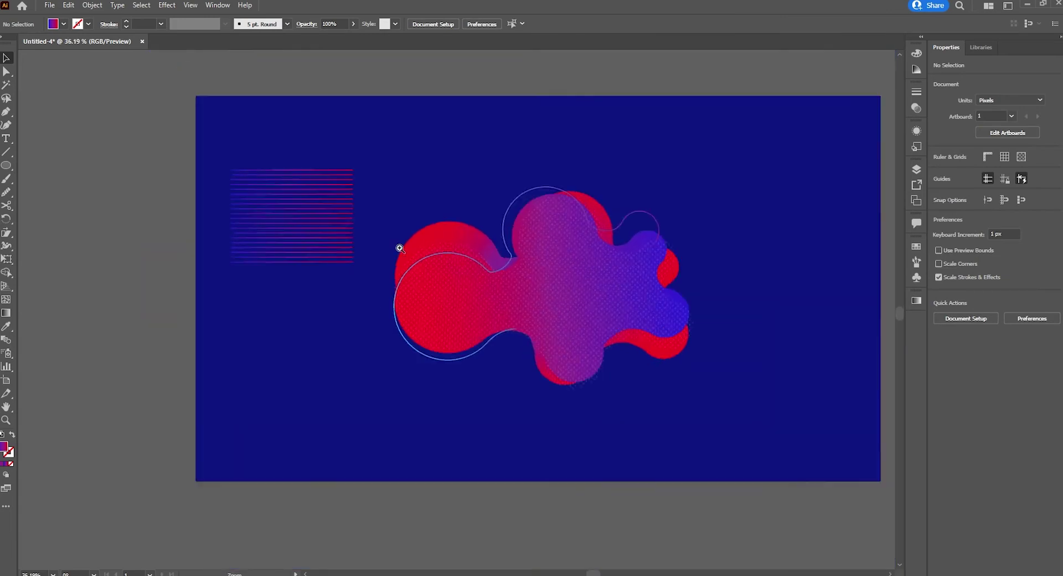
{"action": "scroll", "coordinate": [284, 279], "scroll_direction": "up", "scroll_amount": 3}
- Draw a circle with the Ellipse tool over the stripes
{"action": "left_click_drag", "start_coordinate": [283, 285], "coordinate": [161, 288]}
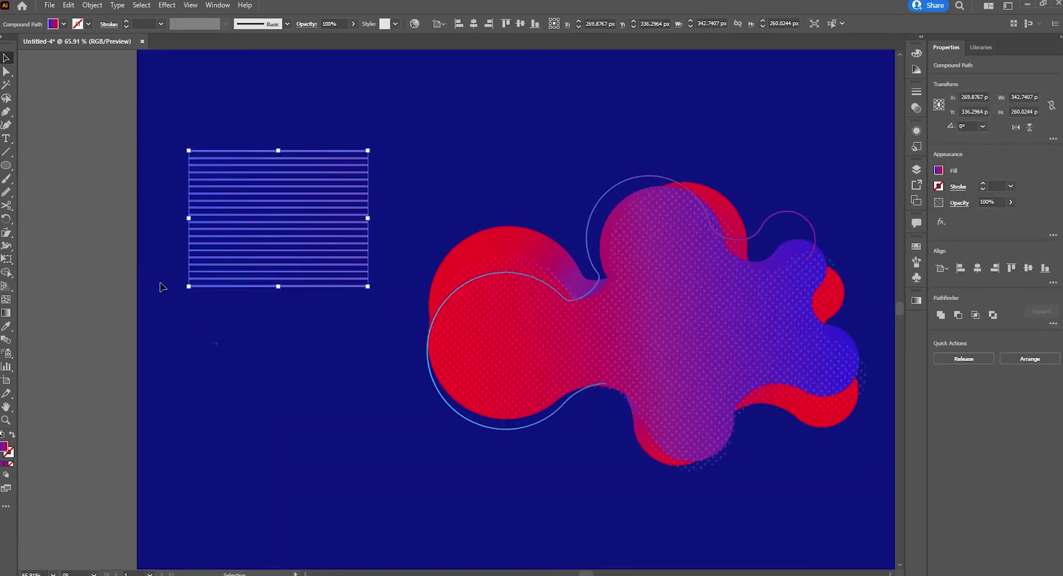
{"action": "left_click", "coordinate": [161, 288]}
{"action": "key", "text": "l"}
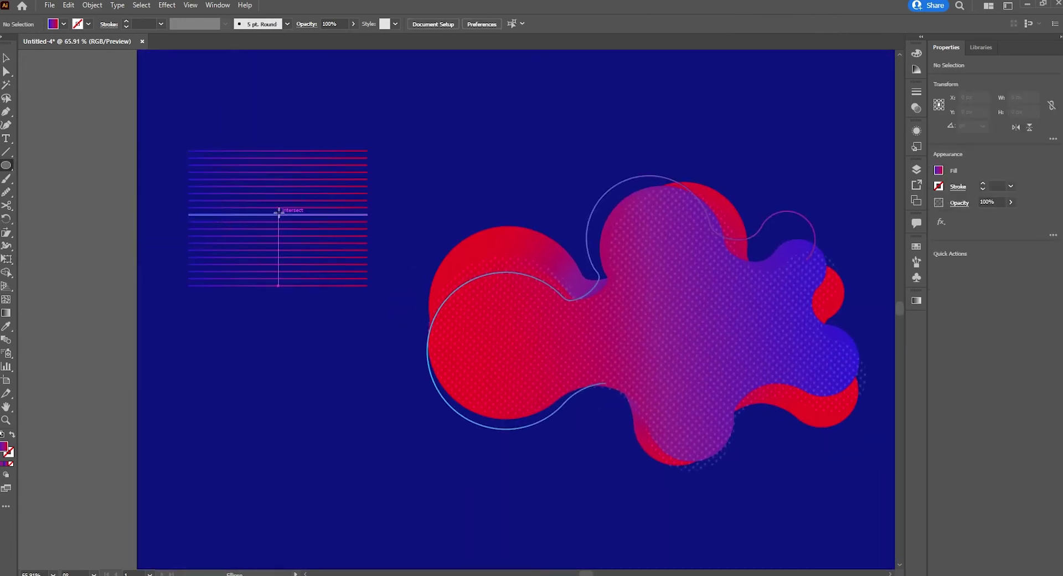
{"action": "mouse_move", "coordinate": [273, 211]}
{"action": "left_mouse_down"}
{"action": "mouse_move", "coordinate": [316, 271]}
{"action": "mouse_move", "coordinate": [304, 247]}
{"action": "left_mouse_up"}
- Select the circle and stripes together and make a clipping mask
{"action": "key", "text": "v"}
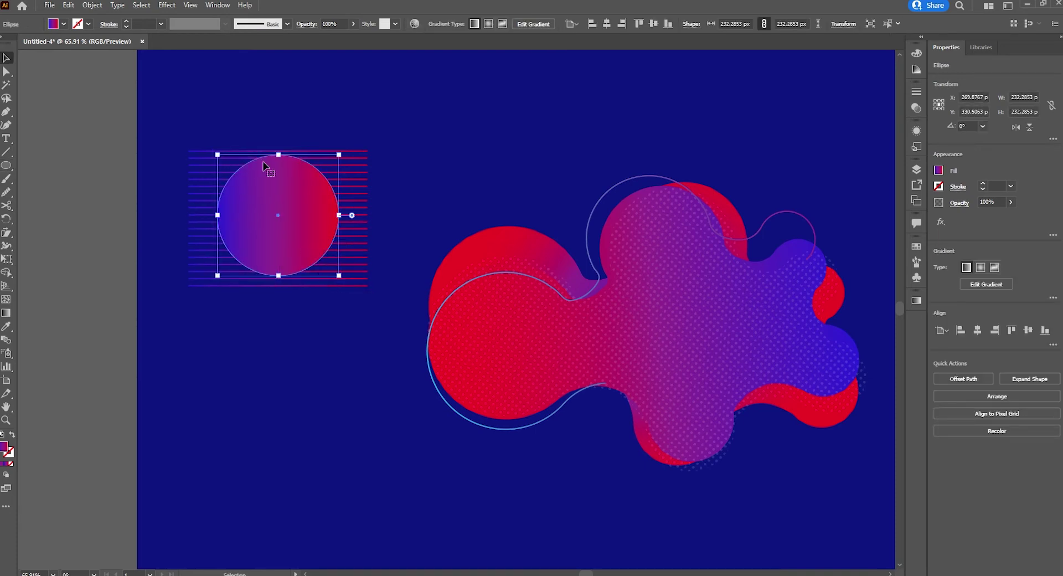
{"action": "left_click_drag", "start_coordinate": [247, 101], "coordinate": [321, 326]}
{"action": "right_click", "coordinate": [292, 231]}
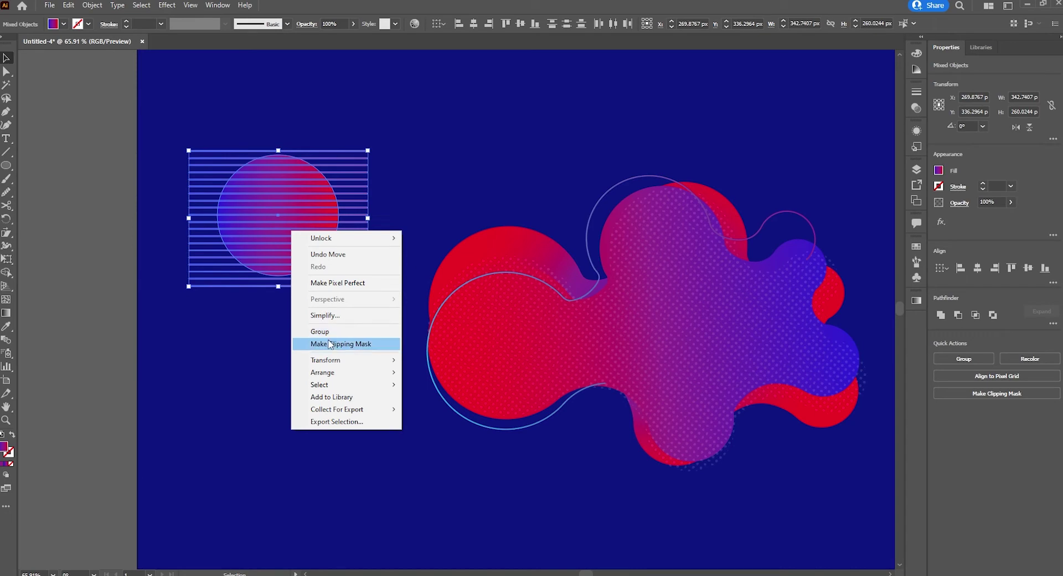
{"action": "left_click", "coordinate": [332, 344]}
{"action": "left_click", "coordinate": [316, 423]}
- Select the striped disc and resize it
{"action": "scroll", "coordinate": [299, 208], "scroll_direction": "down", "scroll_amount": 3}
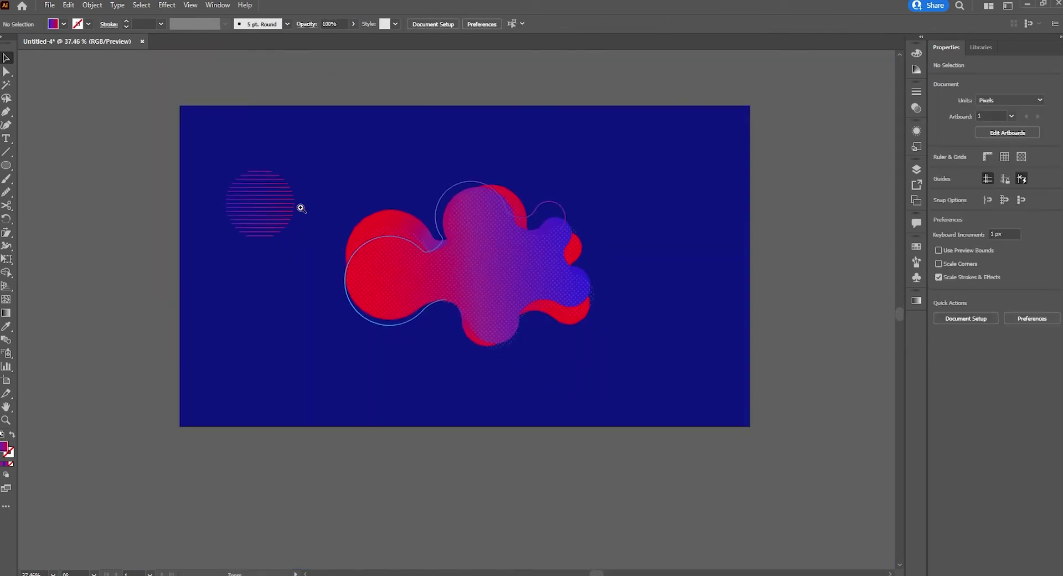
{"action": "scroll", "coordinate": [254, 213], "scroll_direction": "up", "scroll_amount": 1}
{"action": "key", "text": "v"}
{"action": "left_click", "coordinate": [254, 213]}
{"action": "mouse_move", "coordinate": [282, 172]}
{"action": "left_mouse_down"}
{"action": "mouse_move", "coordinate": [293, 175]}
{"action": "mouse_move", "coordinate": [282, 172]}
{"action": "left_mouse_up"}
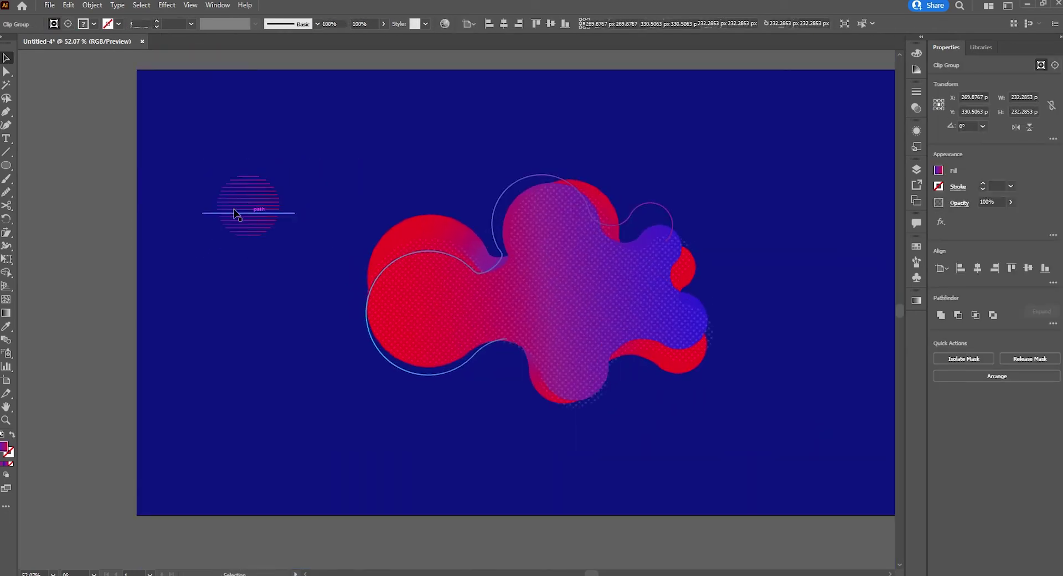
- Move the striped disc onto the blob's lower left
{"action": "left_click", "coordinate": [250, 211]}
{"action": "mouse_move", "coordinate": [249, 210]}
{"action": "left_mouse_down"}
{"action": "mouse_move", "coordinate": [365, 398]}
{"action": "mouse_move", "coordinate": [377, 359]}
{"action": "mouse_move", "coordinate": [462, 220]}
{"action": "left_mouse_up"}
{"action": "left_click", "coordinate": [437, 483]}
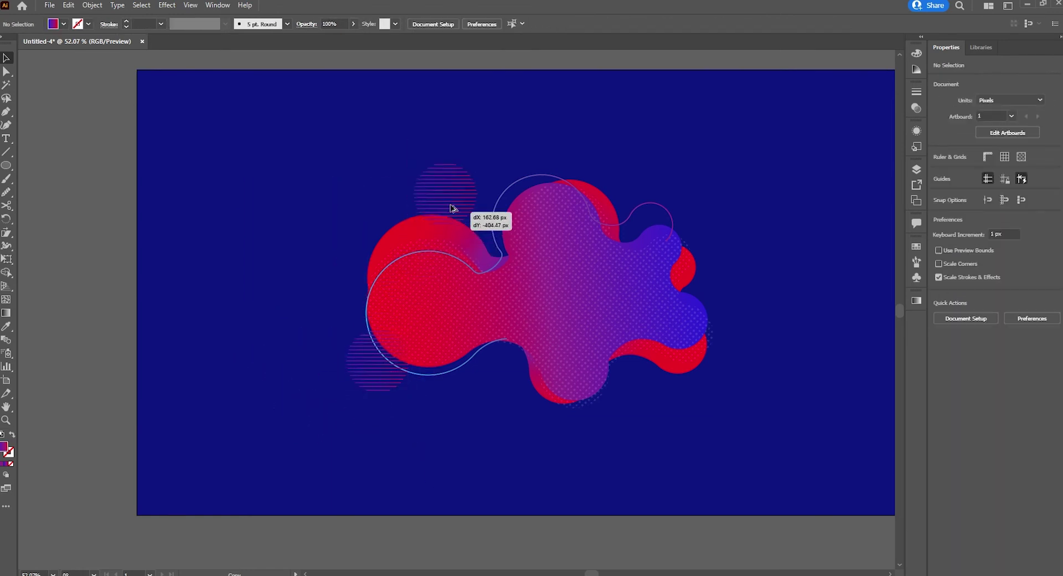
- Place disc copies above and at the bottom right of the blob, enlarging the right-hand one
{"action": "left_click", "coordinate": [714, 428]}
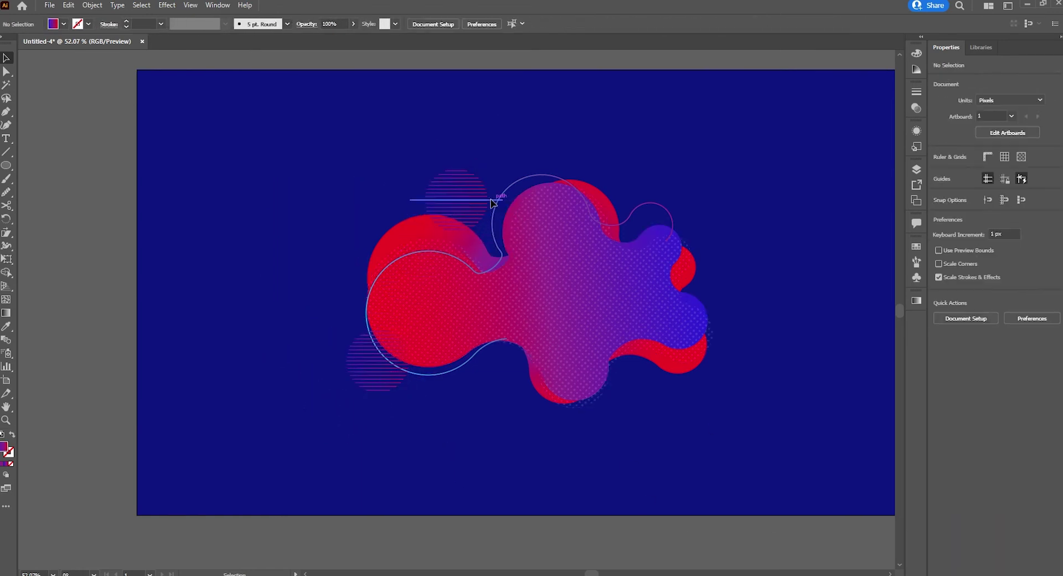
{"action": "mouse_move", "coordinate": [463, 202]}
{"action": "left_mouse_down"}
{"action": "mouse_move", "coordinate": [629, 421]}
{"action": "mouse_move", "coordinate": [658, 368]}
{"action": "mouse_move", "coordinate": [651, 382]}
{"action": "mouse_move", "coordinate": [745, 277]}
{"action": "mouse_move", "coordinate": [783, 327]}
{"action": "left_mouse_up"}
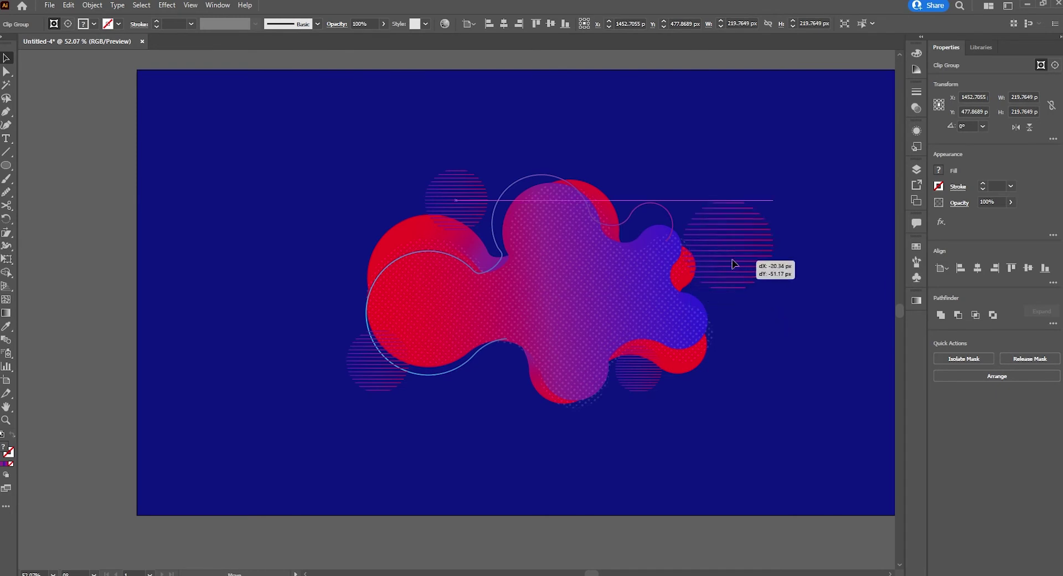
{"action": "left_click_drag", "start_coordinate": [736, 266], "coordinate": [760, 297]}
{"action": "key", "text": "ctrl+shift+a"}
{"action": "double_click", "coordinate": [741, 229]}
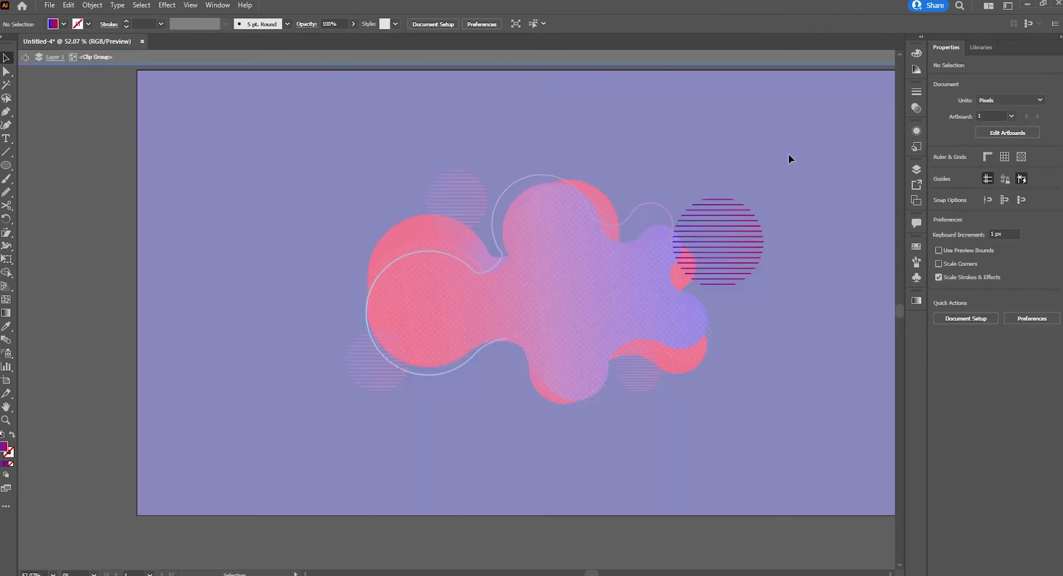
{"action": "left_click_drag", "start_coordinate": [789, 158], "coordinate": [750, 342]}
{"action": "left_click", "coordinate": [916, 300]}
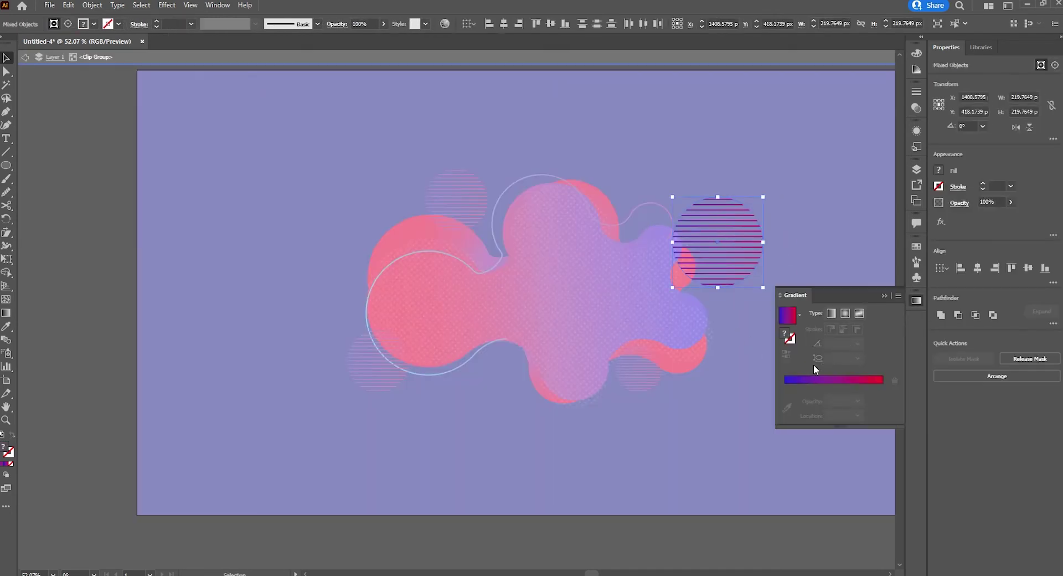
{"action": "double_click", "coordinate": [741, 254]}
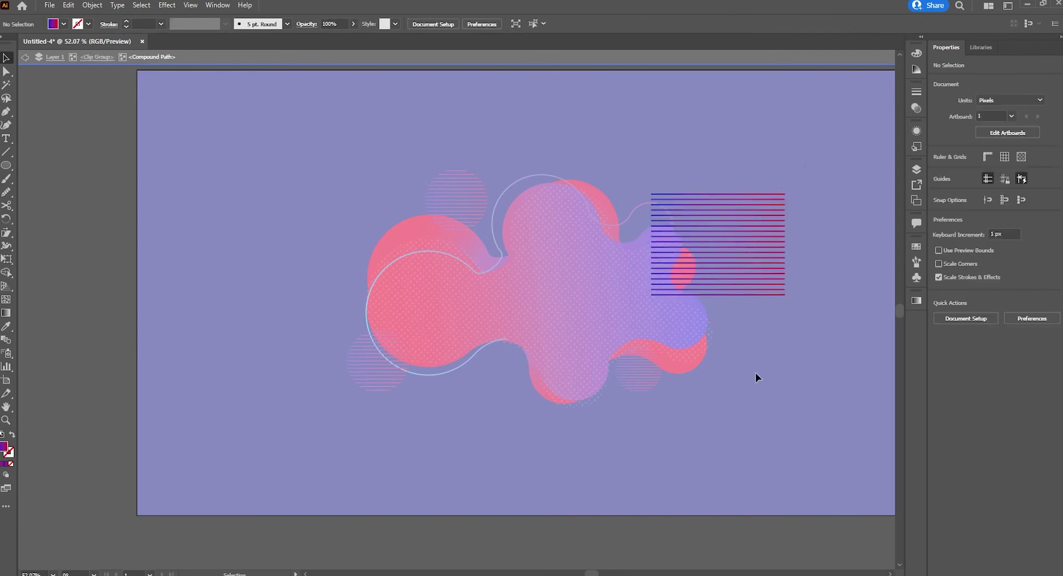
{"action": "key", "text": "ctrl+a"}
{"action": "left_click", "coordinate": [916, 303]}
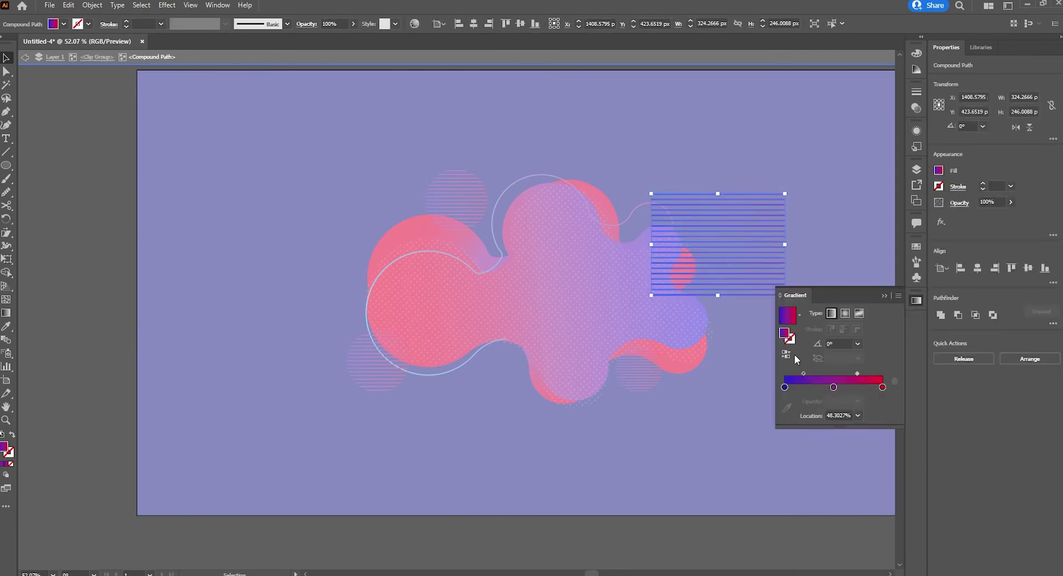
{"action": "double_click", "coordinate": [803, 391]}
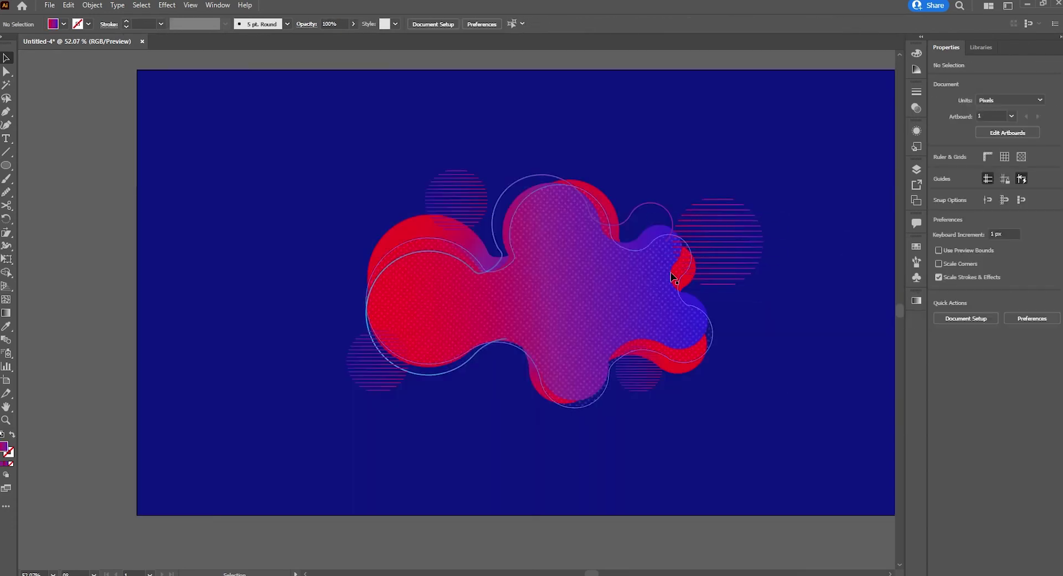
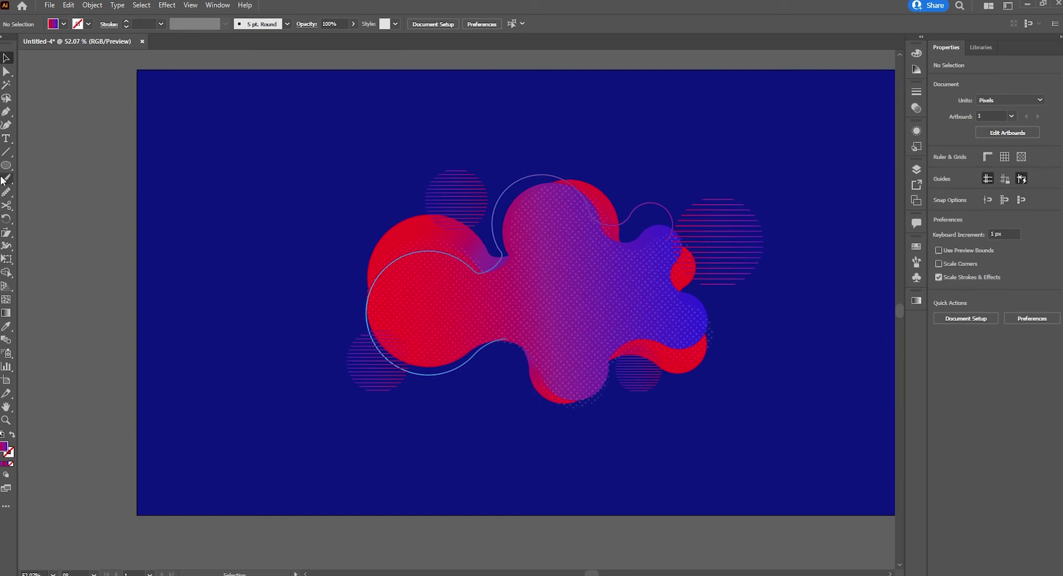
- Draw a small circle with the Ellipse Tool below the liquid blob
{"action": "left_click_drag", "start_coordinate": [6, 165], "coordinate": [42, 190]}
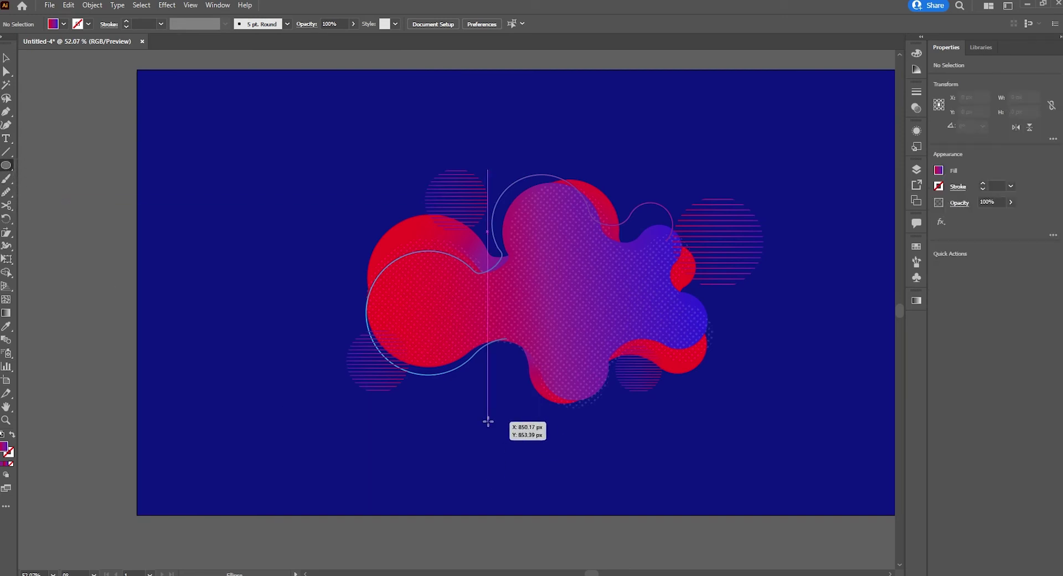
{"action": "left_click_drag", "start_coordinate": [488, 421], "coordinate": [520, 451]}
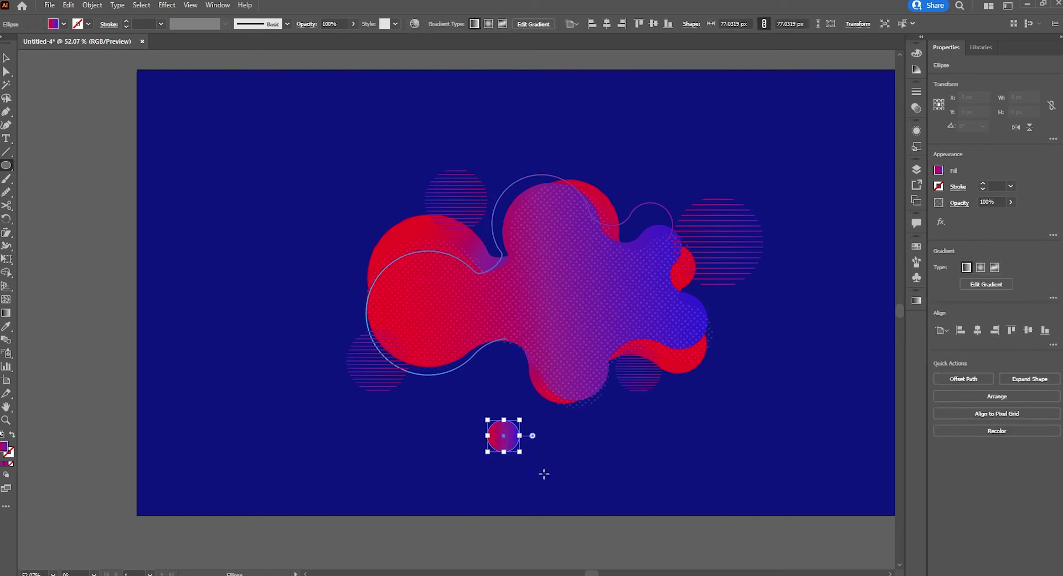
{"action": "key", "text": "v"}
{"action": "left_click", "coordinate": [501, 482]}
{"action": "scroll", "coordinate": [502, 480], "scroll_direction": "up", "scroll_amount": 1}
{"action": "left_click", "coordinate": [512, 429]}
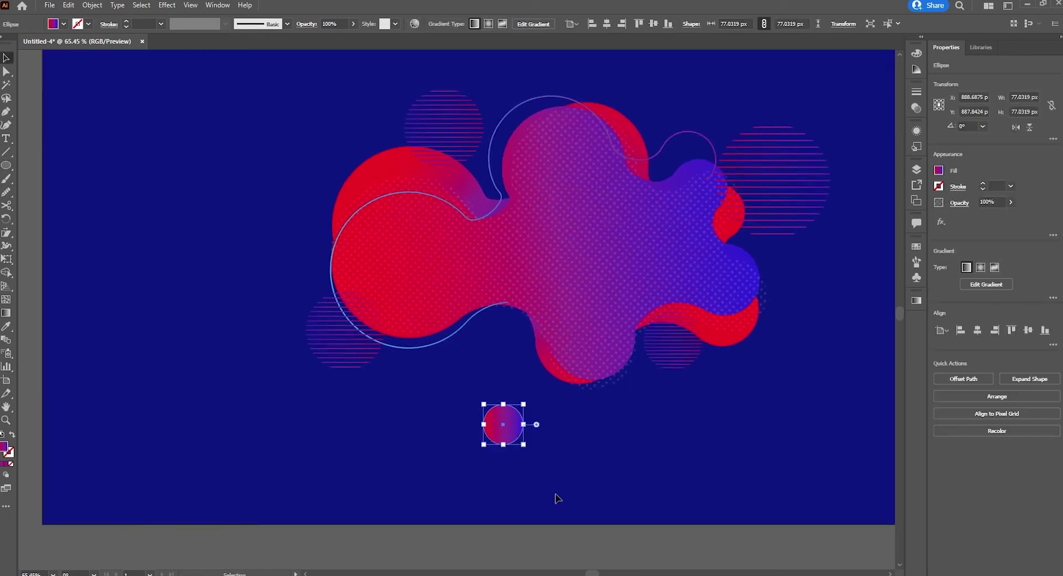
- Make the circle's gradient red-to-blue by deleting the middle stop and sliding the blue stop left
{"action": "key", "text": "g"}
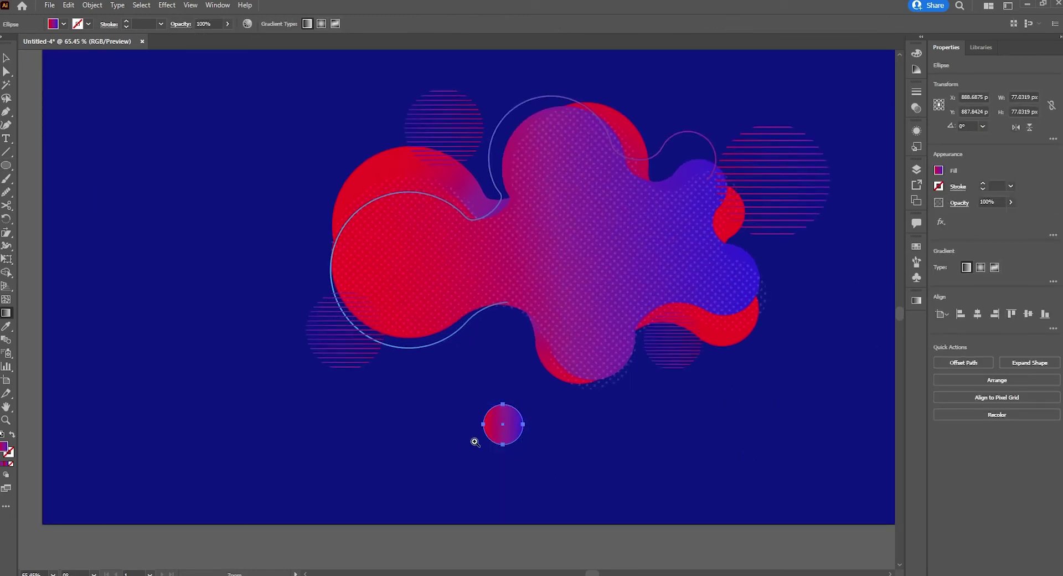
{"action": "scroll", "coordinate": [498, 438], "scroll_direction": "up", "scroll_amount": 3}
{"action": "left_click_drag", "start_coordinate": [538, 393], "coordinate": [508, 393]}
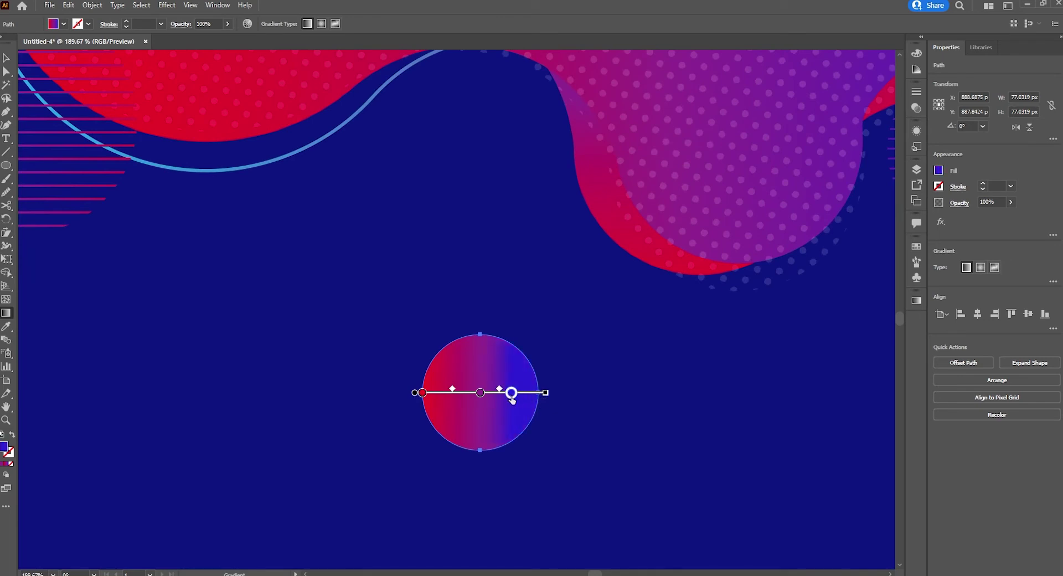
{"action": "key", "text": "Delete"}
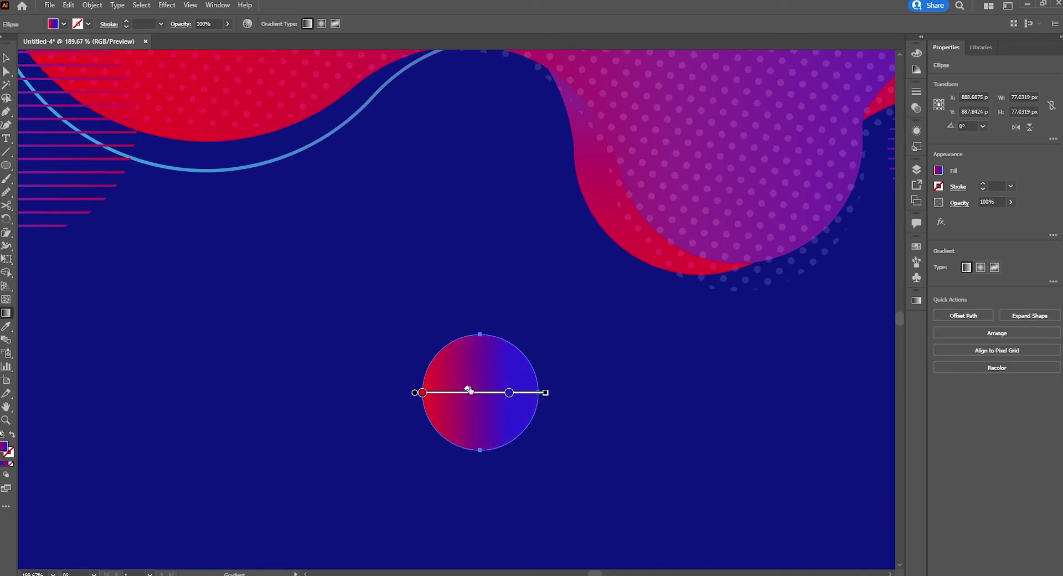
{"action": "left_click_drag", "start_coordinate": [509, 393], "coordinate": [499, 393]}
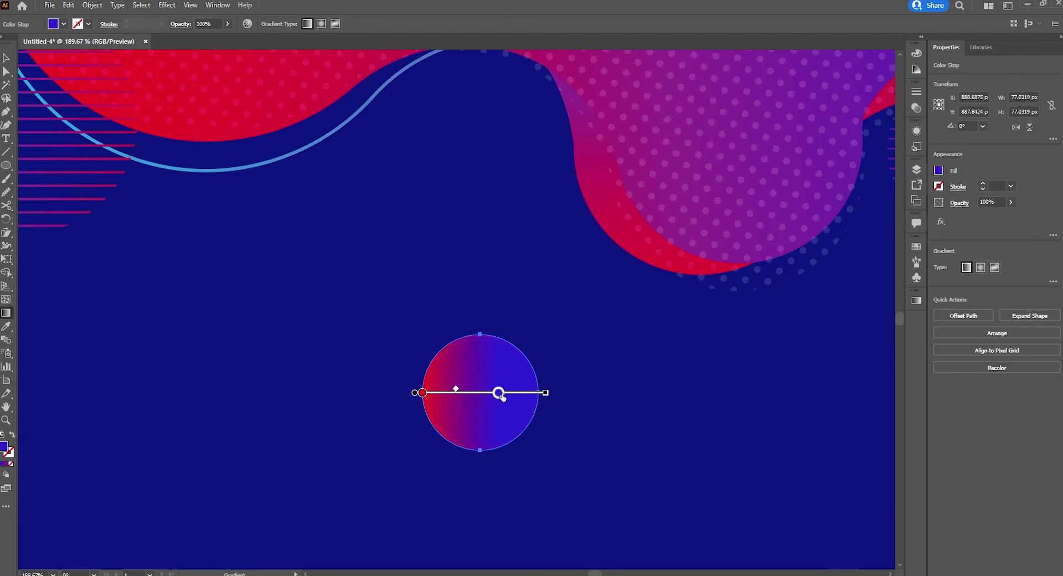
{"action": "left_click", "coordinate": [6, 57]}
{"action": "left_click", "coordinate": [631, 470]}
{"action": "mouse_move", "coordinate": [632, 471]}
{"action": "left_mouse_down"}
{"action": "mouse_move", "coordinate": [540, 480]}
{"action": "mouse_move", "coordinate": [565, 411]}
{"action": "left_mouse_up"}
{"action": "left_click", "coordinate": [565, 411]}
{"action": "key", "text": "g"}
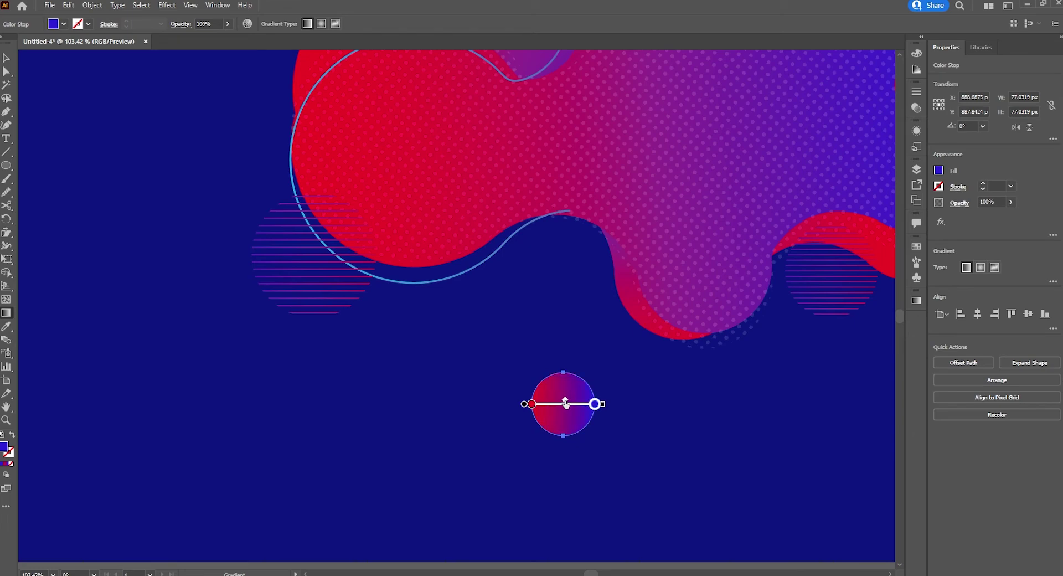
{"action": "left_click", "coordinate": [6, 58]}
- Place a copy of the gradient circle on the blob's edge and resize the middle circle
{"action": "left_click", "coordinate": [610, 498]}
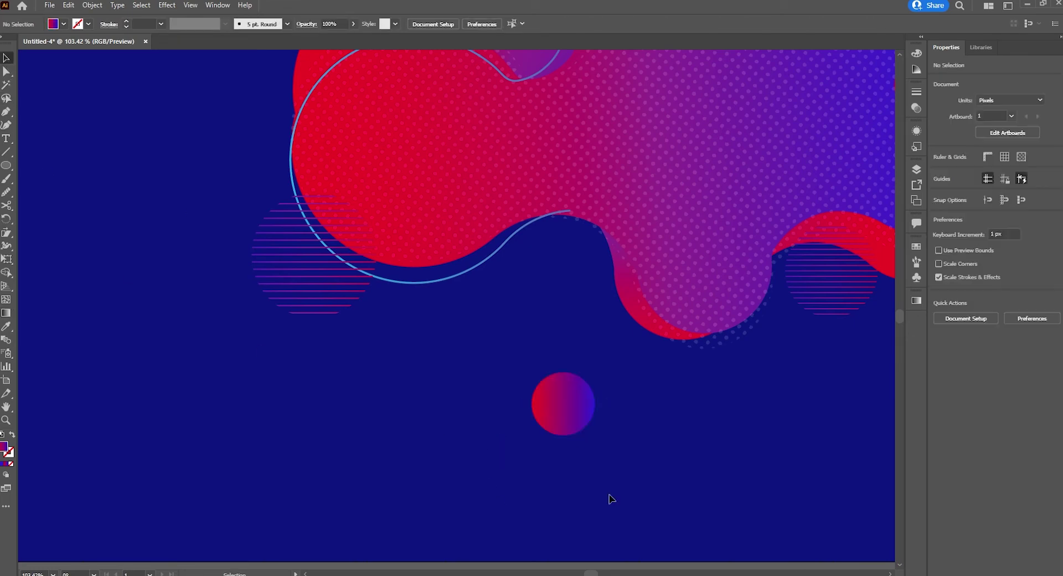
{"action": "scroll", "coordinate": [610, 498], "scroll_direction": "down", "scroll_amount": 3}
{"action": "scroll", "coordinate": [510, 483], "scroll_direction": "up", "scroll_amount": 1}
{"action": "left_click_drag", "start_coordinate": [545, 421], "coordinate": [552, 412]}
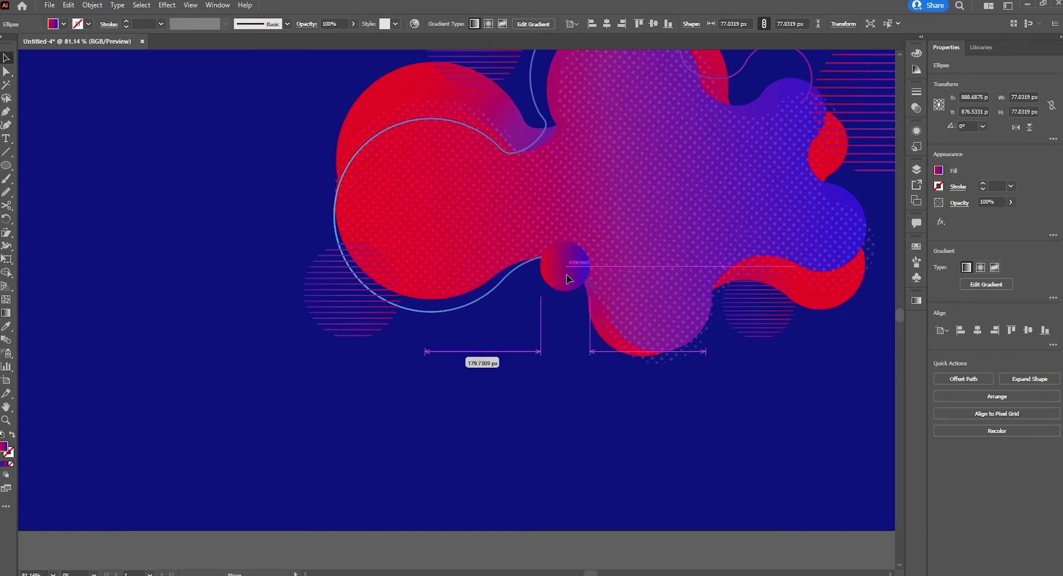
{"action": "mouse_move", "coordinate": [552, 412]}
{"action": "left_mouse_down"}
{"action": "mouse_move", "coordinate": [566, 279]}
{"action": "mouse_move", "coordinate": [536, 360]}
{"action": "mouse_move", "coordinate": [528, 322]}
{"action": "mouse_move", "coordinate": [553, 347]}
{"action": "mouse_move", "coordinate": [549, 402]}
{"action": "mouse_move", "coordinate": [540, 385]}
{"action": "left_mouse_up"}
{"action": "key", "text": "ctrl+shift+a"}
{"action": "left_click", "coordinate": [531, 324]}
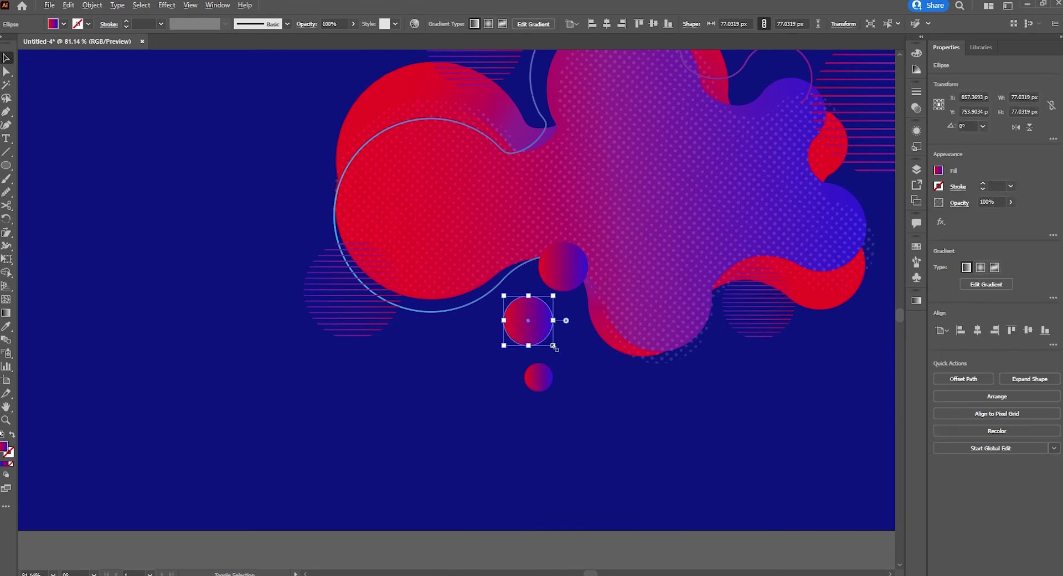
{"action": "mouse_move", "coordinate": [553, 345]}
{"action": "left_mouse_down"}
{"action": "mouse_move", "coordinate": [726, 211]}
{"action": "mouse_move", "coordinate": [742, 212]}
{"action": "mouse_move", "coordinate": [710, 273]}
{"action": "mouse_move", "coordinate": [580, 189]}
{"action": "mouse_move", "coordinate": [591, 160]}
{"action": "left_mouse_up"}
{"action": "key", "text": "ctrl+shift+a"}
- Fit the whole artboard in view and select one of the blob paths
{"action": "key", "text": "ctrl+0"}
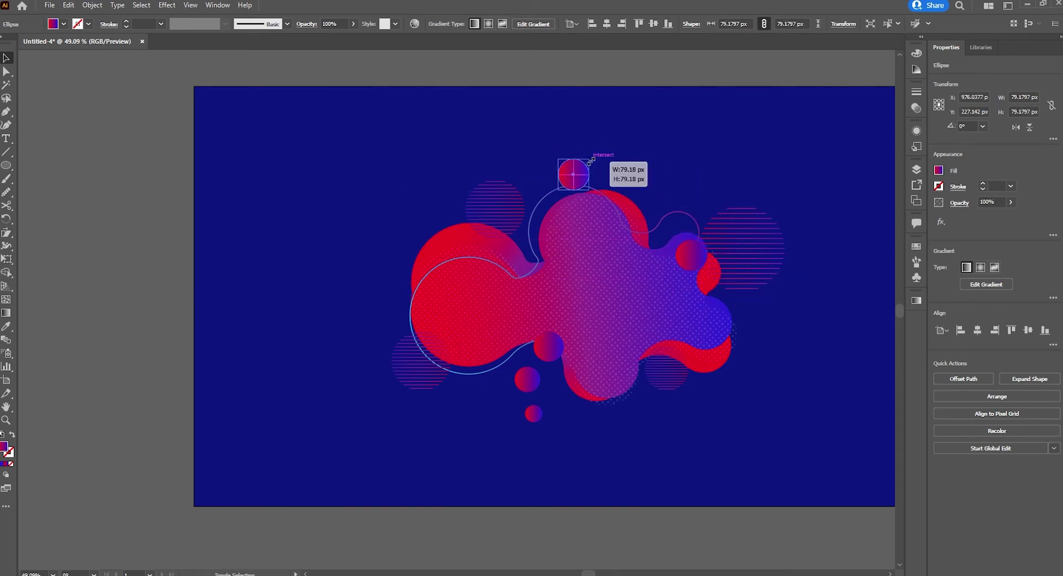
{"action": "left_click", "coordinate": [636, 148]}
{"action": "key", "text": "ctrl+0"}
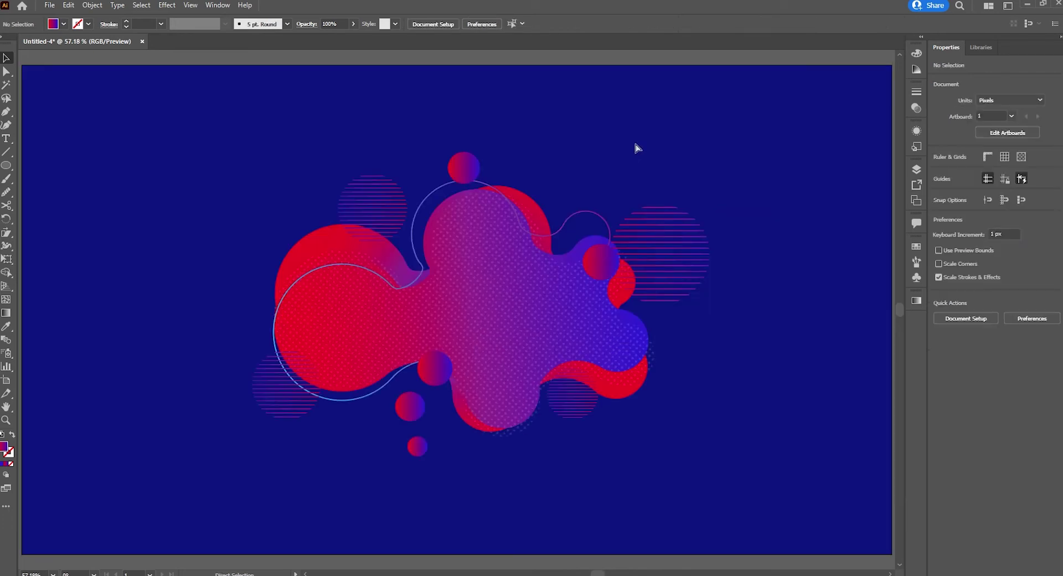
{"action": "left_click_drag", "start_coordinate": [144, 149], "coordinate": [812, 506]}
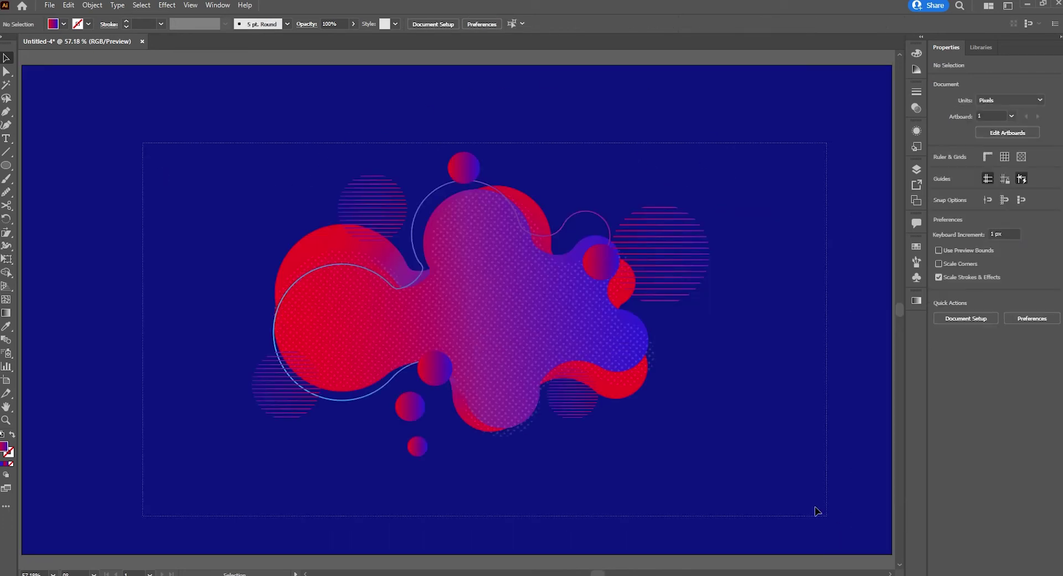
{"action": "left_click", "coordinate": [792, 422]}
{"action": "scroll", "coordinate": [792, 384], "scroll_direction": "down", "scroll_amount": 1}
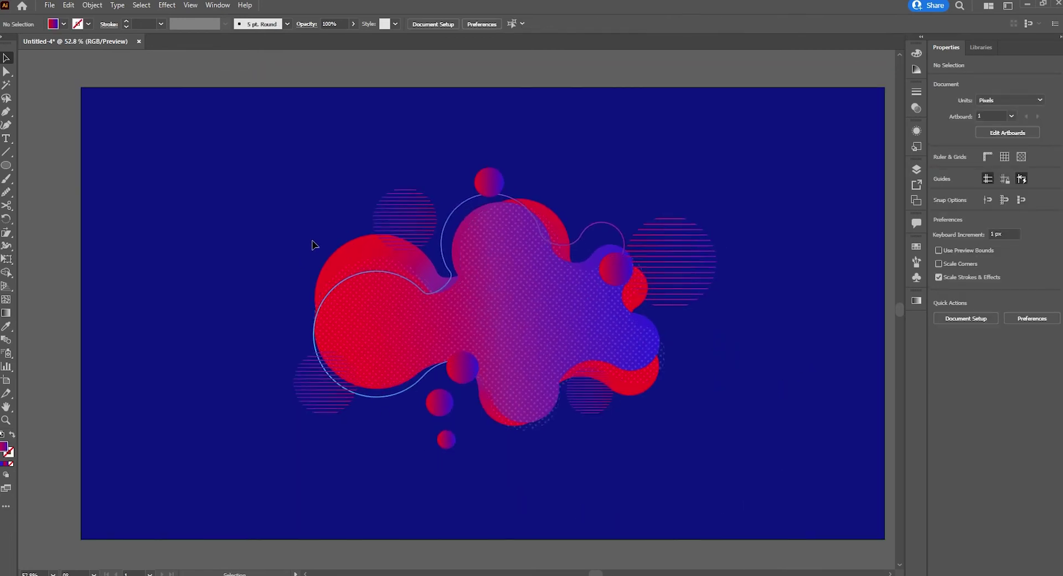
{"action": "left_click", "coordinate": [338, 248]}
- Place a shrunken, rotated blob copy in the lower-left corner and another in the top-left
{"action": "left_click", "coordinate": [351, 270]}
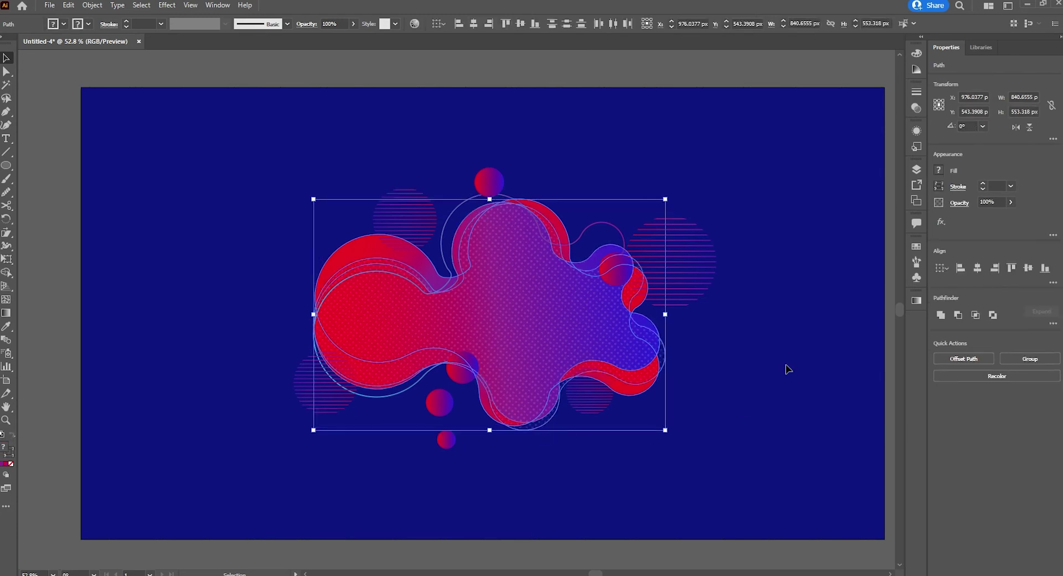
{"action": "scroll", "coordinate": [789, 369], "scroll_direction": "down", "scroll_amount": 3}
{"action": "left_click_drag", "start_coordinate": [474, 273], "coordinate": [277, 422]}
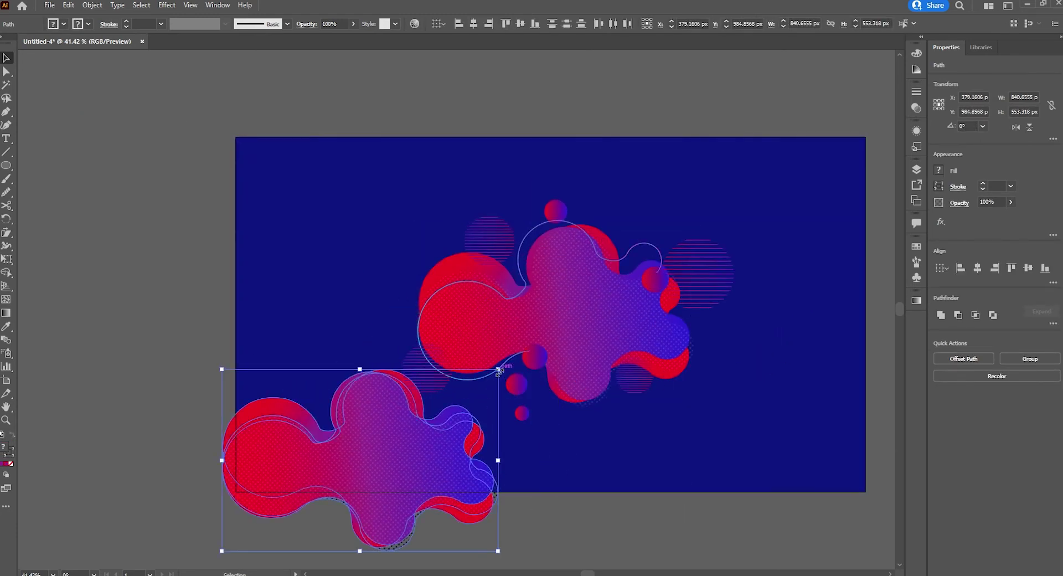
{"action": "mouse_move", "coordinate": [498, 370]}
{"action": "left_mouse_down"}
{"action": "mouse_move", "coordinate": [437, 413]}
{"action": "mouse_move", "coordinate": [476, 438]}
{"action": "left_mouse_up"}
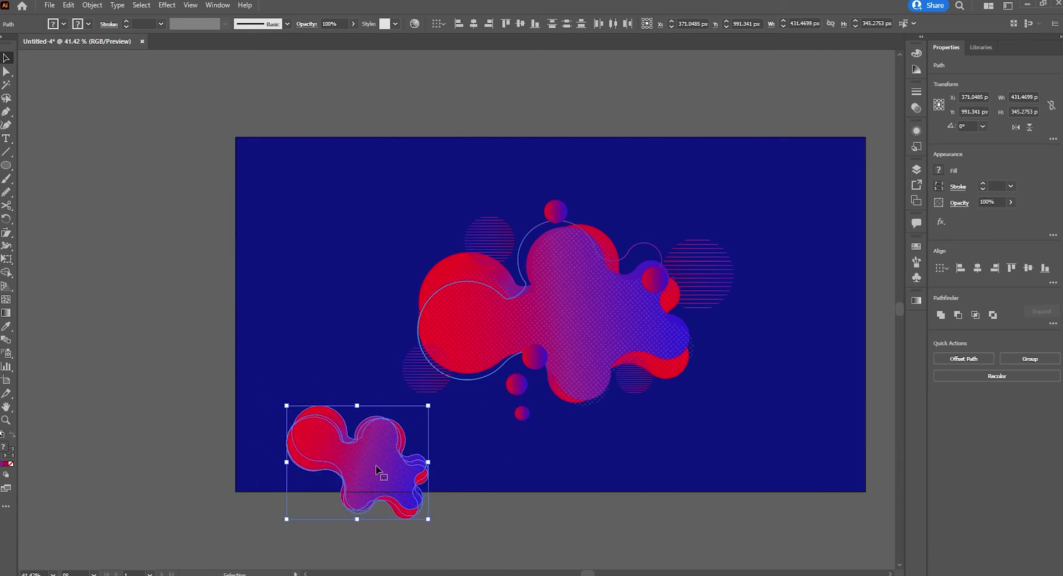
{"action": "mouse_move", "coordinate": [376, 470]}
{"action": "left_mouse_down"}
{"action": "mouse_move", "coordinate": [284, 508]}
{"action": "mouse_move", "coordinate": [354, 497]}
{"action": "left_mouse_up"}
{"action": "left_click", "coordinate": [446, 541]}
{"action": "scroll", "coordinate": [450, 541], "scroll_direction": "up", "scroll_amount": 2}
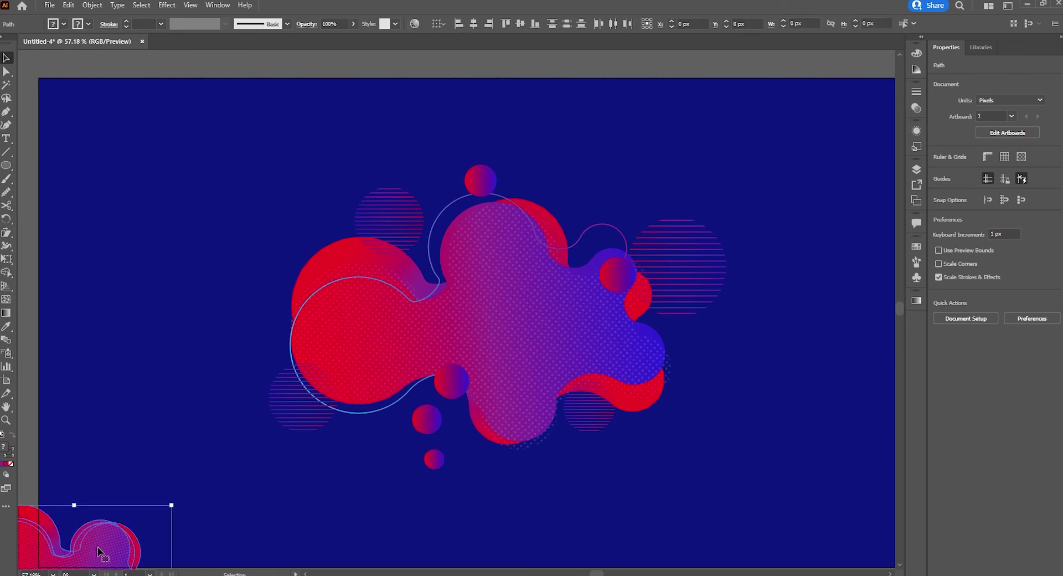
{"action": "mouse_move", "coordinate": [183, 527]}
{"action": "left_mouse_down"}
{"action": "mouse_move", "coordinate": [210, 211]}
{"action": "mouse_move", "coordinate": [180, 166]}
{"action": "left_mouse_up"}
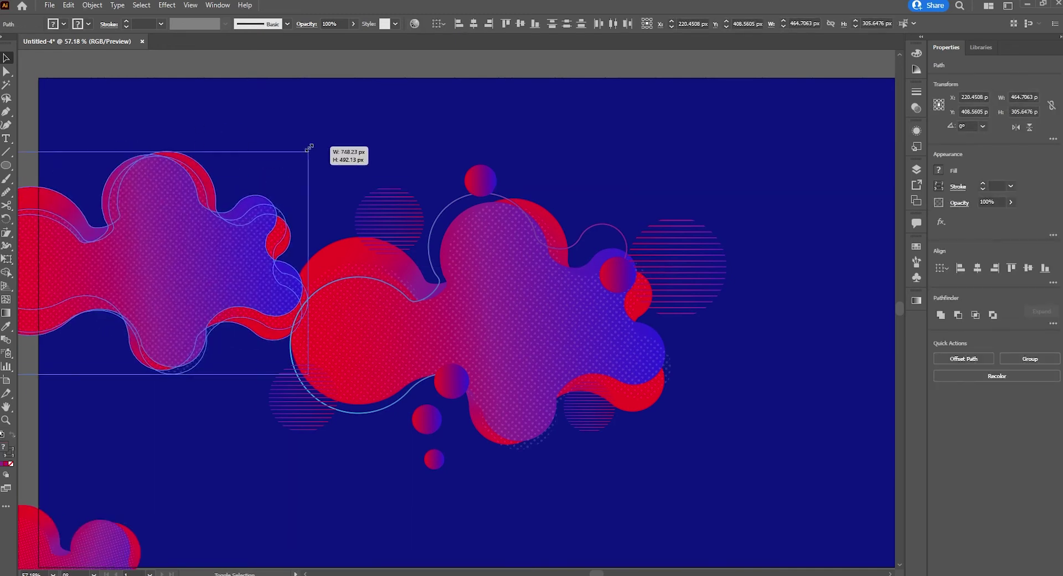
{"action": "left_click_drag", "start_coordinate": [244, 193], "coordinate": [175, 211]}
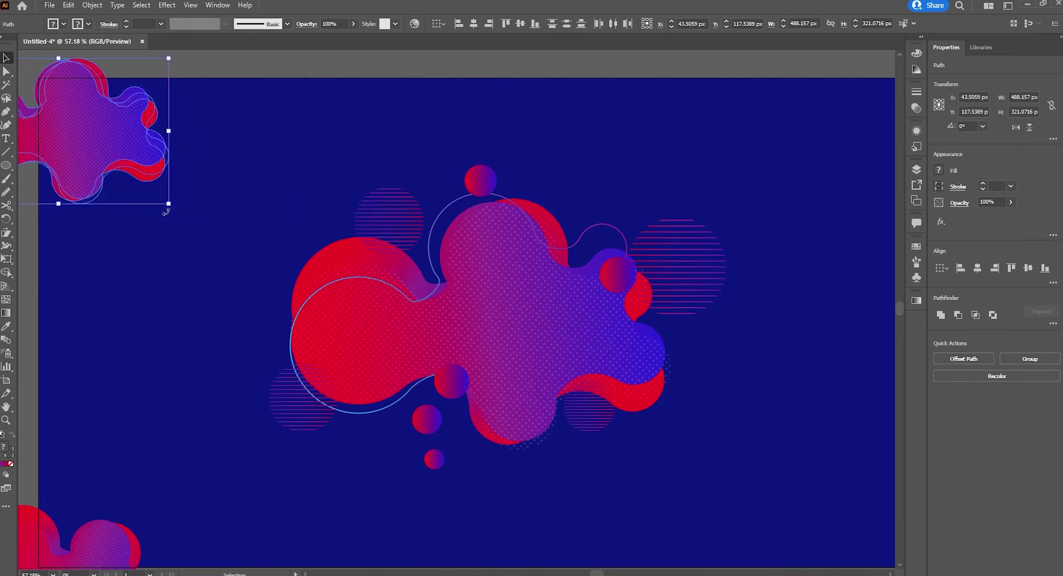
- Add blob copies at the top centre and an enlarged, rotated one on the right side
{"action": "left_click_drag", "start_coordinate": [143, 147], "coordinate": [273, 214]}
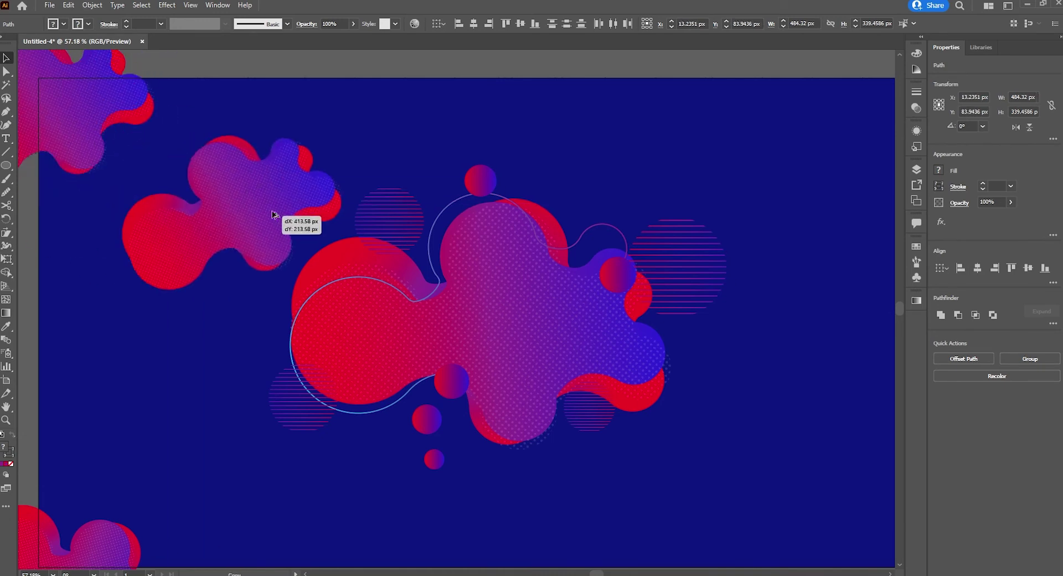
{"action": "left_click_drag", "start_coordinate": [273, 214], "coordinate": [565, 119]}
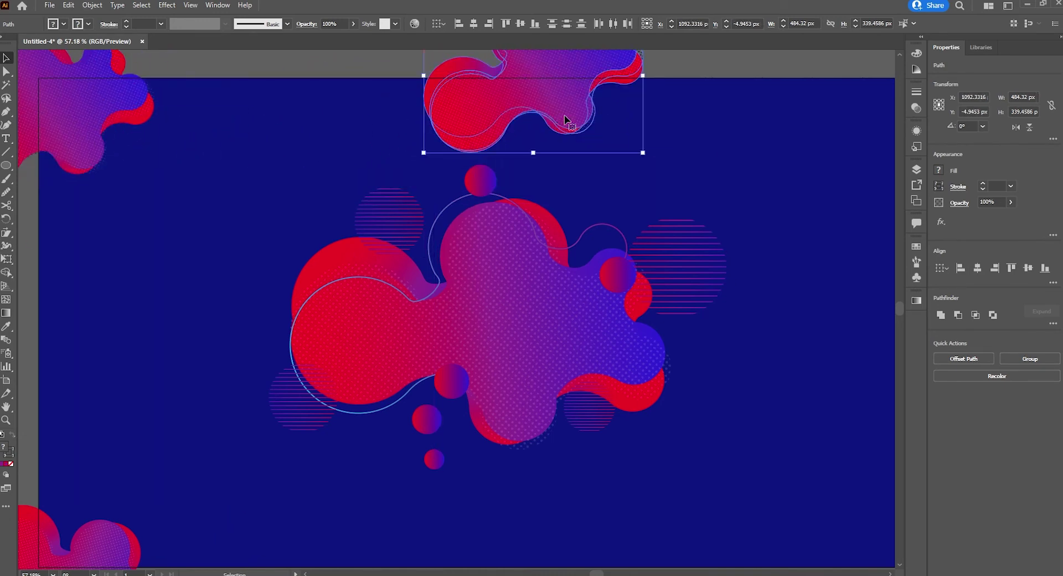
{"action": "scroll", "coordinate": [672, 171], "scroll_direction": "up", "scroll_amount": 3}
{"action": "left_click_drag", "start_coordinate": [351, 208], "coordinate": [727, 288]}
{"action": "mouse_move", "coordinate": [821, 191]}
{"action": "left_mouse_down"}
{"action": "mouse_move", "coordinate": [838, 176]}
{"action": "mouse_move", "coordinate": [615, 349]}
{"action": "left_mouse_up"}
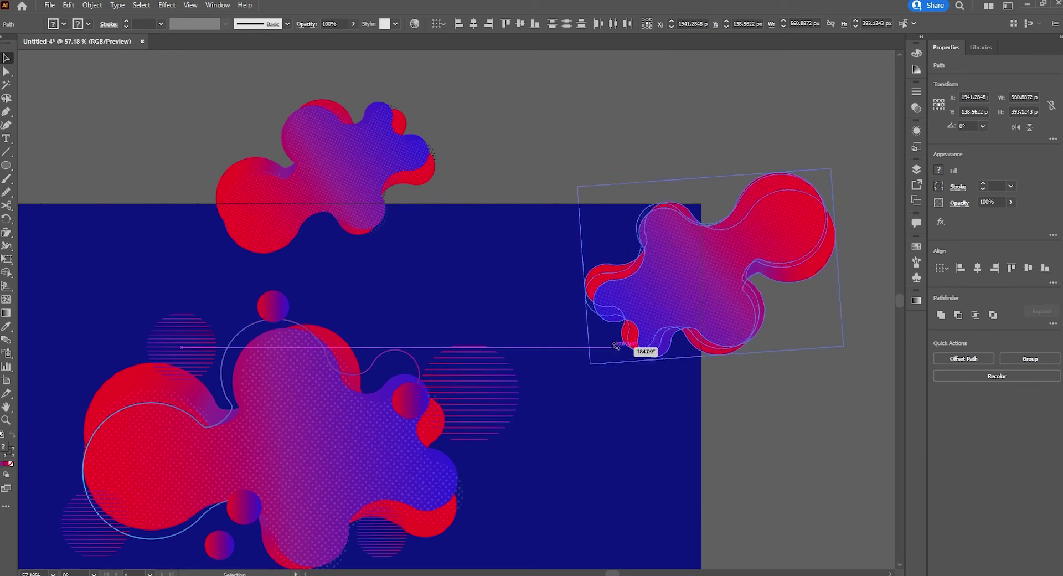
{"action": "left_click_drag", "start_coordinate": [682, 272], "coordinate": [694, 220]}
{"action": "left_click", "coordinate": [773, 335]}
{"action": "scroll", "coordinate": [773, 334], "scroll_direction": "down", "scroll_amount": 3}
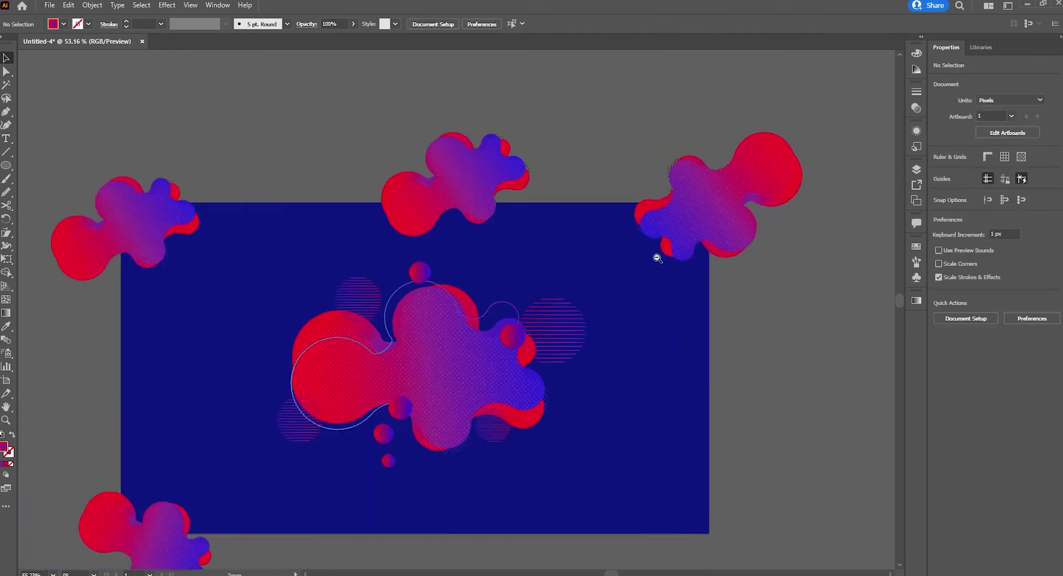
- Add rotated blob copies in the bottom-right corner and at the bottom centre
{"action": "left_click_drag", "start_coordinate": [755, 185], "coordinate": [728, 512]}
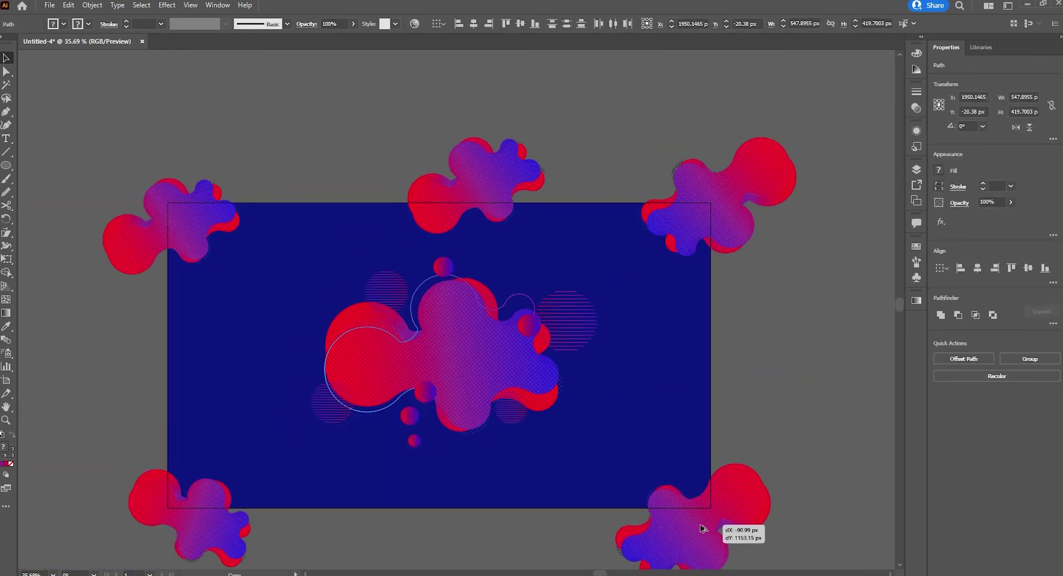
{"action": "left_click_drag", "start_coordinate": [775, 462], "coordinate": [797, 440]}
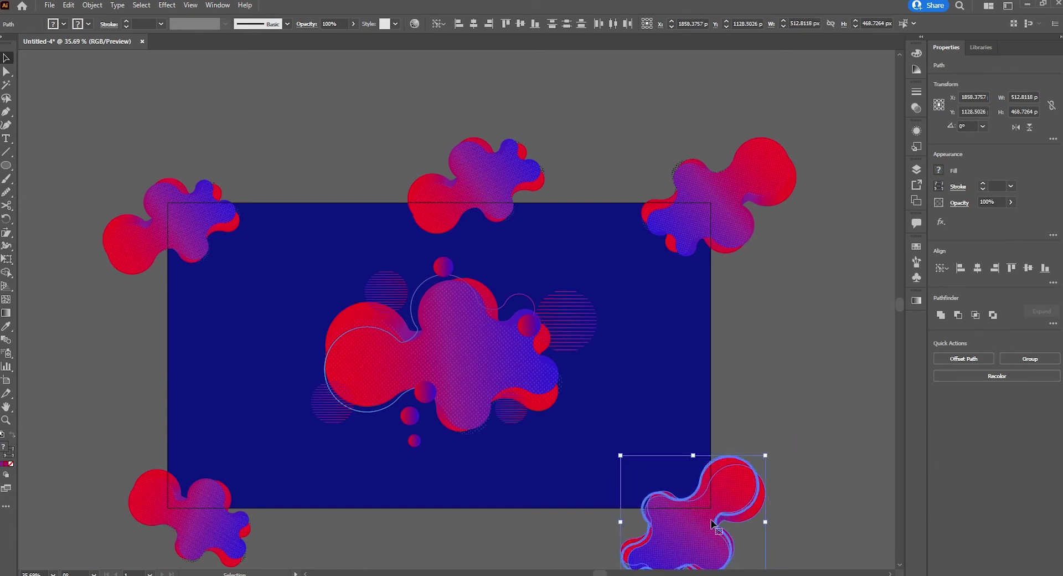
{"action": "left_click_drag", "start_coordinate": [727, 534], "coordinate": [496, 551]}
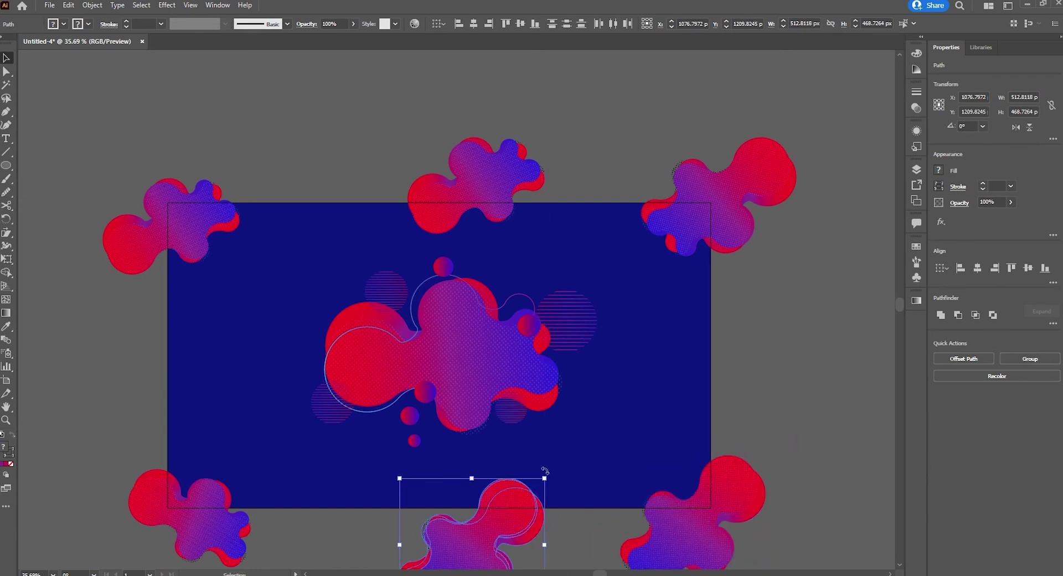
{"action": "left_click_drag", "start_coordinate": [546, 471], "coordinate": [563, 514]}
{"action": "left_click_drag", "start_coordinate": [476, 529], "coordinate": [448, 514]}
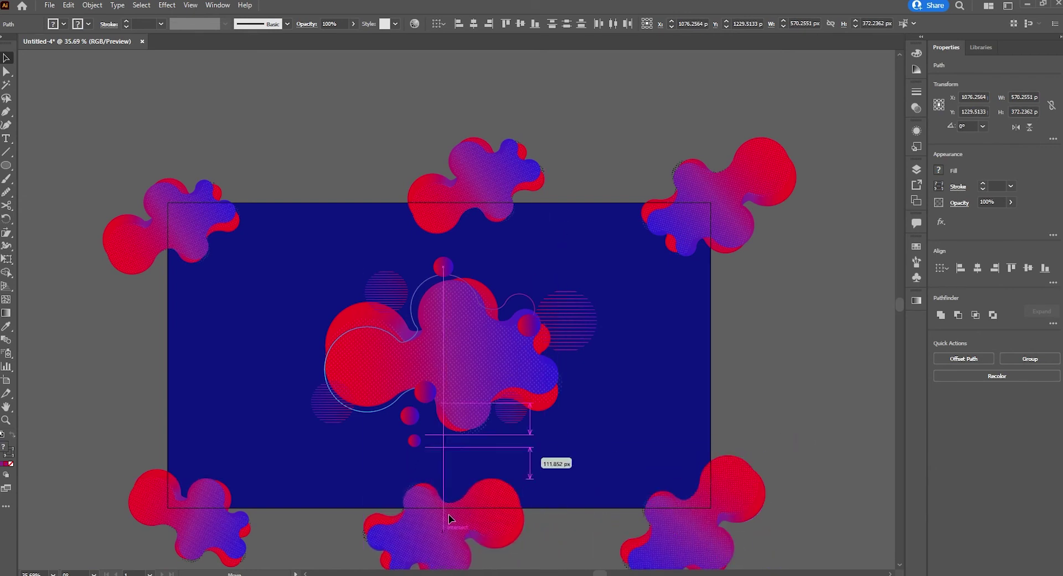
{"action": "left_click", "coordinate": [652, 493]}
{"action": "scroll", "coordinate": [506, 403], "scroll_direction": "up", "scroll_amount": 2}
{"action": "scroll", "coordinate": [532, 388], "scroll_direction": "down", "scroll_amount": 1}
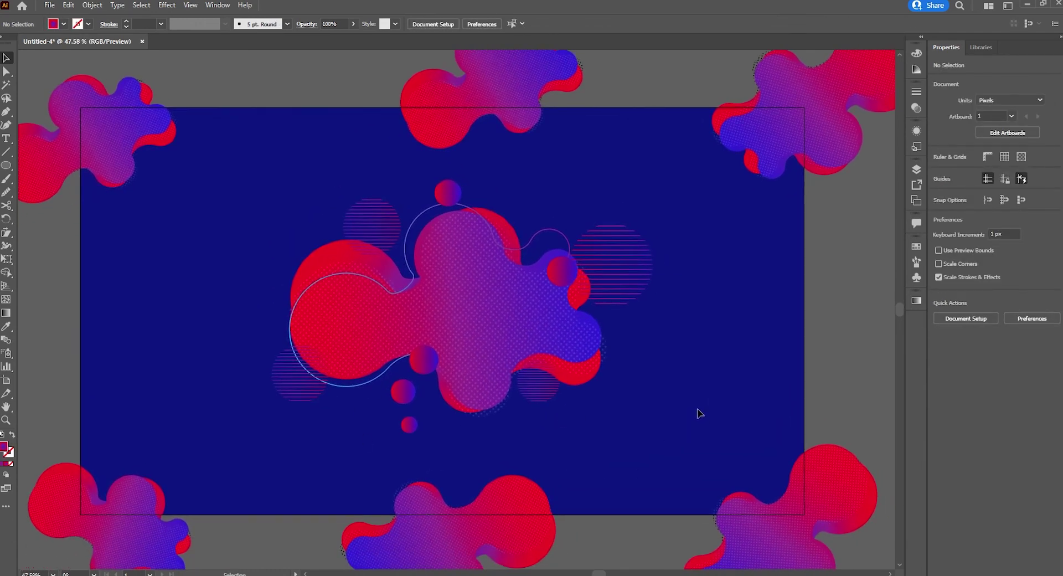
- Copy the small gradient circle to the bottom-left, top-left, top, top-right and lower-right
{"action": "left_click_drag", "start_coordinate": [403, 392], "coordinate": [113, 474]}
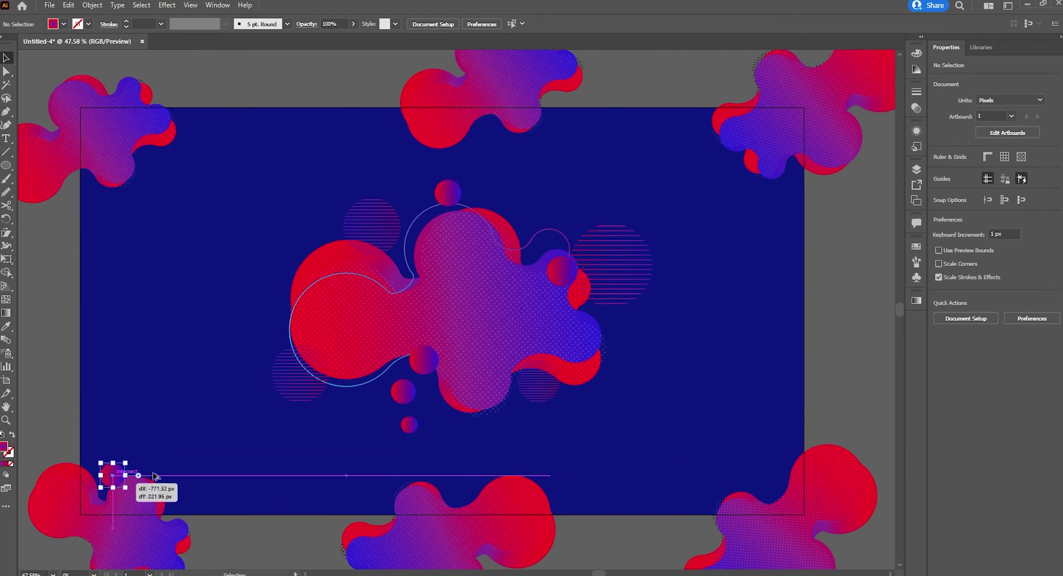
{"action": "left_click_drag", "start_coordinate": [403, 395], "coordinate": [101, 186]}
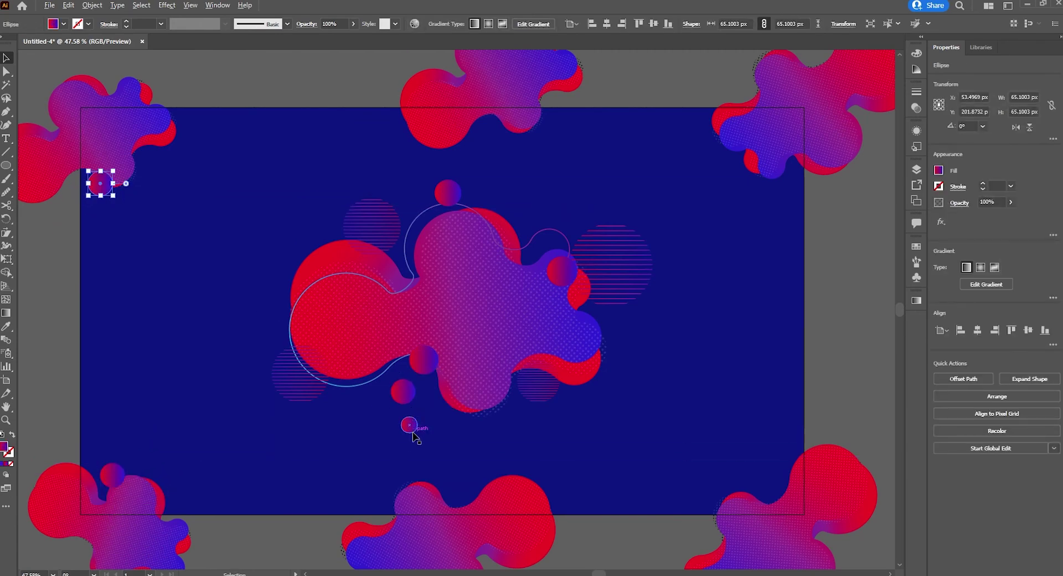
{"action": "left_click_drag", "start_coordinate": [413, 424], "coordinate": [490, 127]}
{"action": "mouse_move", "coordinate": [436, 369]}
{"action": "left_mouse_down"}
{"action": "mouse_move", "coordinate": [720, 168]}
{"action": "mouse_move", "coordinate": [742, 173]}
{"action": "left_mouse_up"}
{"action": "left_click_drag", "start_coordinate": [423, 361], "coordinate": [674, 439]}
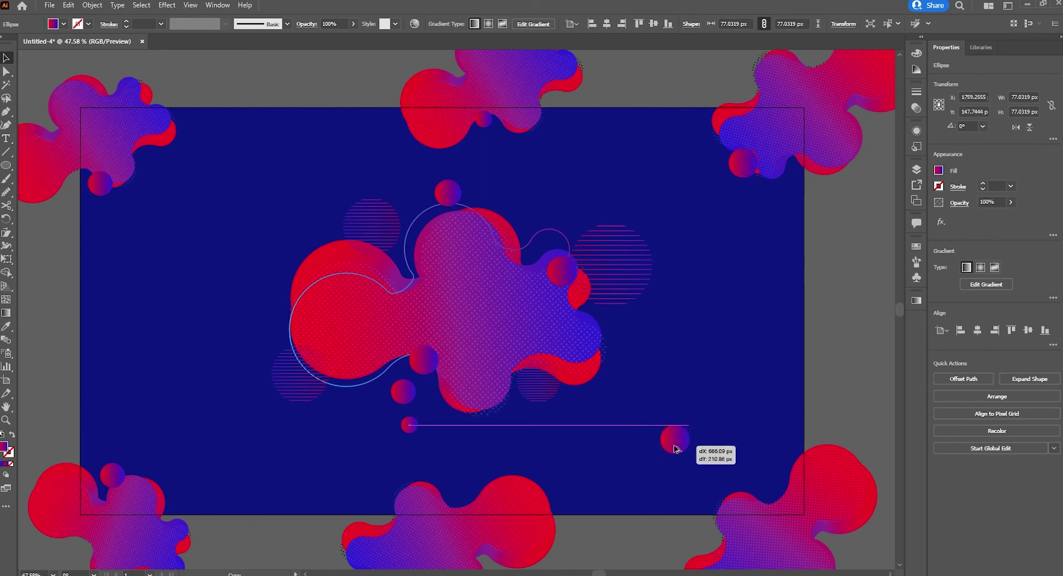
- Add shrunken striped circle copies at the upper left, lower left and upper right
{"action": "left_click_drag", "start_coordinate": [640, 273], "coordinate": [205, 305]}
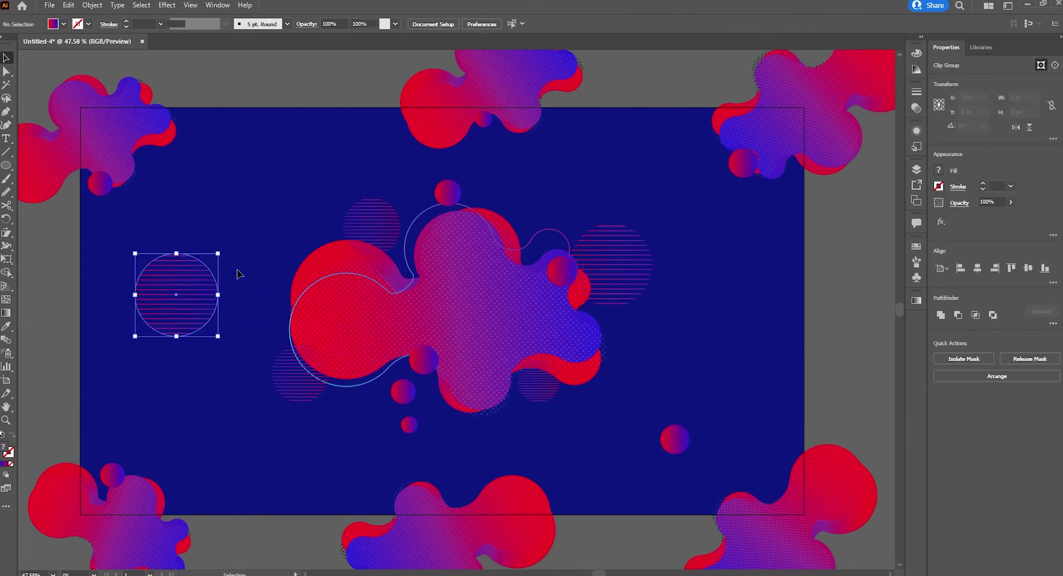
{"action": "mouse_move", "coordinate": [219, 255]}
{"action": "left_mouse_down"}
{"action": "mouse_move", "coordinate": [197, 275]}
{"action": "mouse_move", "coordinate": [166, 177]}
{"action": "left_mouse_up"}
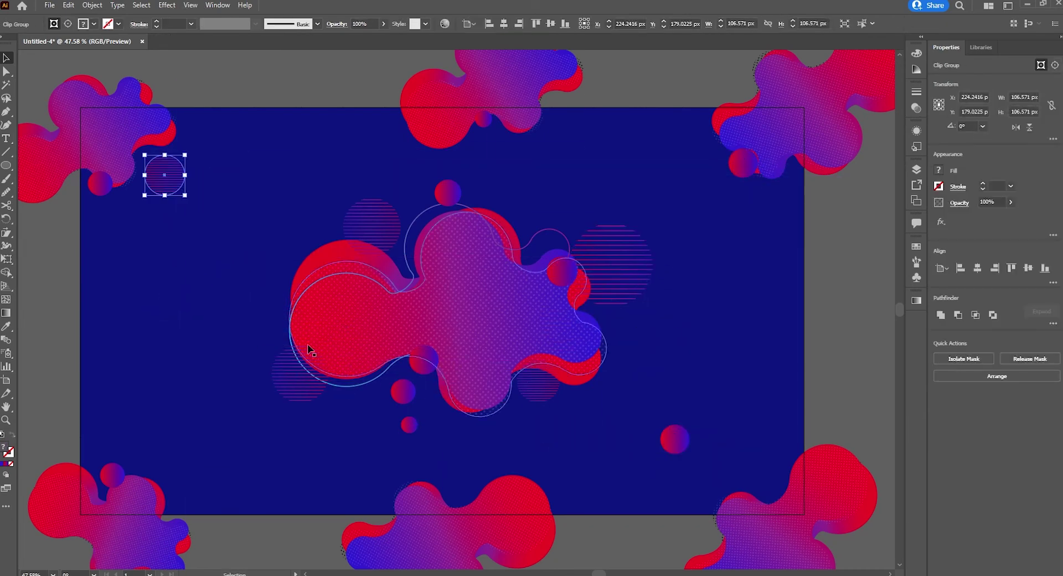
{"action": "mouse_move", "coordinate": [294, 398]}
{"action": "left_mouse_down"}
{"action": "mouse_move", "coordinate": [209, 435]}
{"action": "mouse_move", "coordinate": [154, 442]}
{"action": "left_mouse_up"}
{"action": "left_click", "coordinate": [351, 290]}
{"action": "mouse_move", "coordinate": [414, 231]}
{"action": "left_mouse_down"}
{"action": "mouse_move", "coordinate": [697, 173]}
{"action": "mouse_move", "coordinate": [675, 183]}
{"action": "mouse_move", "coordinate": [668, 146]}
{"action": "left_mouse_up"}
{"action": "left_click", "coordinate": [678, 186]}
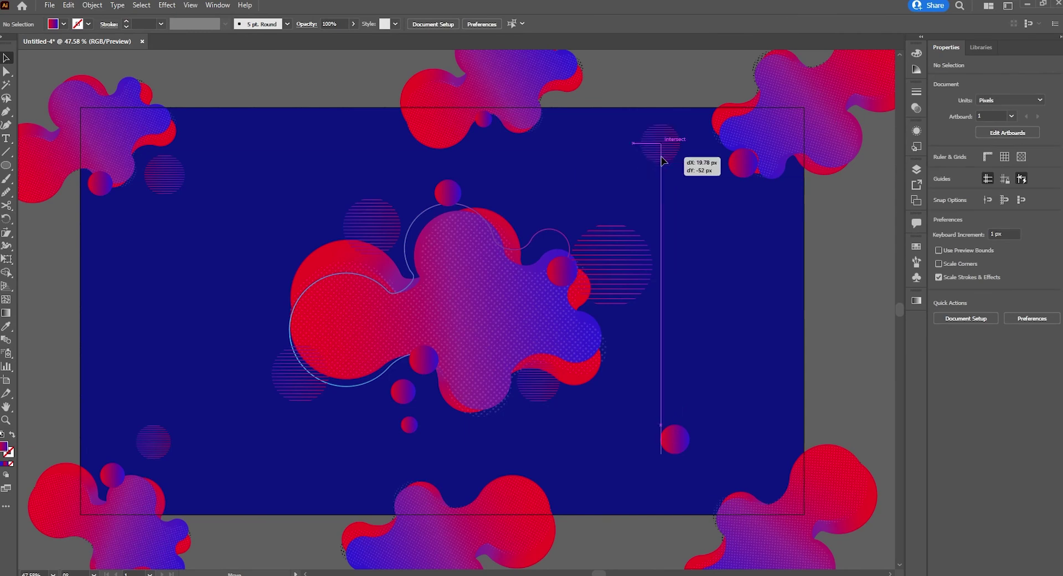
{"action": "left_click", "coordinate": [693, 364]}
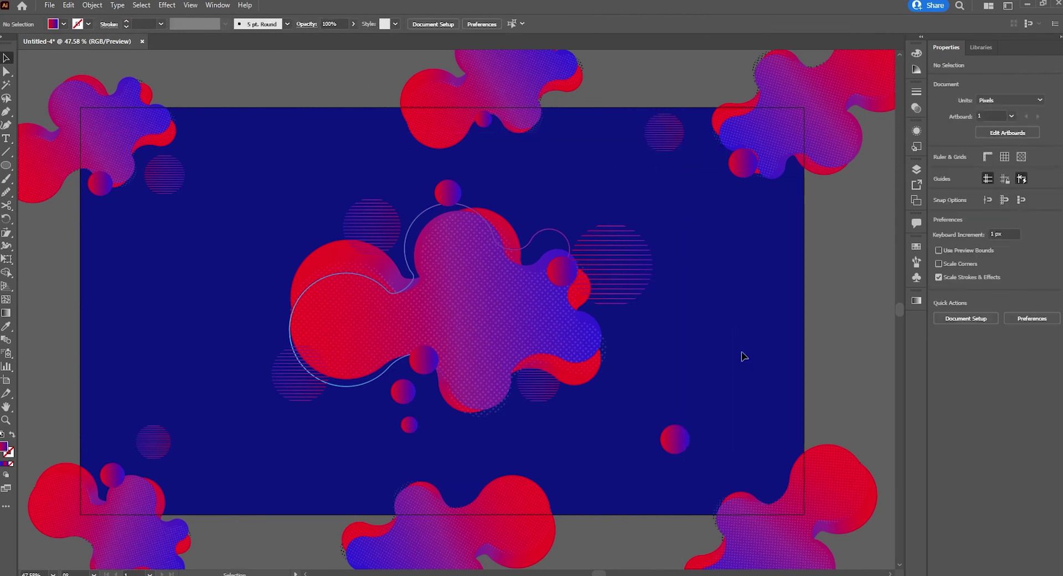
{"action": "scroll", "coordinate": [759, 271], "scroll_direction": "down", "scroll_amount": 1}
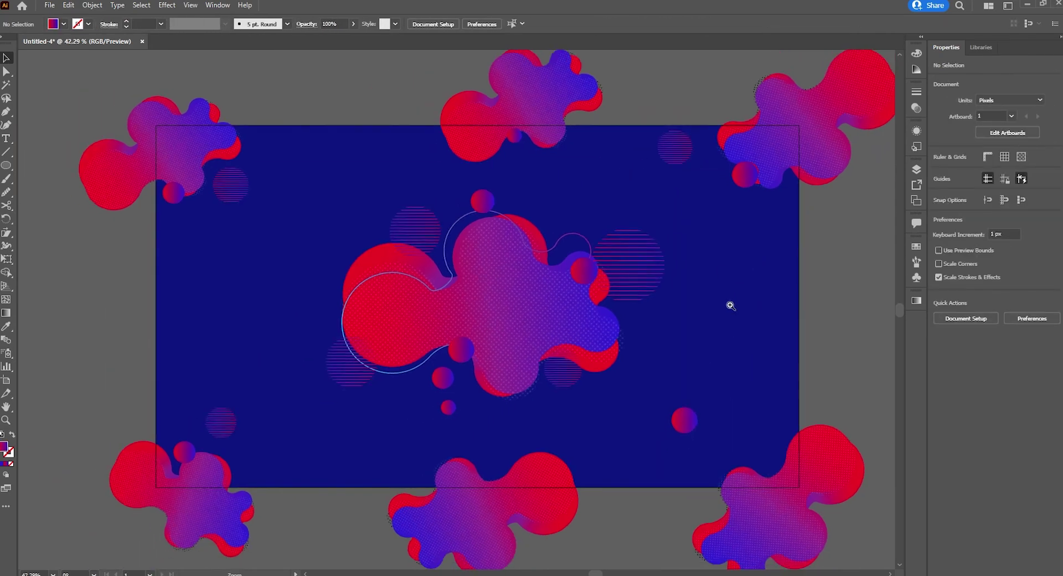
- Alt-drag a copy of the central blob past the artboard's left edge
{"action": "left_click", "coordinate": [373, 250]}
{"action": "left_click_drag", "start_coordinate": [334, 252], "coordinate": [386, 260]}
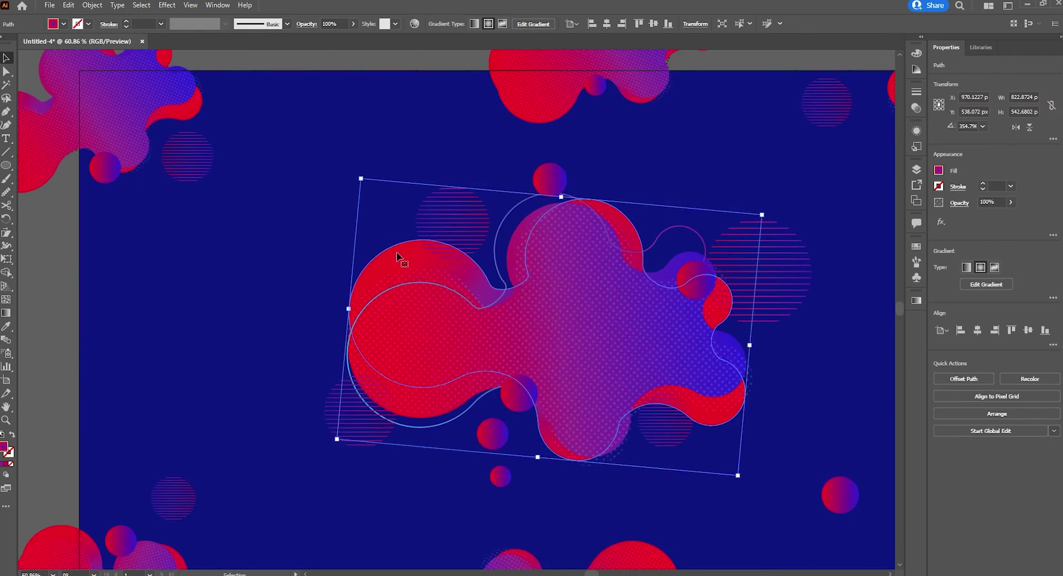
{"action": "scroll", "coordinate": [553, 271], "scroll_direction": "down", "scroll_amount": 2}
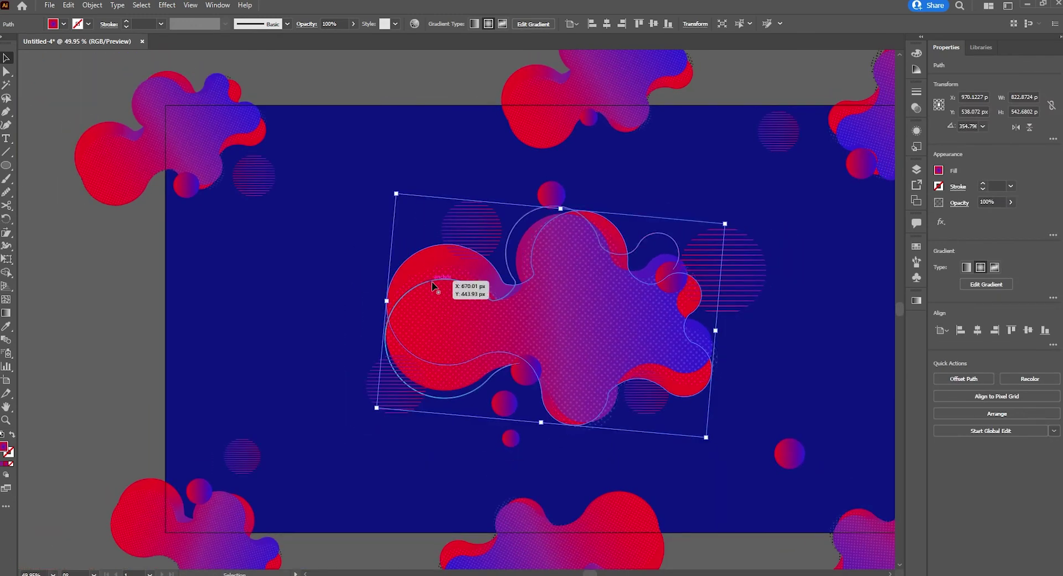
{"action": "left_click_drag", "start_coordinate": [429, 258], "coordinate": [227, 300]}
{"action": "scroll", "coordinate": [440, 293], "scroll_direction": "down", "scroll_amount": 2}
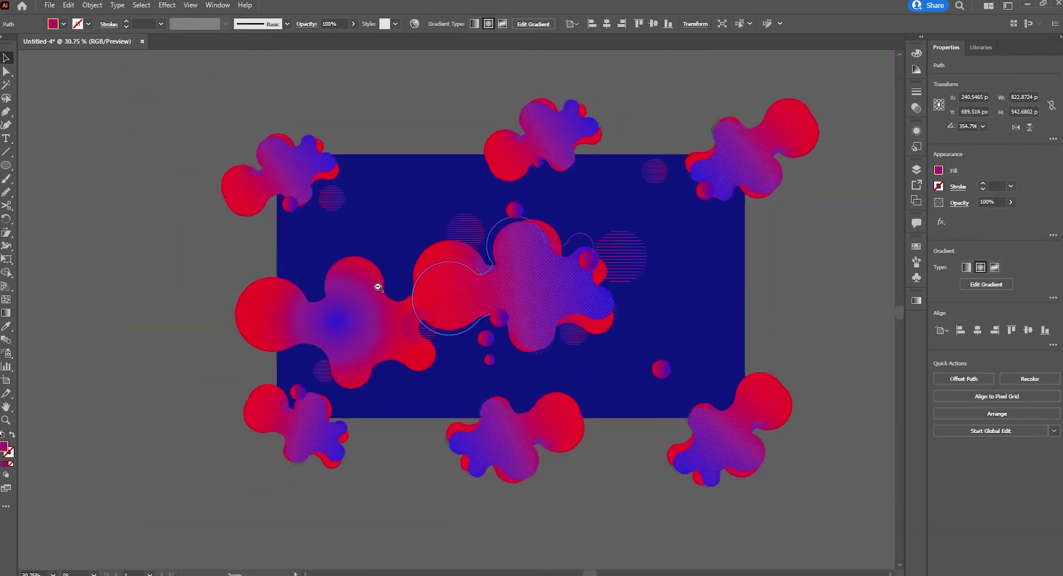
{"action": "mouse_move", "coordinate": [341, 333]}
{"action": "left_mouse_down"}
{"action": "mouse_move", "coordinate": [308, 335]}
{"action": "mouse_move", "coordinate": [284, 302]}
{"action": "mouse_move", "coordinate": [273, 325]}
{"action": "mouse_move", "coordinate": [269, 316]}
{"action": "left_mouse_up"}
- Give the copy a two-stop linear gradient from cyan to purple
{"action": "left_click", "coordinate": [916, 301]}
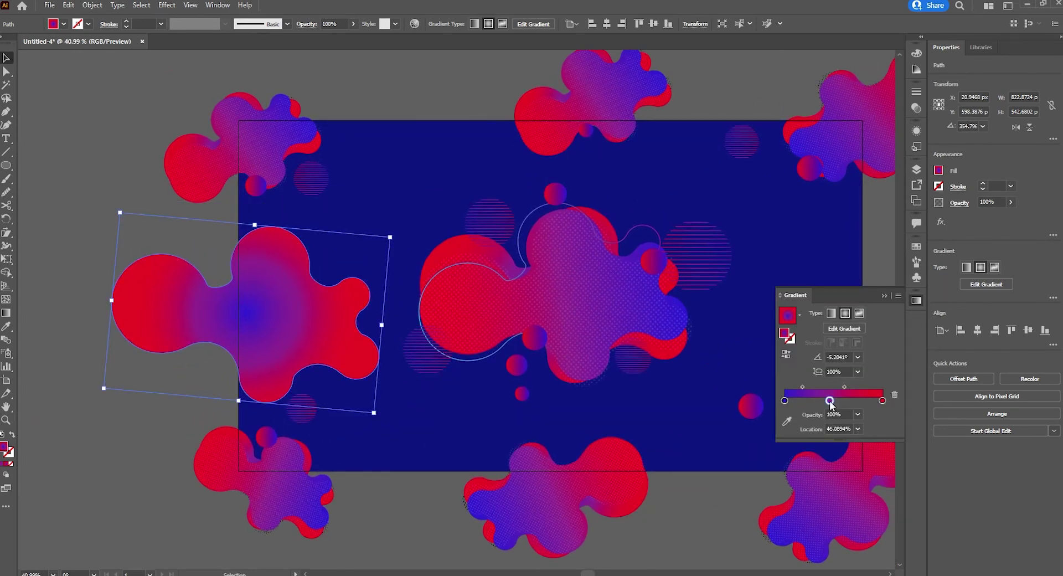
{"action": "left_click_drag", "start_coordinate": [830, 401], "coordinate": [796, 404]}
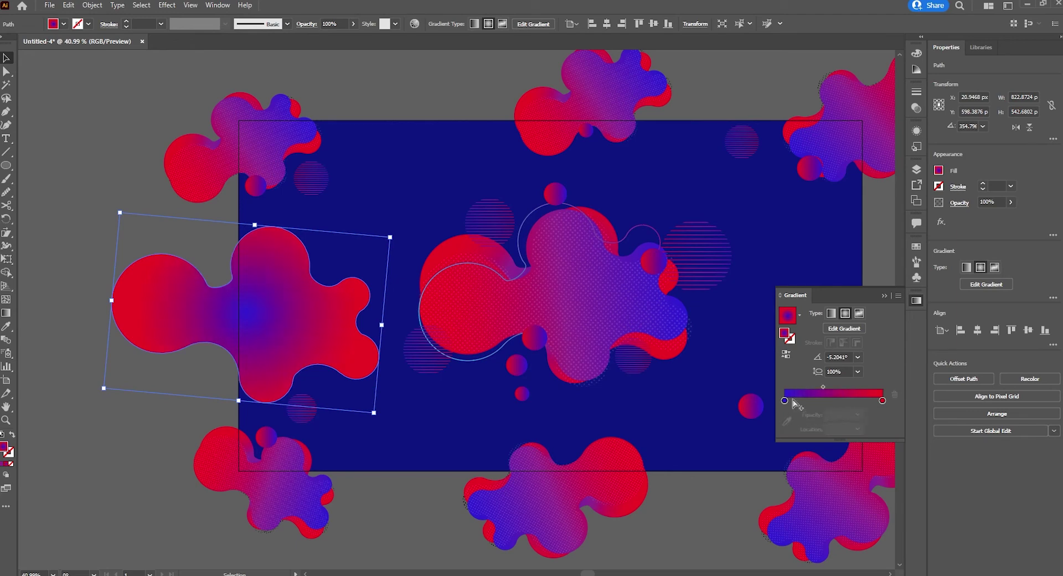
{"action": "double_click", "coordinate": [785, 401]}
{"action": "left_click", "coordinate": [794, 438]}
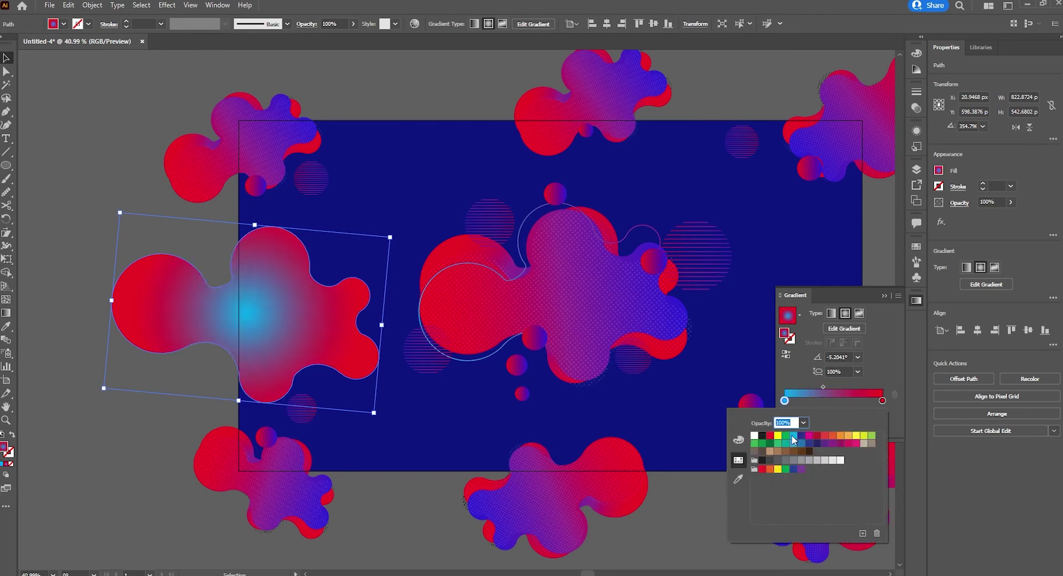
{"action": "left_click", "coordinate": [882, 400]}
{"action": "double_click", "coordinate": [882, 400]}
{"action": "left_click", "coordinate": [833, 444]}
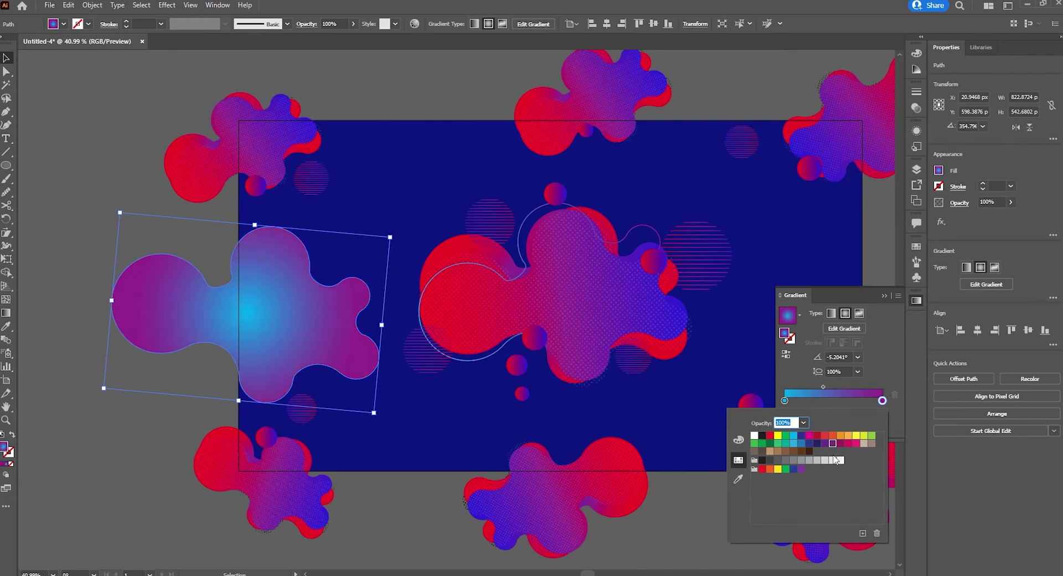
{"action": "left_click", "coordinate": [831, 314]}
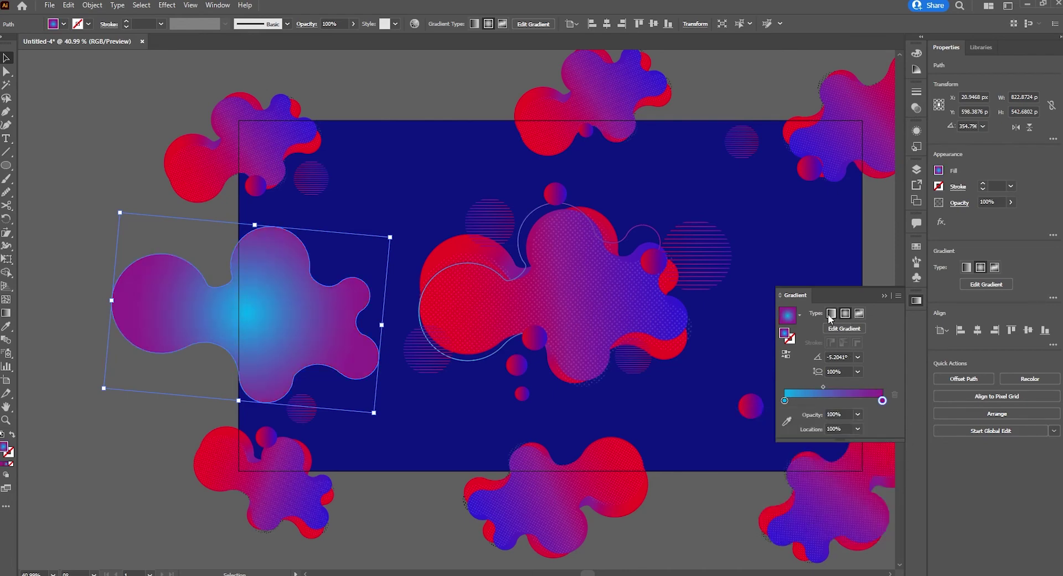
{"action": "left_click", "coordinate": [830, 314]}
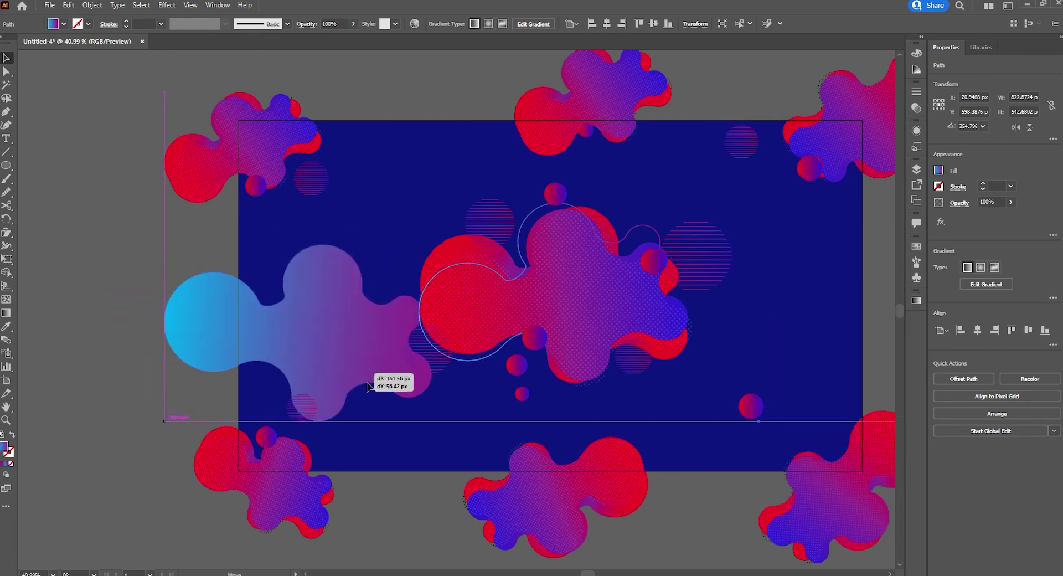
- Move the cyan-purple blob to the artboard centre, enlarge it and rotate it counter-clockwise
{"action": "left_click_drag", "start_coordinate": [292, 339], "coordinate": [609, 375]}
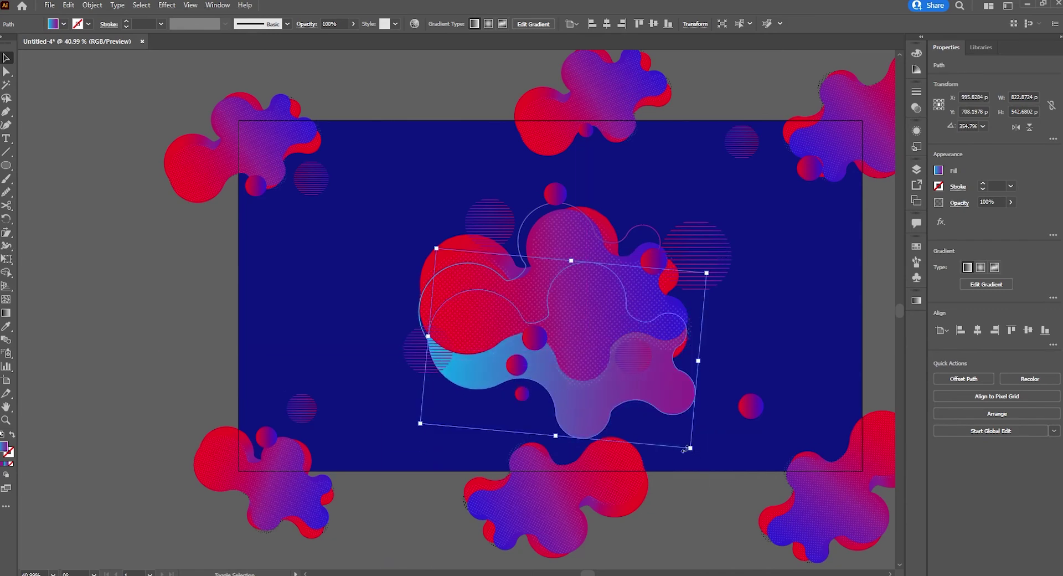
{"action": "mouse_move", "coordinate": [690, 449]}
{"action": "left_mouse_down"}
{"action": "mouse_move", "coordinate": [771, 512]}
{"action": "mouse_move", "coordinate": [819, 406]}
{"action": "left_mouse_up"}
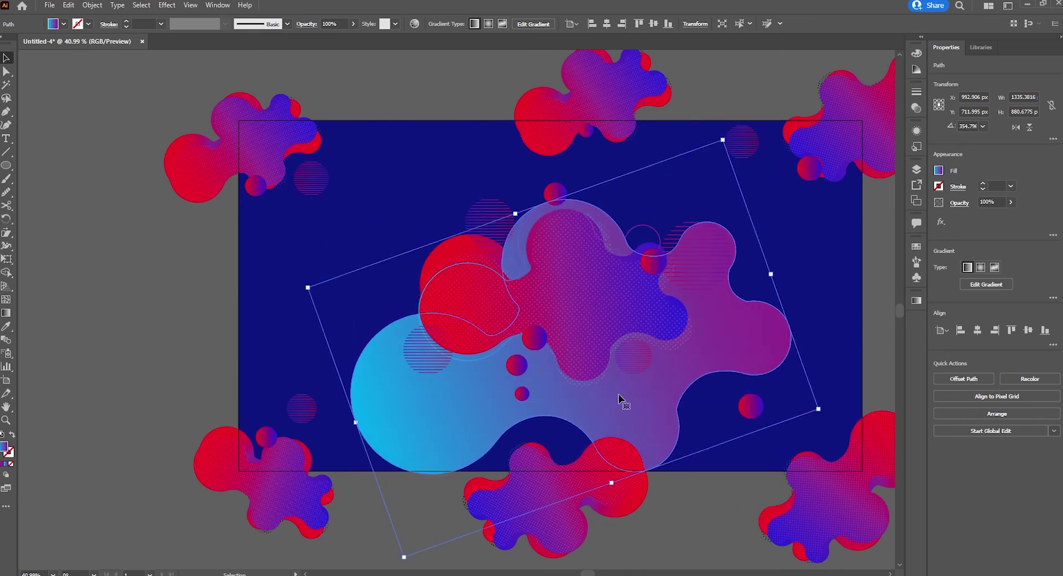
{"action": "left_click_drag", "start_coordinate": [630, 410], "coordinate": [620, 347]}
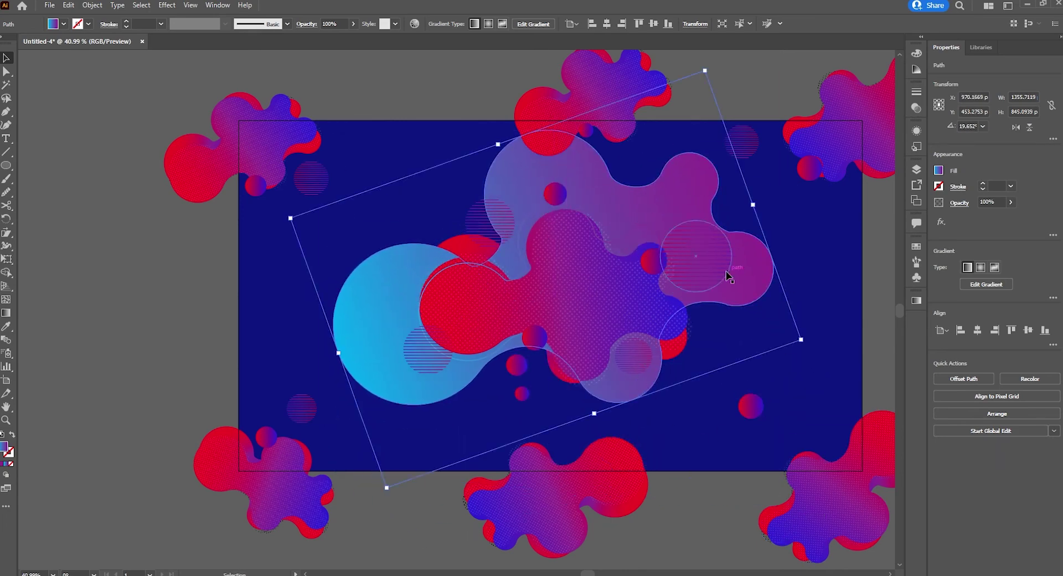
- Send the blob to the back, bring it forward one level, and tilt it flatter
{"action": "right_click", "coordinate": [759, 288]}
{"action": "mouse_move", "coordinate": [790, 504]}
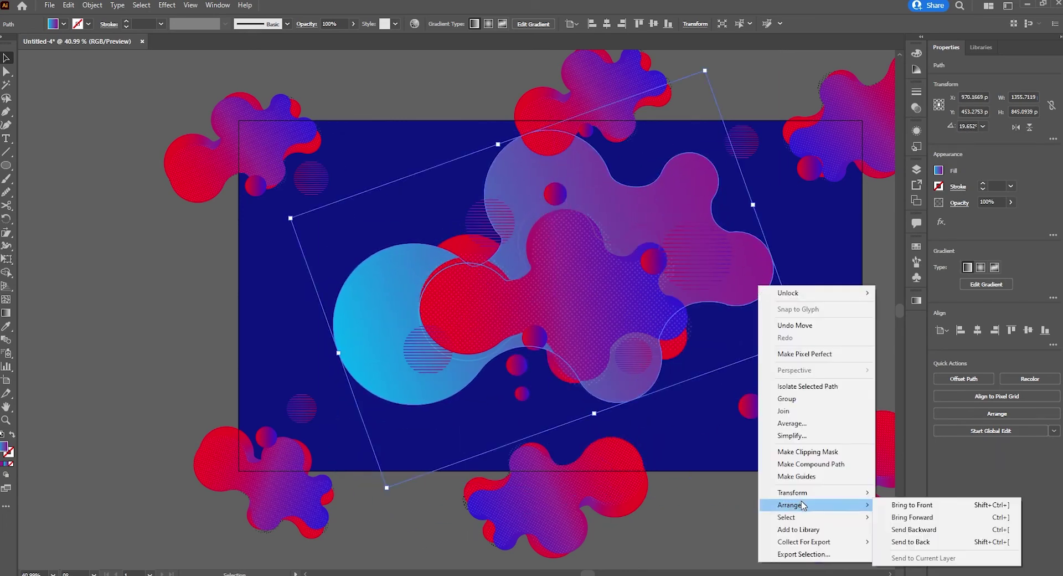
{"action": "left_click", "coordinate": [934, 543]}
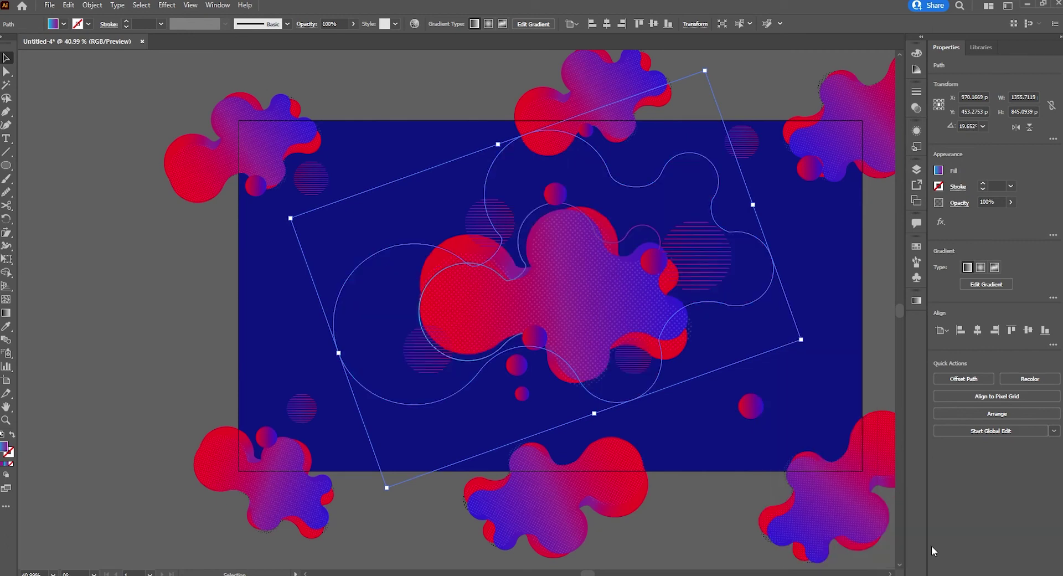
{"action": "key", "text": "ctrl+bracketright"}
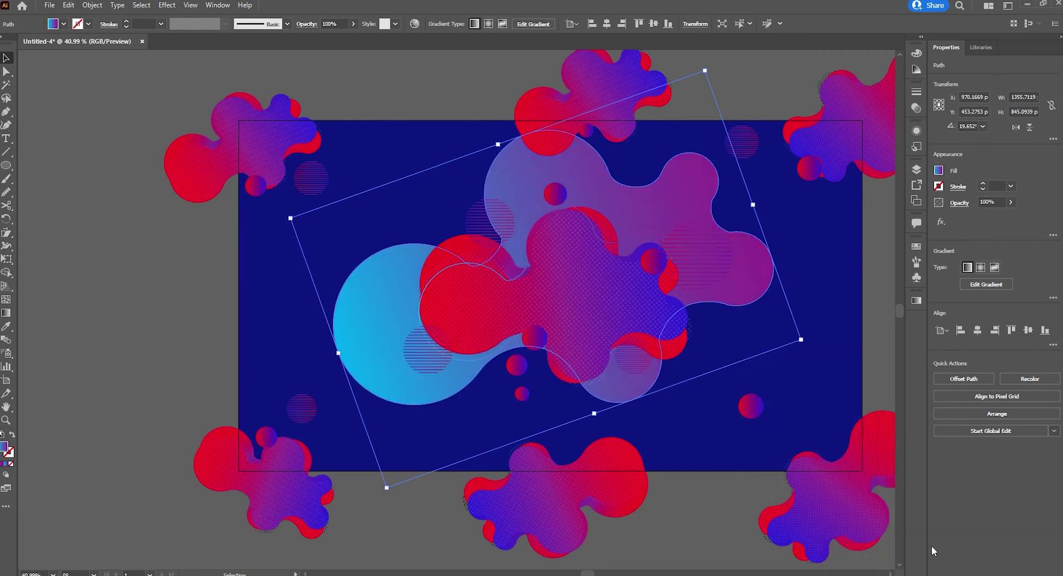
{"action": "mouse_move", "coordinate": [810, 348]}
{"action": "left_mouse_down"}
{"action": "mouse_move", "coordinate": [799, 367]}
{"action": "mouse_move", "coordinate": [766, 371]}
{"action": "left_mouse_up"}
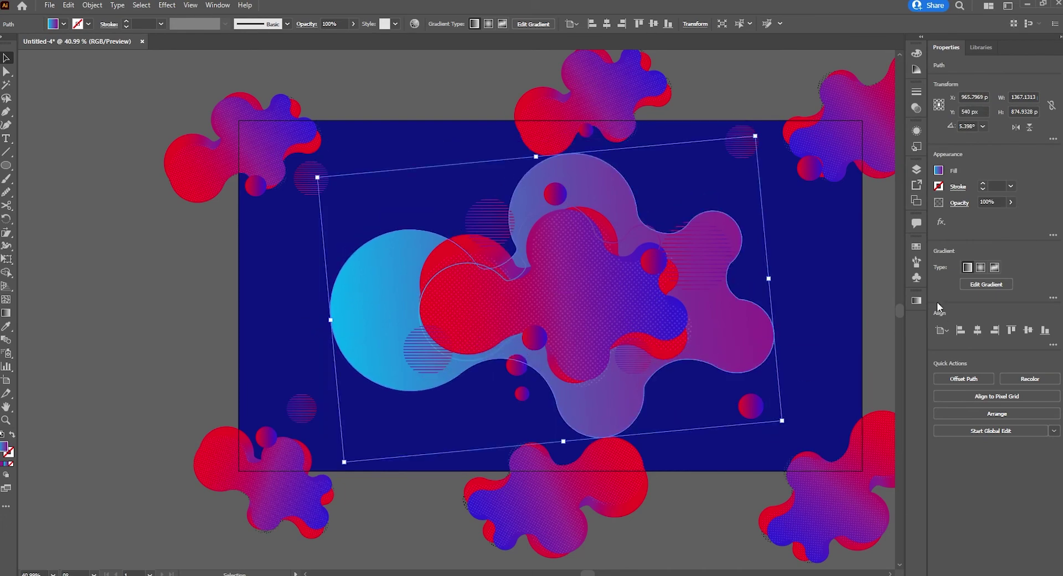
- Change the gradient's starting stop from cyan to a dark blue swatch
{"action": "left_click", "coordinate": [917, 301]}
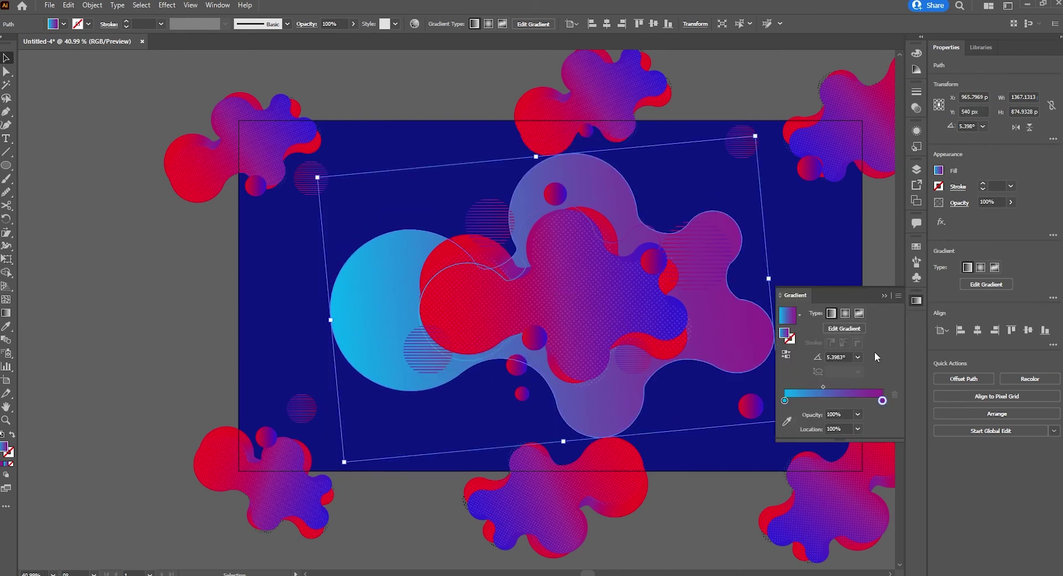
{"action": "double_click", "coordinate": [785, 401]}
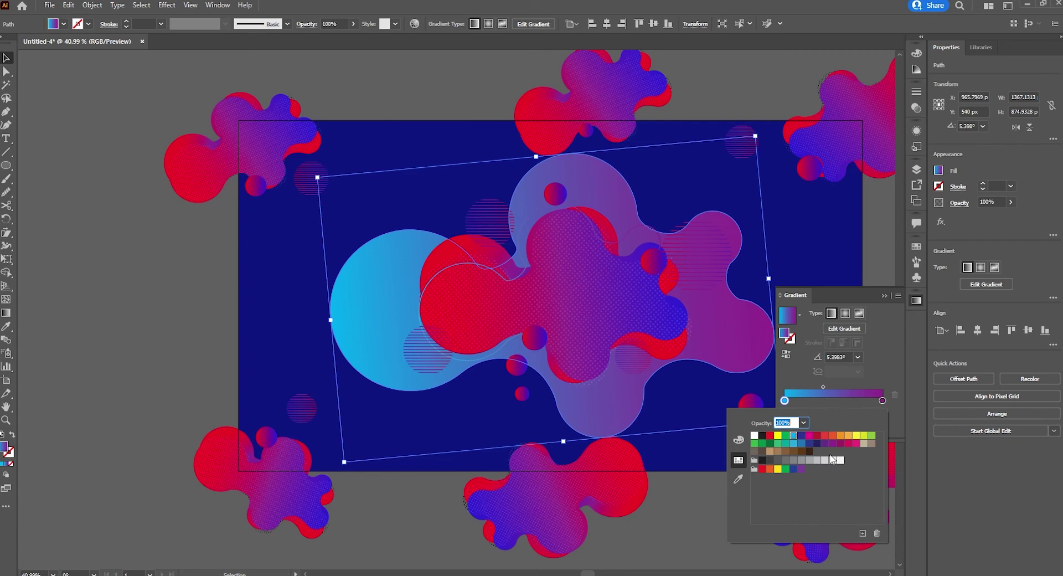
{"action": "left_click", "coordinate": [802, 437]}
{"action": "left_click", "coordinate": [753, 343]}
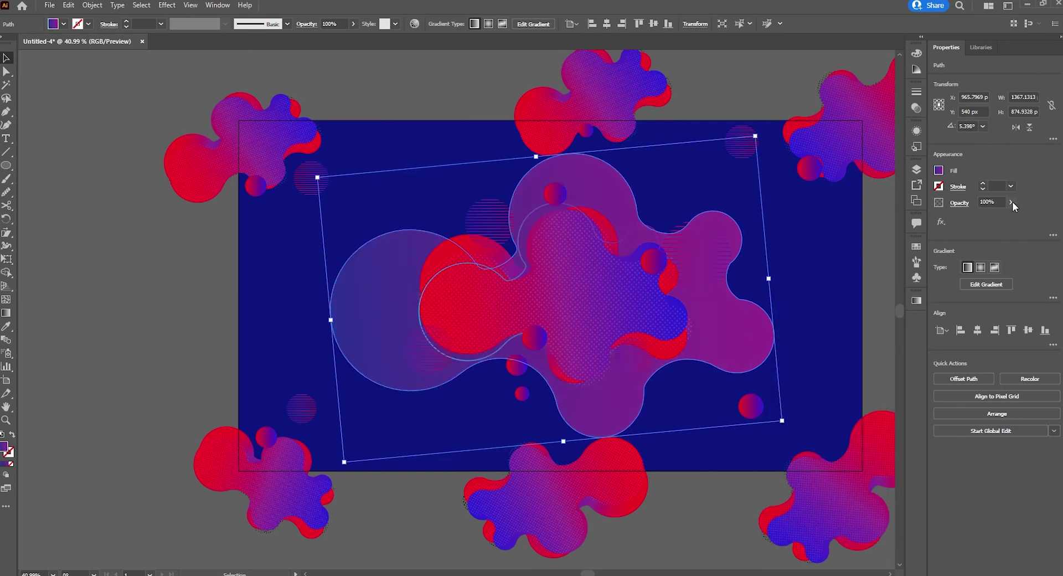
- Lower the blob's opacity to about 20% and rotate it to about 15 degrees
{"action": "left_click_drag", "start_coordinate": [983, 224], "coordinate": [979, 223]}
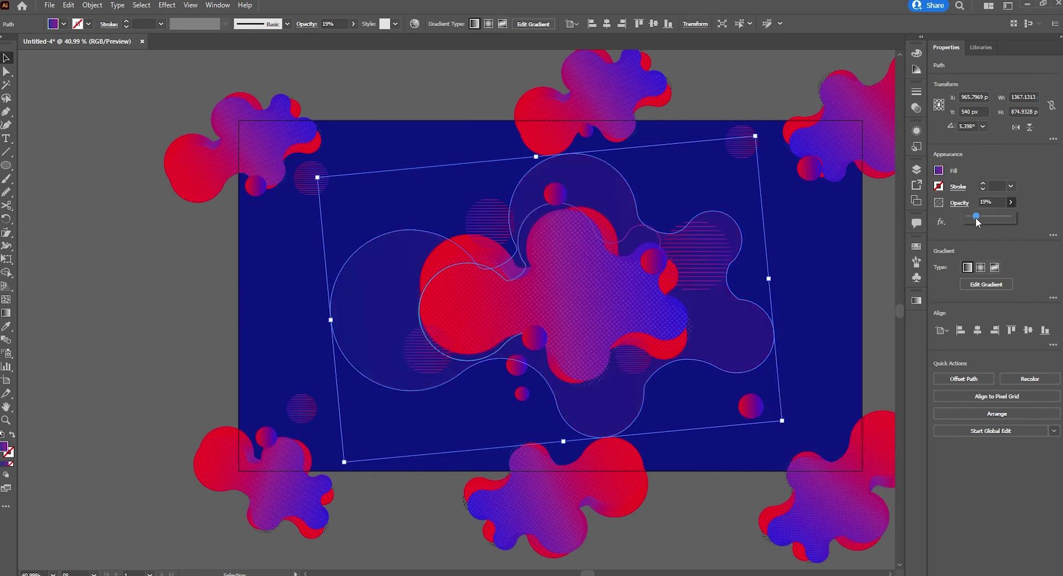
{"action": "left_click", "coordinate": [847, 352]}
{"action": "left_click", "coordinate": [800, 404]}
{"action": "left_click_drag", "start_coordinate": [788, 428], "coordinate": [808, 383]}
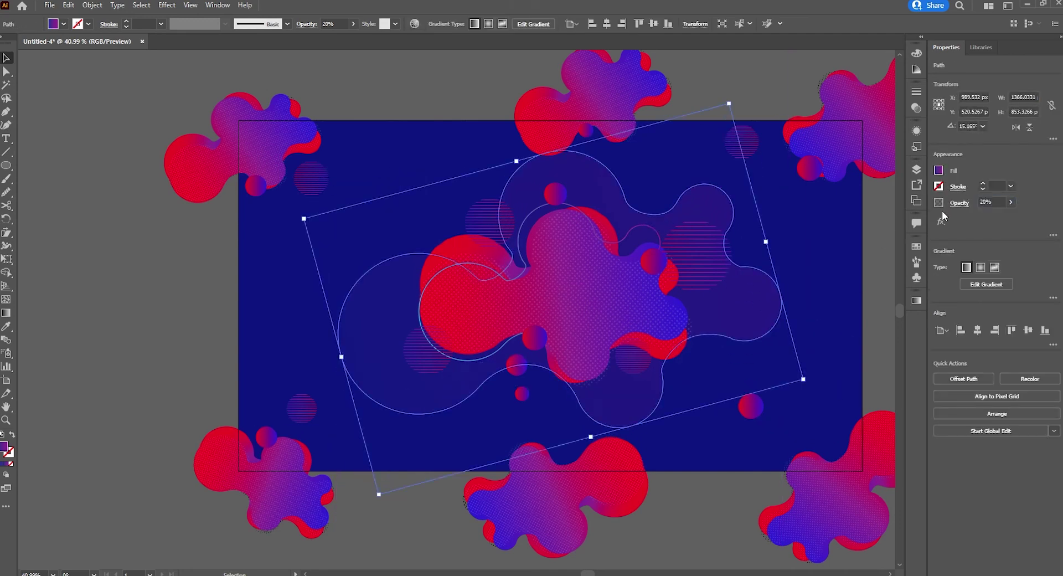
{"action": "left_click", "coordinate": [801, 302]}
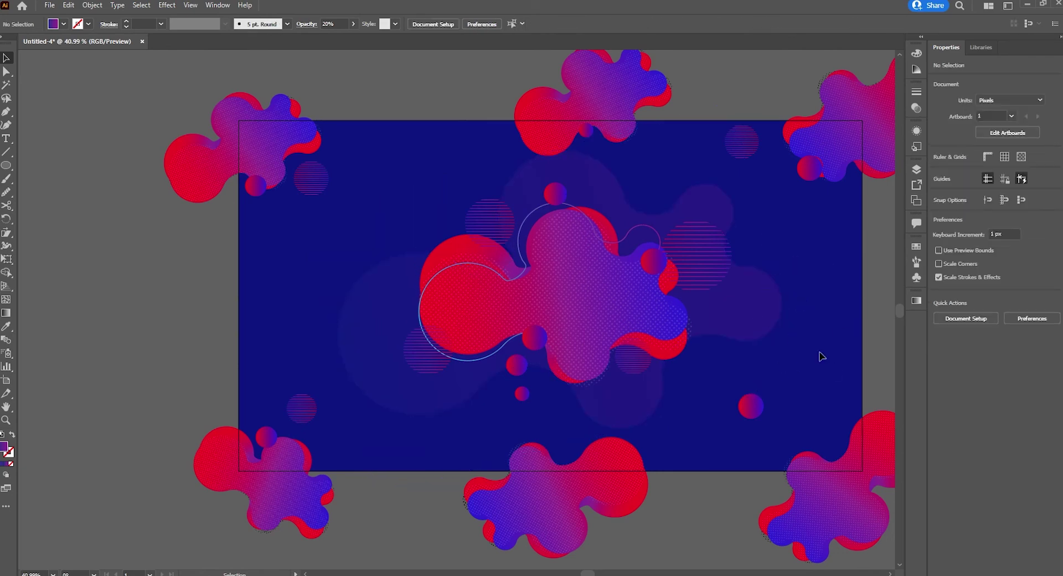
- Move the faint blob to the upper left, rotating it slightly more
{"action": "mouse_move", "coordinate": [762, 309]}
{"action": "left_mouse_down"}
{"action": "mouse_move", "coordinate": [431, 302]}
{"action": "mouse_move", "coordinate": [443, 280]}
{"action": "left_mouse_up"}
{"action": "mouse_move", "coordinate": [238, 243]}
{"action": "left_mouse_down"}
{"action": "mouse_move", "coordinate": [273, 214]}
{"action": "mouse_move", "coordinate": [258, 258]}
{"action": "left_mouse_up"}
{"action": "key", "text": "ctrl+shift+a"}
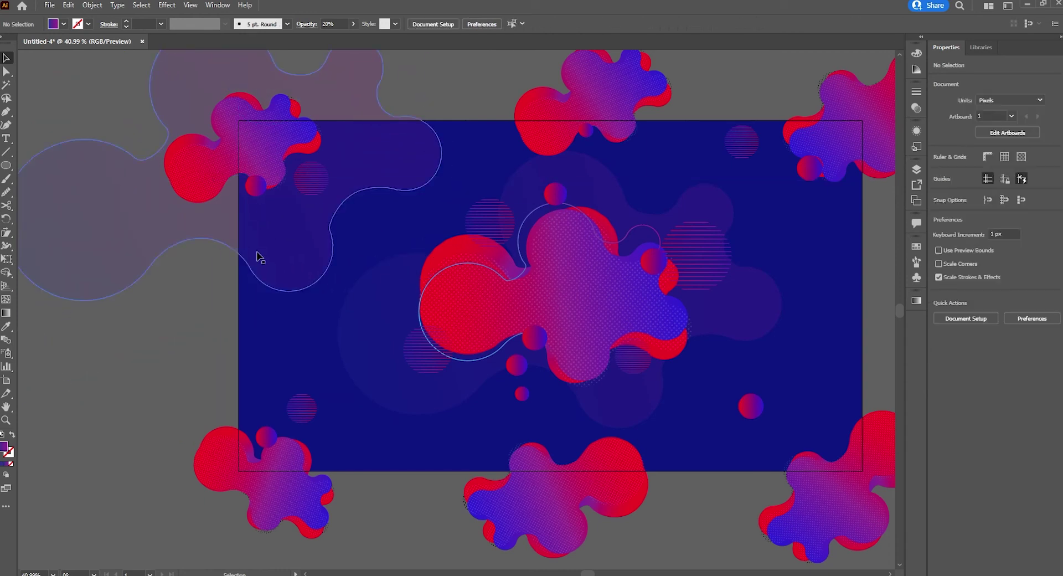
{"action": "left_click", "coordinate": [292, 259]}
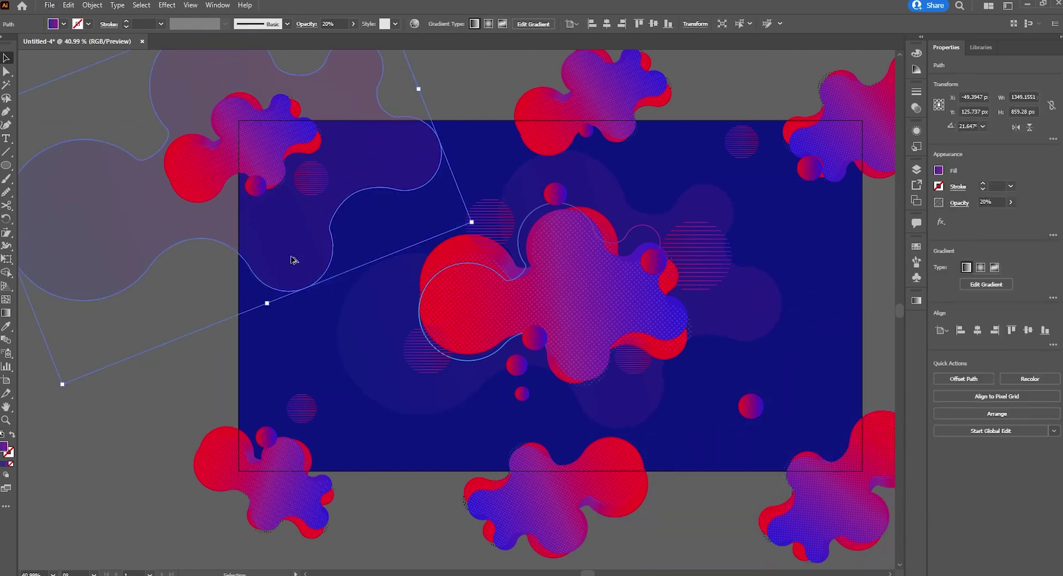
- Duplicate the faint blob to the lower right, rotated about 56° along the right edge
{"action": "left_click_drag", "start_coordinate": [292, 259], "coordinate": [607, 498]}
{"action": "left_click_drag", "start_coordinate": [669, 574], "coordinate": [629, 540]}
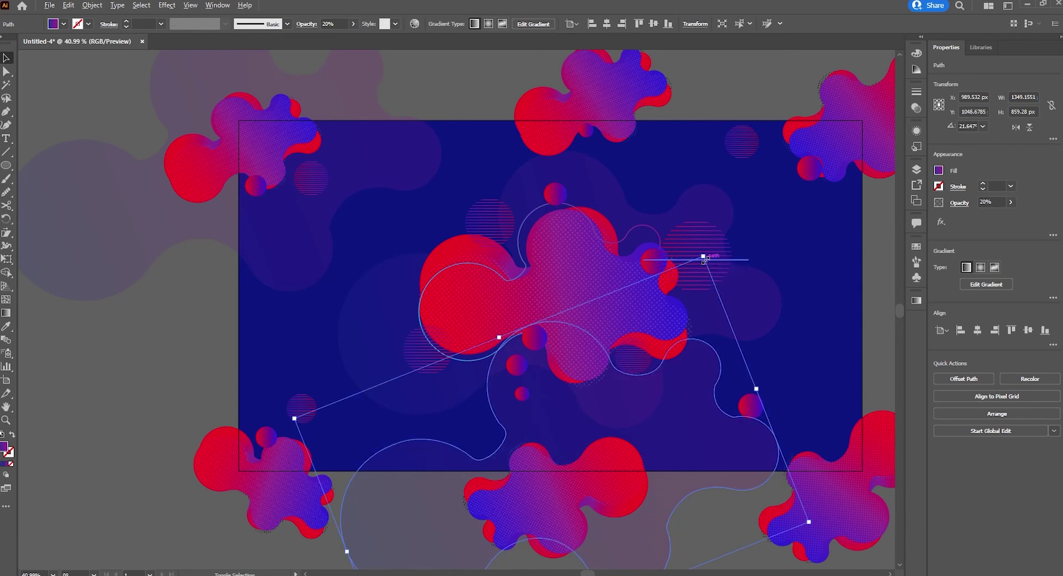
{"action": "left_click_drag", "start_coordinate": [704, 259], "coordinate": [878, 331]}
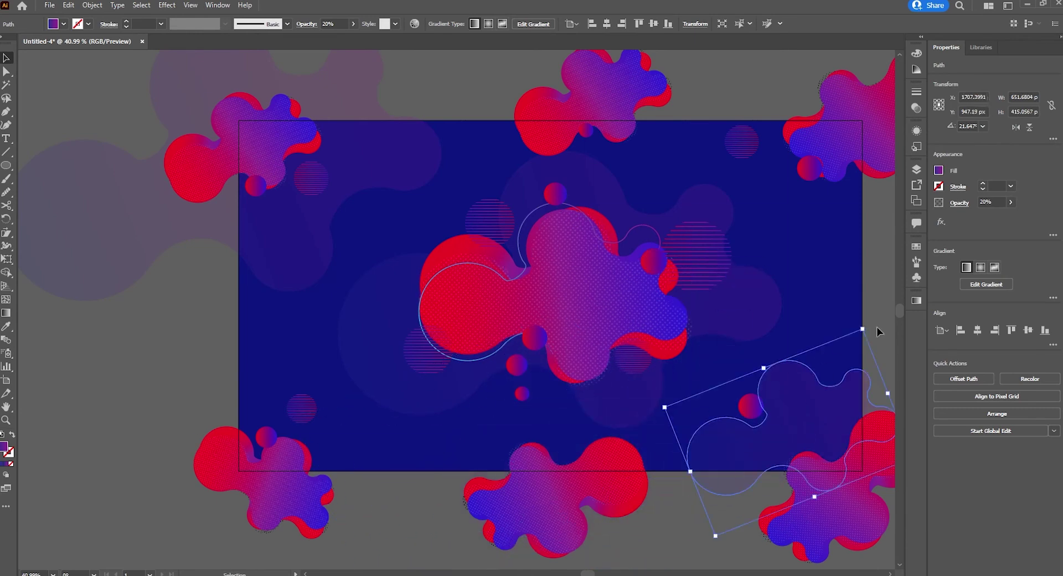
{"action": "left_click_drag", "start_coordinate": [867, 322], "coordinate": [879, 361]}
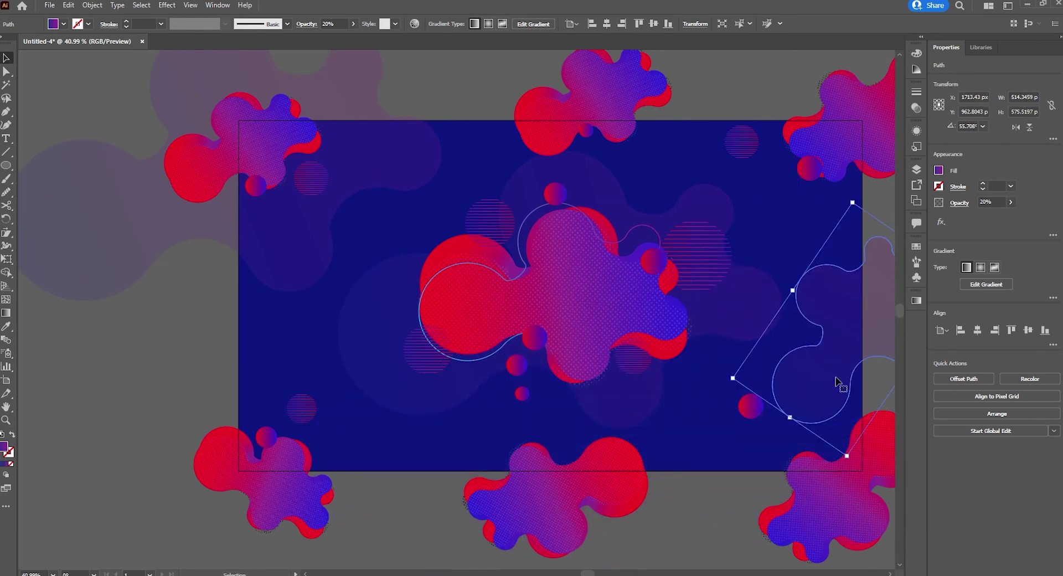
{"action": "left_click_drag", "start_coordinate": [827, 389], "coordinate": [847, 398]}
- Rotate the faint copy to about 76°, lower it to the bottom edge, and stretch it wider and taller
{"action": "mouse_move", "coordinate": [760, 384]}
{"action": "left_mouse_down"}
{"action": "mouse_move", "coordinate": [819, 388]}
{"action": "mouse_move", "coordinate": [636, 548]}
{"action": "left_mouse_up"}
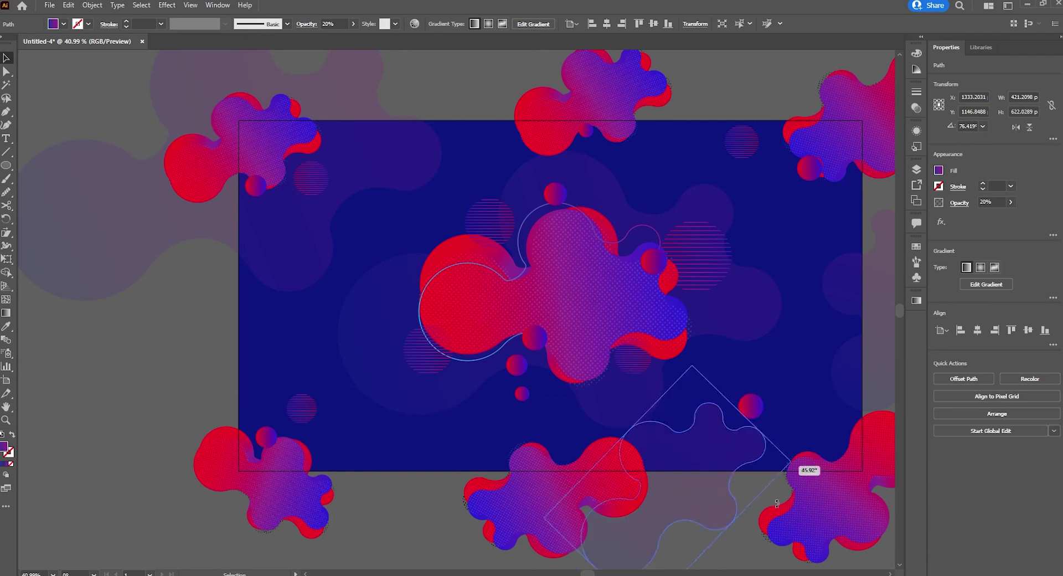
{"action": "mouse_move", "coordinate": [779, 405]}
{"action": "left_mouse_down"}
{"action": "mouse_move", "coordinate": [703, 507]}
{"action": "mouse_move", "coordinate": [714, 530]}
{"action": "left_mouse_up"}
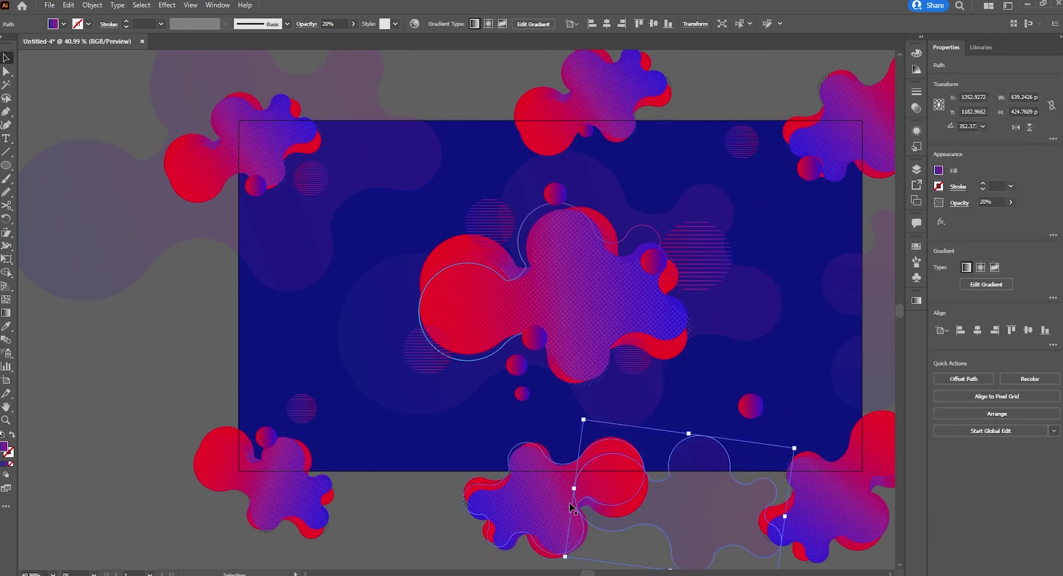
{"action": "left_click_drag", "start_coordinate": [574, 489], "coordinate": [437, 471]}
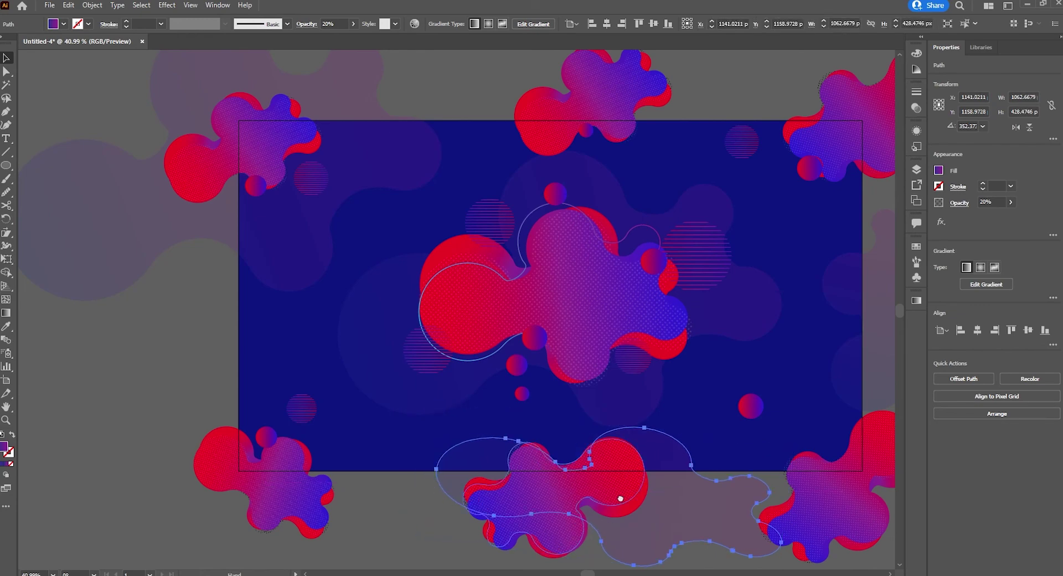
{"action": "scroll", "coordinate": [597, 401], "scroll_direction": "down", "scroll_amount": 3}
{"action": "mouse_move", "coordinate": [597, 402]}
{"action": "left_mouse_down"}
{"action": "mouse_move", "coordinate": [577, 480]}
{"action": "mouse_move", "coordinate": [628, 386]}
{"action": "mouse_move", "coordinate": [656, 384]}
{"action": "left_mouse_up"}
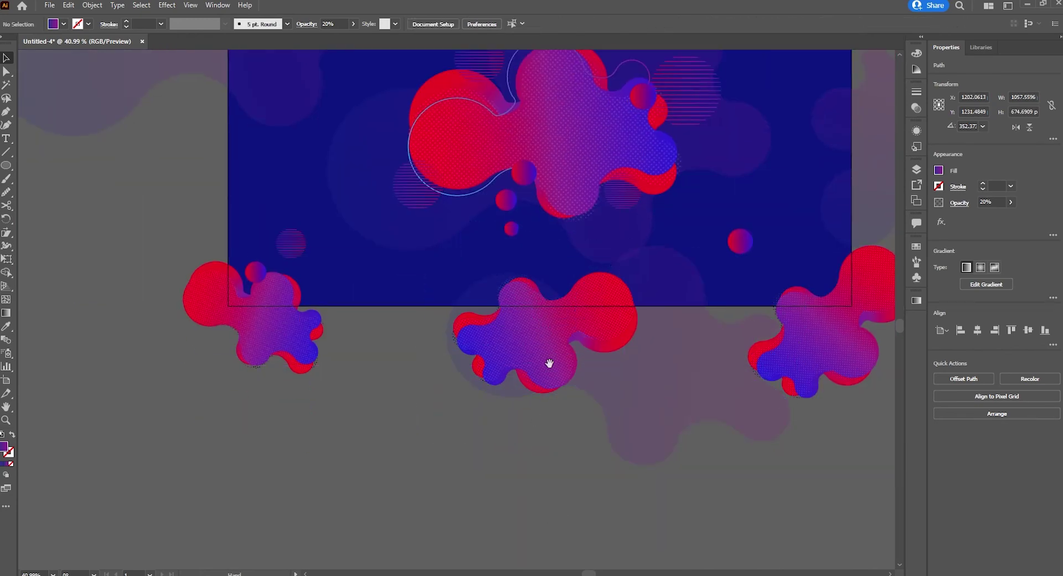
{"action": "scroll", "coordinate": [585, 254], "scroll_direction": "up", "scroll_amount": 3}
{"action": "scroll", "coordinate": [584, 254], "scroll_direction": "up", "scroll_amount": 1}
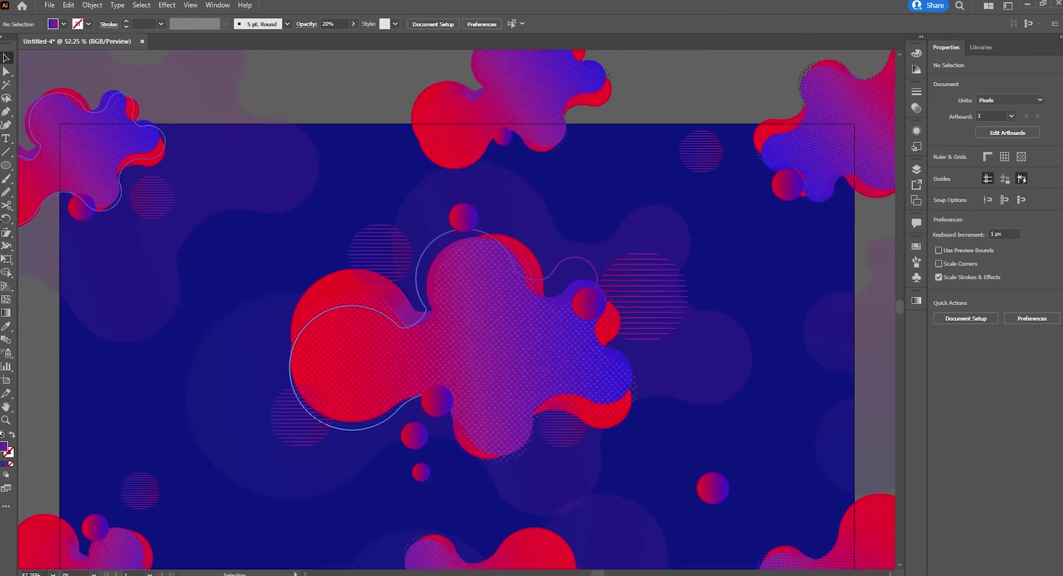
- Add the LIQUID COLOR text object and enlarge it to about 56 pt
{"action": "left_click", "coordinate": [13, 137]}
{"action": "left_click", "coordinate": [378, 182]}
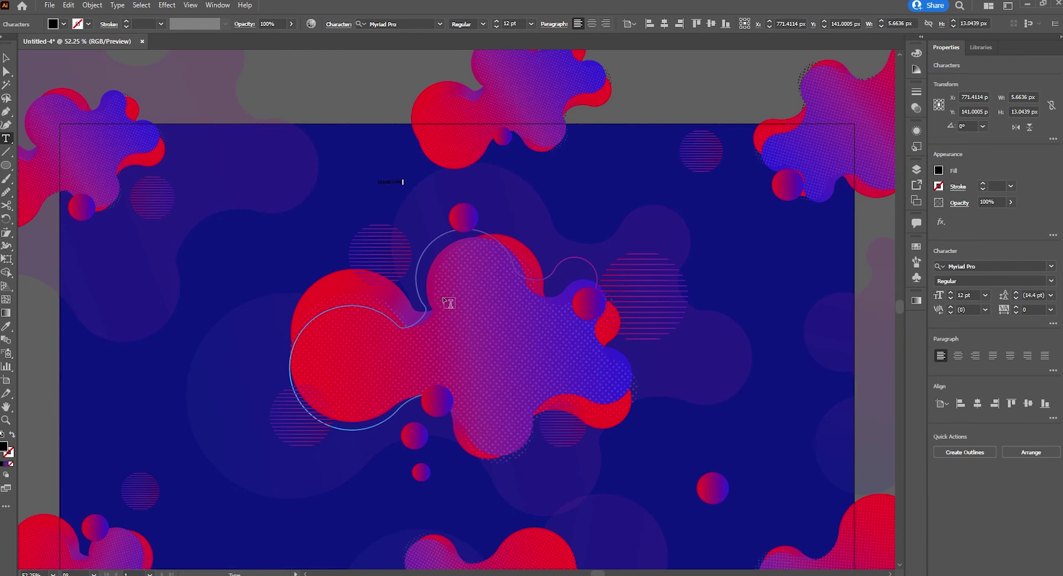
{"action": "left_click", "coordinate": [7, 58]}
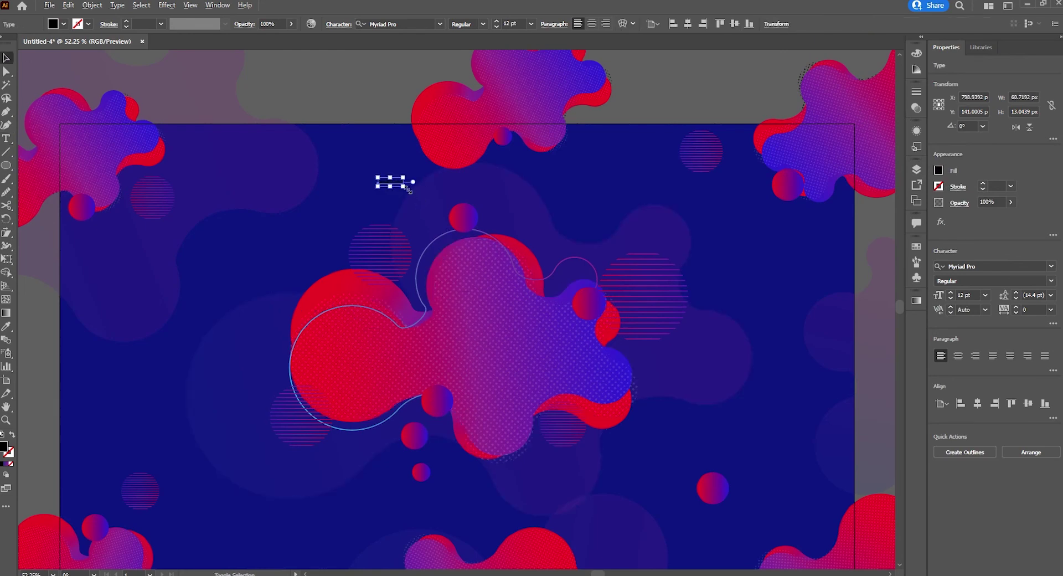
{"action": "mouse_move", "coordinate": [410, 186]}
{"action": "left_mouse_down"}
{"action": "mouse_move", "coordinate": [426, 191]}
{"action": "mouse_move", "coordinate": [506, 355]}
{"action": "left_mouse_up"}
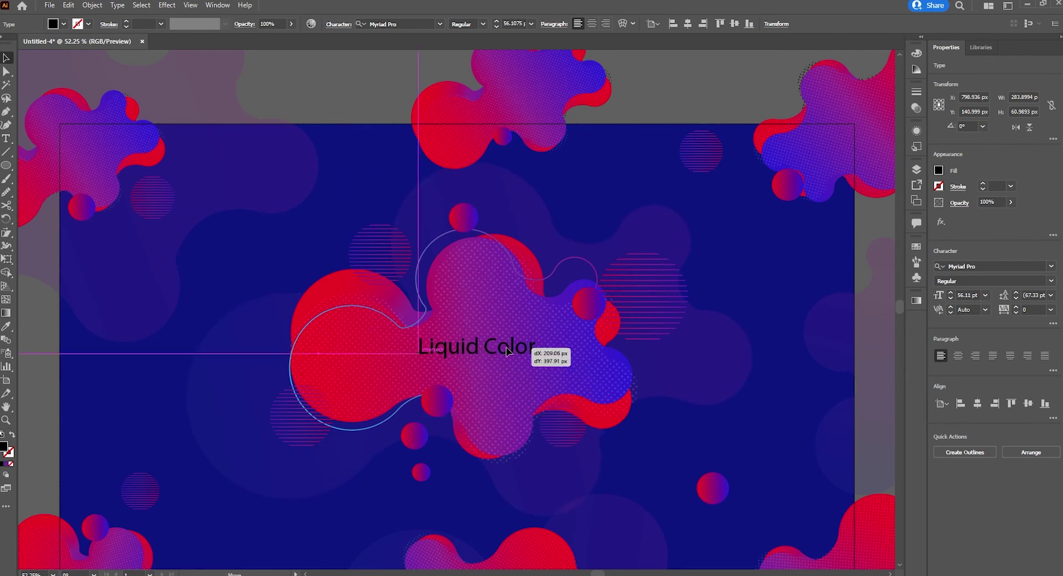
- Set the title to Bebas Neue with a white fill and scale it up
{"action": "left_click", "coordinate": [986, 268]}
{"action": "type", "text": "be"}
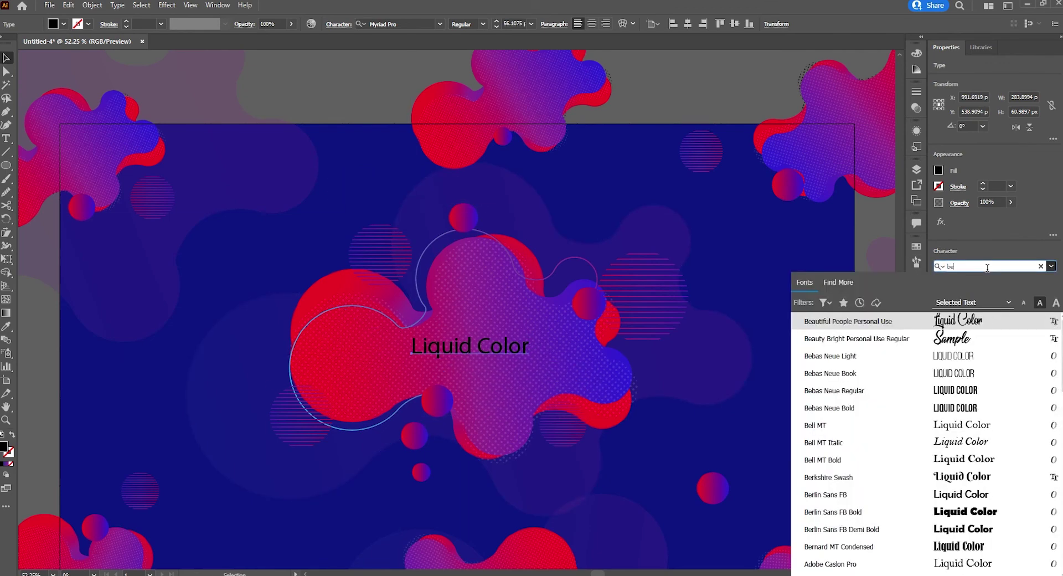
{"action": "type", "text": "b"}
{"action": "left_click", "coordinate": [980, 356]}
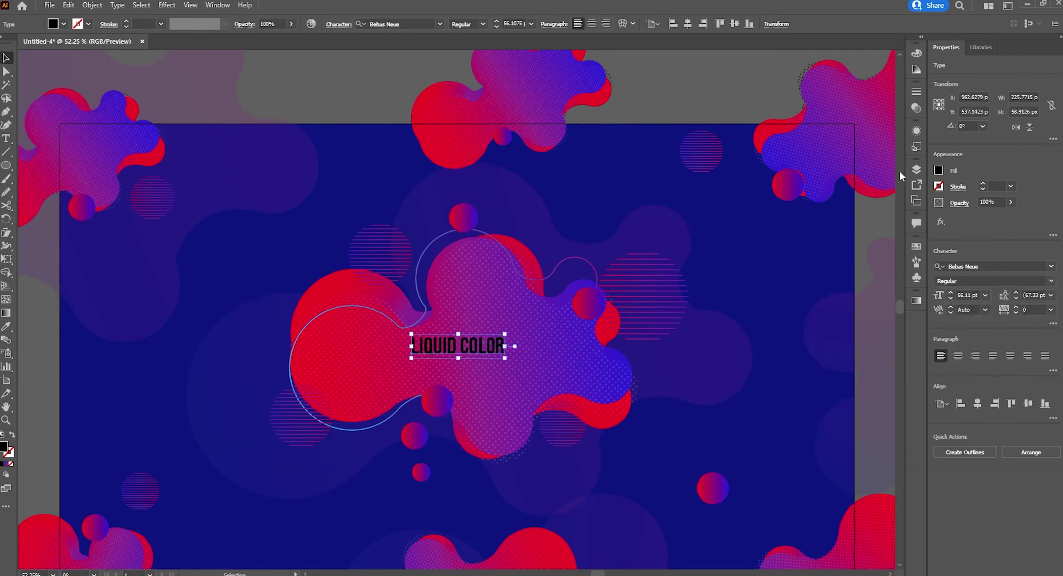
{"action": "left_click", "coordinate": [939, 170]}
{"action": "left_click", "coordinate": [833, 210]}
{"action": "key", "text": "Escape"}
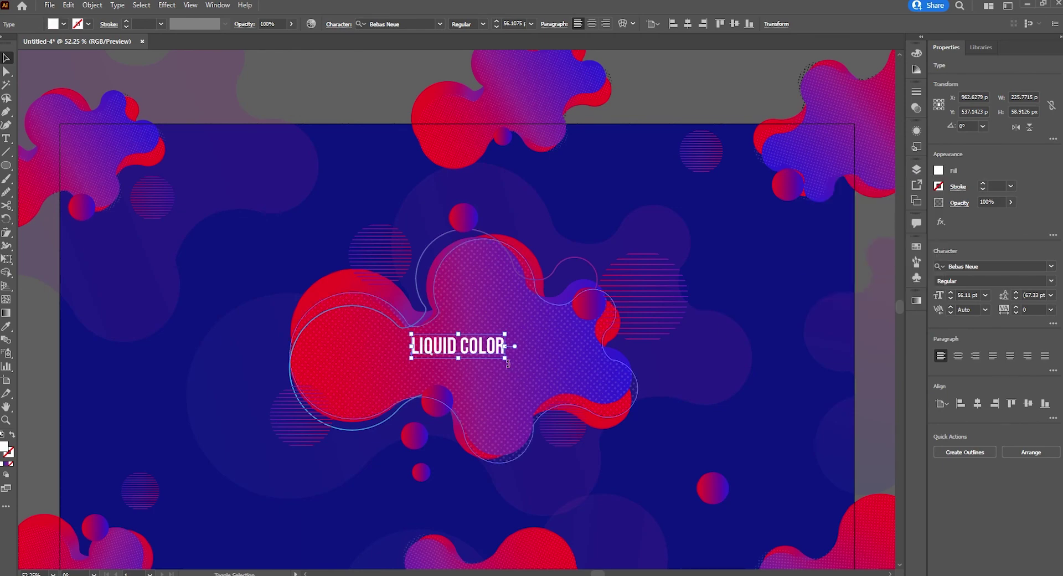
{"action": "mouse_move", "coordinate": [508, 361]}
{"action": "left_mouse_down"}
{"action": "mouse_move", "coordinate": [546, 357]}
{"action": "mouse_move", "coordinate": [519, 386]}
{"action": "left_mouse_up"}
- Duplicate the title beneath itself, retype it as BACKGROUND and shrink it to subtitle size
{"action": "left_click", "coordinate": [642, 483]}
{"action": "triple_click", "coordinate": [517, 382]}
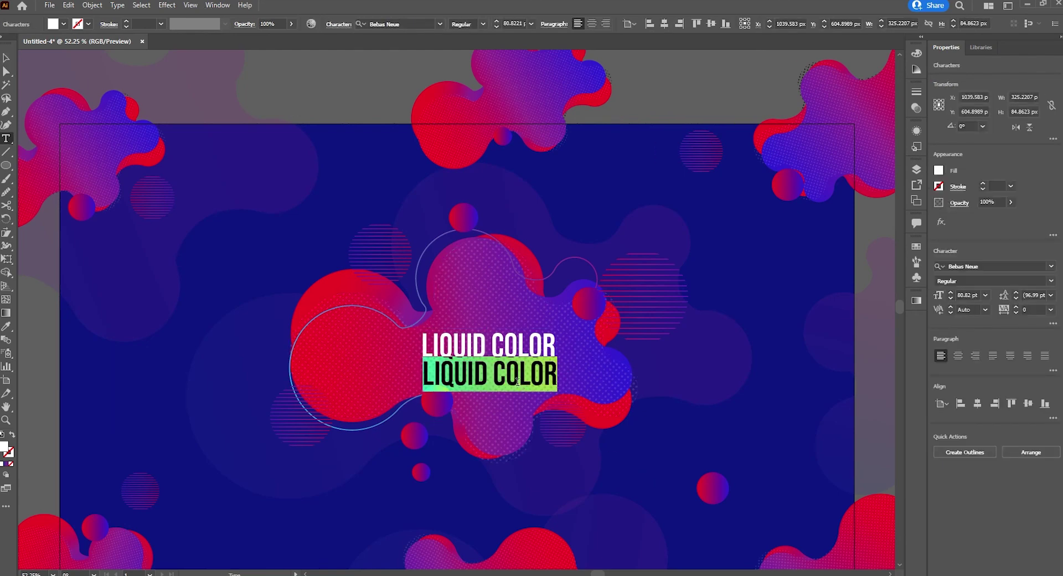
{"action": "type", "text": "BACKGROUND"}
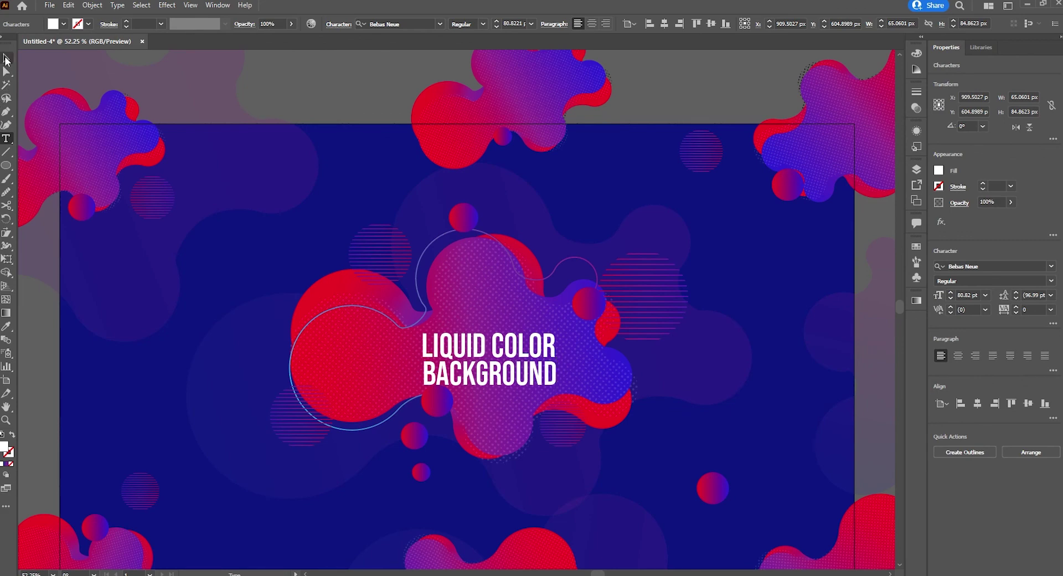
{"action": "left_click", "coordinate": [5, 58]}
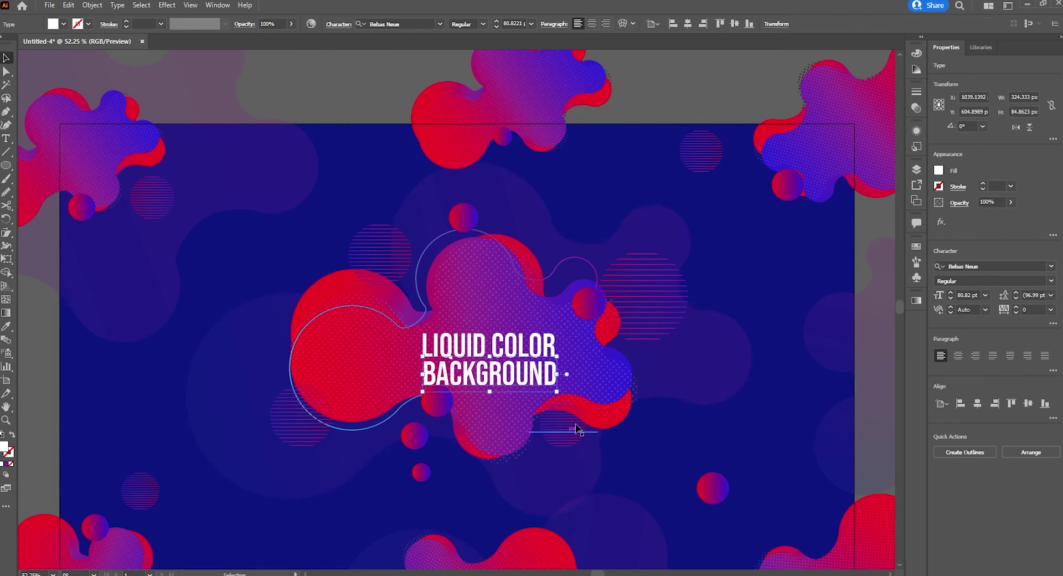
{"action": "left_click_drag", "start_coordinate": [533, 389], "coordinate": [533, 382]}
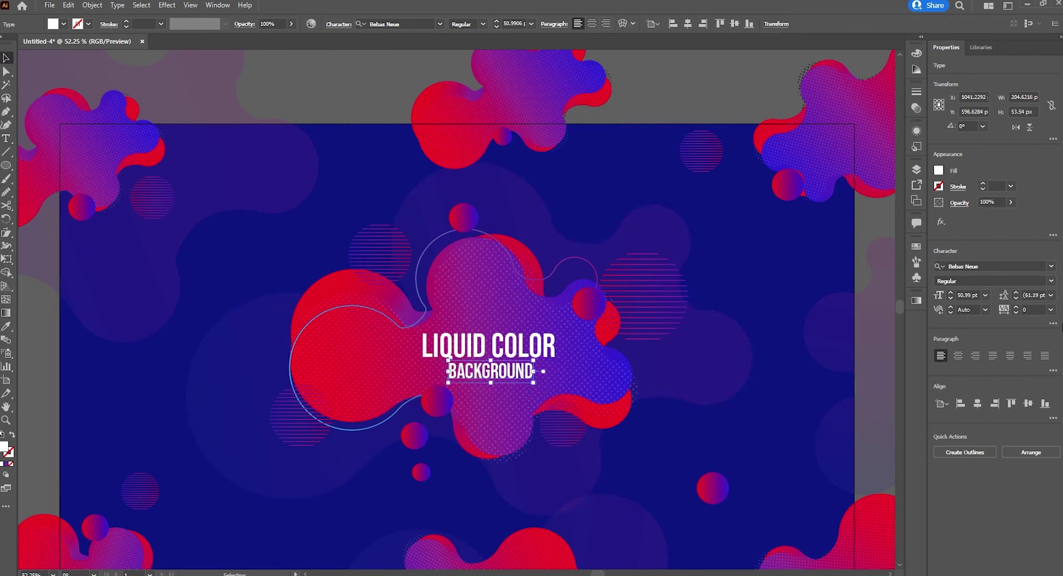
- Set BACKGROUND tracking to 200, match it to the title width, and centre both lines
{"action": "left_click", "coordinate": [1051, 309]}
{"action": "left_click", "coordinate": [1035, 478]}
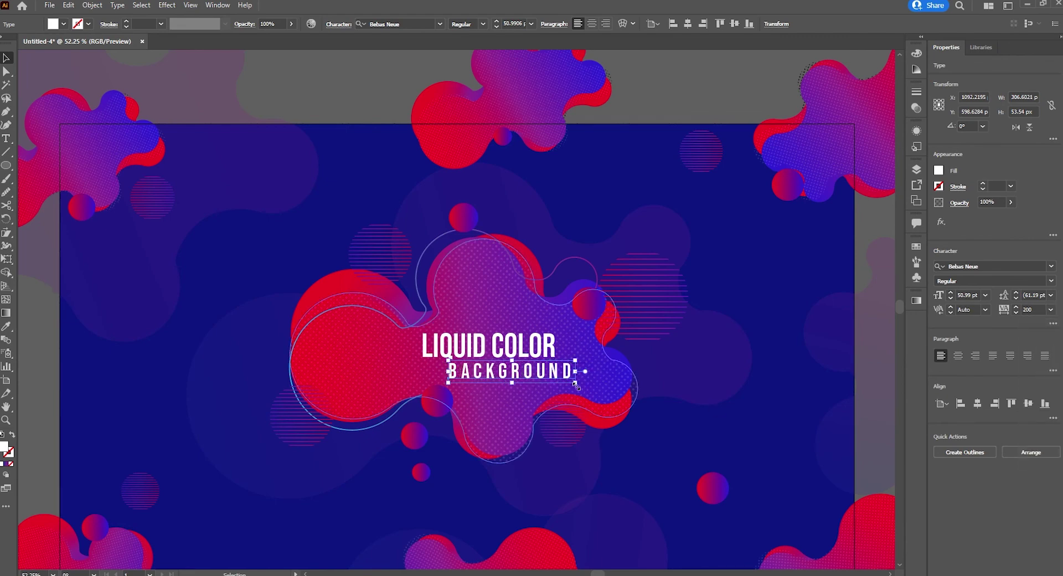
{"action": "left_click_drag", "start_coordinate": [576, 383], "coordinate": [551, 378]}
{"action": "left_click", "coordinate": [552, 348], "text": "shift"}
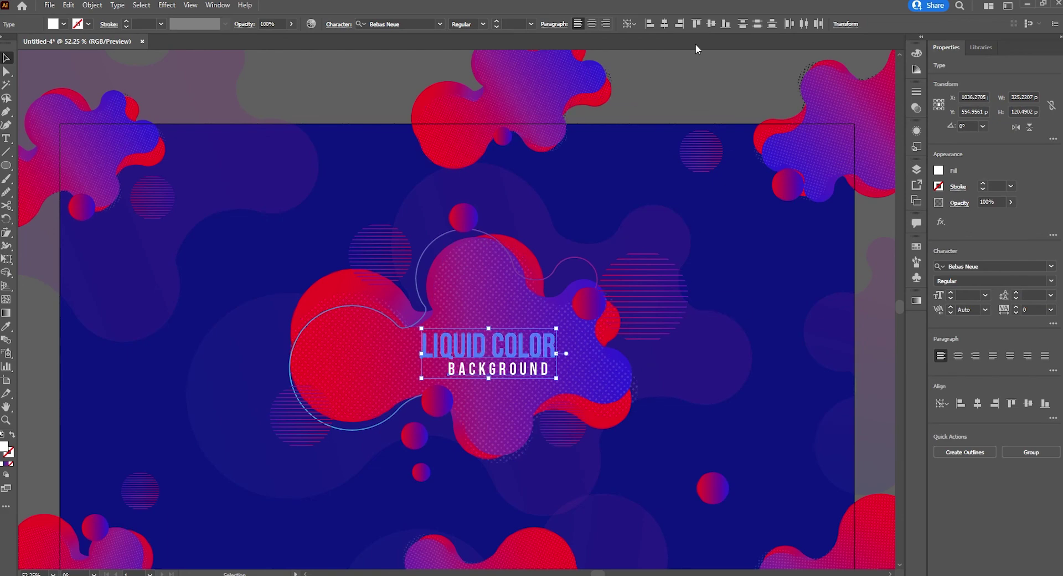
{"action": "left_click", "coordinate": [667, 27]}
- Centre the BACKGROUND text beneath the LIQUID COLOR title
{"action": "left_click", "coordinate": [676, 64]}
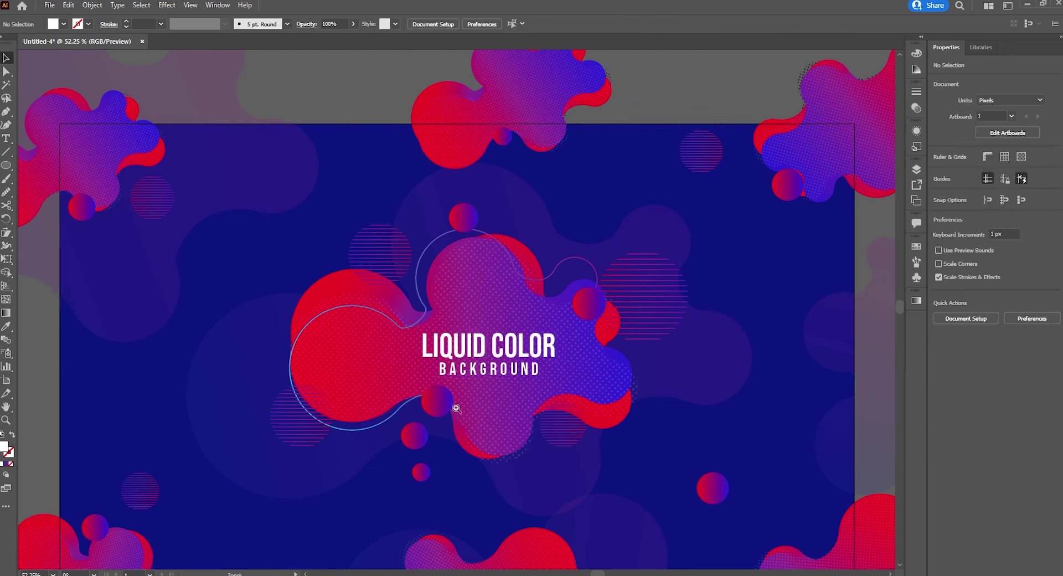
{"action": "scroll", "coordinate": [434, 403], "scroll_direction": "up", "scroll_amount": 5, "text": "alt"}
{"action": "left_click_drag", "start_coordinate": [671, 296], "coordinate": [675, 294]}
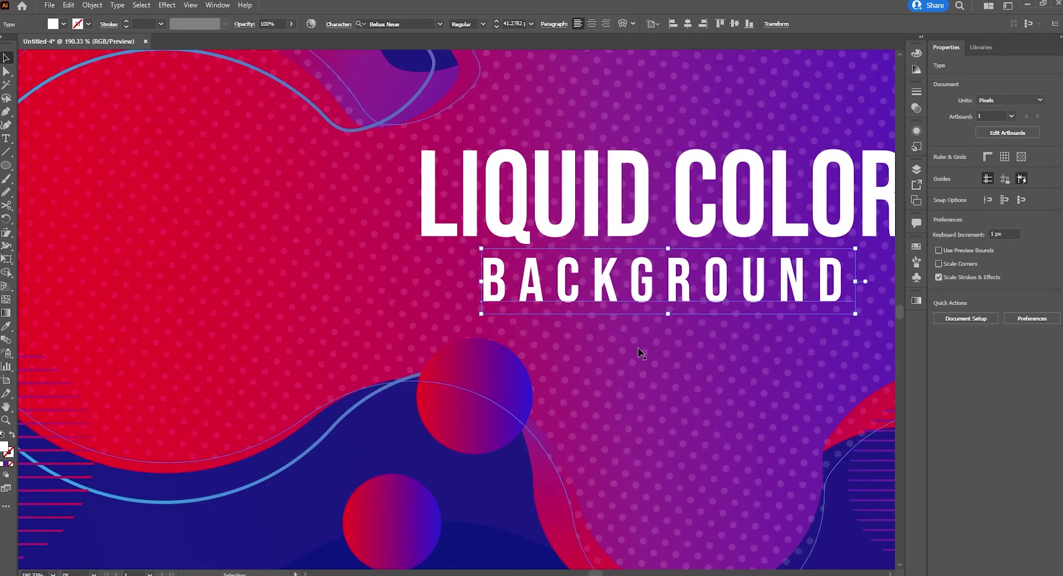
{"action": "scroll", "coordinate": [638, 347], "scroll_direction": "down", "scroll_amount": 5, "text": "alt"}
{"action": "scroll", "coordinate": [600, 292], "scroll_direction": "down", "scroll_amount": 1, "text": "alt"}
- Draw a 1920x1080 rectangle and centre it horizontally and vertically on the artboard
{"action": "left_click", "coordinate": [393, 105]}
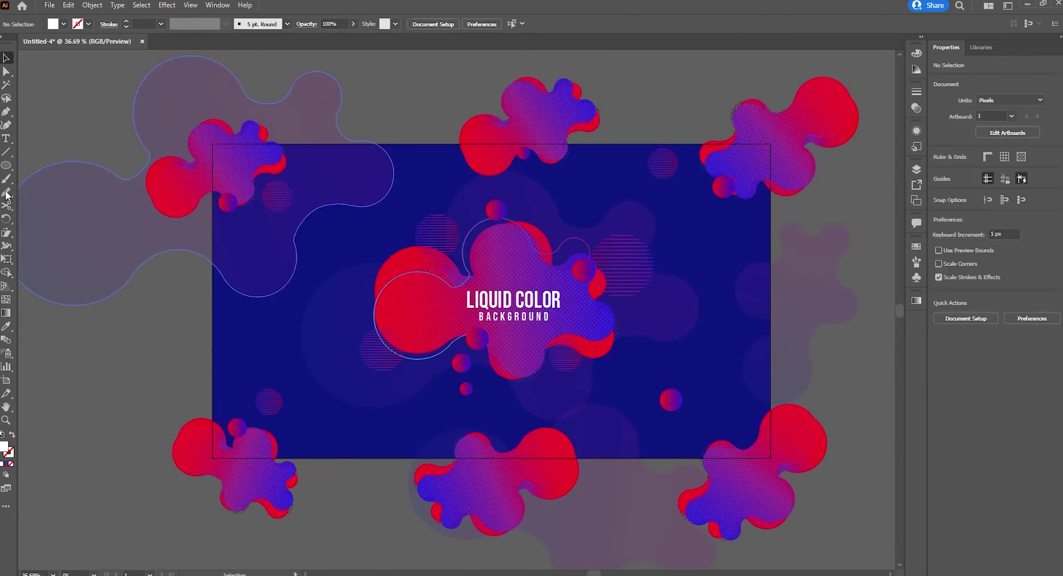
{"action": "left_click", "coordinate": [6, 165]}
{"action": "left_click", "coordinate": [37, 165]}
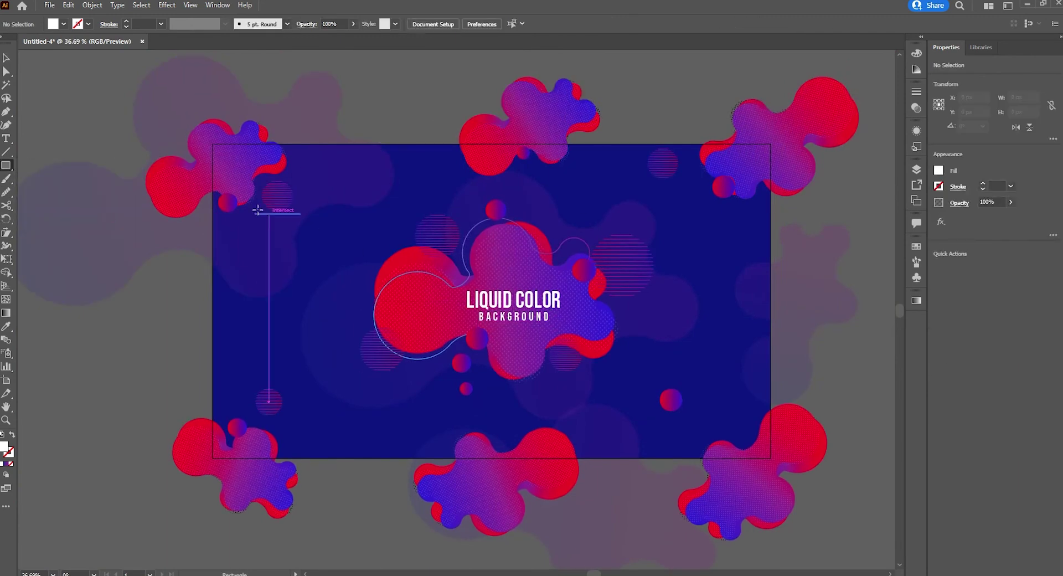
{"action": "left_click", "coordinate": [427, 194]}
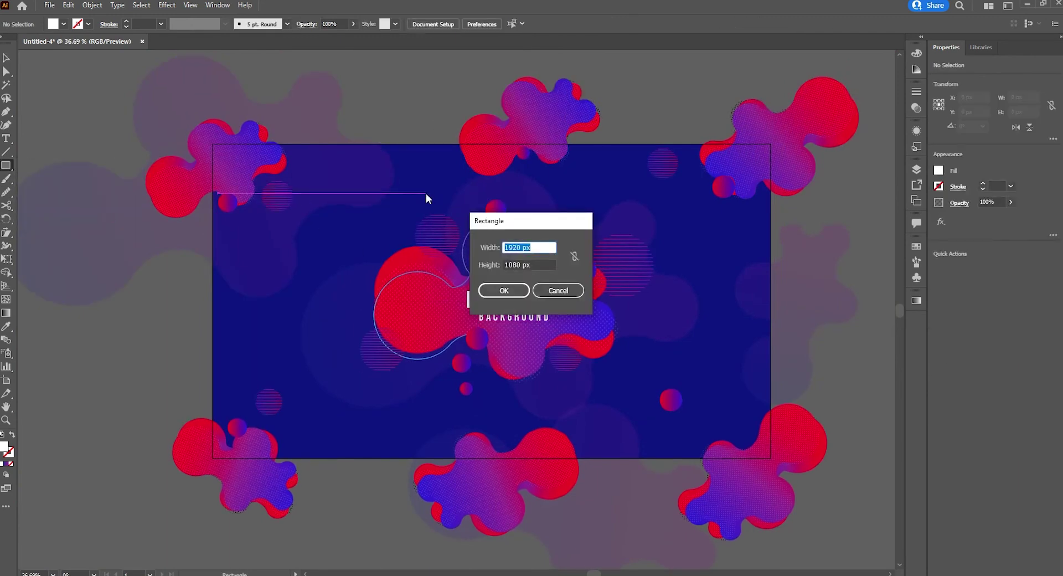
{"action": "left_click", "coordinate": [502, 292]}
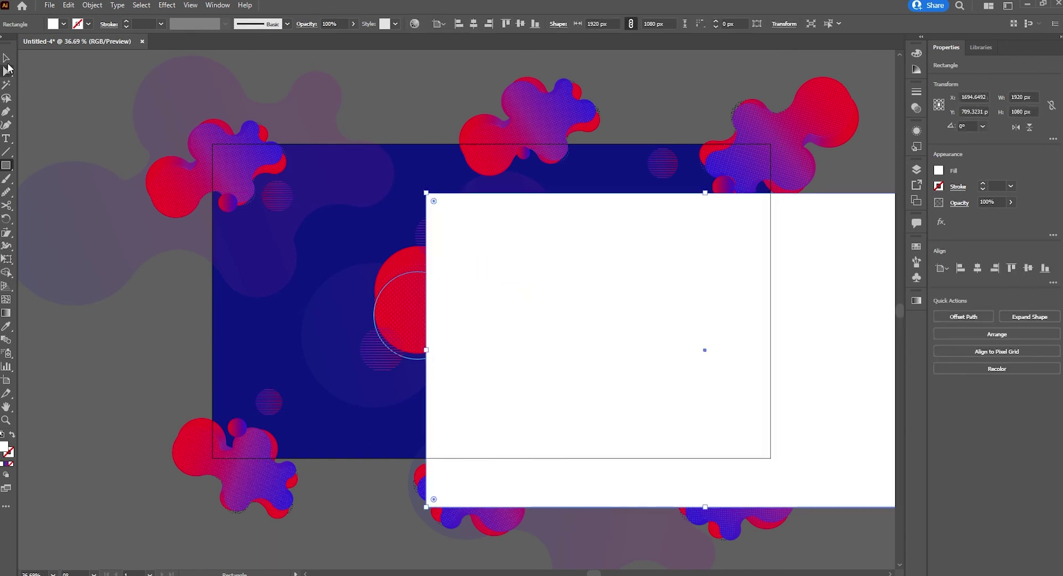
{"action": "left_click", "coordinate": [474, 24]}
{"action": "left_click", "coordinate": [520, 23]}
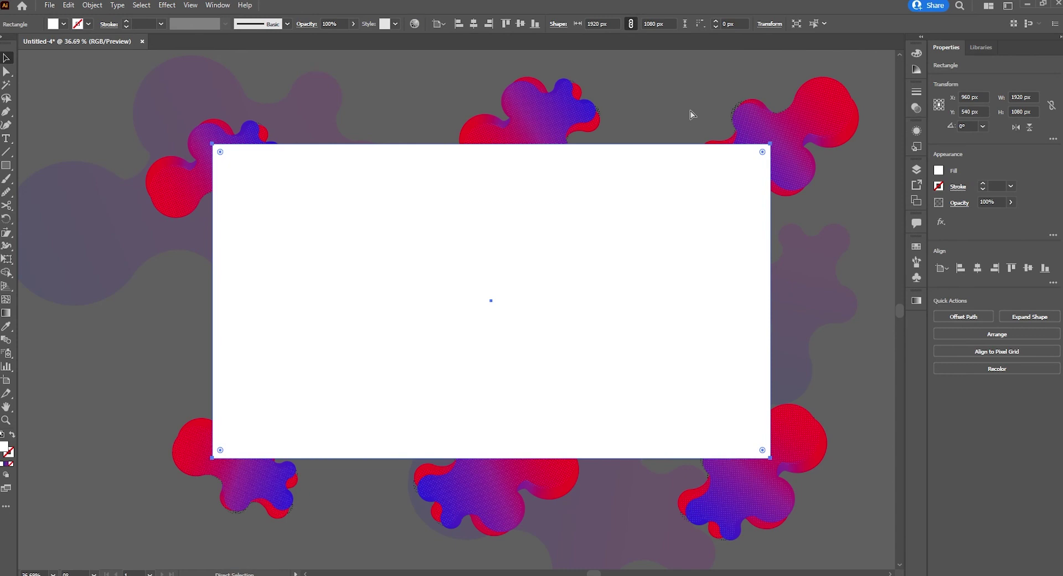
- Select all artwork, make a clipping mask with the rectangle, then deselect and fit the artboard
{"action": "key", "text": "ctrl+a"}
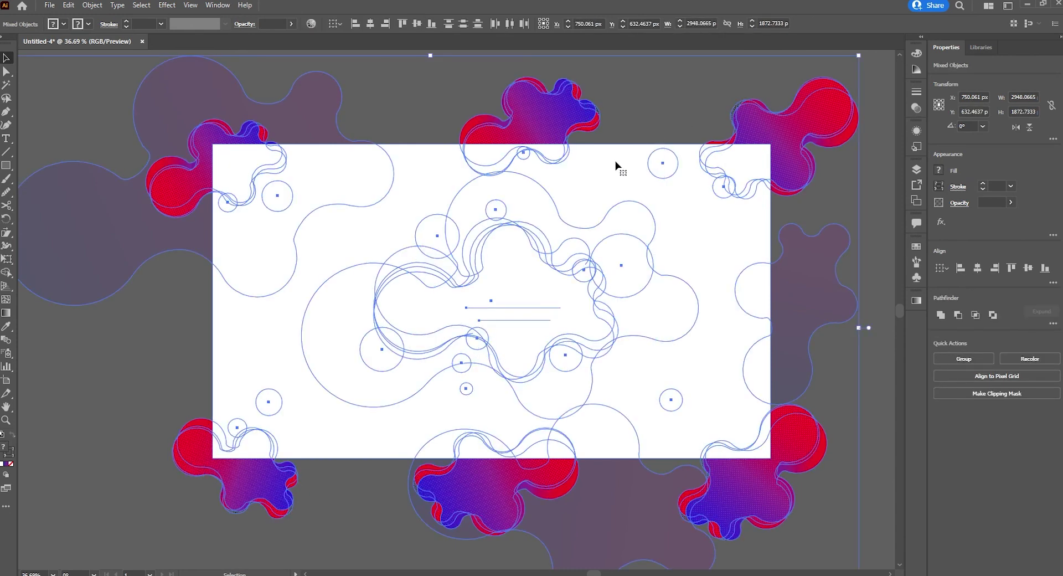
{"action": "right_click", "coordinate": [616, 163]}
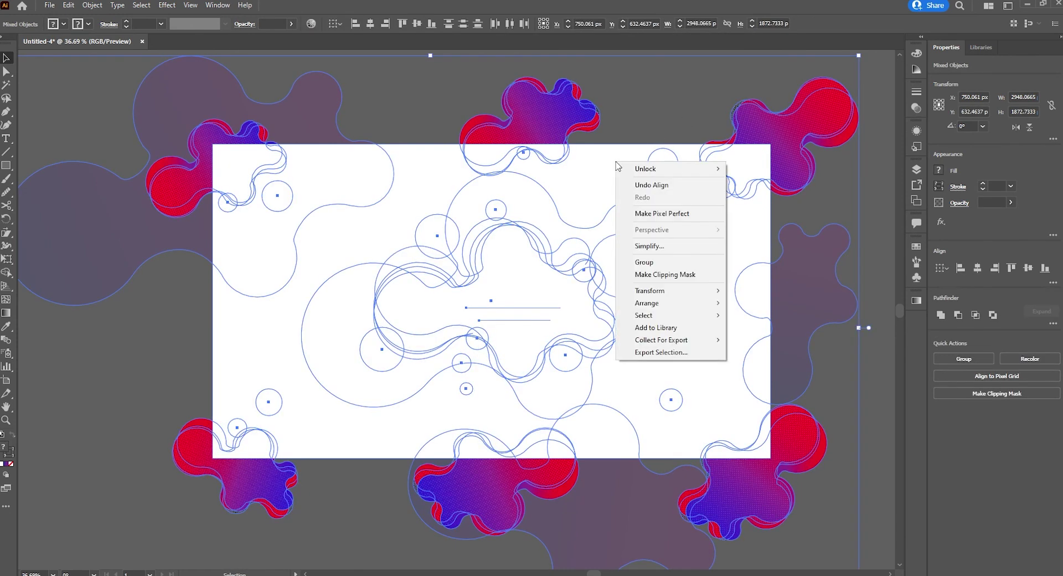
{"action": "left_click", "coordinate": [685, 275]}
{"action": "key", "text": "ctrl+shift+a"}
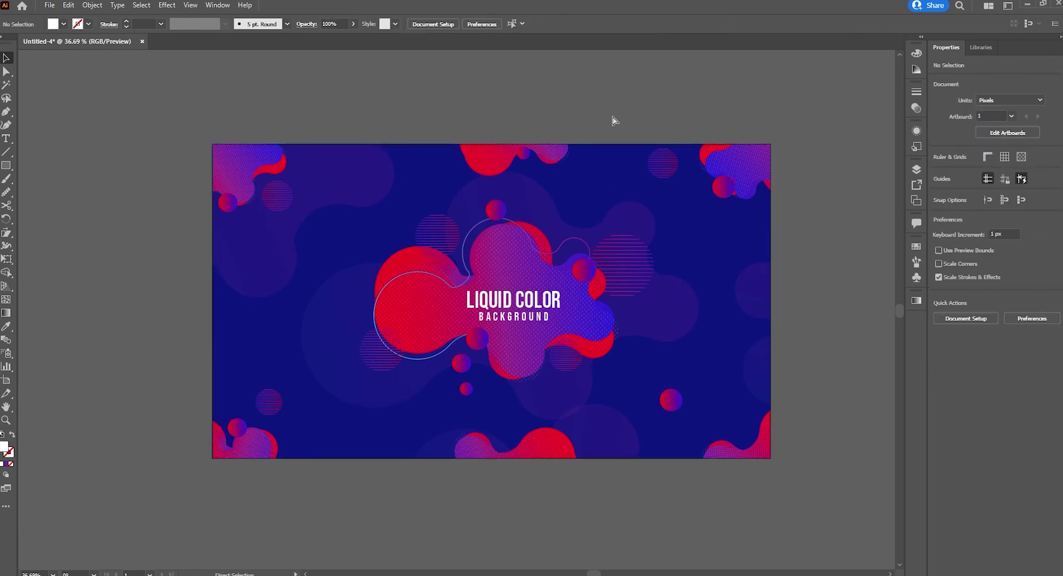
{"action": "key", "text": "ctrl+0"}
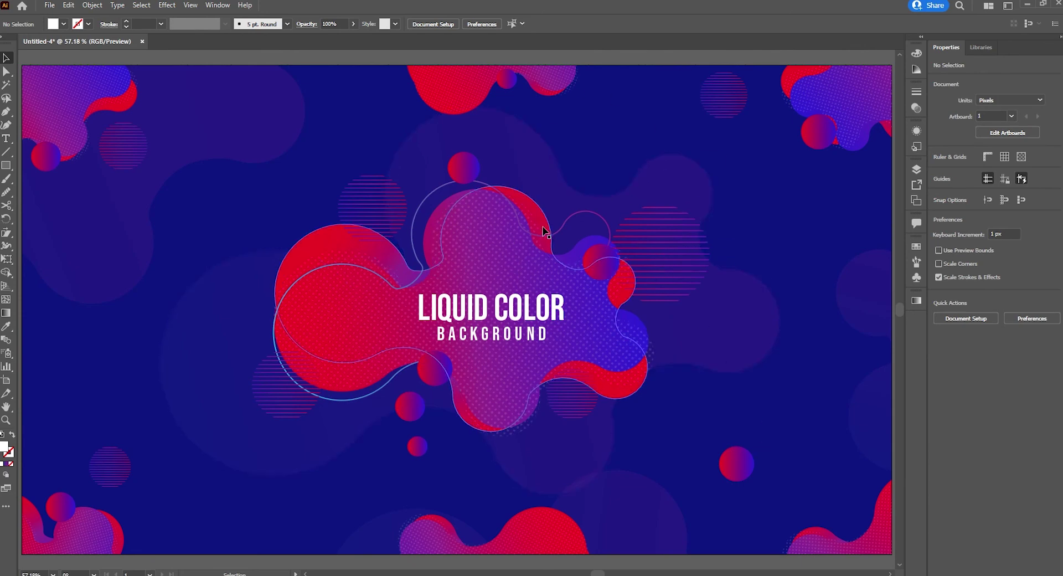
- Inside the isolated clip group, set the curved outline's stroke to white, then exit and deselect
{"action": "double_click", "coordinate": [566, 233]}
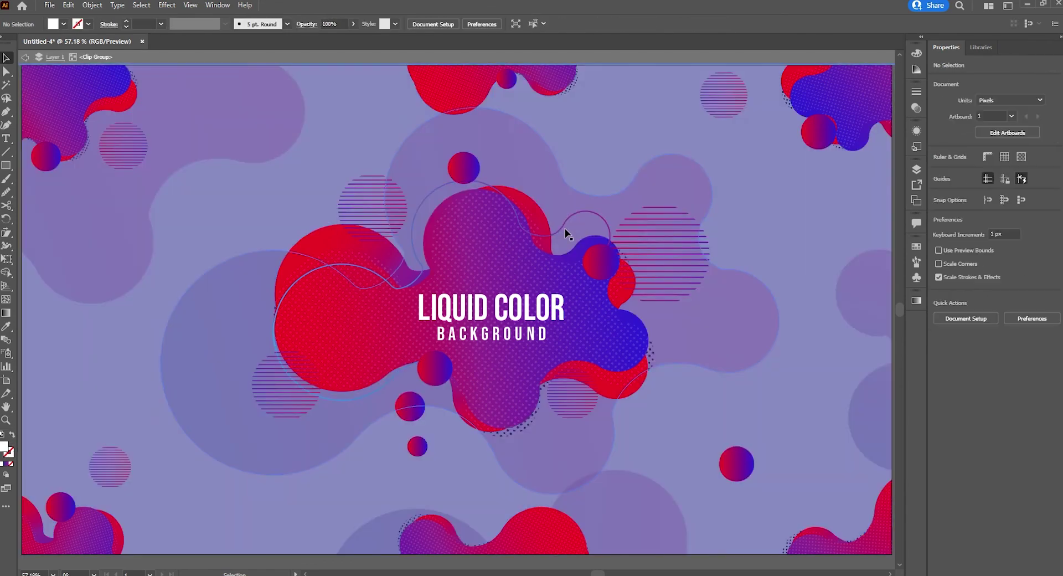
{"action": "left_click", "coordinate": [566, 228]}
{"action": "left_click", "coordinate": [938, 186]}
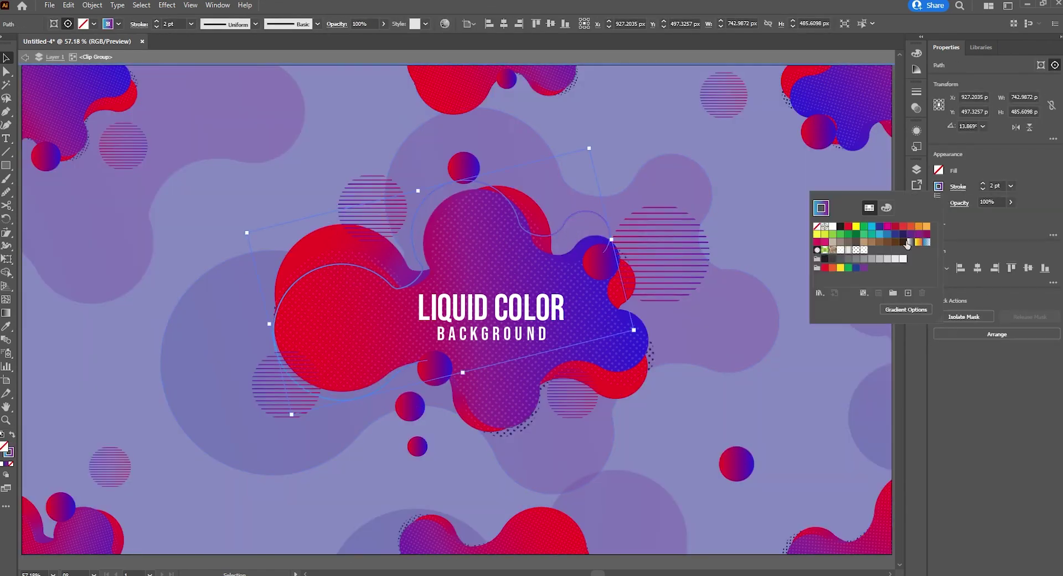
{"action": "left_click", "coordinate": [833, 227]}
{"action": "left_click", "coordinate": [664, 62]}
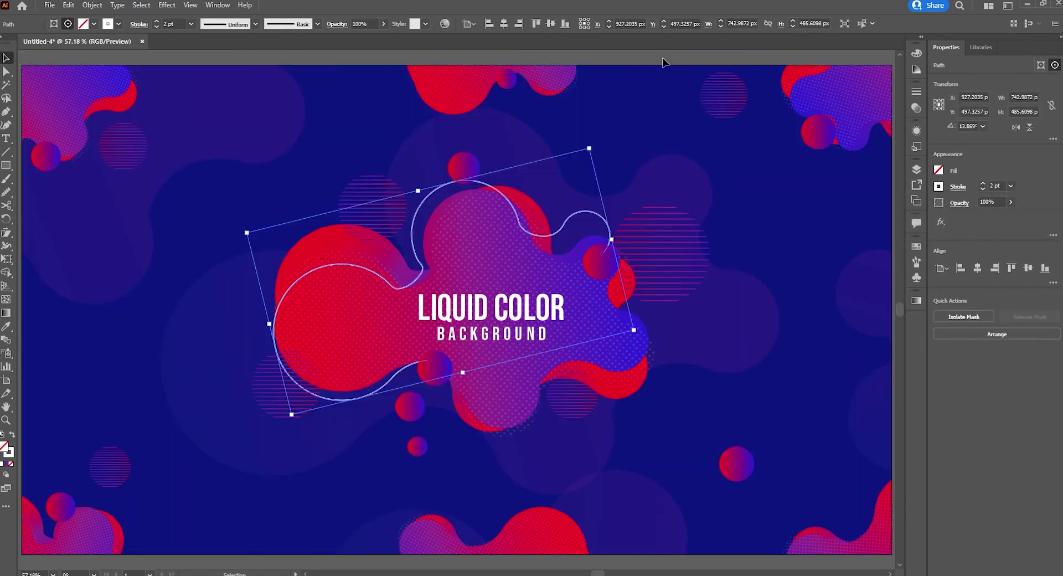
{"action": "left_click", "coordinate": [664, 62]}
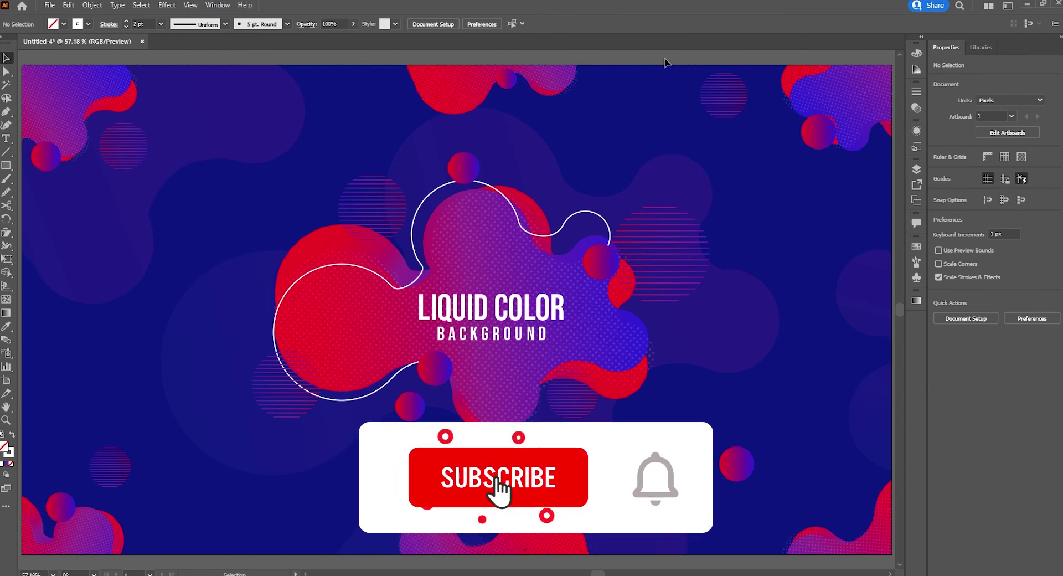